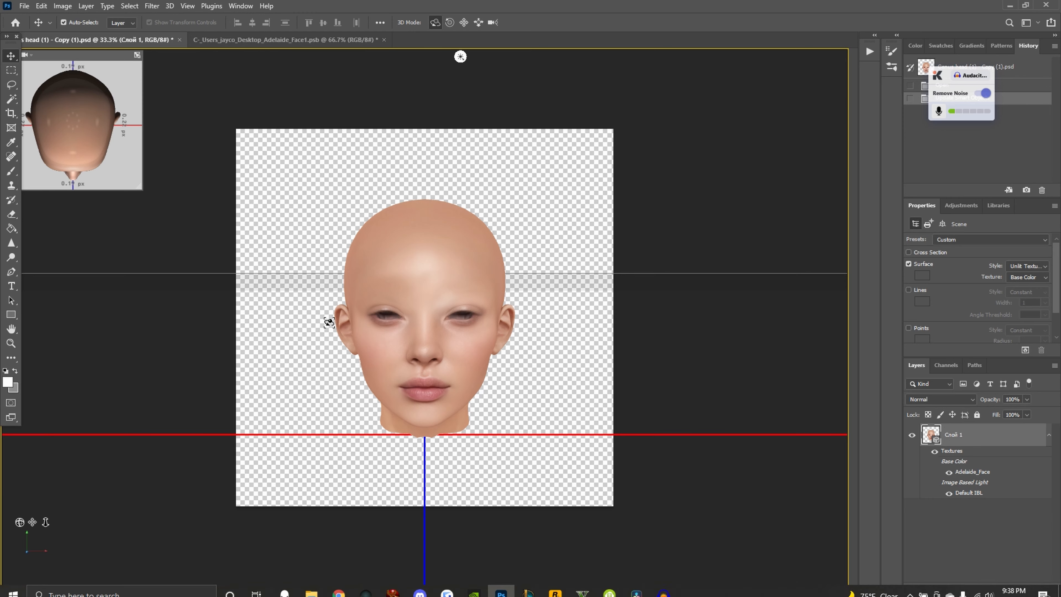
# Switch to File Explorer and open the "Skin Making - Copy" folder on the Seagate Portable Drive.
pyautogui.moveTo(444, 592)
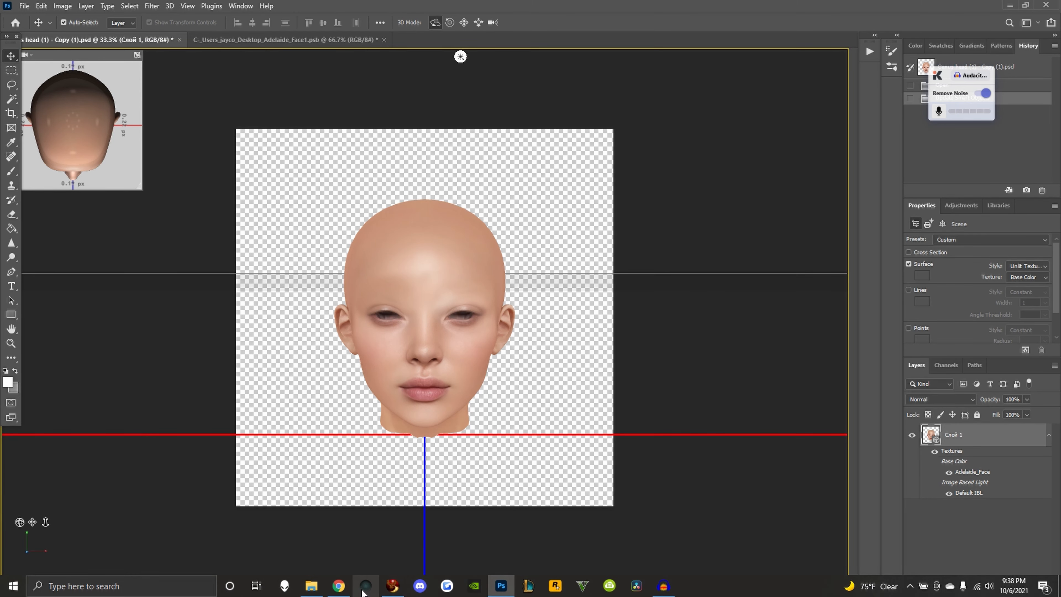
pyautogui.click(311, 585)
pyautogui.scroll(2, 318, 304)
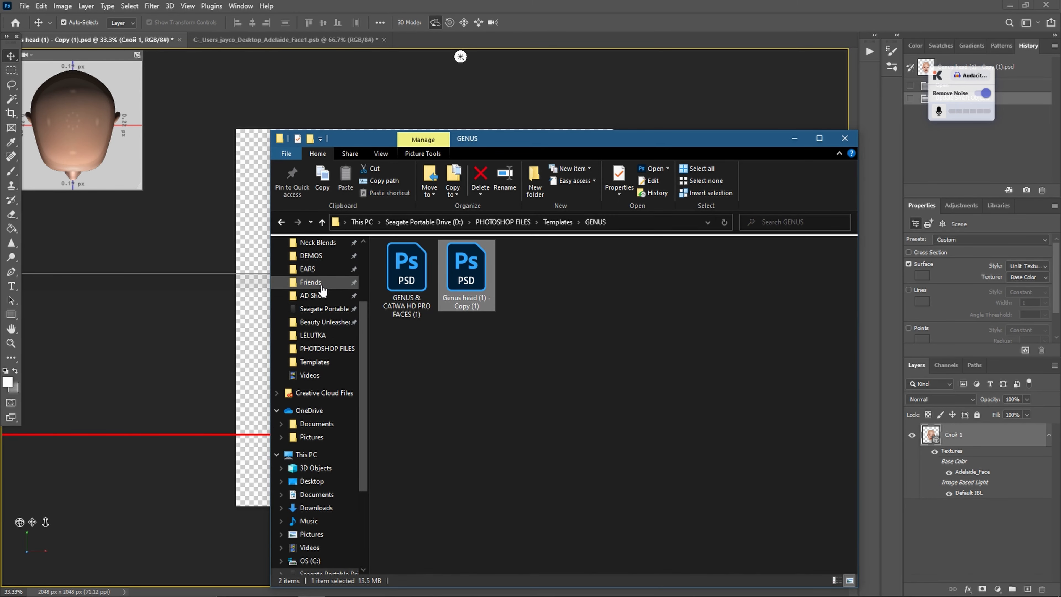
pyautogui.click(303, 269)
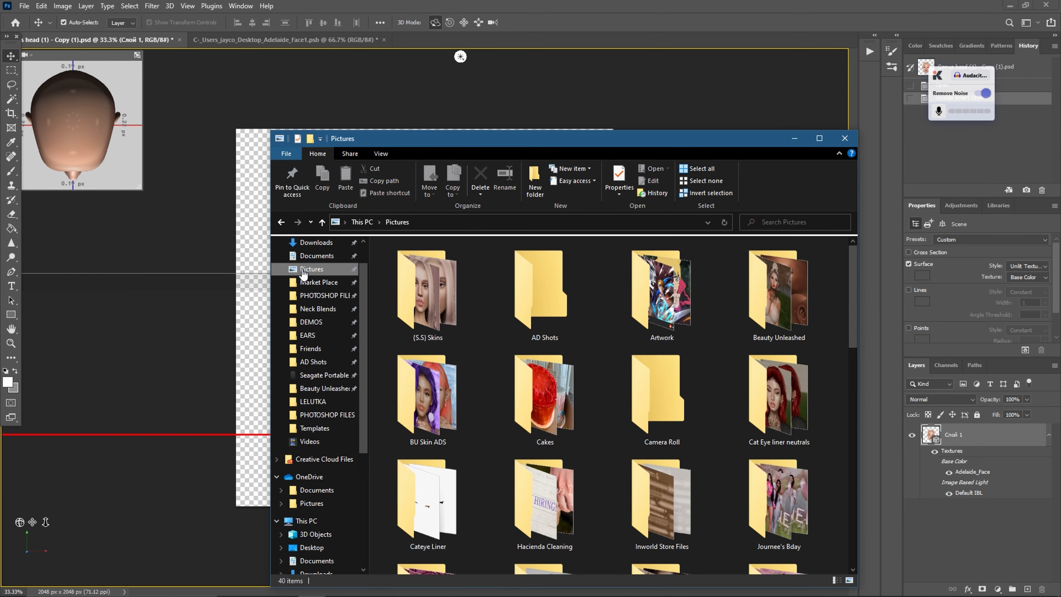
pyautogui.scroll(-2, 322, 312)
pyautogui.scroll(-3, 339, 400)
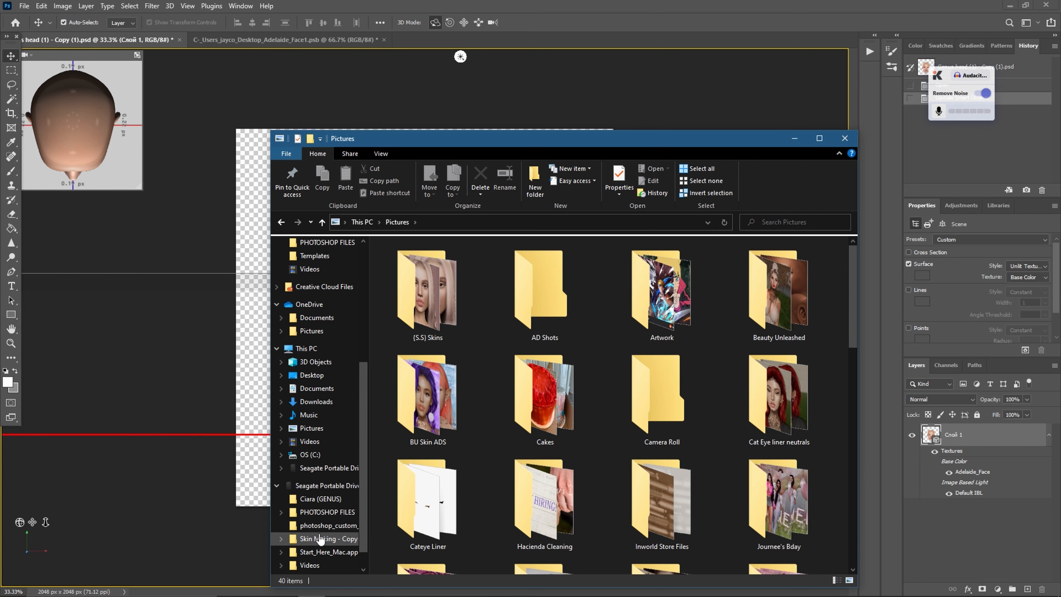
pyautogui.scroll(-1, 330, 523)
pyautogui.click(321, 531)
# Preview the freckled portrait 0d6d0e4ef5f47e4292566c87d584a4ed.jpg and open it as its own document in Photoshop.
pyautogui.doubleClick(473, 362)
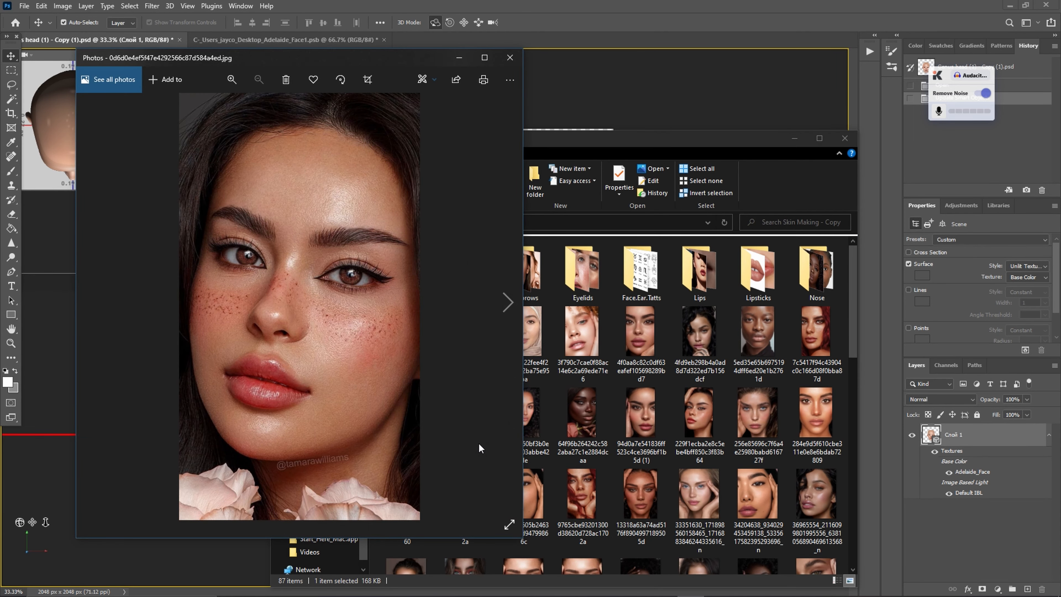
pyautogui.click(509, 58)
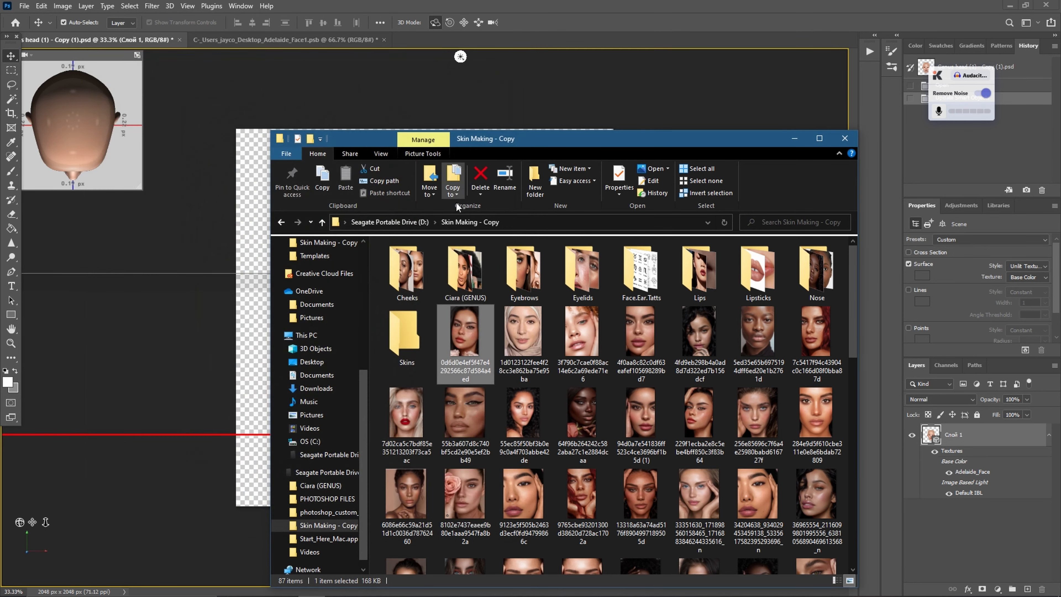
pyautogui.moveTo(494, 31); pyautogui.dragTo(487, 38)
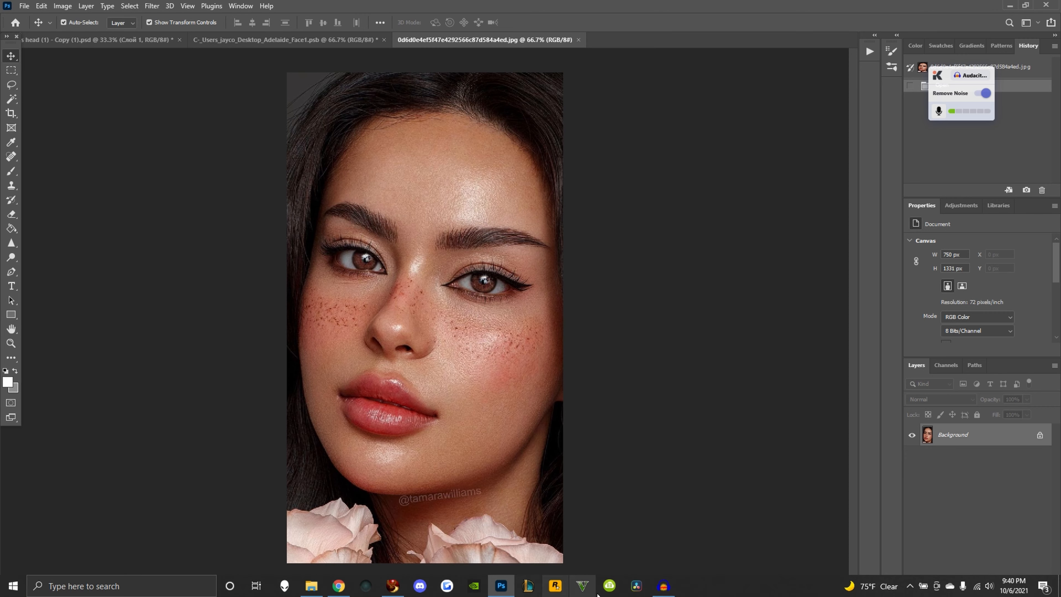
# Unlock the portrait's background layer and duplicate it.
pyautogui.click(1038, 436)
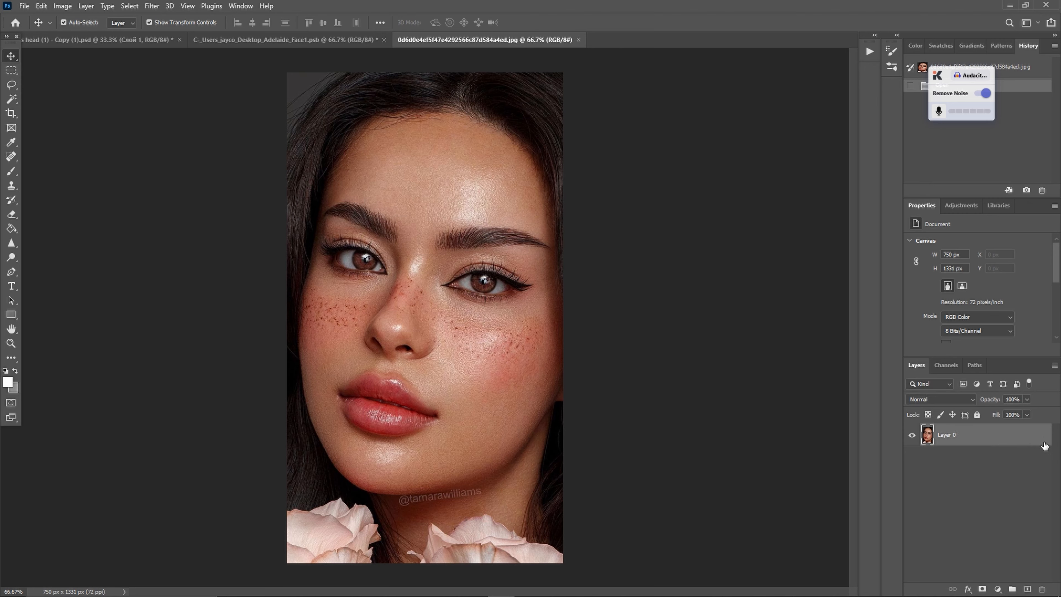
pyautogui.hotkey('ctrl', 'j')
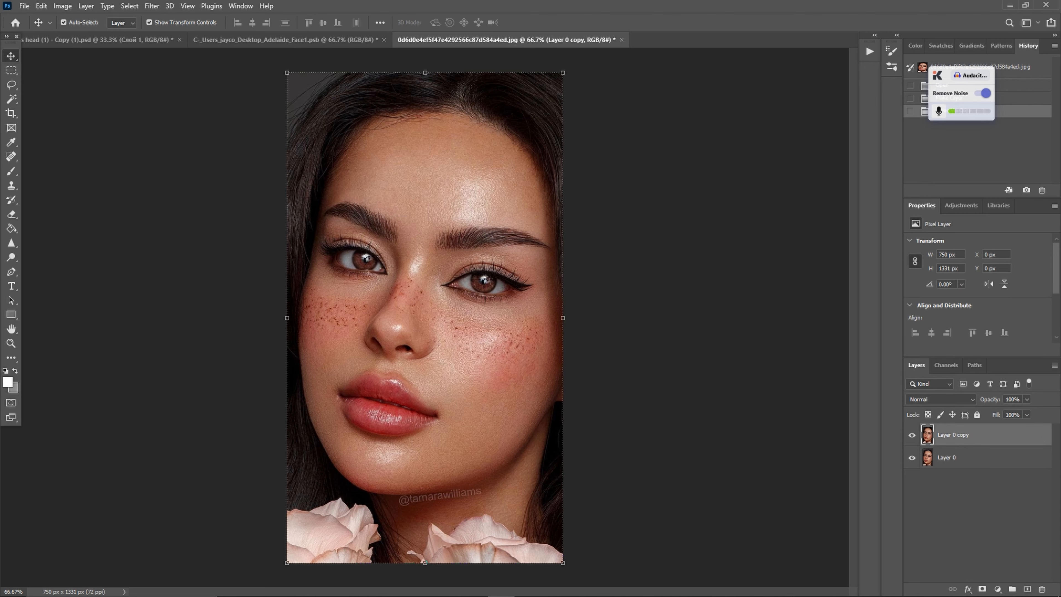
pyautogui.click(11, 113)
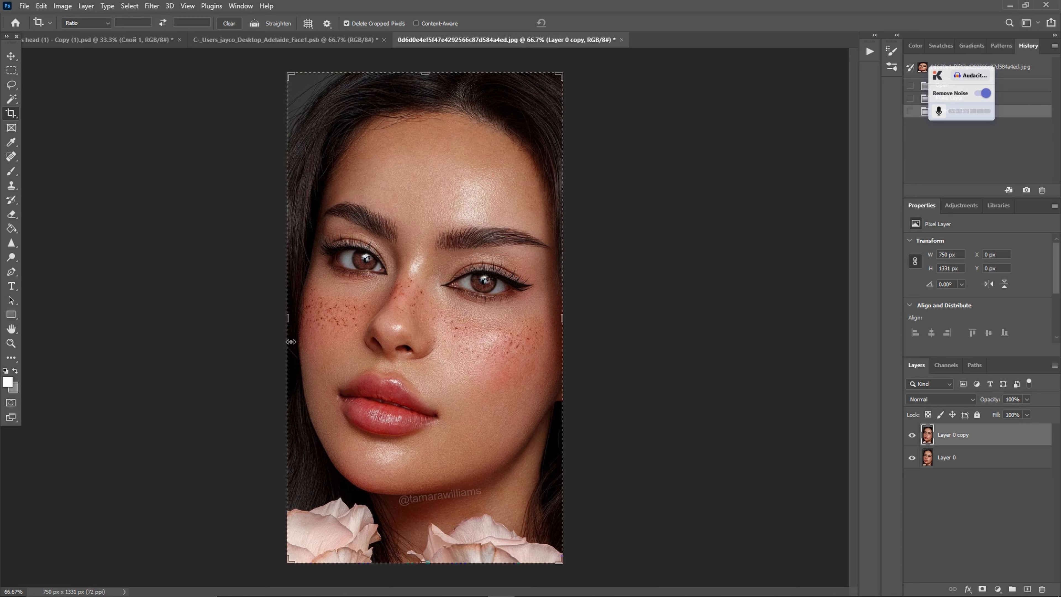
pyautogui.click(292, 324)
pyautogui.press('v')
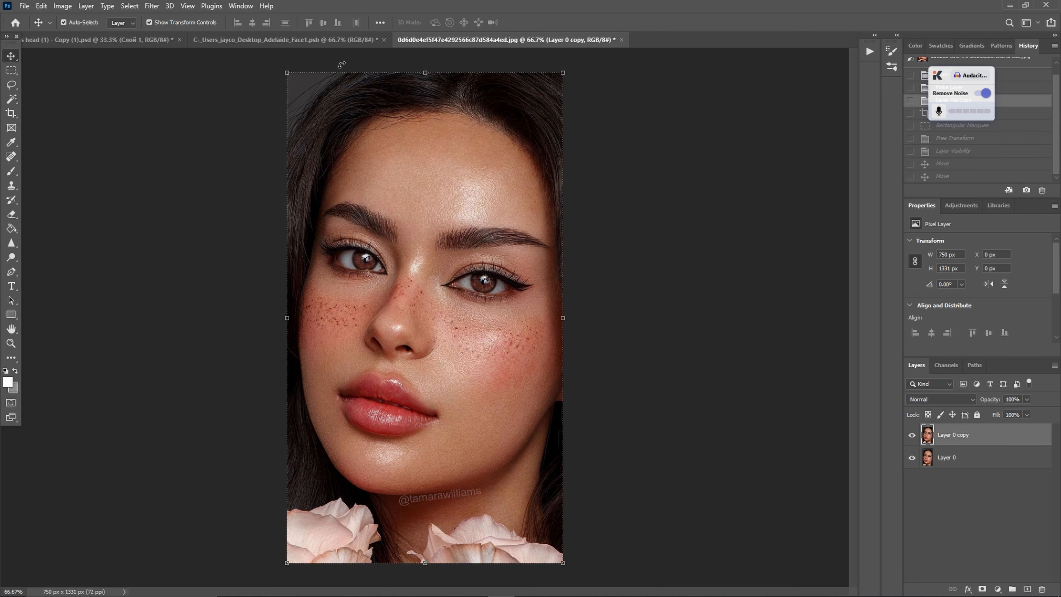
# Rotate the duplicated portrait layer counter-clockwise until the face is upright and hide the original Layer 0.
pyautogui.moveTo(287, 65); pyautogui.dragTo(251, 80)
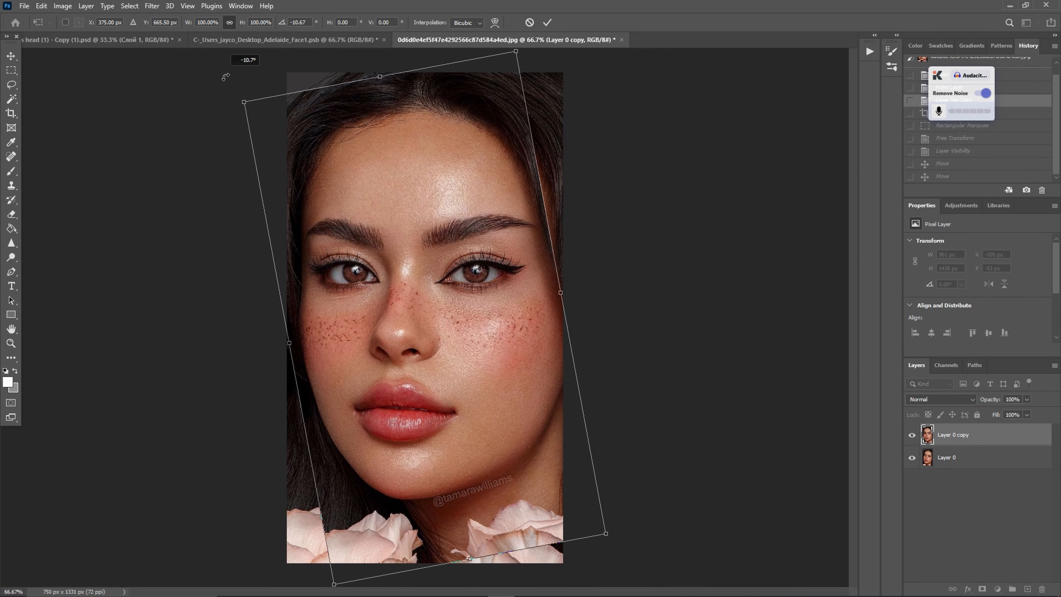
pyautogui.click(547, 23)
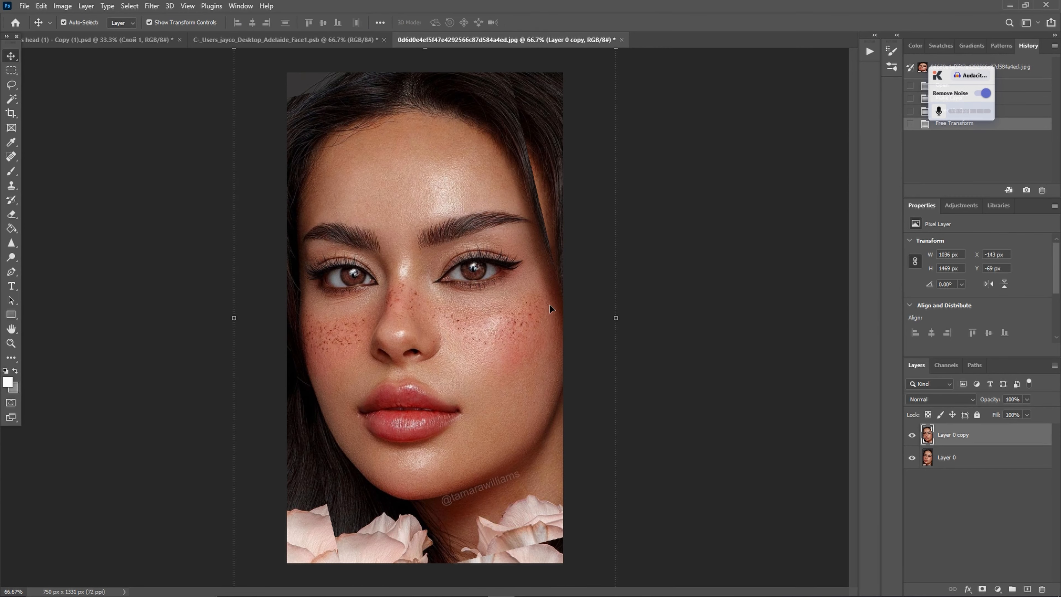
pyautogui.click(913, 458)
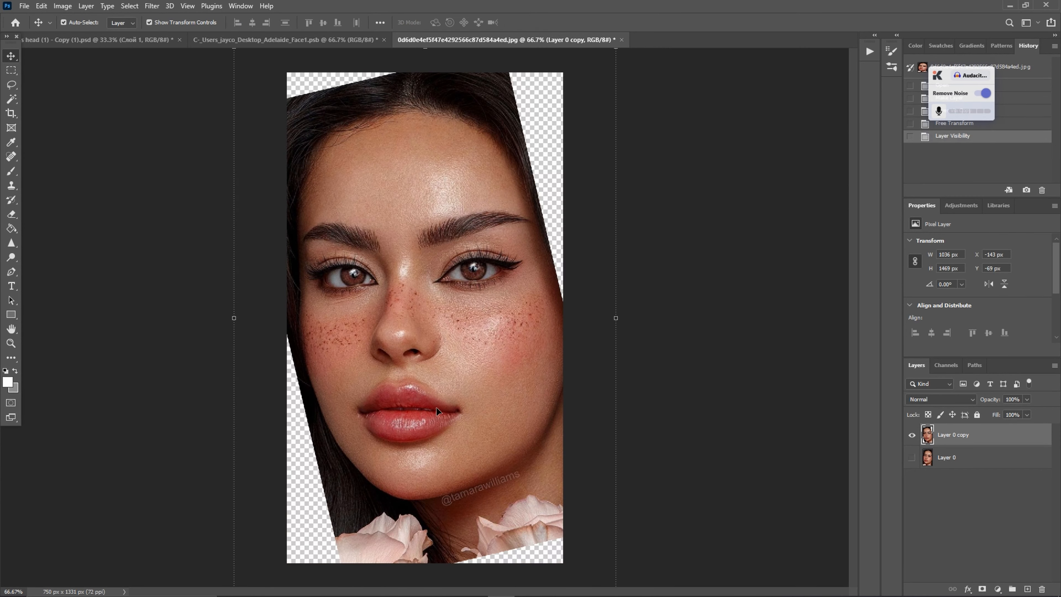
pyautogui.click(913, 458)
pyautogui.click(913, 458)
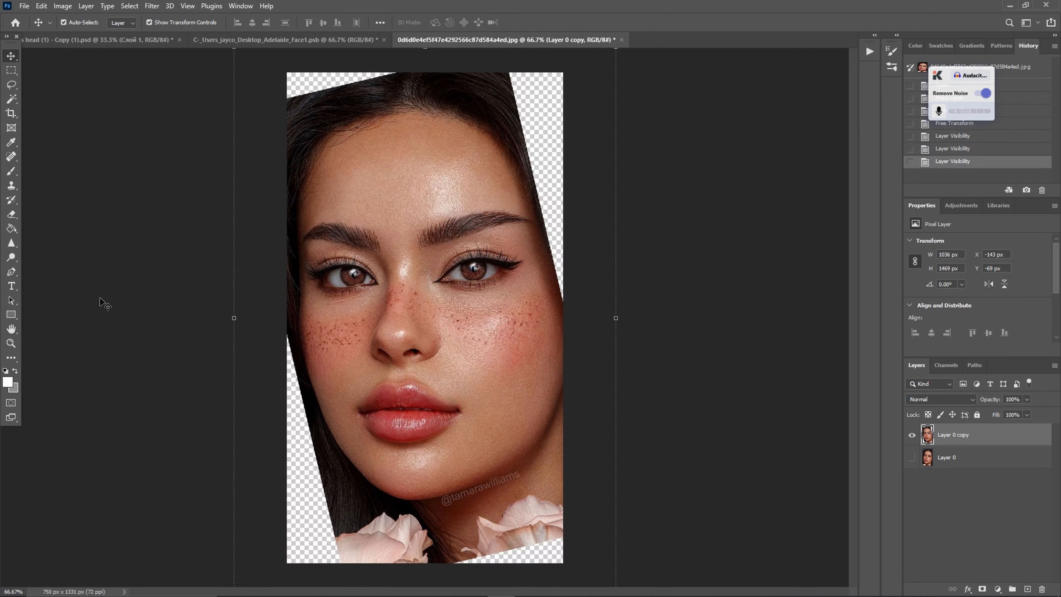
pyautogui.moveTo(617, 328); pyautogui.dragTo(609, 370)
pyautogui.hotkey('ctrl', 'z')
# Select the right half of the face, from the nose's centre line to the canvas edge, with a rectangular marquee about 453 × 1215 px.
pyautogui.click(10, 70)
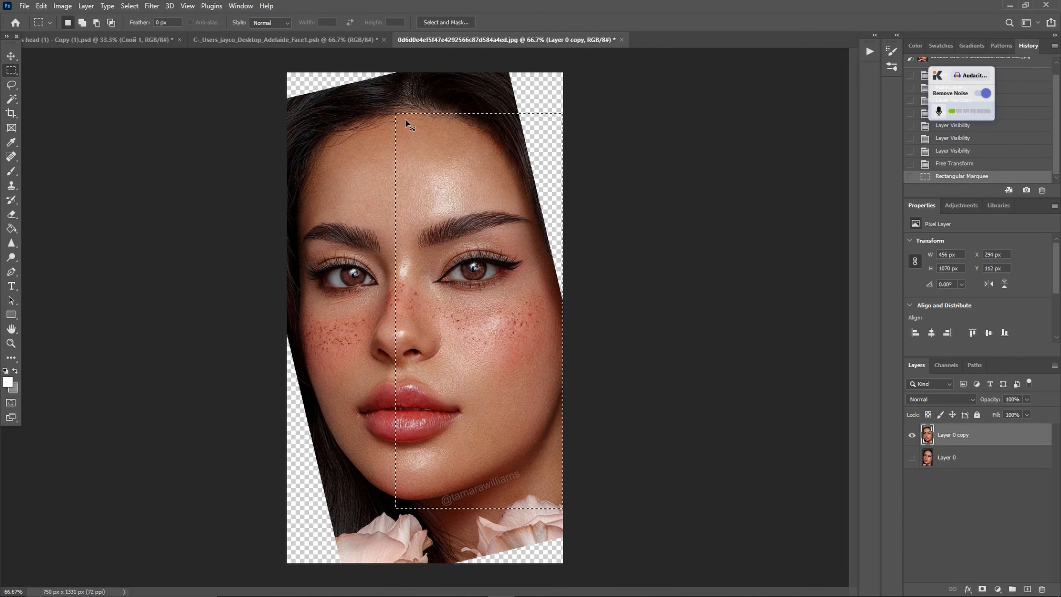
pyautogui.moveTo(400, 72)
pyautogui.mouseDown()
pyautogui.moveTo(502, 410)
pyautogui.moveTo(531, 438)
pyautogui.mouseUp()
pyautogui.click(410, 78)
pyautogui.hotkey('ctrl', 'z')
pyautogui.hotkey('ctrl', 'z')
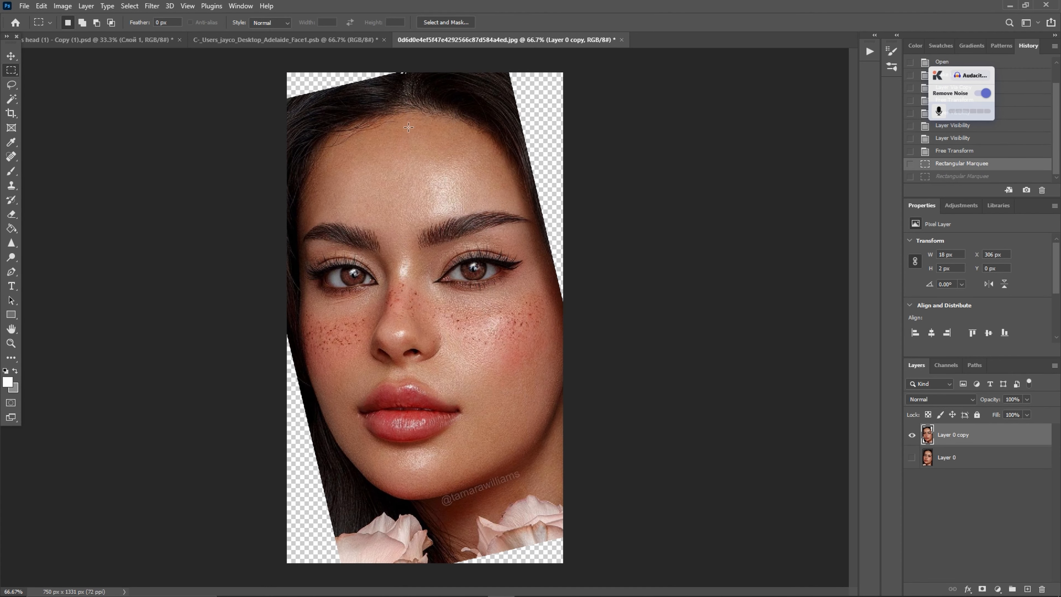
pyautogui.moveTo(397, 73); pyautogui.dragTo(580, 524)
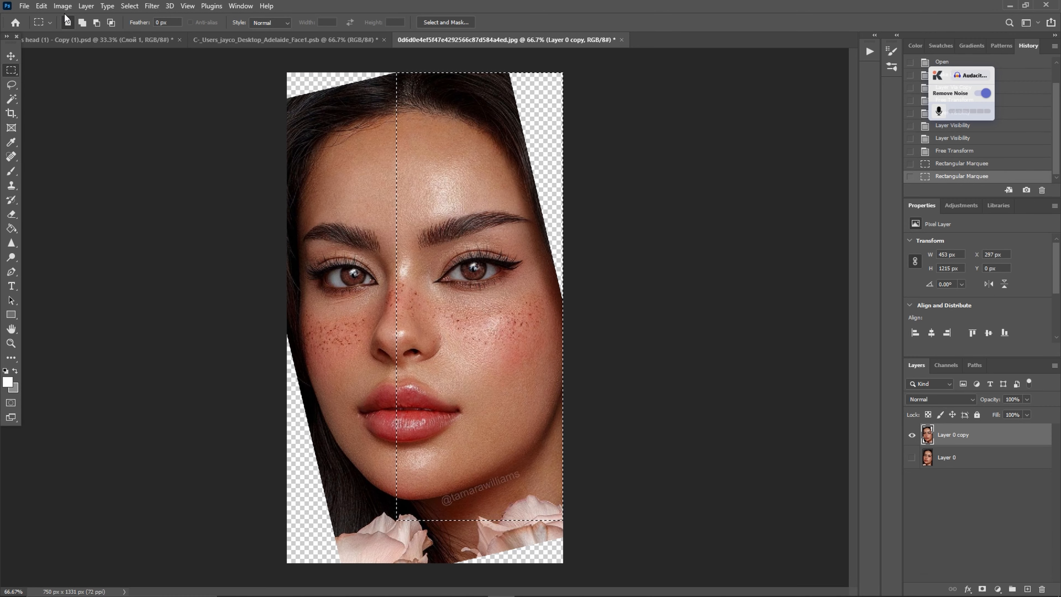
# Copy the selected half of the face and paste it as a new layer.
pyautogui.click(42, 5)
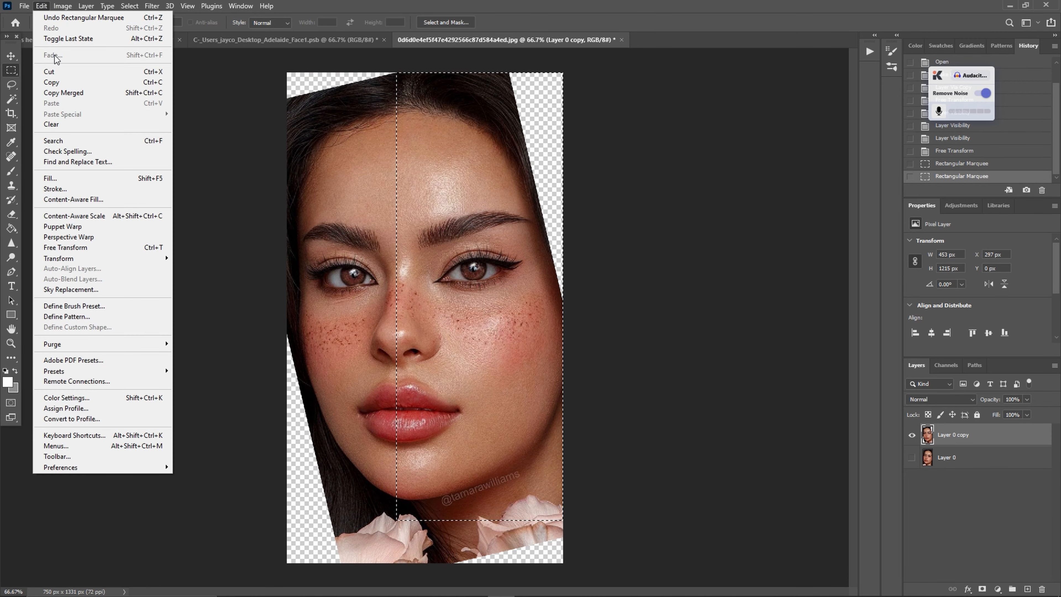
pyautogui.click(62, 83)
pyautogui.click(42, 5)
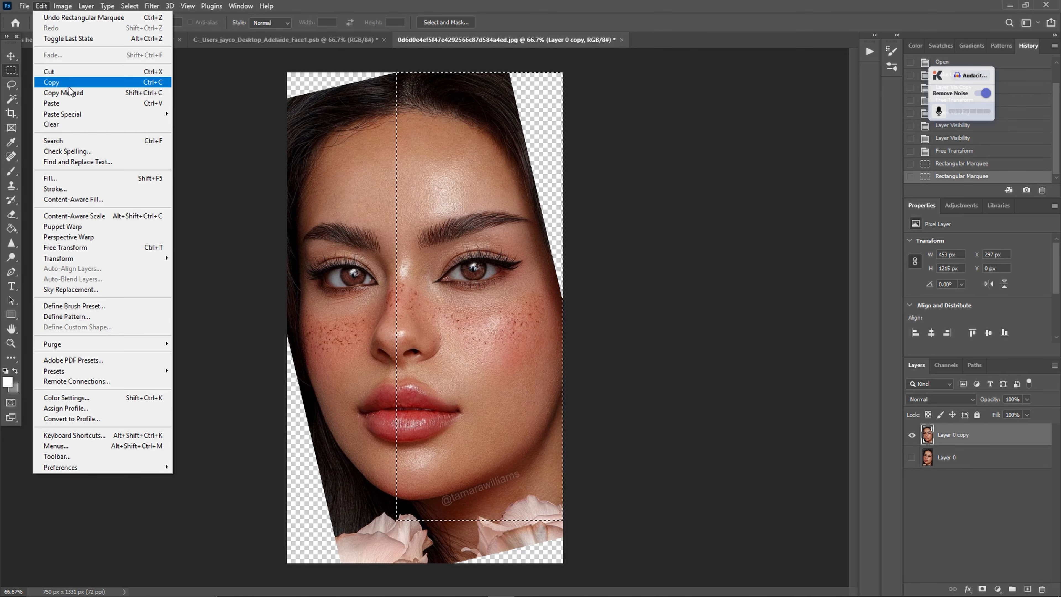
pyautogui.click(94, 106)
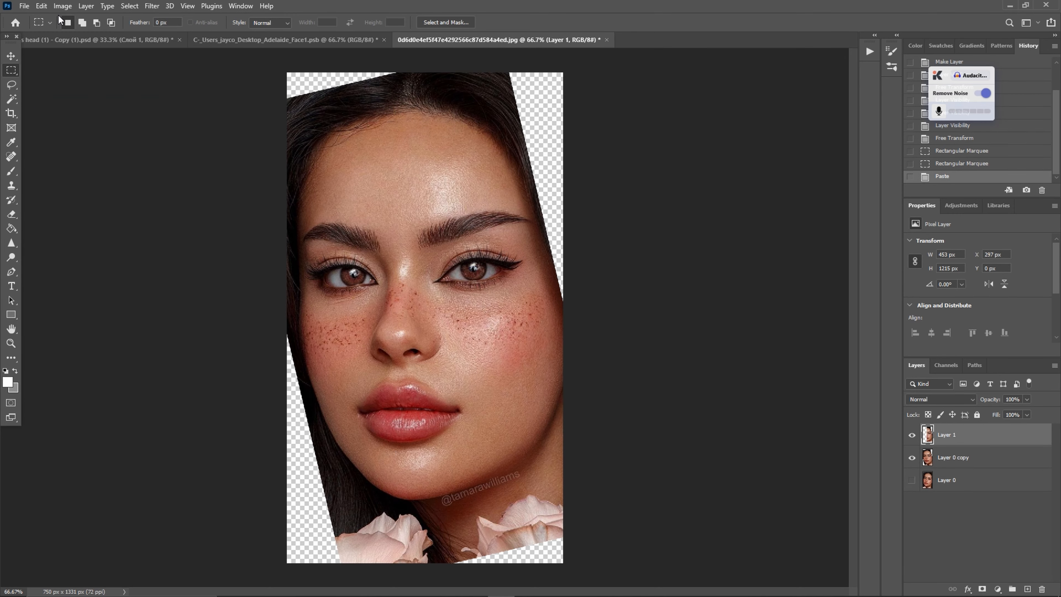
# Flip the pasted half horizontally and move it over the left side so both halves form a symmetrical face.
pyautogui.click(41, 5)
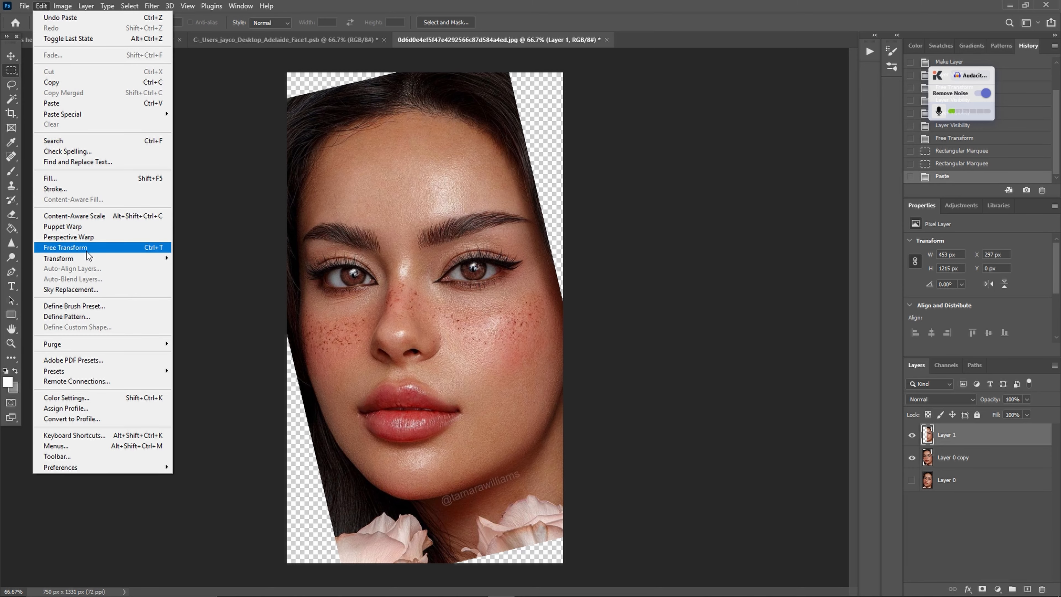
pyautogui.moveTo(76, 259)
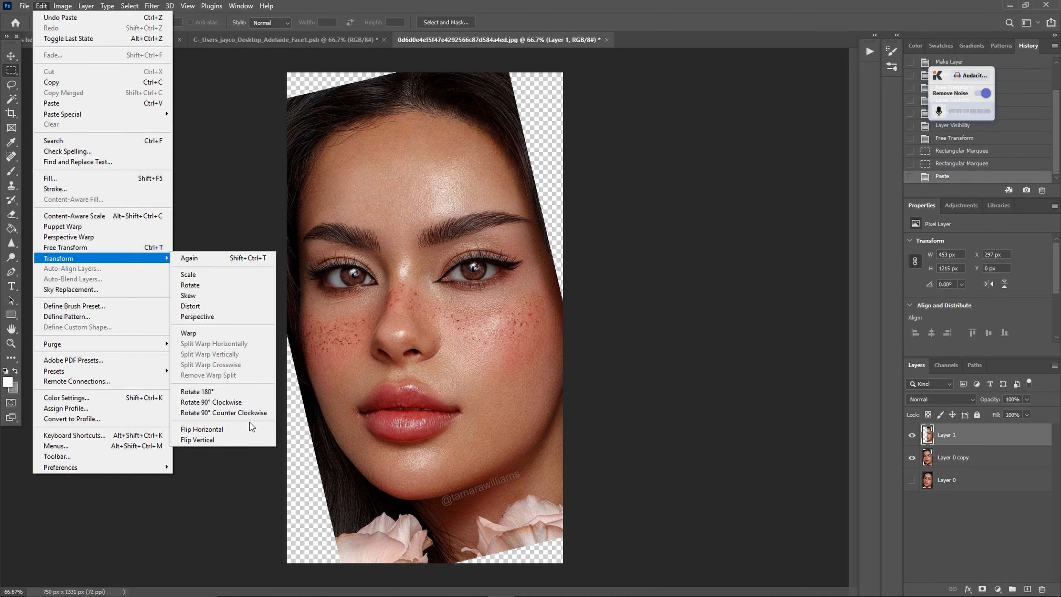
pyautogui.click(235, 428)
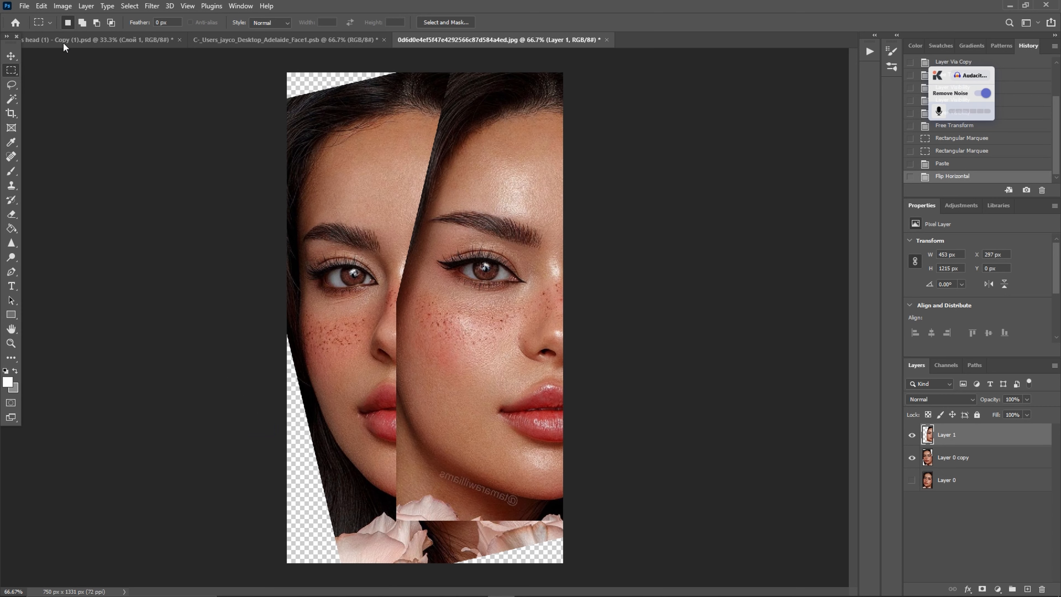
pyautogui.click(2, 61)
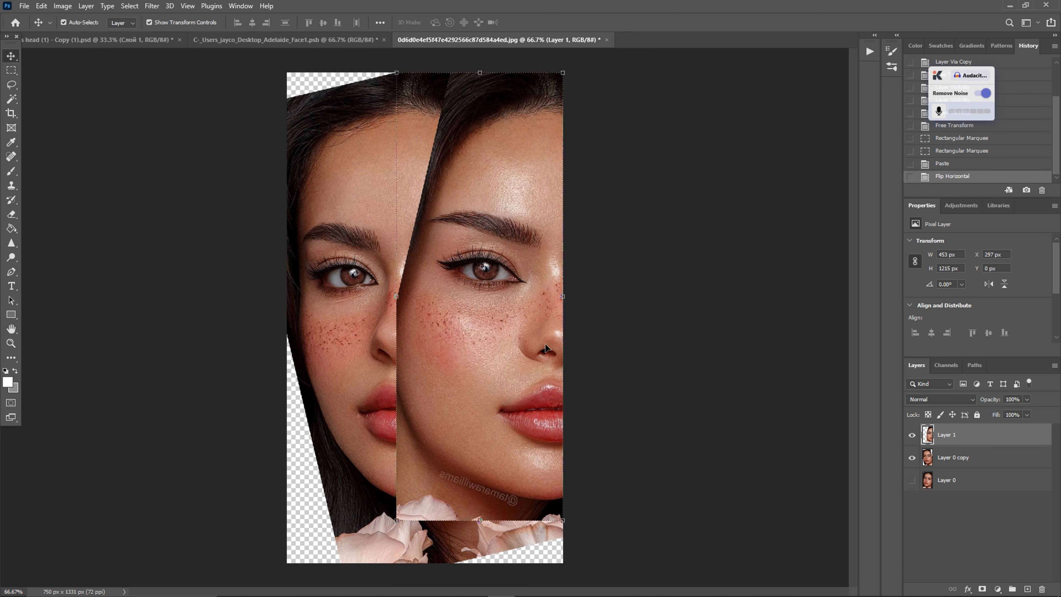
pyautogui.moveTo(523, 298); pyautogui.dragTo(362, 303)
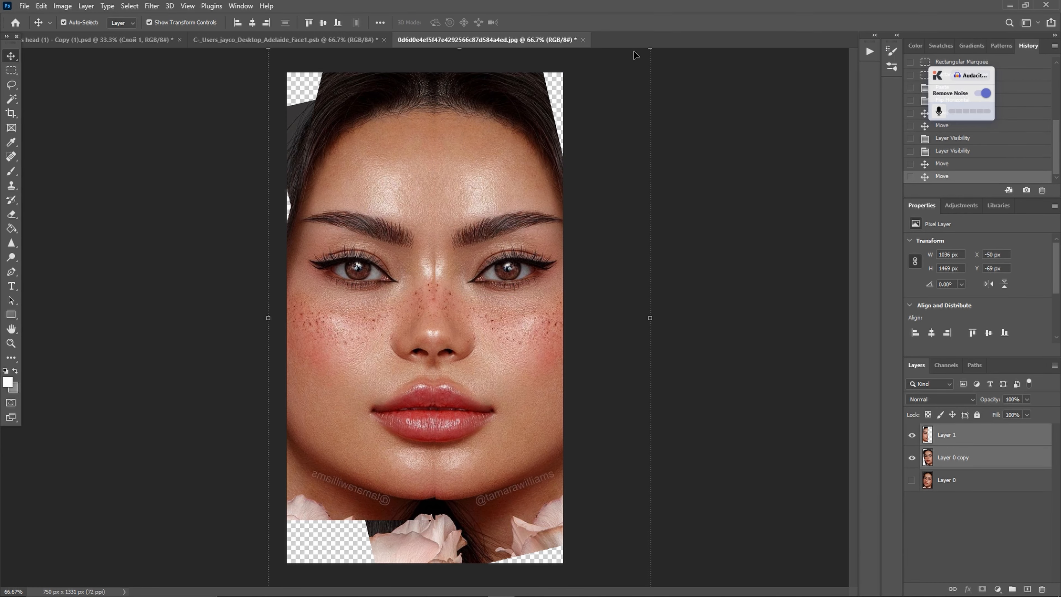
# Scale the two face layers together to about 90% and shift them slightly upward on the canvas.
pyautogui.moveTo(655, 55); pyautogui.dragTo(627, 110)
pyautogui.moveTo(522, 210); pyautogui.dragTo(536, 166)
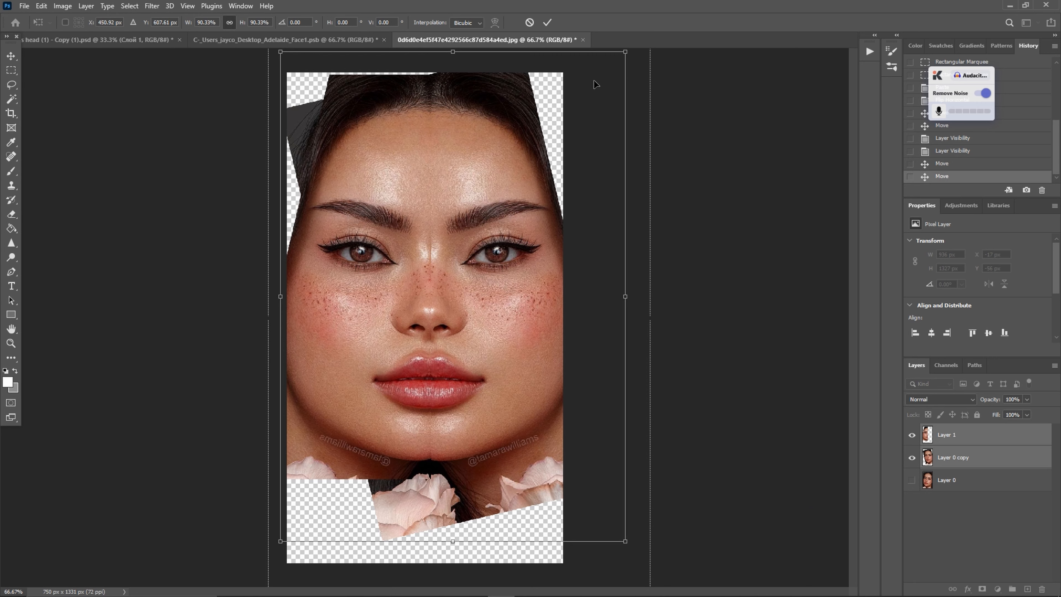
pyautogui.click(547, 22)
# Merge the mirrored half and the rotated portrait copy into a single layer.
pyautogui.press('j')
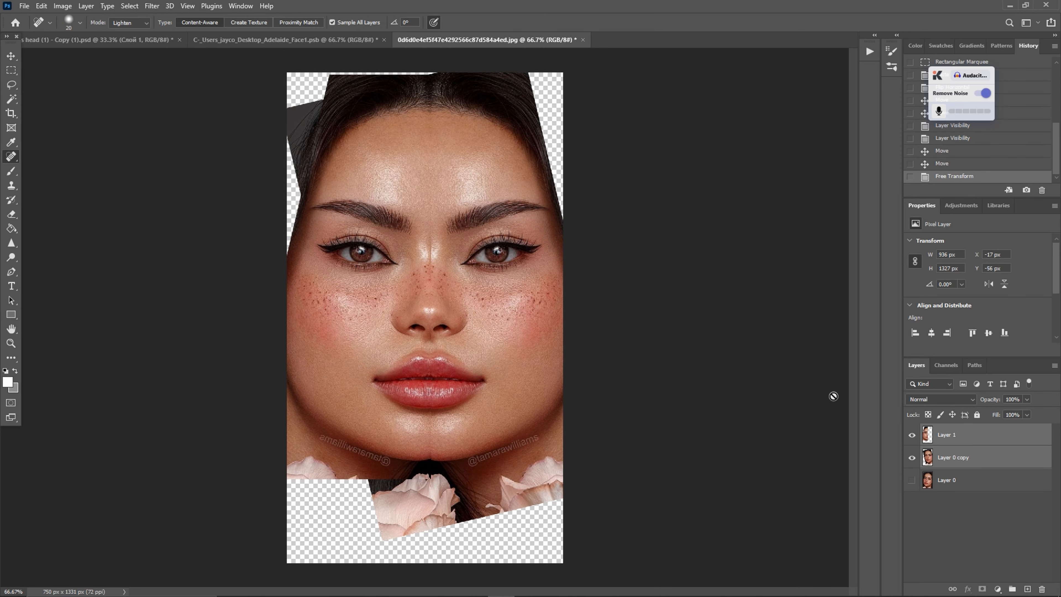
pyautogui.rightClick(963, 447)
pyautogui.click(877, 458)
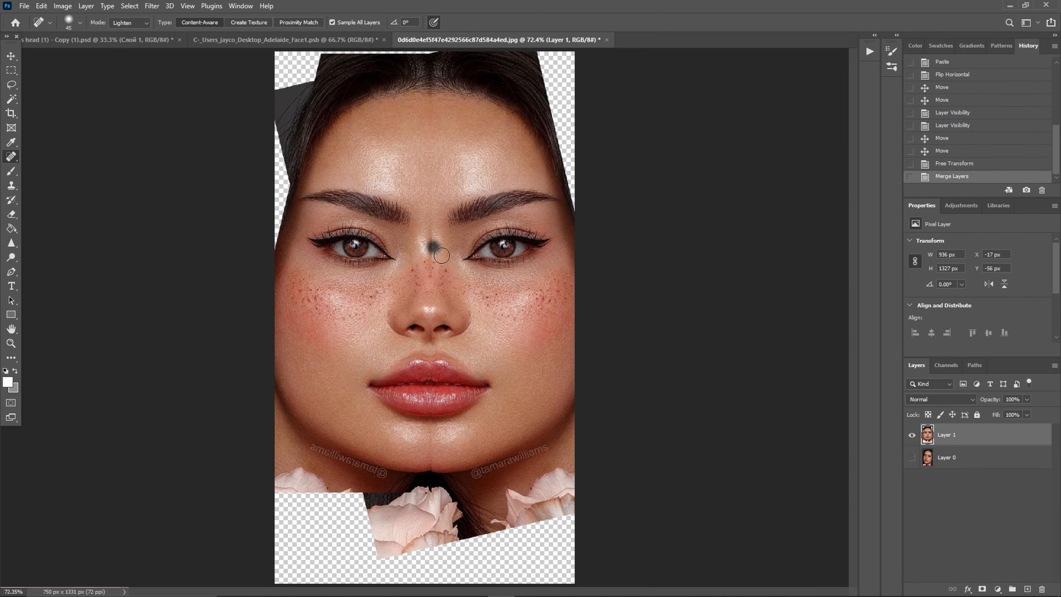
# Heal the mirror seam on the nose bridge between the eyes with the Spot Healing Brush in Lighten mode.
pyautogui.click(441, 257)
pyautogui.click(440, 257)
pyautogui.click(440, 258)
pyautogui.click(440, 260)
pyautogui.click(439, 260)
pyautogui.click(438, 261)
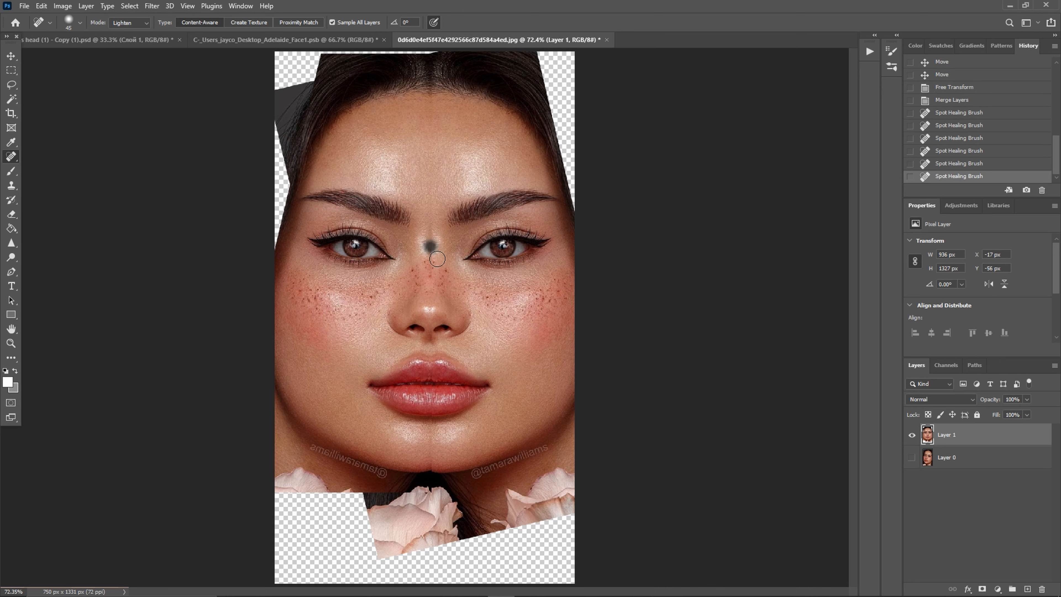
pyautogui.click(437, 263)
pyautogui.click(437, 263)
pyautogui.click(438, 263)
pyautogui.click(437, 263)
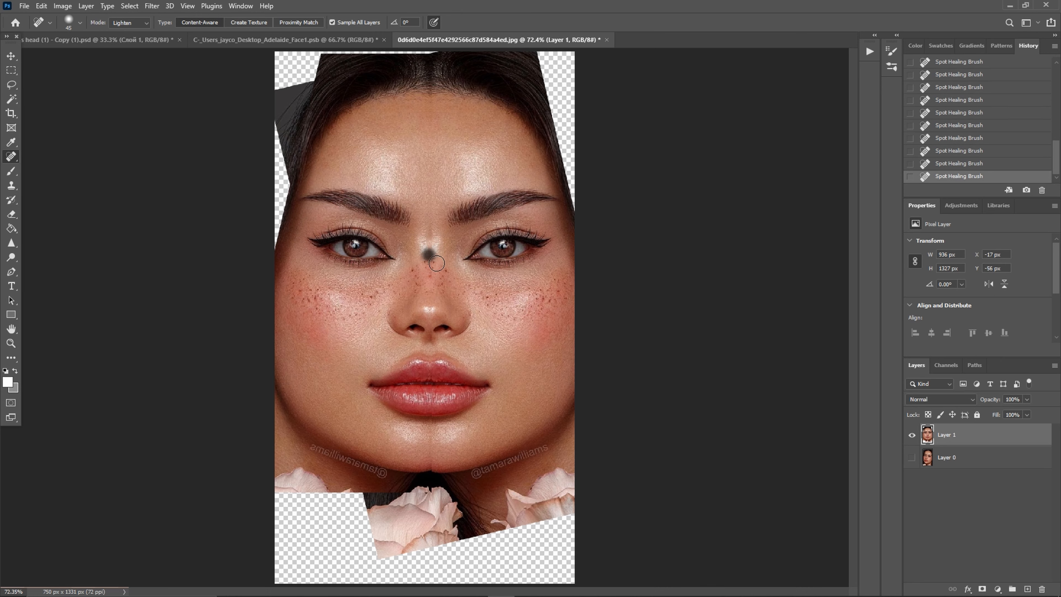
pyautogui.click(437, 239)
pyautogui.click(425, 233)
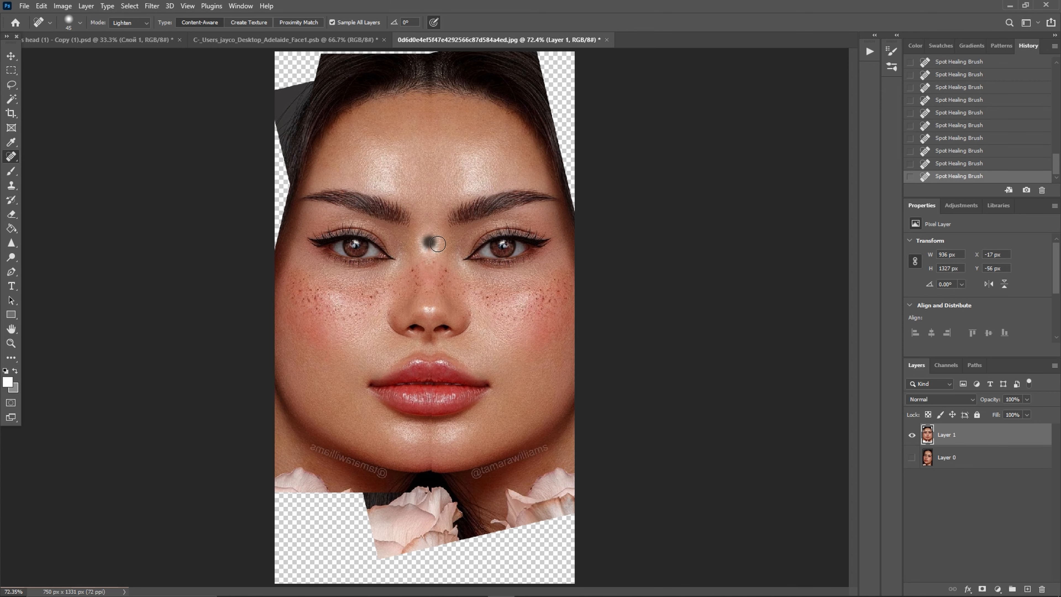
# Refine the seam at close range from between the eyebrows down to the highlight at the top of the nose.
pyautogui.keyDown('ctrl'); pyautogui.click(443, 251); pyautogui.keyUp('ctrl')
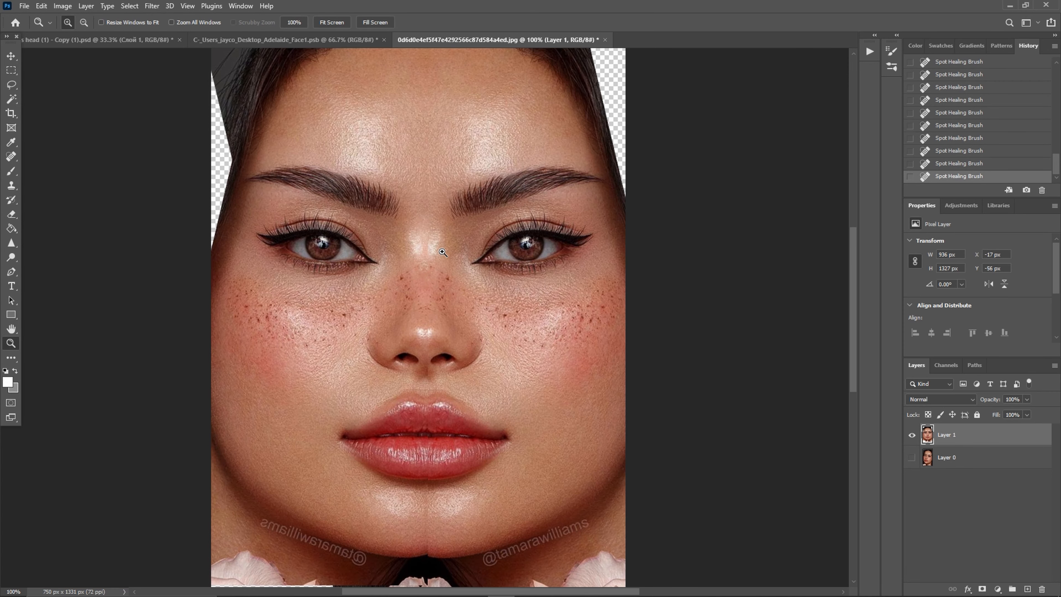
pyautogui.keyDown('ctrl'); pyautogui.click(439, 251); pyautogui.keyUp('ctrl')
pyautogui.click(411, 249)
pyautogui.click(414, 240)
pyautogui.click(417, 234)
pyautogui.click(417, 218)
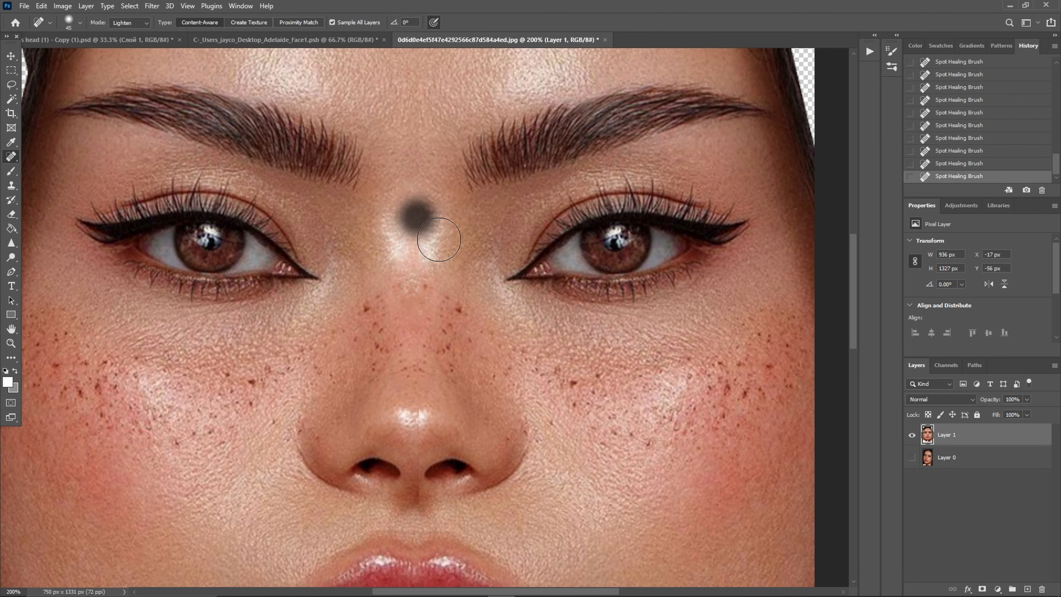
pyautogui.click(412, 244)
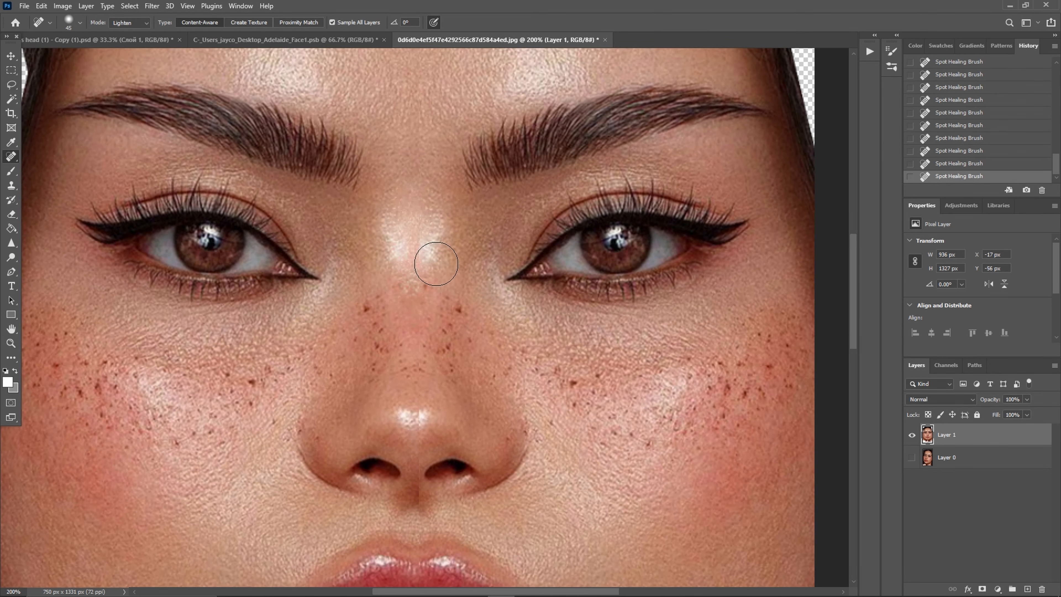
pyautogui.click(411, 249)
pyautogui.click(409, 249)
# Heal the seam on the nose tip and along the central ridge of the nose.
pyautogui.click(416, 413)
pyautogui.click(415, 414)
pyautogui.click(419, 408)
pyautogui.click(417, 374)
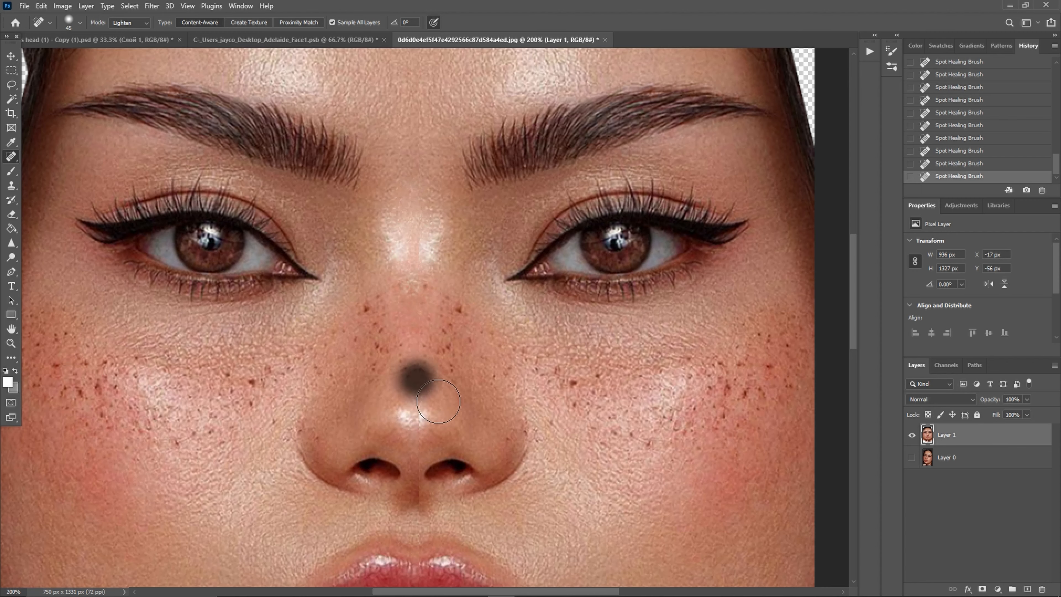
pyautogui.click(417, 360)
pyautogui.click(418, 307)
pyautogui.click(426, 411)
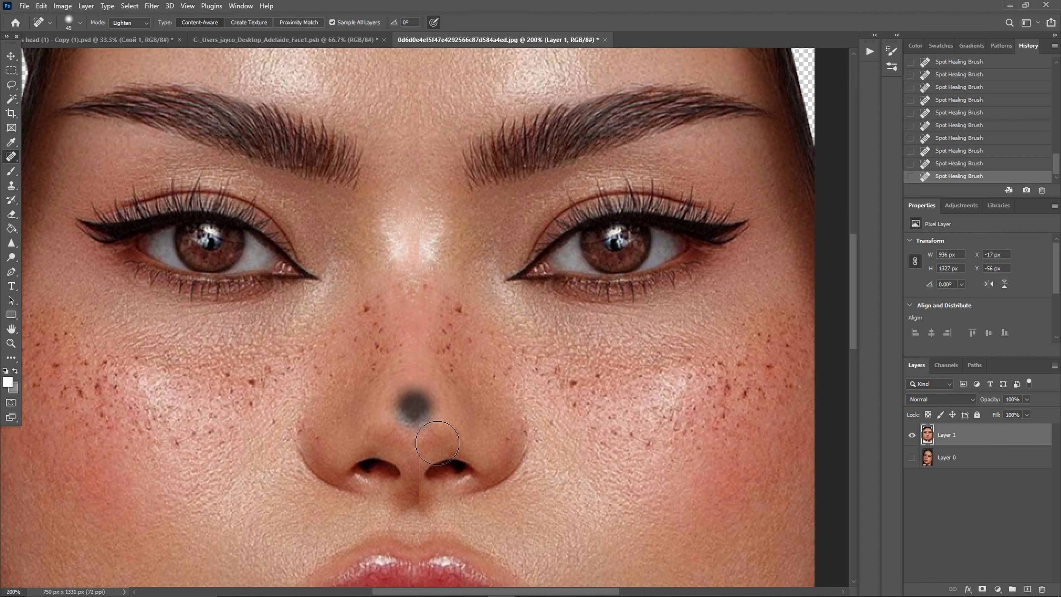
# Try to heal the seam beneath the nose and undo those strokes.
pyautogui.scroll(-2, 464, 391)
pyautogui.click(424, 462)
pyautogui.hotkey('ctrl', 'z')
pyautogui.hotkey('ctrl', 'z')
pyautogui.hotkey('ctrl', 'z')
pyautogui.hotkey('ctrl', 'z')
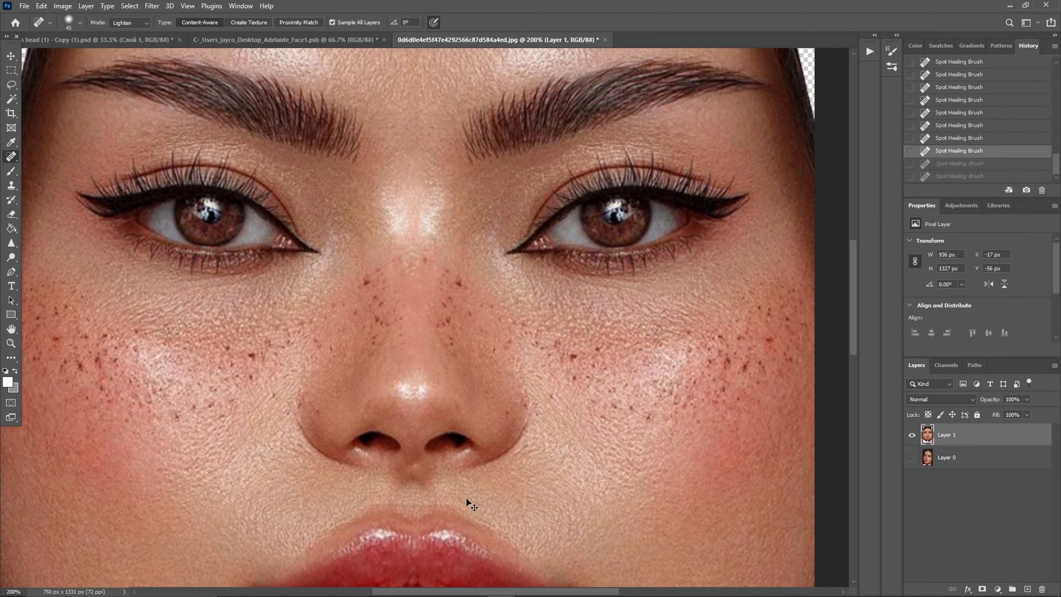
pyautogui.click(423, 469)
pyautogui.click(422, 471)
pyautogui.hotkey('ctrl', 'z')
pyautogui.hotkey('ctrl', 'z')
# Heal the seam just below the nostrils using a smaller Spot Healing Brush.
pyautogui.press('z')
pyautogui.click(272, 146)
pyautogui.click(332, 23)
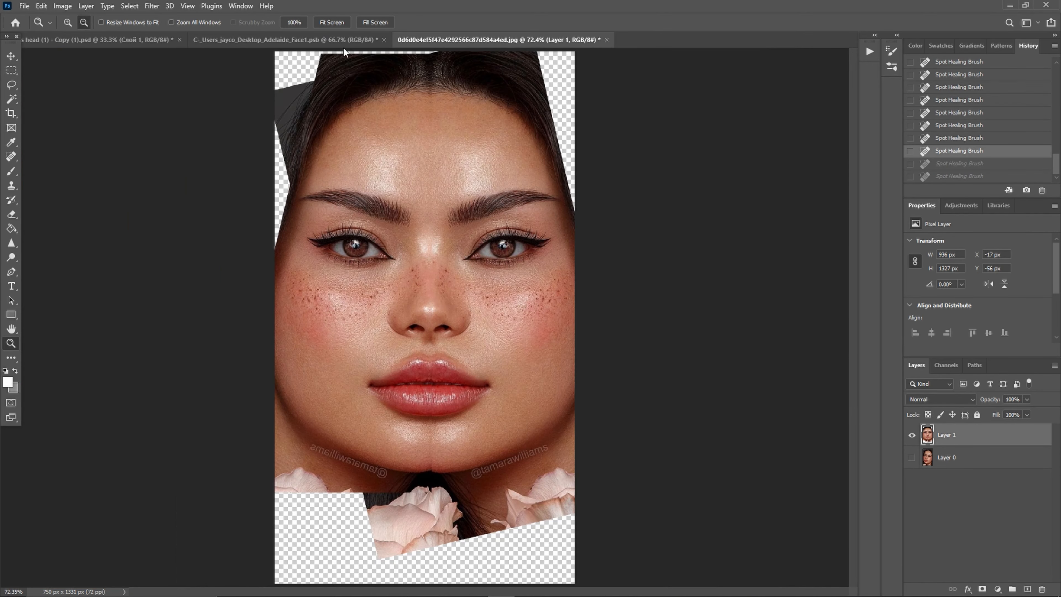
pyautogui.click(68, 22)
pyautogui.doubleClick(413, 295)
pyautogui.scroll(-1, 439, 356)
pyautogui.press('j')
pyautogui.click(452, 400)
pyautogui.hotkey('ctrl', 'z')
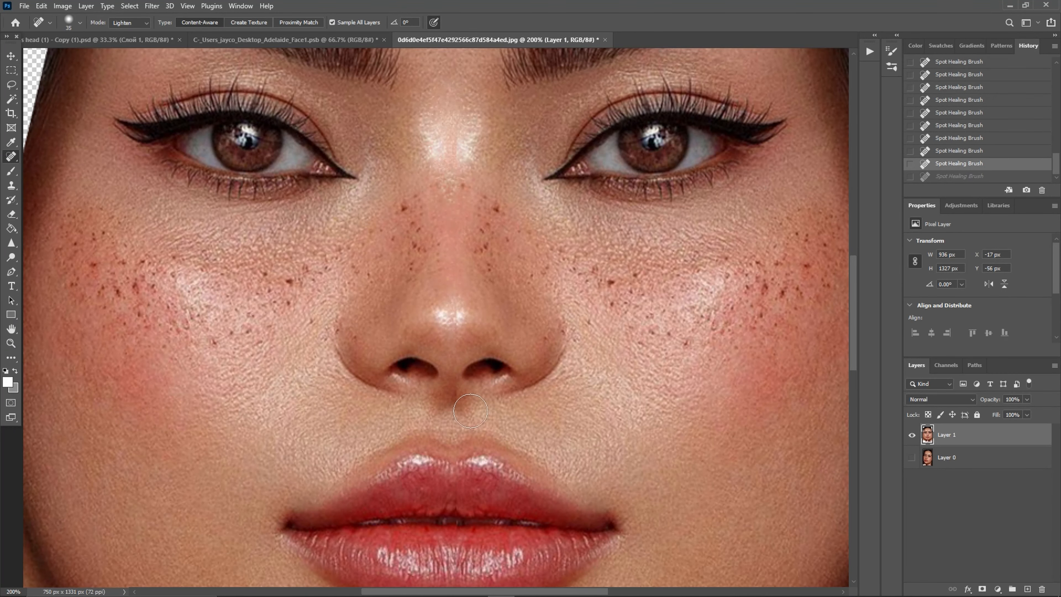
pyautogui.press('[')
pyautogui.click(452, 387)
# Heal the seam down the centre of the chin with a healing brush enlarged to 40 px.
pyautogui.scroll(-5, 458, 392)
pyautogui.moveTo(460, 476)
pyautogui.mouseDown()
pyautogui.moveTo(460, 433)
pyautogui.moveTo(456, 495)
pyautogui.mouseUp()
pyautogui.press(']')
pyautogui.press(']')
pyautogui.press(']')
pyautogui.click(453, 545)
pyautogui.click(454, 569)
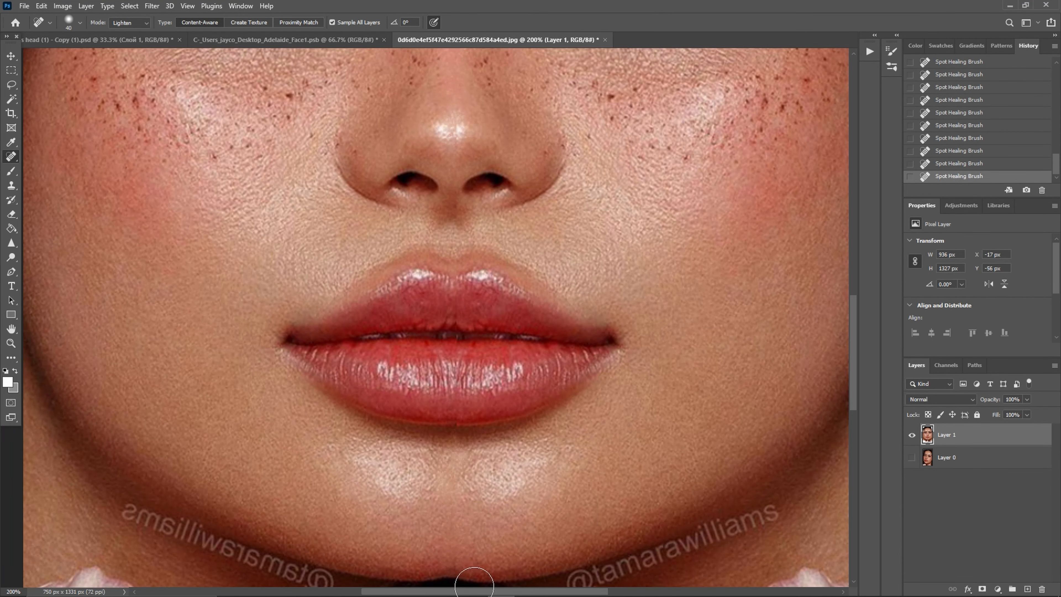
# Try healing the seam above the upper lip, undo the latest strokes, and select Lighten as the healing mode.
pyautogui.scroll(1, 463, 318)
pyautogui.click(463, 265)
pyautogui.click(444, 246)
pyautogui.hotkey('ctrl', 'z')
pyautogui.hotkey('ctrl', 'z')
pyautogui.hotkey('ctrl', 'z')
pyautogui.hotkey('ctrl', 'z')
pyautogui.click(130, 23)
pyautogui.click(143, 82)
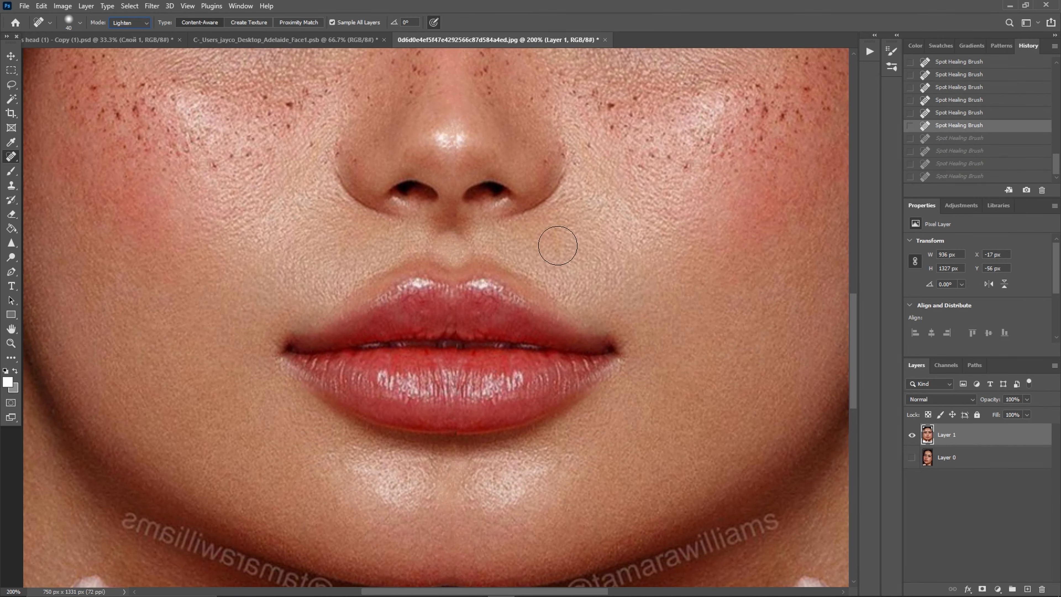
# Try to heal the seam down the centre of the forehead to between the eyebrows.
pyautogui.moveTo(459, 125)
pyautogui.mouseDown()
pyautogui.moveTo(408, 366)
pyautogui.moveTo(417, 494)
pyautogui.mouseUp()
pyautogui.click(419, 95)
pyautogui.click(413, 217)
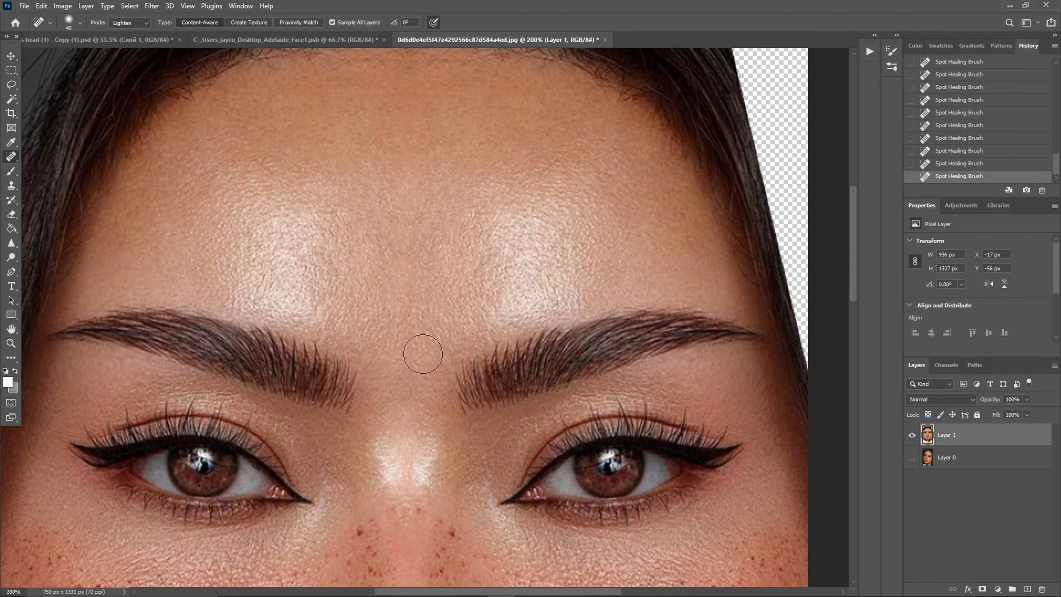
pyautogui.click(416, 409)
pyautogui.scroll(-10, 499, 413)
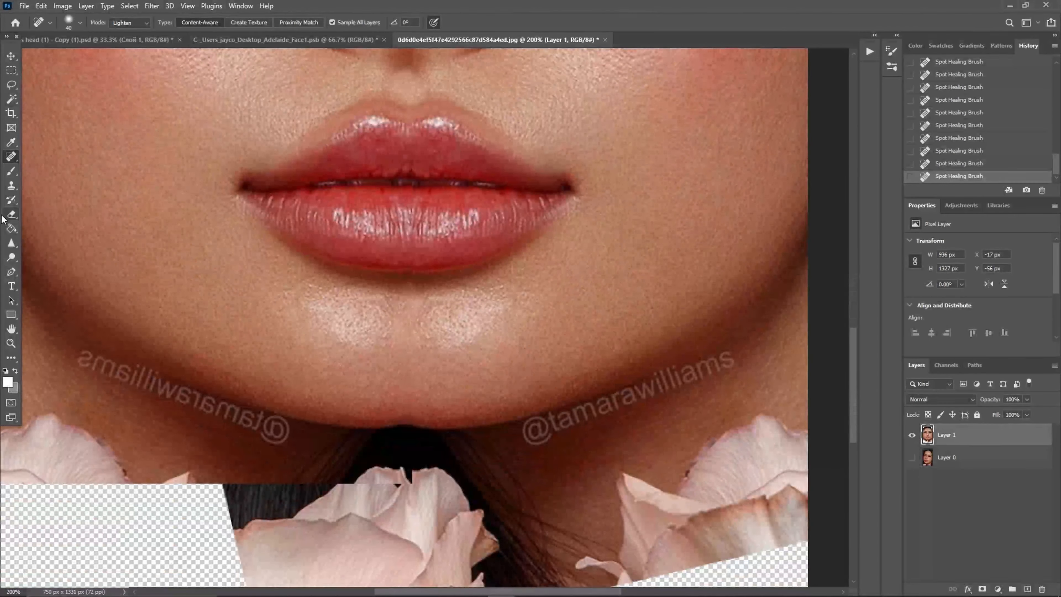
pyautogui.press('e')
pyautogui.press('z')
pyautogui.hotkey('ctrl', '0')
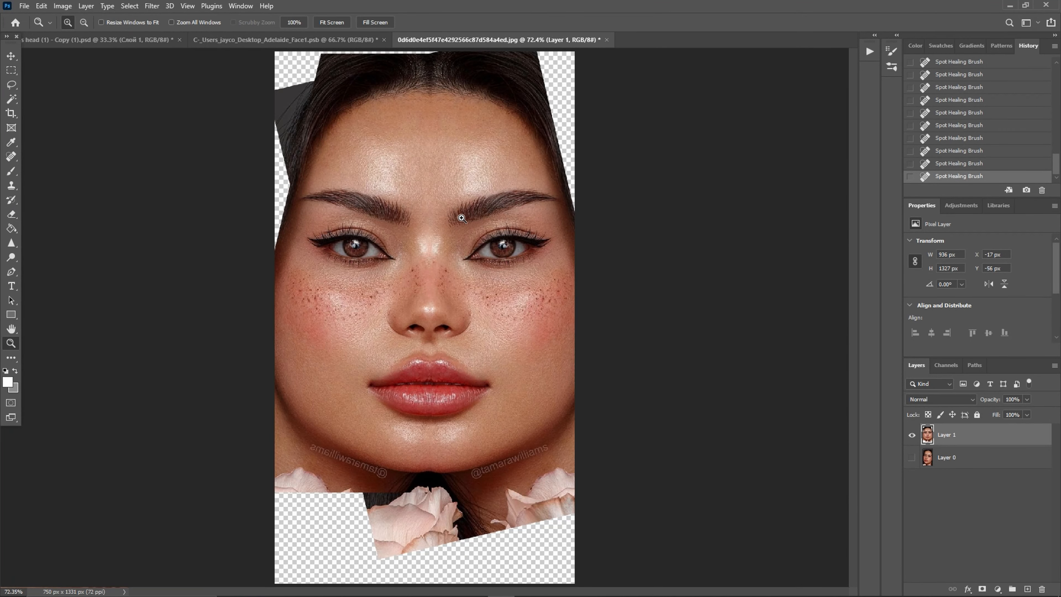
pyautogui.doubleClick(453, 247)
pyautogui.press('j')
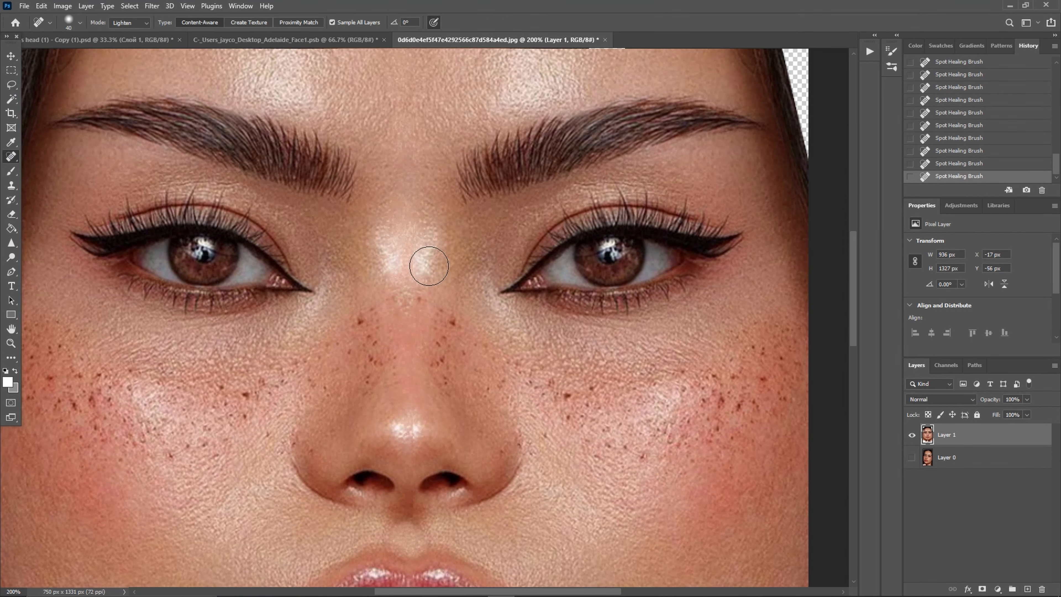
# Undo the latest Spot Healing strokes on the forehead.
pyautogui.hotkey('ctrl', 'z')
pyautogui.hotkey('ctrl', 'z')
pyautogui.hotkey('ctrl', 'z')
pyautogui.hotkey('ctrl', 'z')
pyautogui.hotkey('ctrl', 'z')
pyautogui.press('z')
pyautogui.scroll(-6, 441, 400)
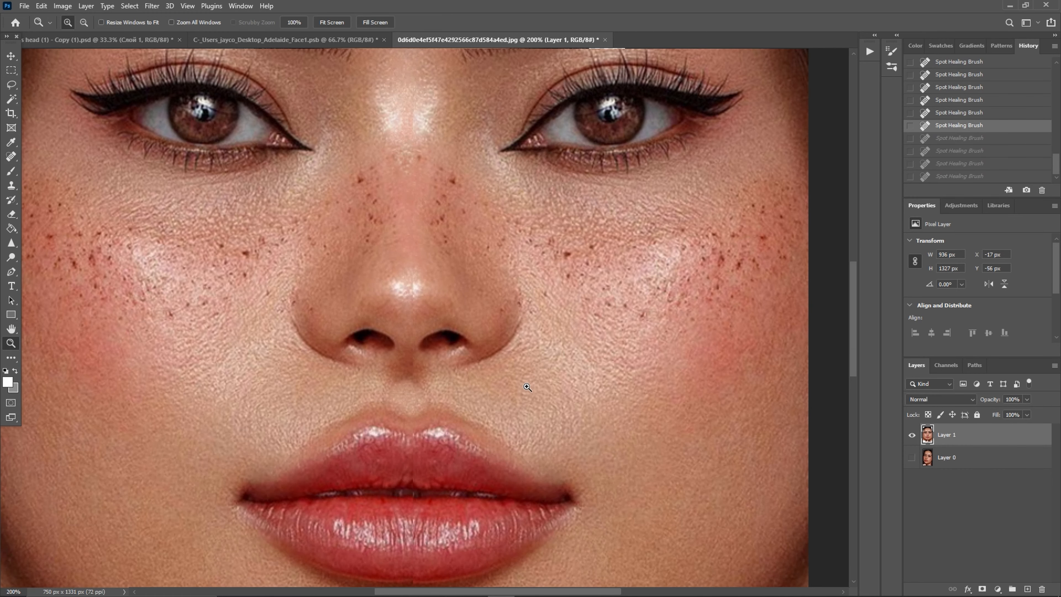
# Heal the seam through the centre of the lower and upper lips with the Spot Healing Brush.
pyautogui.click(11, 157)
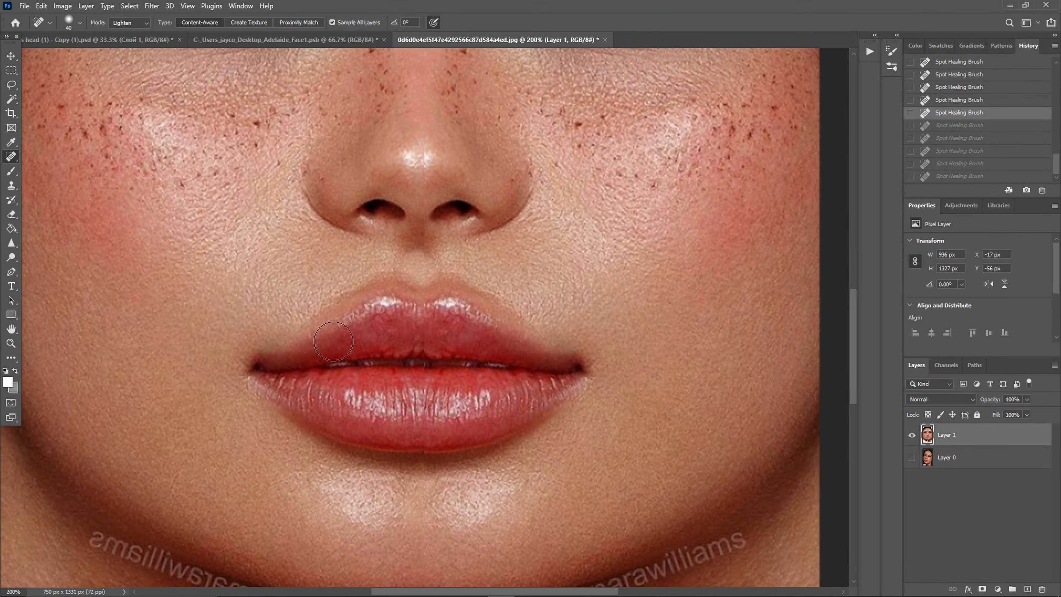
pyautogui.moveTo(420, 446)
pyautogui.mouseDown()
pyautogui.moveTo(432, 449)
pyautogui.moveTo(421, 420)
pyautogui.mouseUp()
pyautogui.click(420, 395)
pyautogui.click(419, 381)
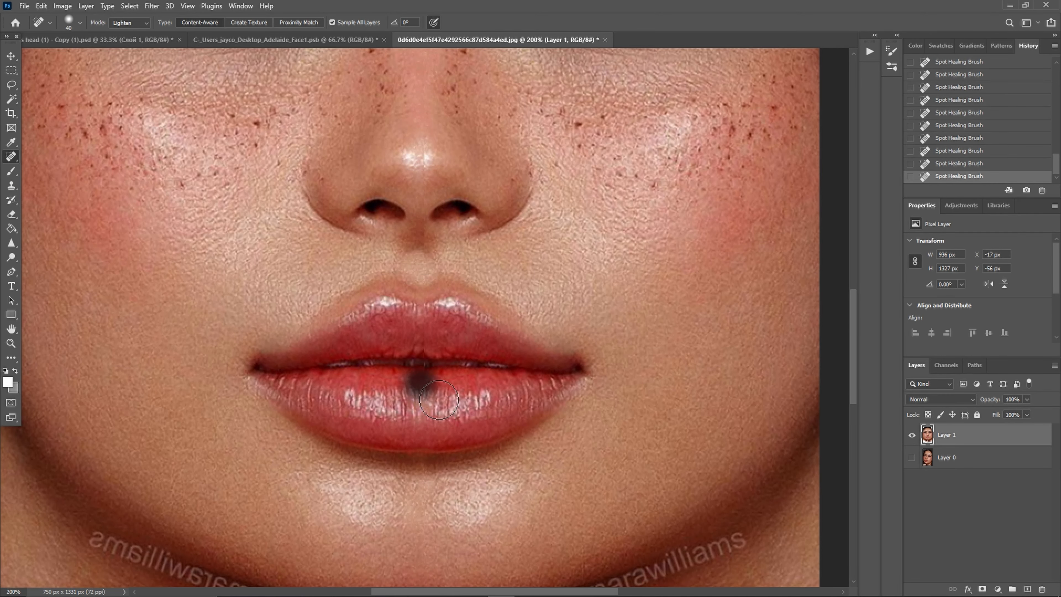
pyautogui.click(424, 410)
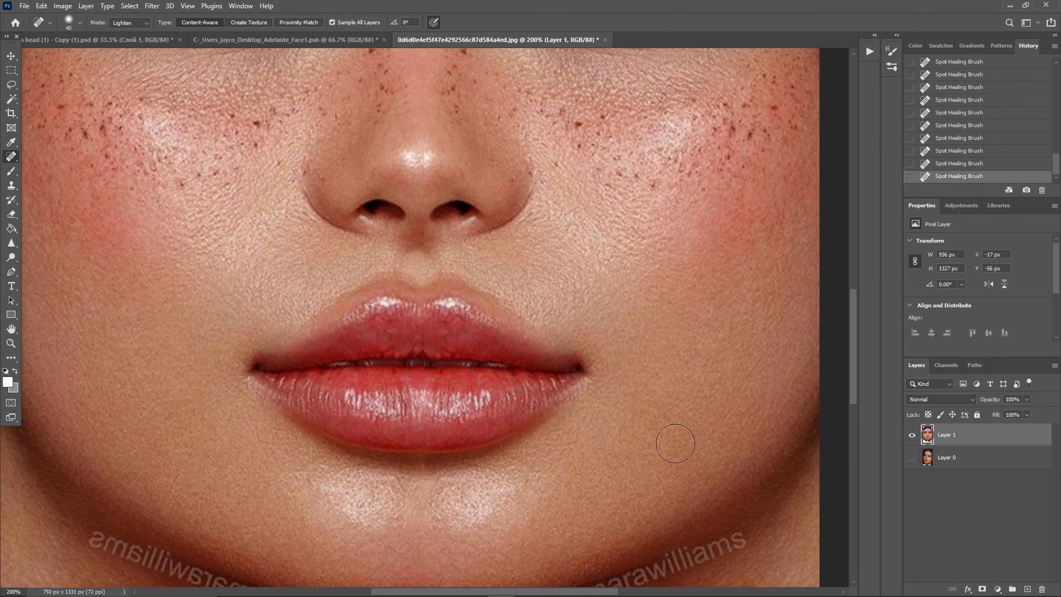
pyautogui.scroll(-1, 480, 355)
pyautogui.click(422, 308)
pyautogui.click(422, 290)
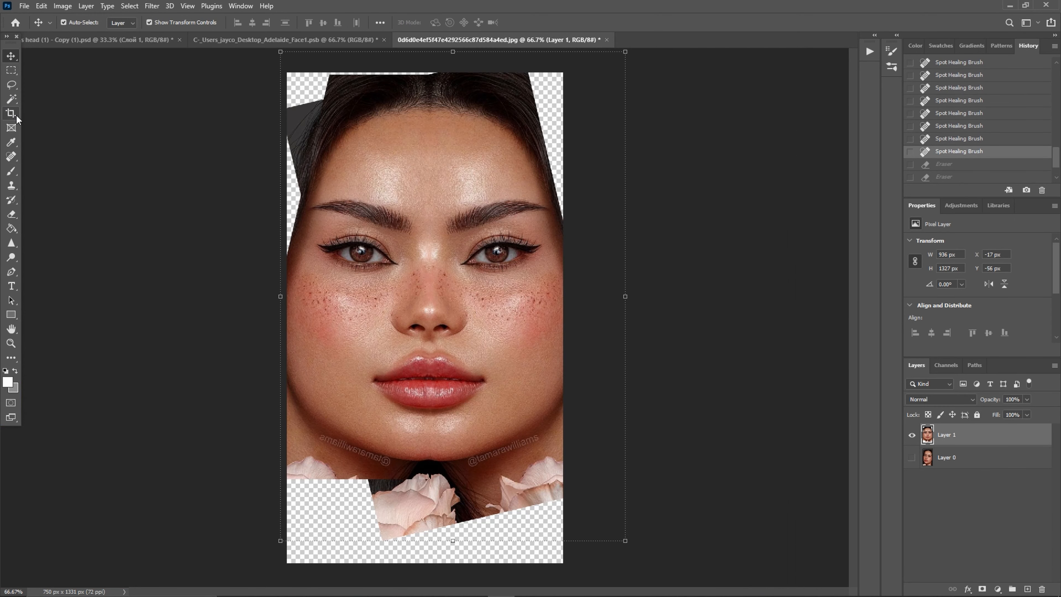
# Select the face outline freehand with the Lasso tool and move the selection into Genus head (1) - Copy (1).psd.
pyautogui.click(14, 85)
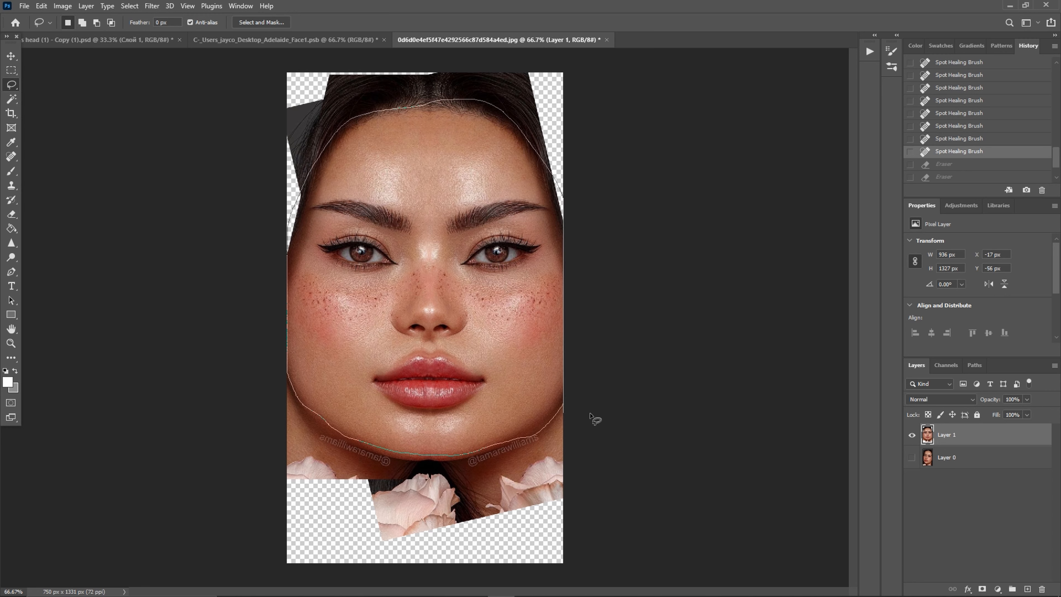
pyautogui.moveTo(593, 418); pyautogui.dragTo(593, 418)
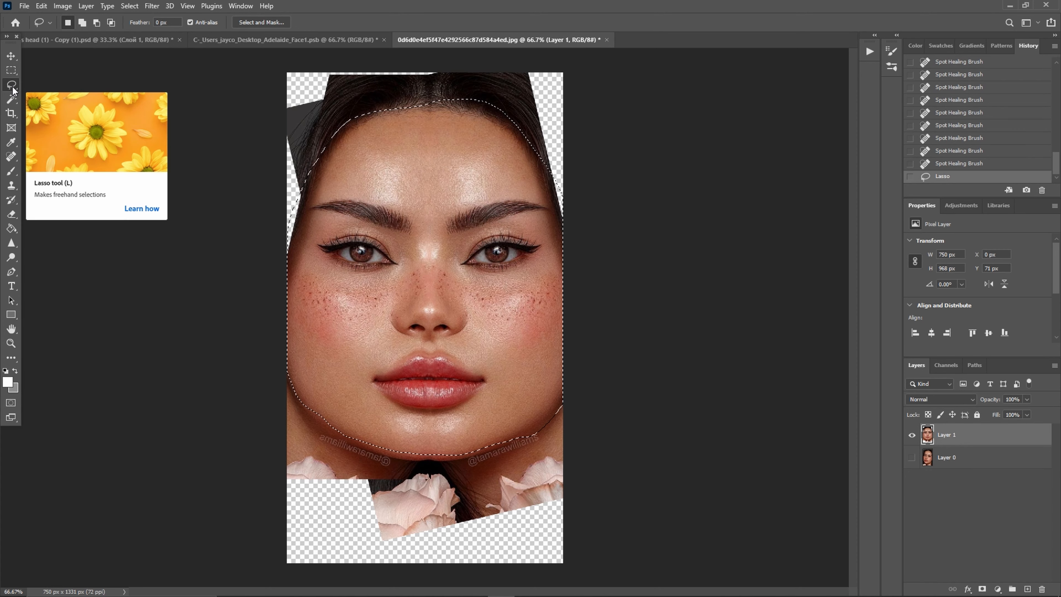
pyautogui.press('v')
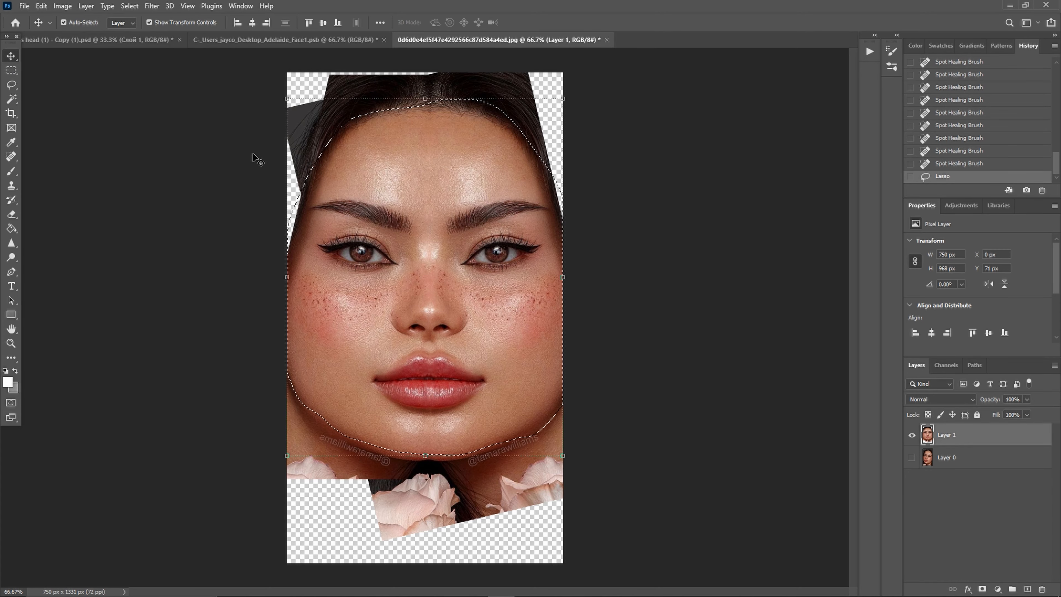
pyautogui.moveTo(427, 189); pyautogui.dragTo(433, 167)
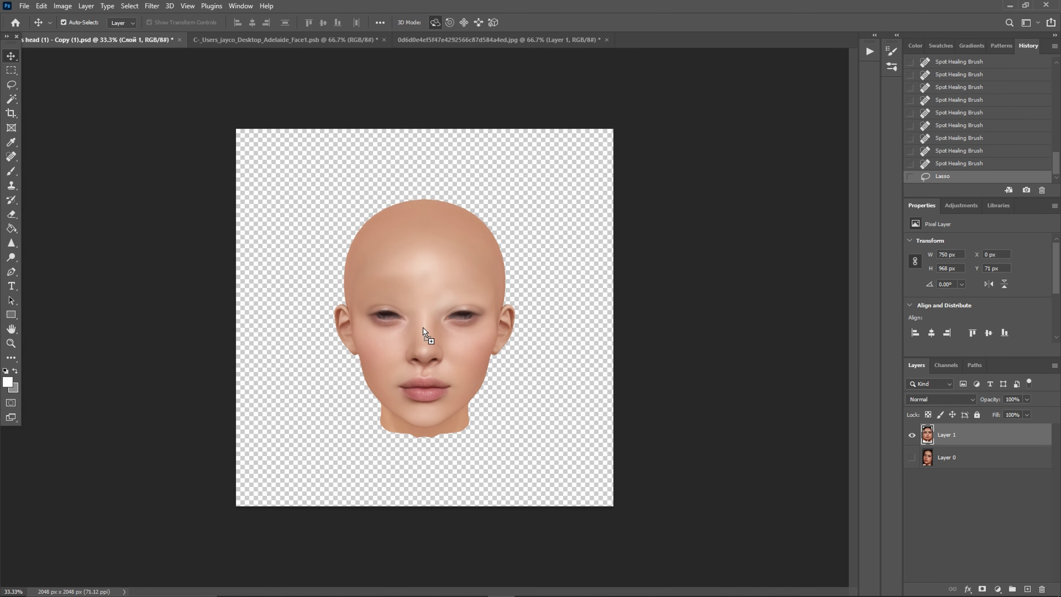
pyautogui.moveTo(423, 327); pyautogui.dragTo(423, 327)
# Move the pasted face up and over the centre of the bald 3D head.
pyautogui.press('z')
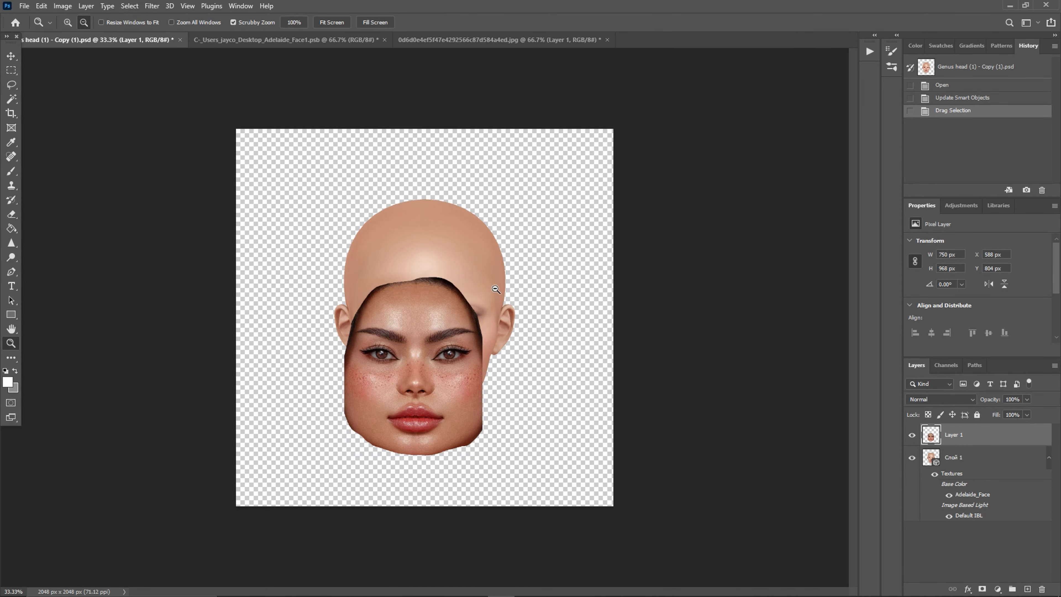
pyautogui.click(401, 220)
pyautogui.press('v')
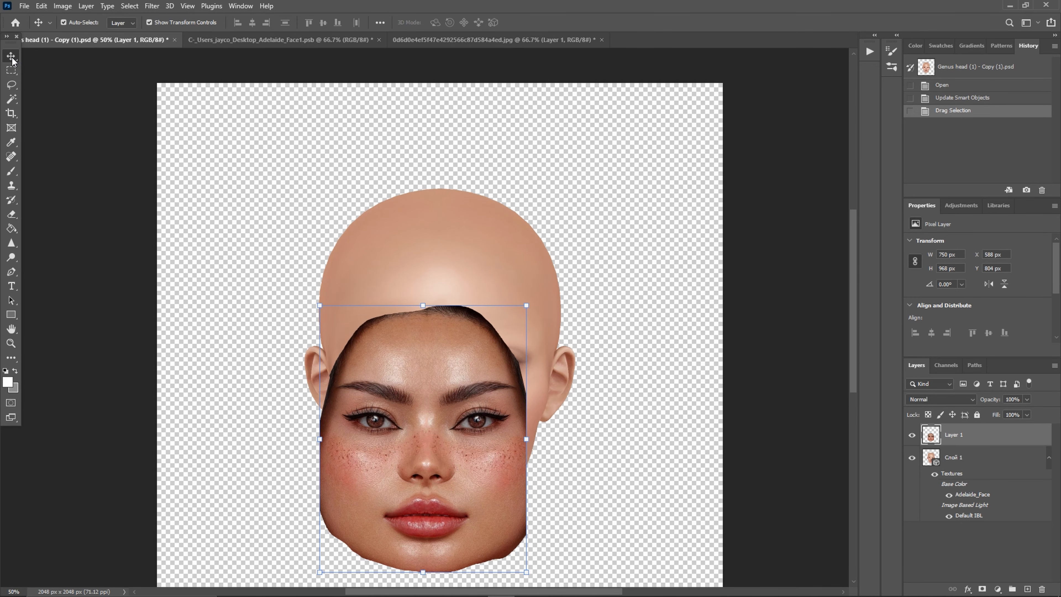
pyautogui.moveTo(459, 401); pyautogui.dragTo(476, 354)
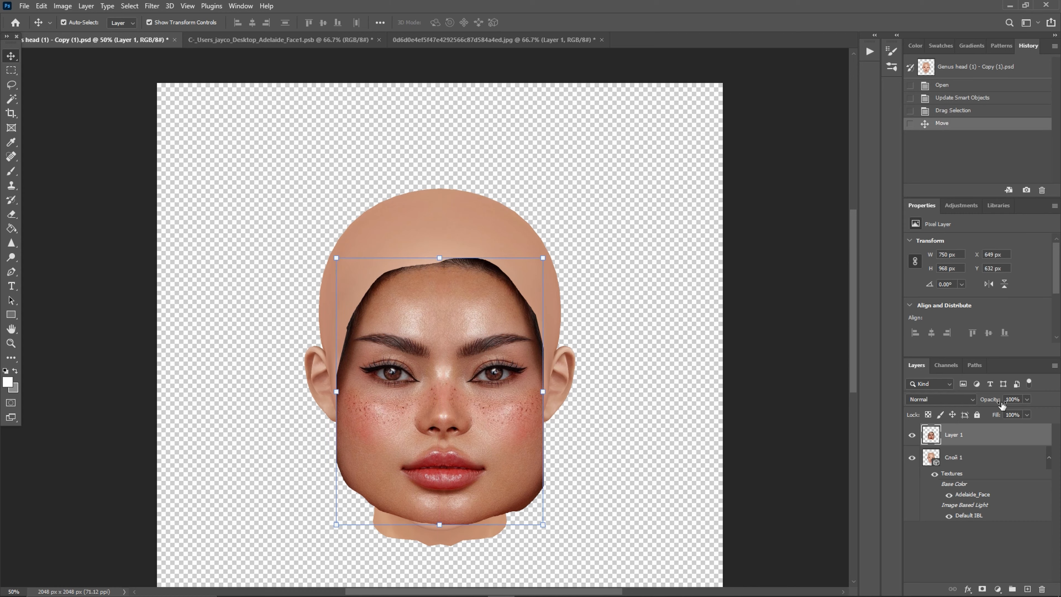
# Lower the face layer's opacity and transform it to about 755 × 975 px, aligned with the head's features.
pyautogui.moveTo(993, 402); pyautogui.dragTo(896, 416)
pyautogui.moveTo(518, 391)
pyautogui.mouseDown()
pyautogui.moveTo(509, 388)
pyautogui.moveTo(527, 388)
pyautogui.moveTo(521, 381)
pyautogui.mouseUp()
pyautogui.hotkey('ctrl', 't')
pyautogui.moveTo(537, 516); pyautogui.dragTo(547, 530)
pyautogui.moveTo(429, 440); pyautogui.dragTo(433, 437)
pyautogui.moveTo(332, 521); pyautogui.dragTo(326, 528)
pyautogui.moveTo(402, 448); pyautogui.dragTo(400, 446)
pyautogui.press('Return')
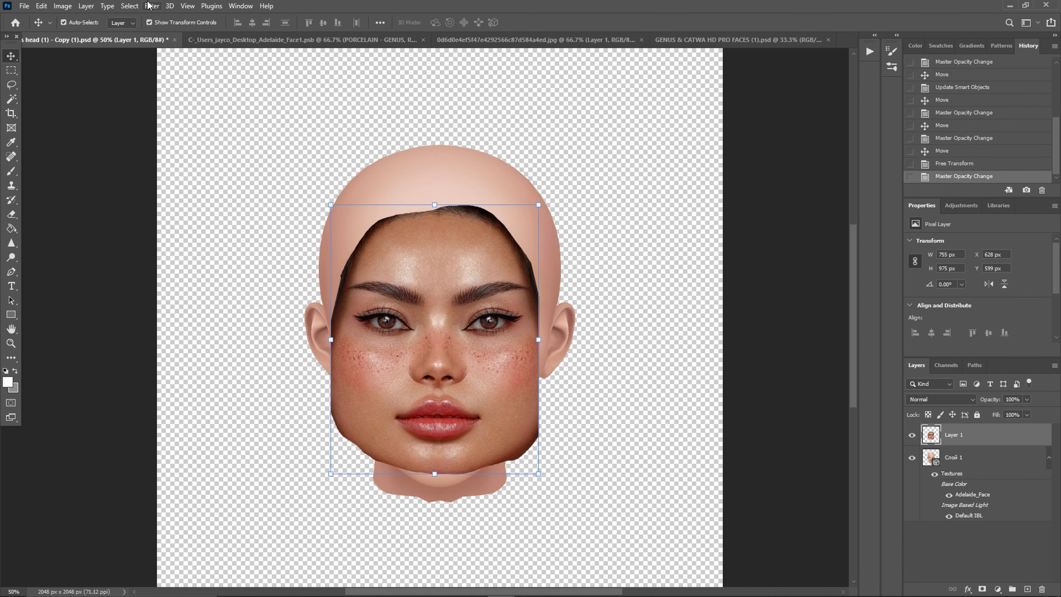
# Open the Liquify filter on the face layer and link the paired eye size, height, width and tilt settings.
pyautogui.click(149, 6)
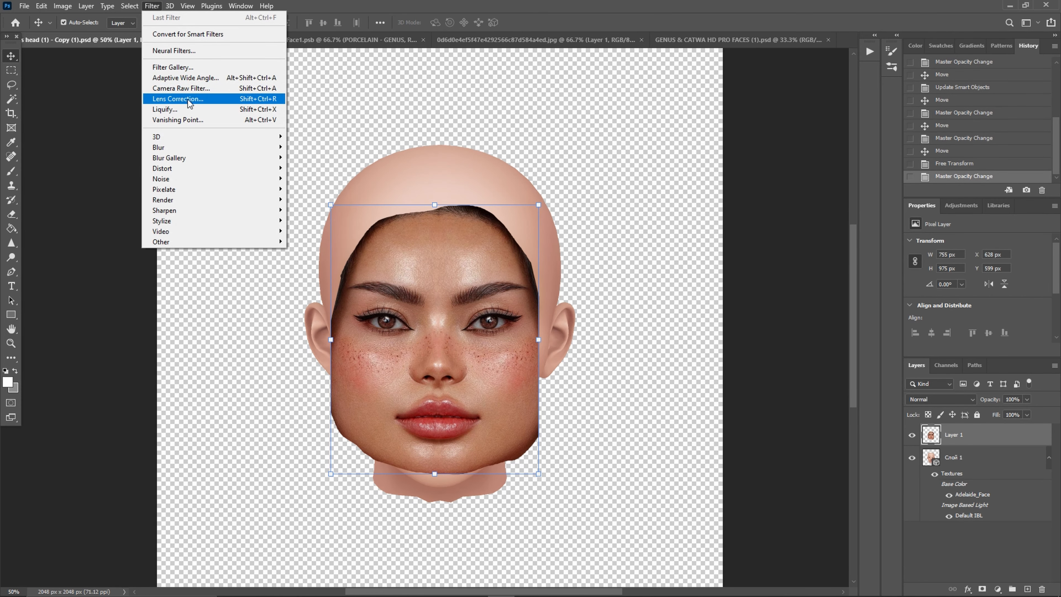
pyautogui.click(179, 109)
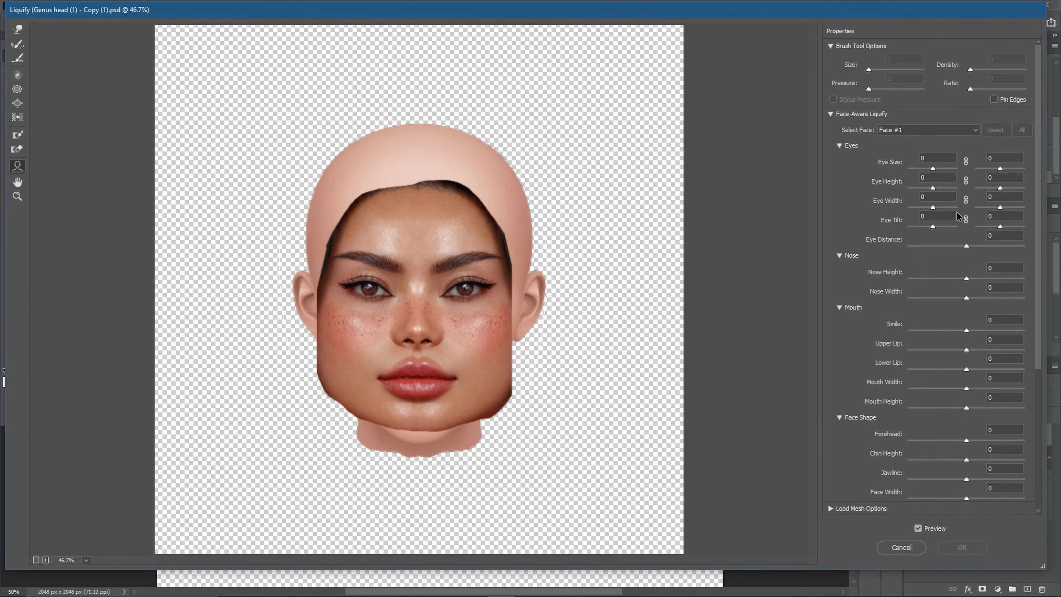
pyautogui.click(967, 161)
pyautogui.click(967, 180)
pyautogui.click(967, 200)
pyautogui.click(967, 219)
# Show layer Слой 1 as the Liquify backdrop in Behind mode and set the backdrop opacity to 39.
pyautogui.moveTo(1039, 238); pyautogui.dragTo(1038, 263)
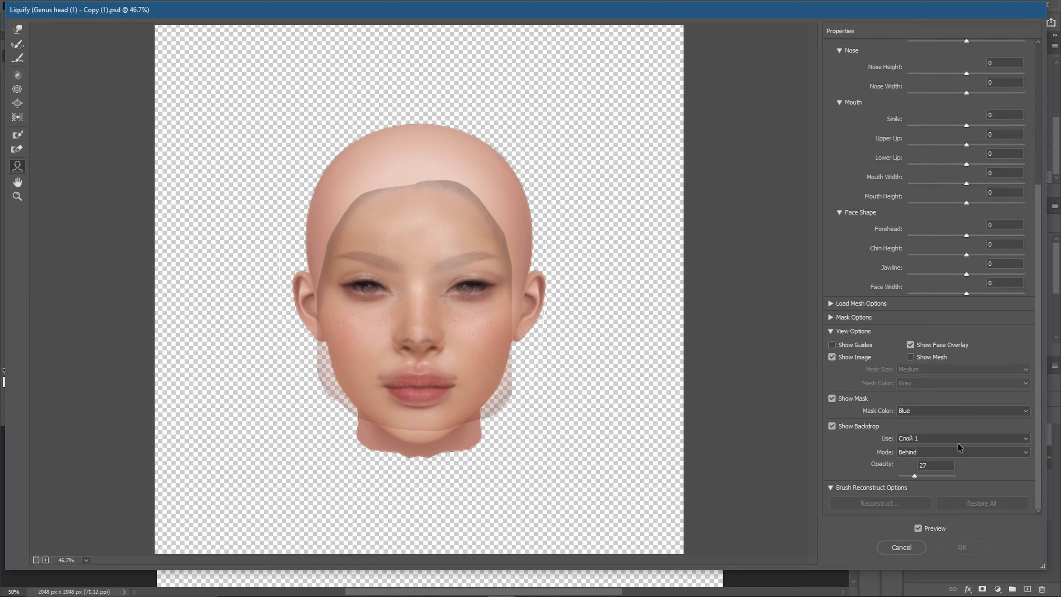
pyautogui.click(954, 439)
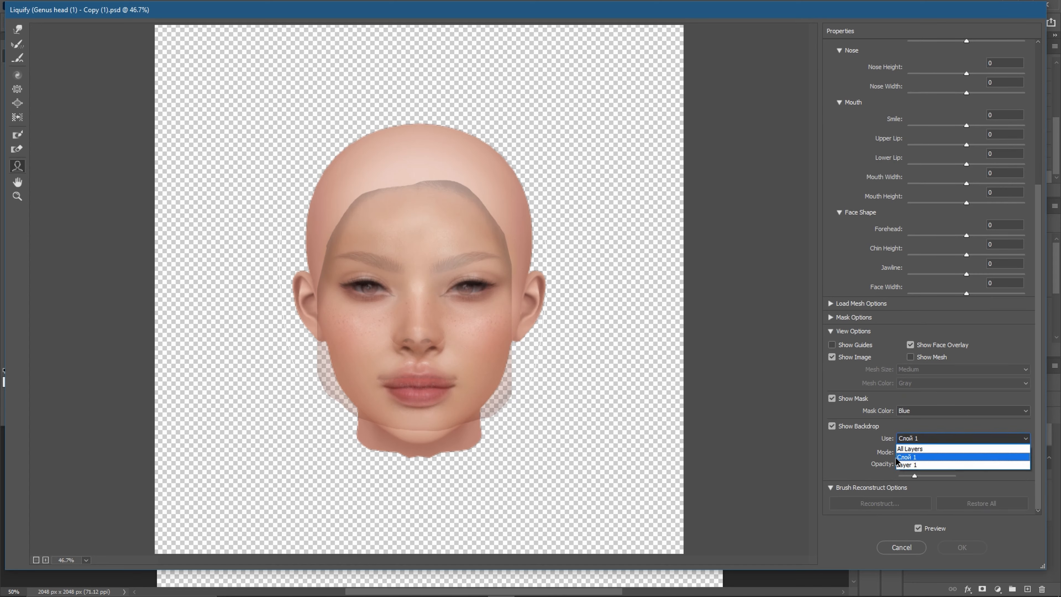
pyautogui.click(916, 458)
pyautogui.click(916, 455)
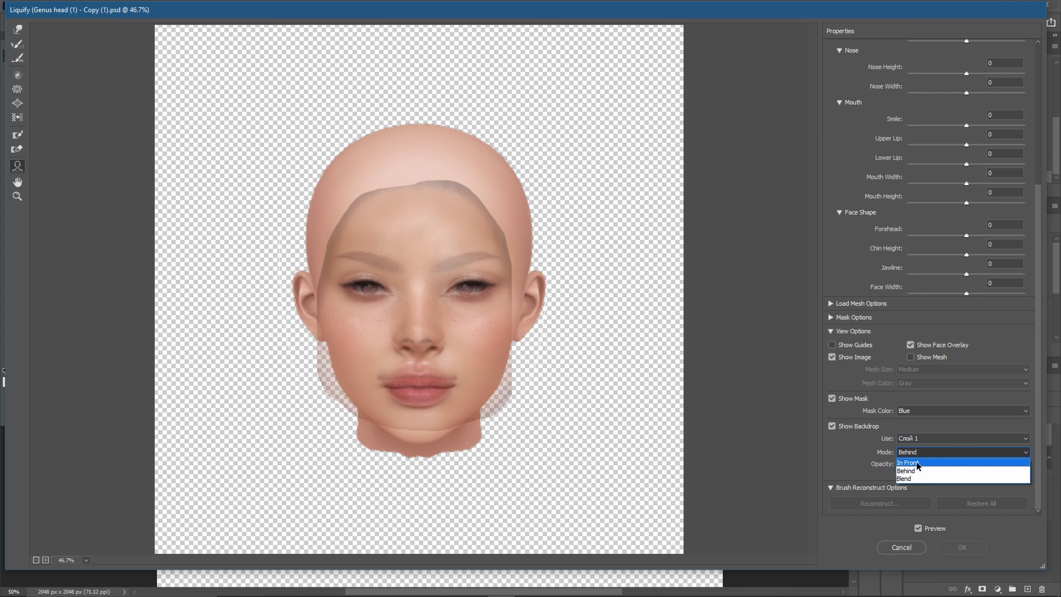
pyautogui.click(916, 473)
pyautogui.moveTo(915, 475); pyautogui.dragTo(922, 501)
# Fit the eyes, nose and mouth to the head with nose height -100, smile 19 and mouth width -100, and apply Liquify at backdrop opacity 100.
pyautogui.moveTo(370, 298); pyautogui.dragTo(370, 297)
pyautogui.moveTo(470, 296); pyautogui.dragTo(472, 293)
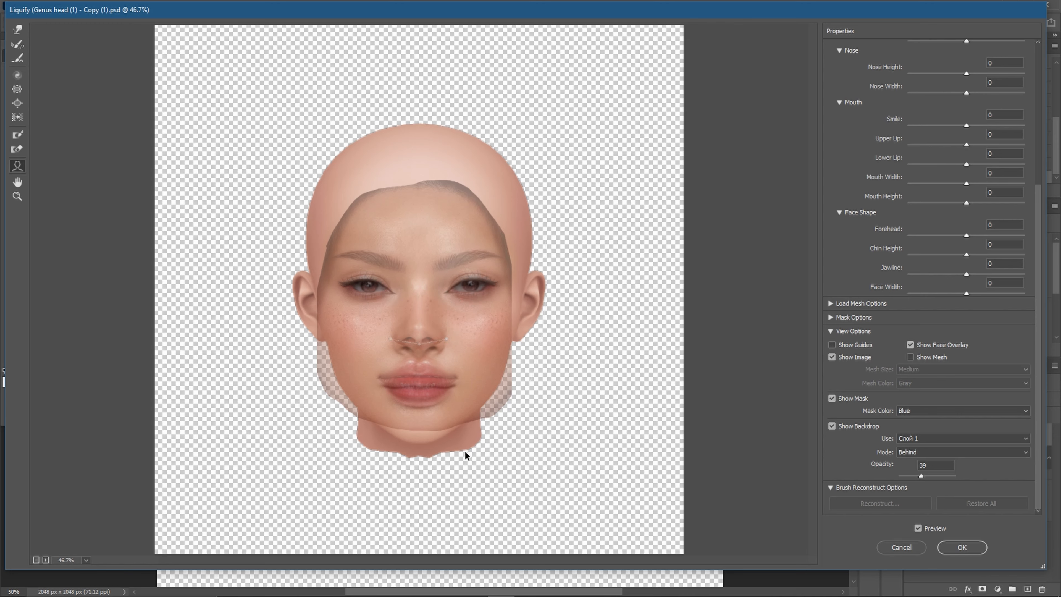
pyautogui.moveTo(424, 383); pyautogui.dragTo(427, 393)
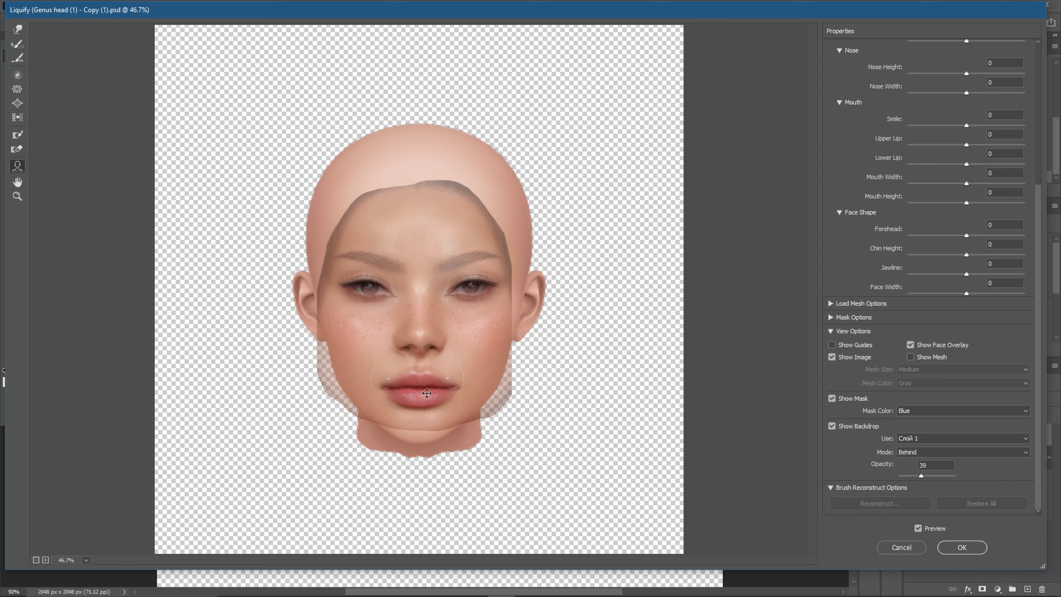
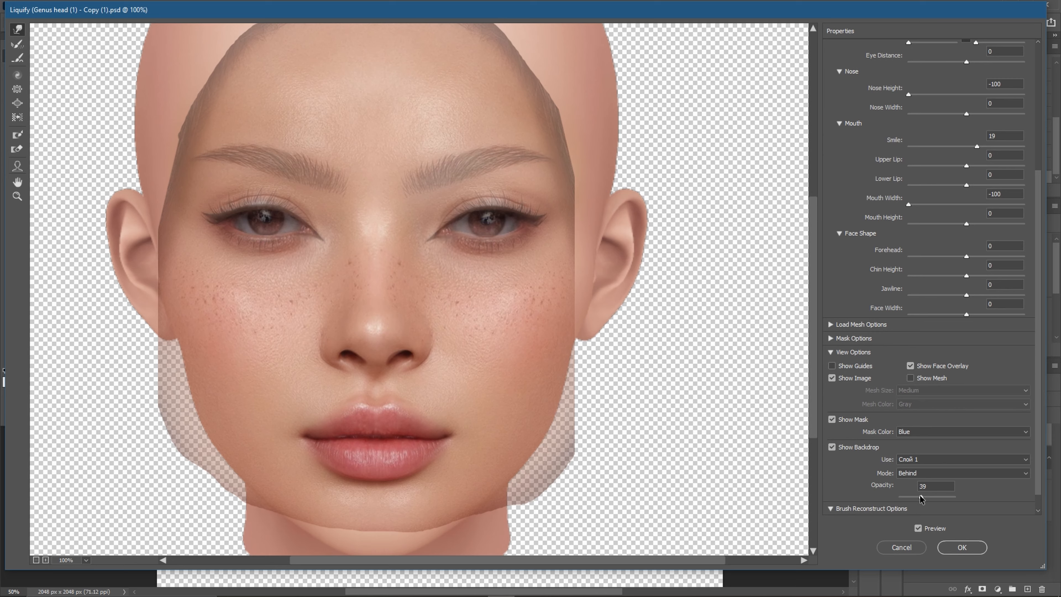
pyautogui.moveTo(922, 497)
pyautogui.mouseDown()
pyautogui.moveTo(906, 497)
pyautogui.moveTo(966, 507)
pyautogui.mouseUp()
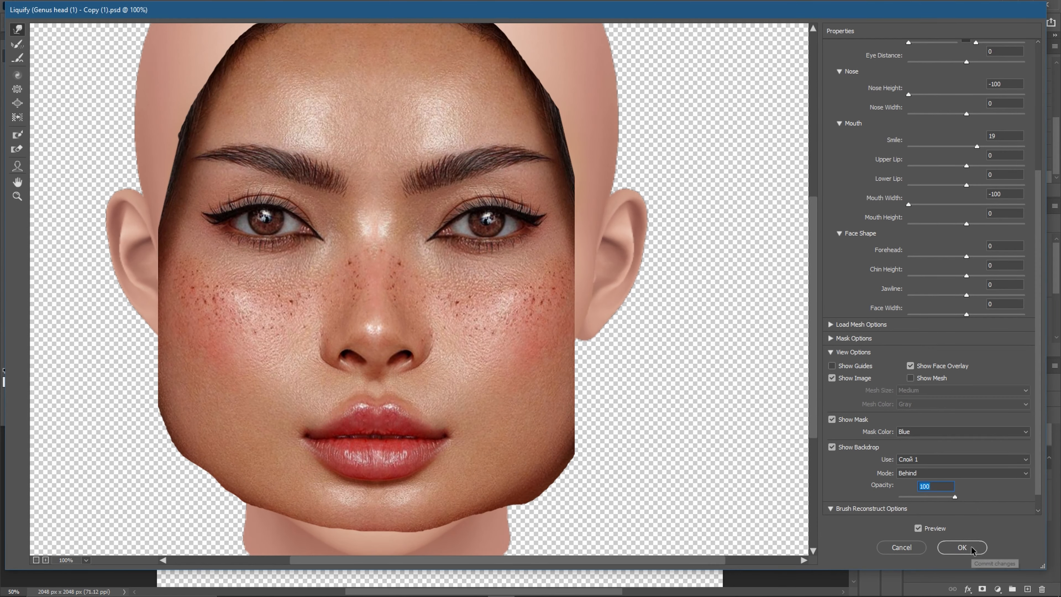
pyautogui.click(962, 548)
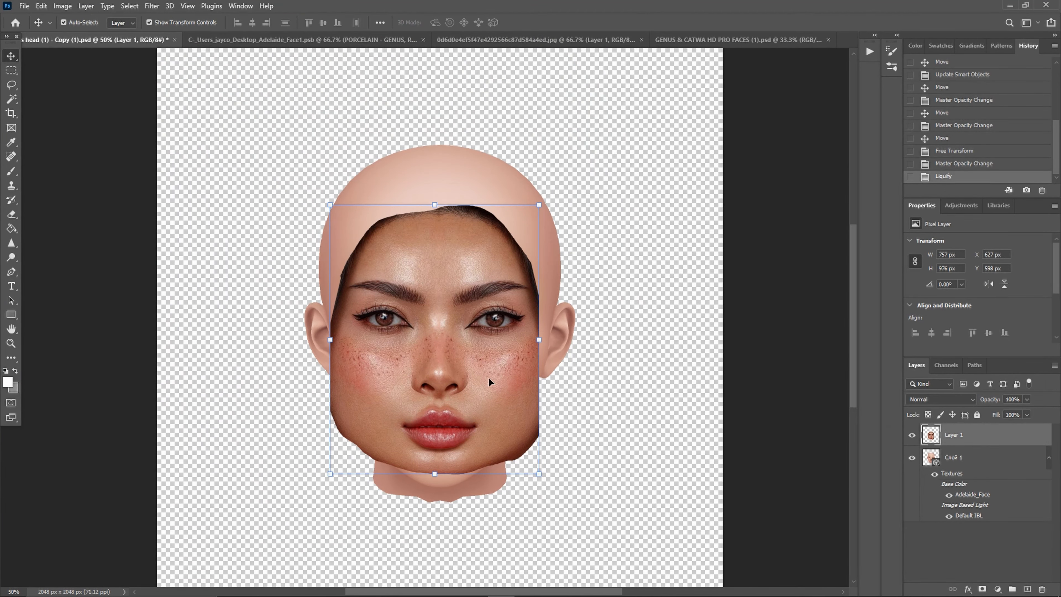
# Compare the head with and without the liquified face layer.
pyautogui.click(912, 435)
pyautogui.click(912, 435)
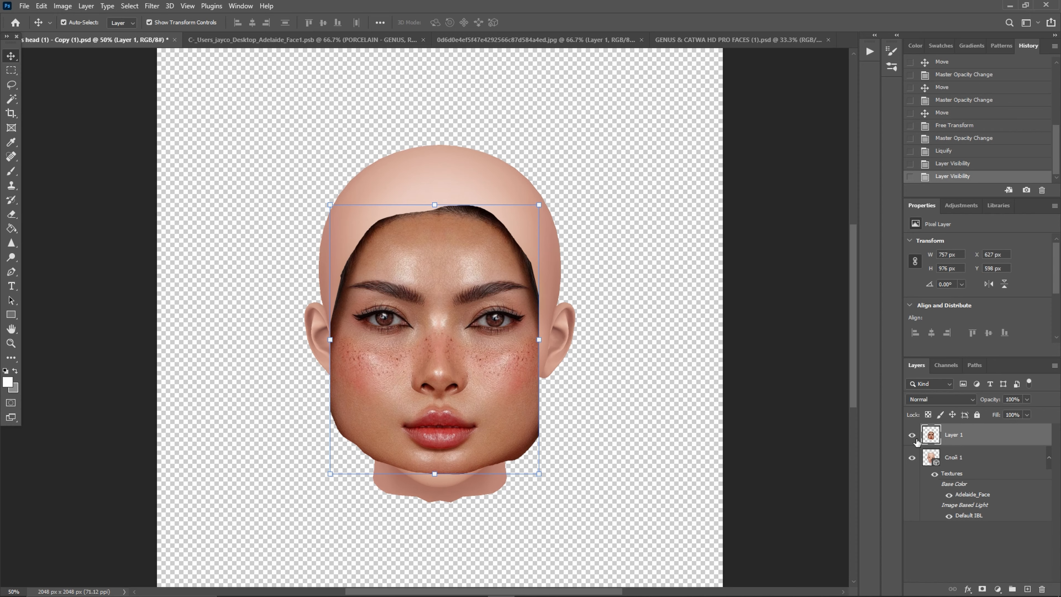
pyautogui.click(913, 435)
pyautogui.click(913, 436)
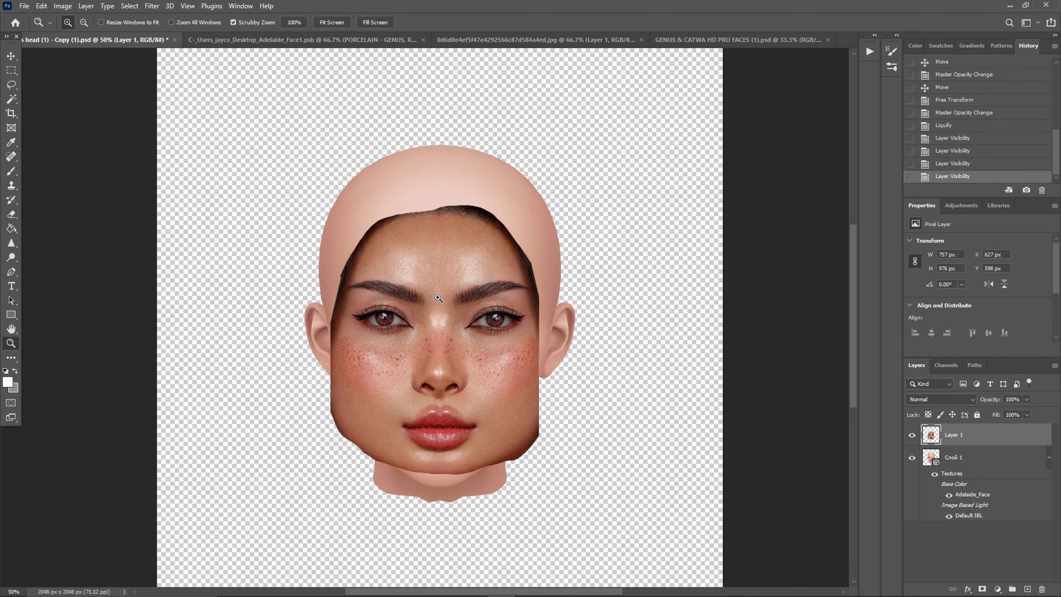
# Erase the face layer's hairline and the overhanging cheek and jaw edges with a soft 175 px Eraser.
pyautogui.scroll(1, 432, 294)
pyautogui.click(12, 214)
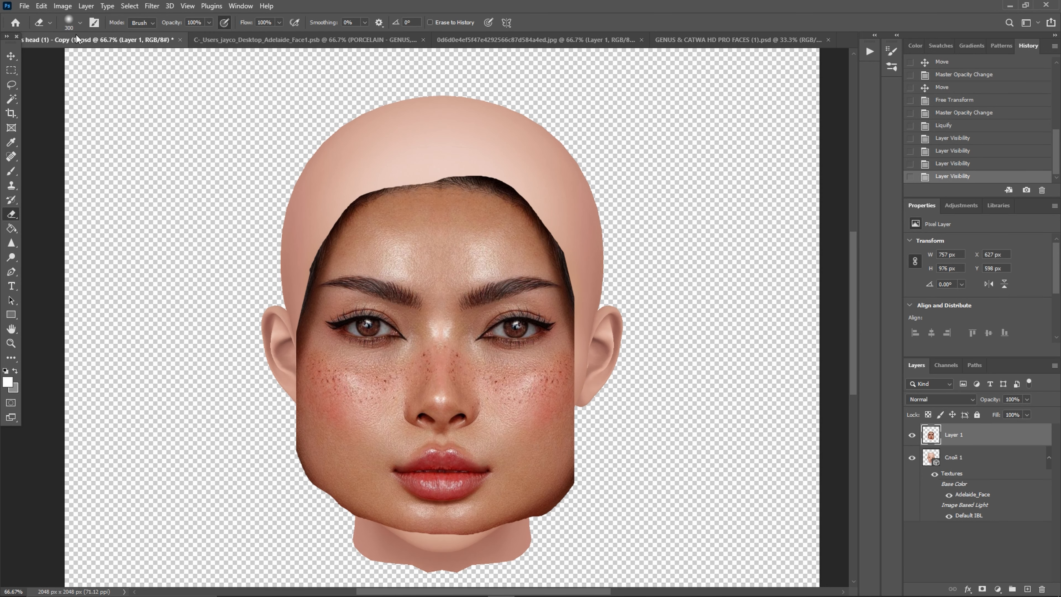
pyautogui.click(80, 22)
pyautogui.click(80, 25)
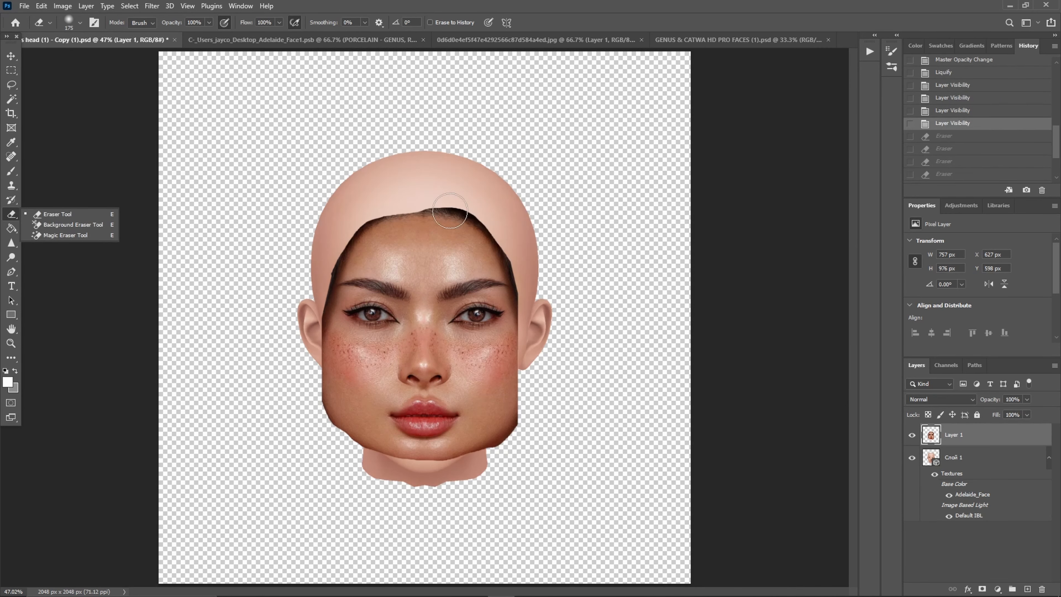
pyautogui.moveTo(449, 210)
pyautogui.mouseDown()
pyautogui.moveTo(400, 203)
pyautogui.moveTo(478, 198)
pyautogui.moveTo(358, 203)
pyautogui.moveTo(439, 196)
pyautogui.moveTo(362, 195)
pyautogui.moveTo(409, 200)
pyautogui.moveTo(346, 222)
pyautogui.mouseUp()
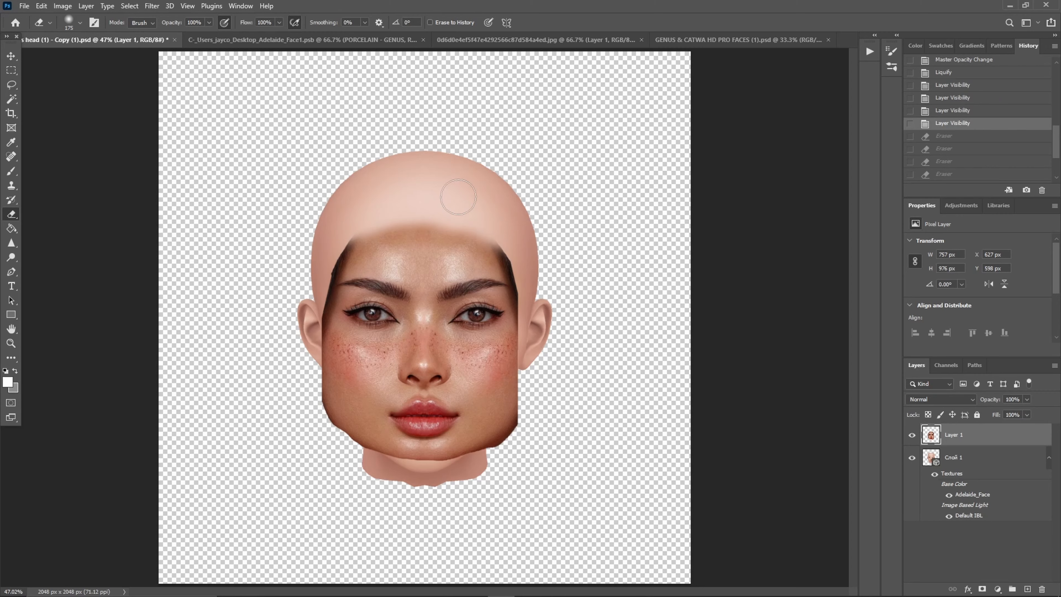
pyautogui.moveTo(447, 217)
pyautogui.mouseDown()
pyautogui.moveTo(378, 226)
pyautogui.moveTo(456, 203)
pyautogui.moveTo(515, 236)
pyautogui.moveTo(481, 216)
pyautogui.moveTo(410, 210)
pyautogui.moveTo(349, 231)
pyautogui.mouseUp()
pyautogui.hotkey('ctrl', 'z')
pyautogui.hotkey('ctrl', 'z')
pyautogui.moveTo(499, 230)
pyautogui.mouseDown()
pyautogui.moveTo(483, 215)
pyautogui.moveTo(440, 203)
pyautogui.moveTo(372, 211)
pyautogui.moveTo(491, 200)
pyautogui.moveTo(437, 194)
pyautogui.moveTo(497, 217)
pyautogui.moveTo(458, 197)
pyautogui.mouseUp()
pyautogui.moveTo(347, 216); pyautogui.dragTo(339, 239)
pyautogui.moveTo(534, 405)
pyautogui.mouseDown()
pyautogui.moveTo(496, 447)
pyautogui.moveTo(529, 397)
pyautogui.moveTo(504, 438)
pyautogui.moveTo(535, 415)
pyautogui.moveTo(543, 381)
pyautogui.moveTo(504, 451)
pyautogui.moveTo(469, 478)
pyautogui.moveTo(415, 492)
pyautogui.moveTo(422, 486)
pyautogui.moveTo(378, 478)
pyautogui.moveTo(473, 478)
pyautogui.moveTo(393, 482)
pyautogui.moveTo(345, 450)
pyautogui.moveTo(355, 467)
pyautogui.moveTo(309, 395)
pyautogui.mouseUp()
pyautogui.hotkey('ctrl', 'z')
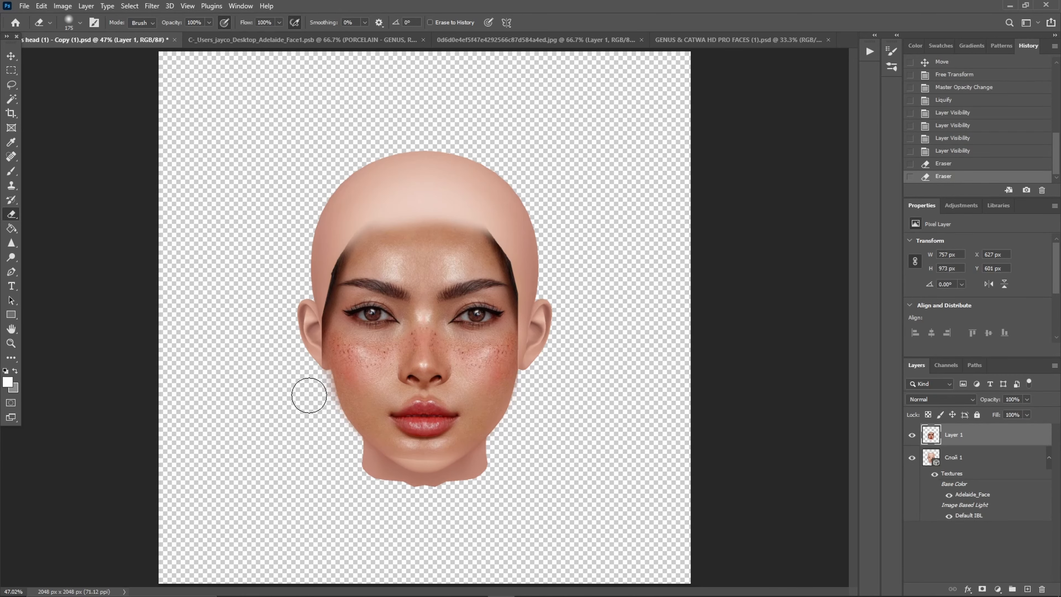
# Erase the remaining dark edges at the temples, sides and chin so the face layer blends softly into the head.
pyautogui.press('z')
pyautogui.click(327, 319)
pyautogui.moveTo(304, 344)
pyautogui.mouseDown()
pyautogui.moveTo(311, 292)
pyautogui.moveTo(326, 233)
pyautogui.moveTo(362, 176)
pyautogui.moveTo(327, 244)
pyautogui.mouseUp()
pyautogui.press('e')
pyautogui.click(313, 302)
pyautogui.click(318, 280)
pyautogui.click(311, 291)
pyautogui.moveTo(550, 171)
pyautogui.mouseDown()
pyautogui.moveTo(598, 219)
pyautogui.moveTo(584, 188)
pyautogui.moveTo(609, 240)
pyautogui.moveTo(599, 221)
pyautogui.moveTo(619, 275)
pyautogui.moveTo(612, 364)
pyautogui.mouseUp()
pyautogui.moveTo(448, 546); pyautogui.dragTo(516, 546)
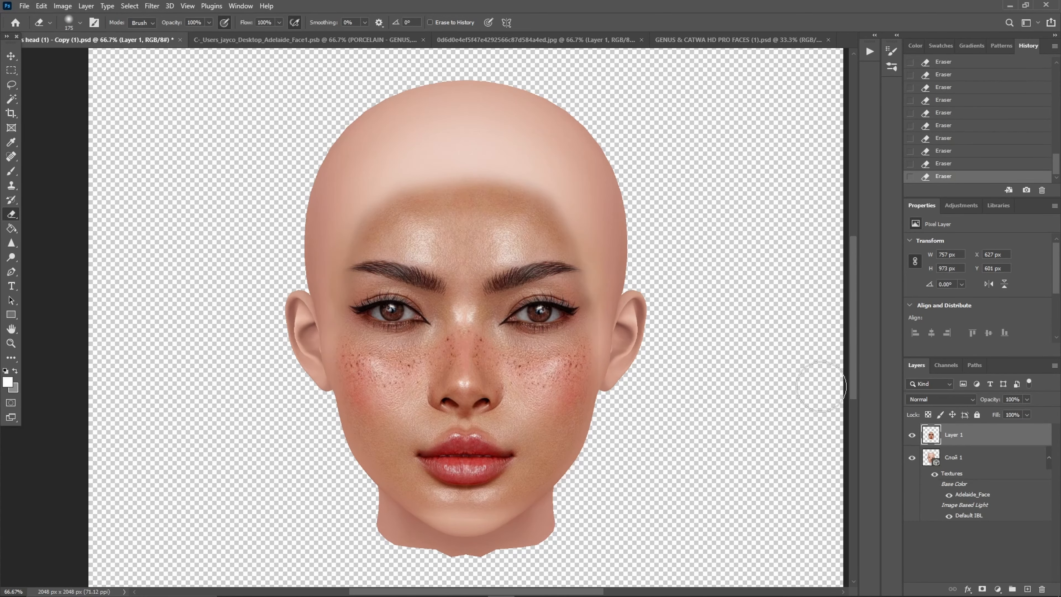
# Reduce the Eraser to about 20 px and erase the irises and whites inside the eye openings of the face layer.
pyautogui.scroll(2, 538, 320)
pyautogui.press('[')
pyautogui.press('[')
pyautogui.press('[')
pyautogui.press('[')
pyautogui.press('[')
pyautogui.press('[')
pyautogui.press('[')
pyautogui.press('[')
pyautogui.press('[')
pyautogui.press('[')
pyautogui.press('[')
pyautogui.press('[')
pyautogui.press('[')
pyautogui.press('[')
pyautogui.moveTo(477, 303)
pyautogui.mouseDown()
pyautogui.moveTo(502, 300)
pyautogui.moveTo(493, 311)
pyautogui.moveTo(549, 317)
pyautogui.moveTo(621, 299)
pyautogui.mouseUp()
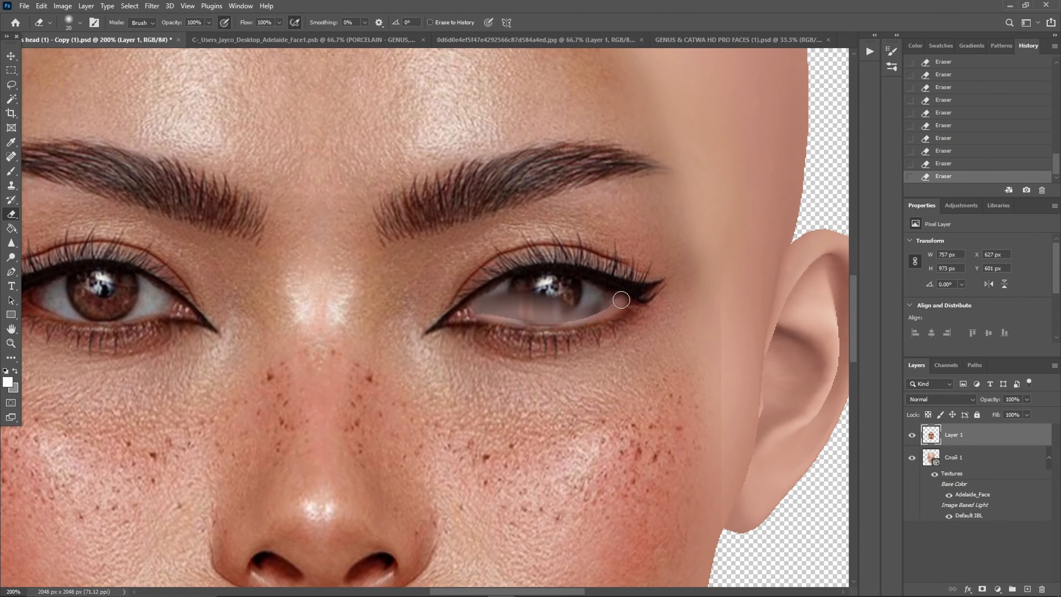
pyautogui.moveTo(527, 315)
pyautogui.mouseDown()
pyautogui.moveTo(606, 296)
pyautogui.moveTo(499, 296)
pyautogui.moveTo(576, 279)
pyautogui.mouseUp()
pyautogui.moveTo(151, 262)
pyautogui.mouseDown()
pyautogui.moveTo(388, 286)
pyautogui.moveTo(284, 326)
pyautogui.moveTo(376, 330)
pyautogui.moveTo(304, 313)
pyautogui.moveTo(401, 314)
pyautogui.moveTo(302, 322)
pyautogui.mouseUp()
pyautogui.hotkey('ctrl', 'z')
pyautogui.hotkey('ctrl', 'z')
pyautogui.scroll(-5, 707, 378)
# Pull the outer eyeliner corners of Layer 2 copy slightly outward with Forward Warp in Liquify and apply the filter.
pyautogui.hotkey('ctrl', 'shift', 'x')
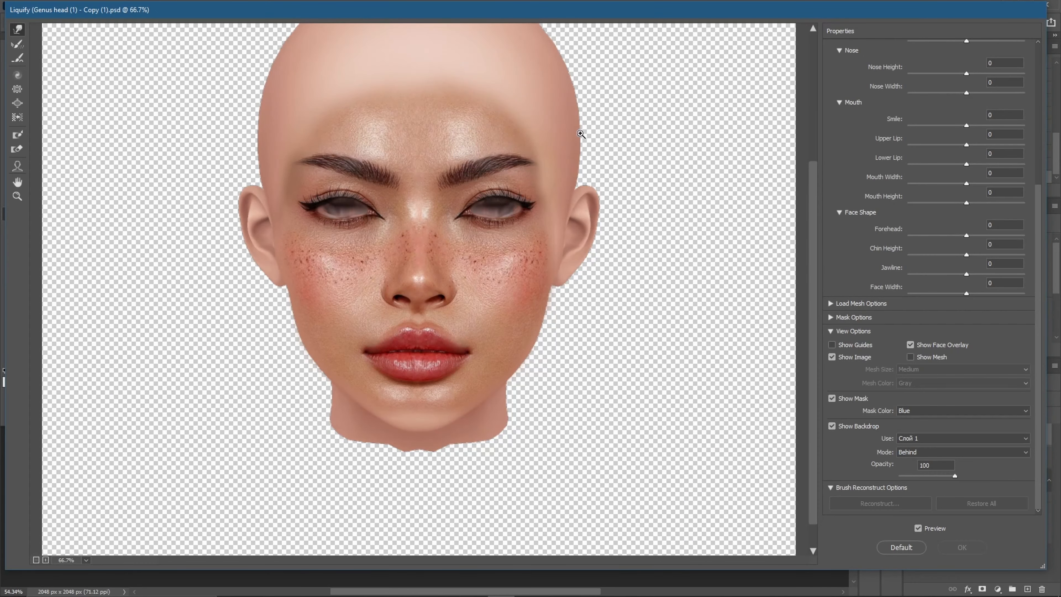
pyautogui.moveTo(430, 419)
pyautogui.mouseDown()
pyautogui.moveTo(407, 427)
pyautogui.moveTo(471, 419)
pyautogui.mouseUp()
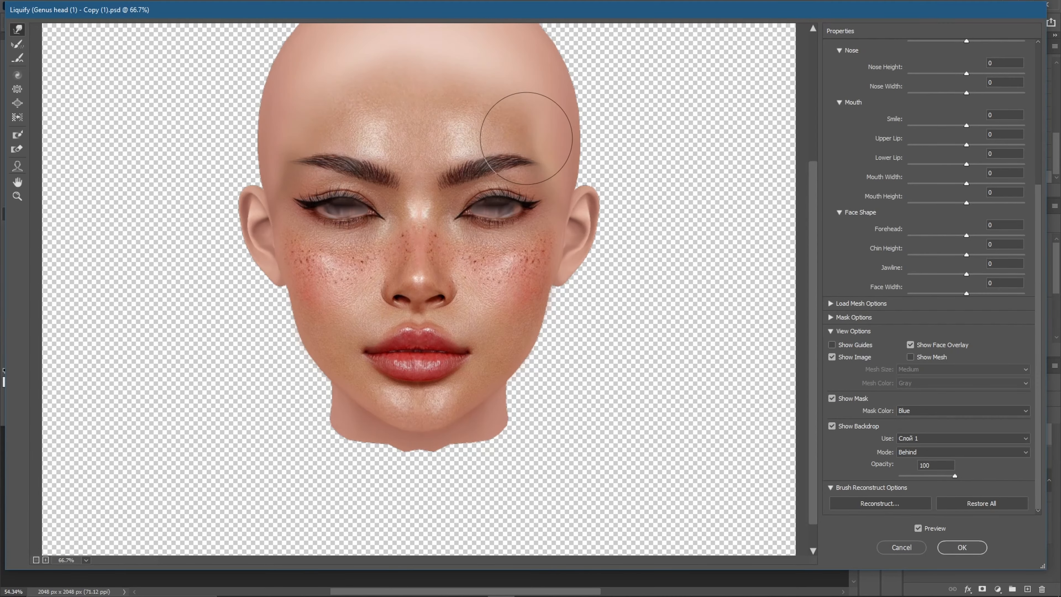
pyautogui.click(960, 547)
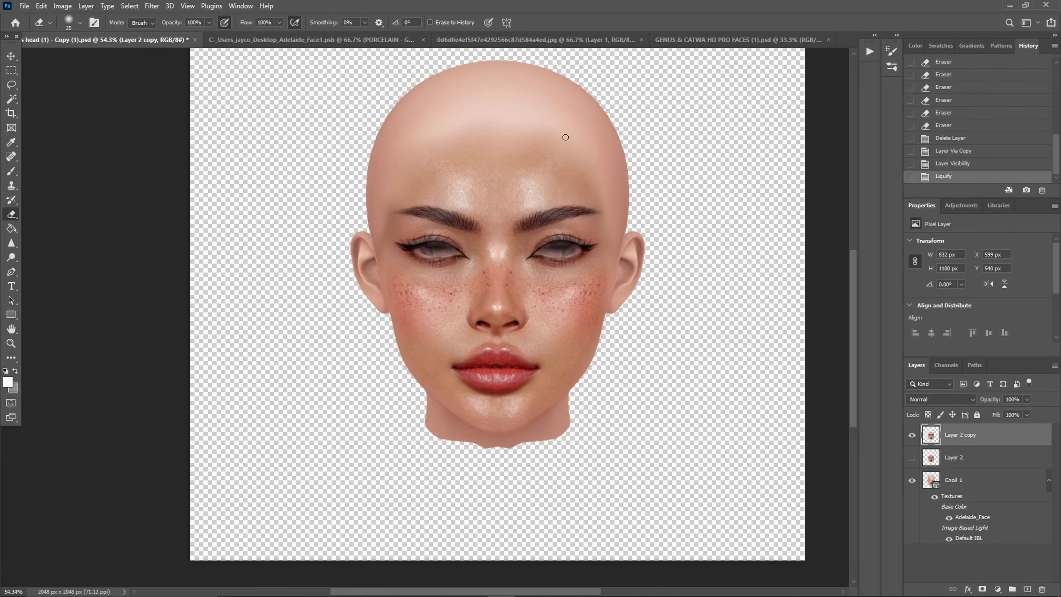
# Add an empty layer above PORCELAIN - GENUS in the Adelaide_Face1 texture document and return to the head document.
pyautogui.click(349, 42)
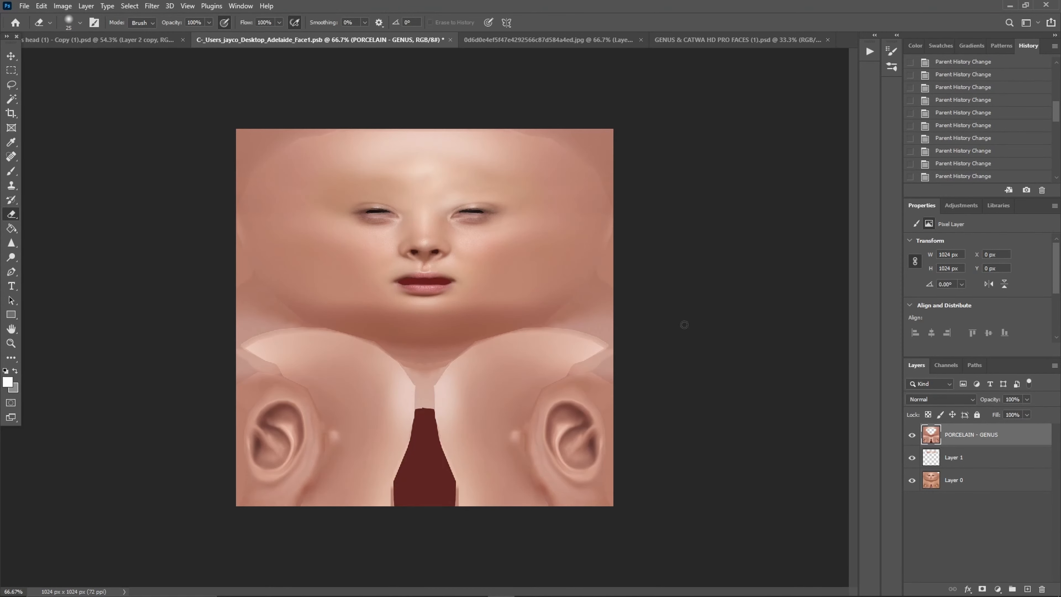
pyautogui.click(1027, 589)
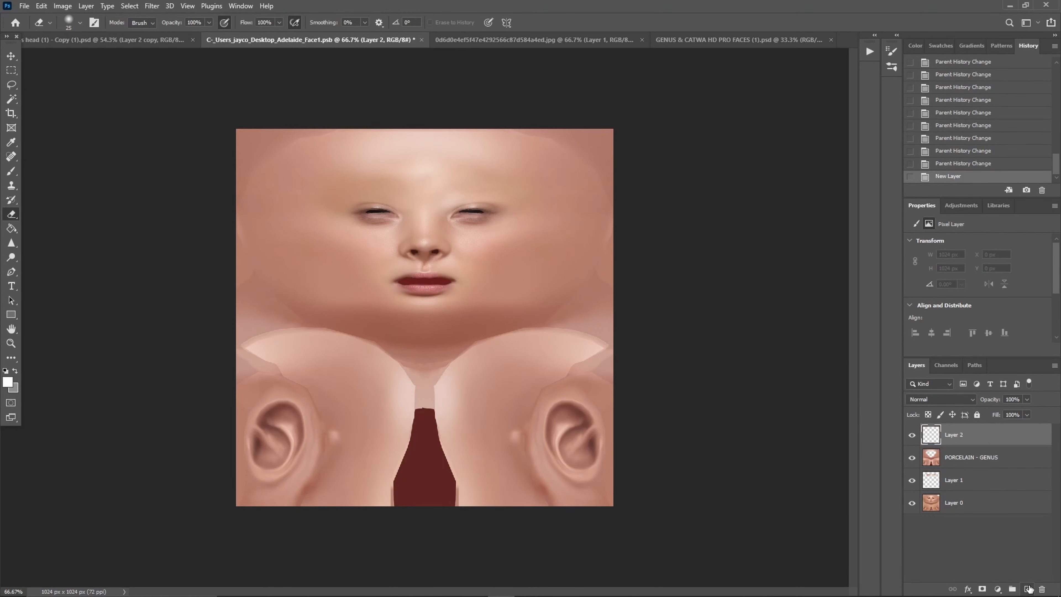
pyautogui.click(149, 42)
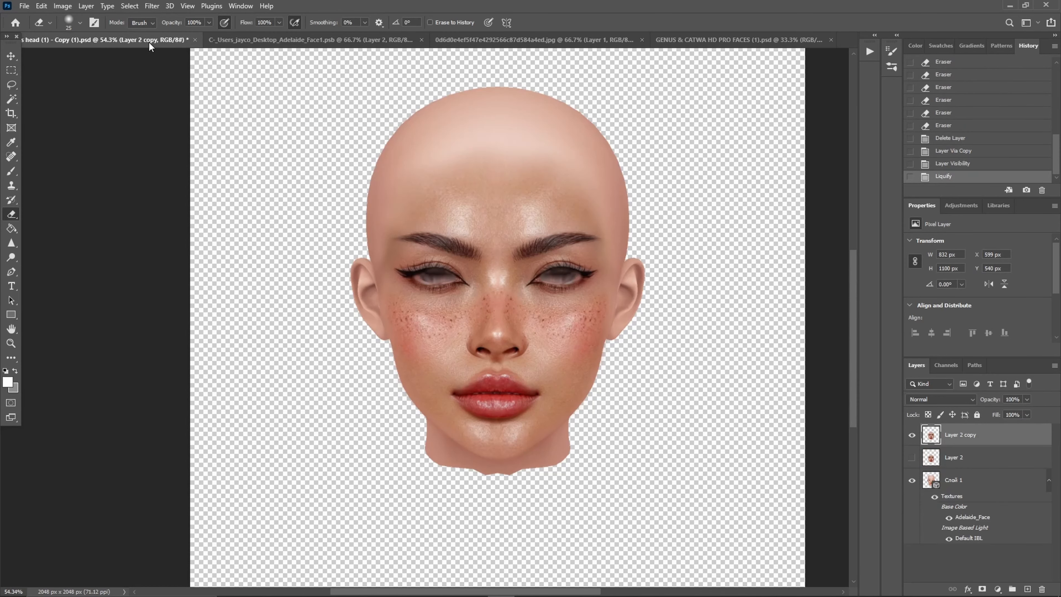
# Move Layer 2 copy beneath Layer 2, directly above the 3D head layer, and keep Layer 2 hidden.
pyautogui.click(977, 467)
pyautogui.moveTo(978, 437); pyautogui.dragTo(971, 464)
pyautogui.rightClick(984, 455)
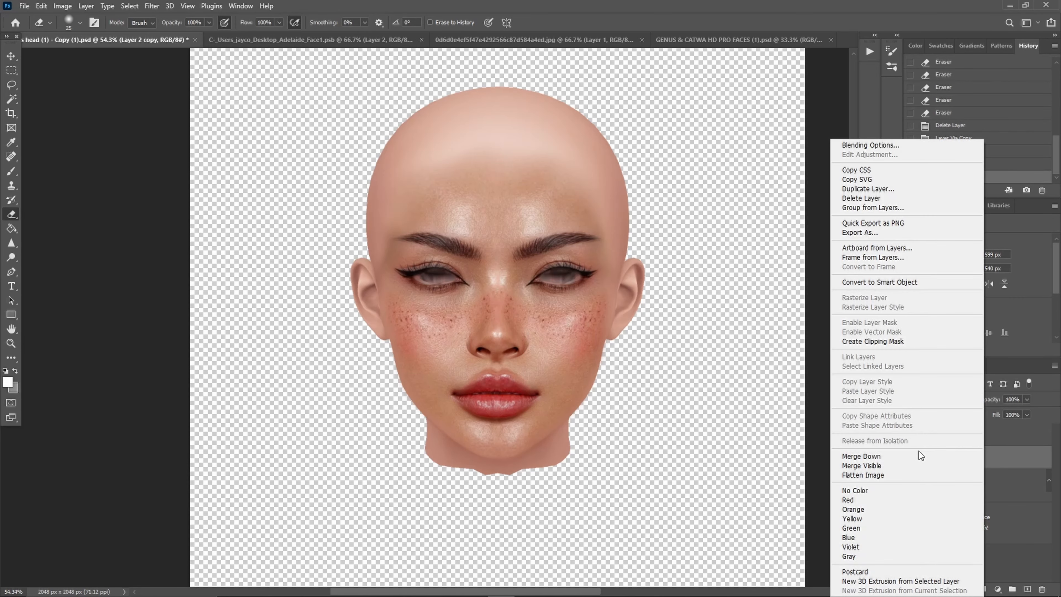
pyautogui.click(1013, 502)
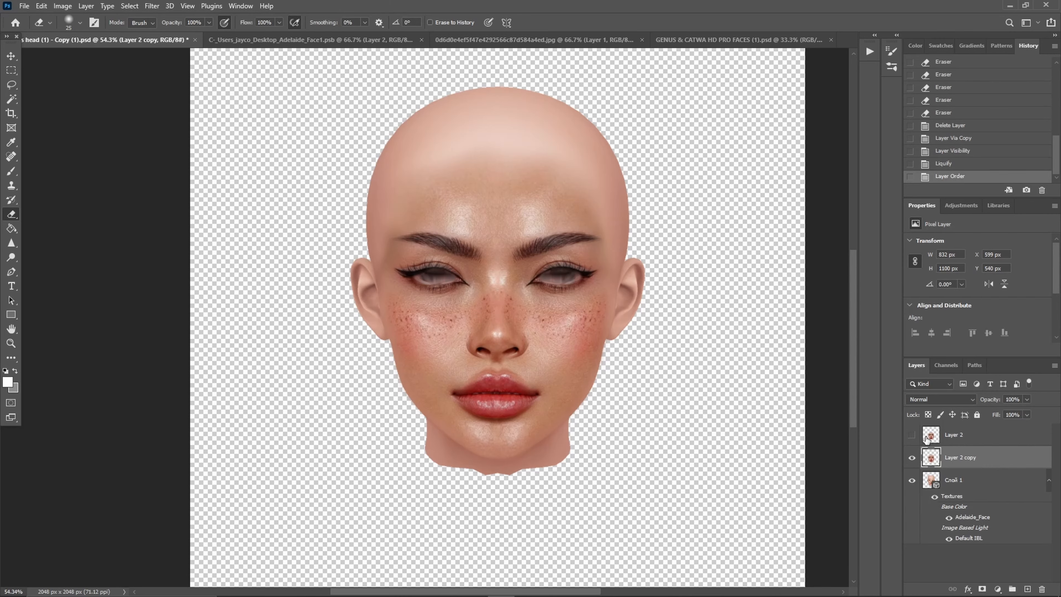
pyautogui.click(912, 436)
pyautogui.click(912, 435)
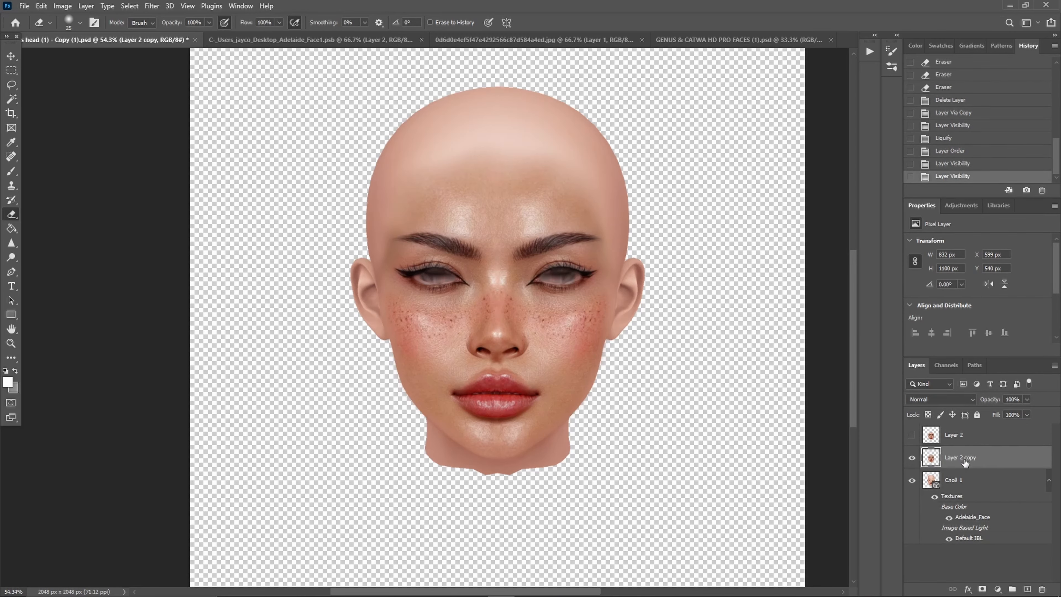
# Merge Layer 2 copy down into the 3D layer Слой 1 and check the projected face in the Adelaide_Face1 texture.
pyautogui.rightClick(965, 461)
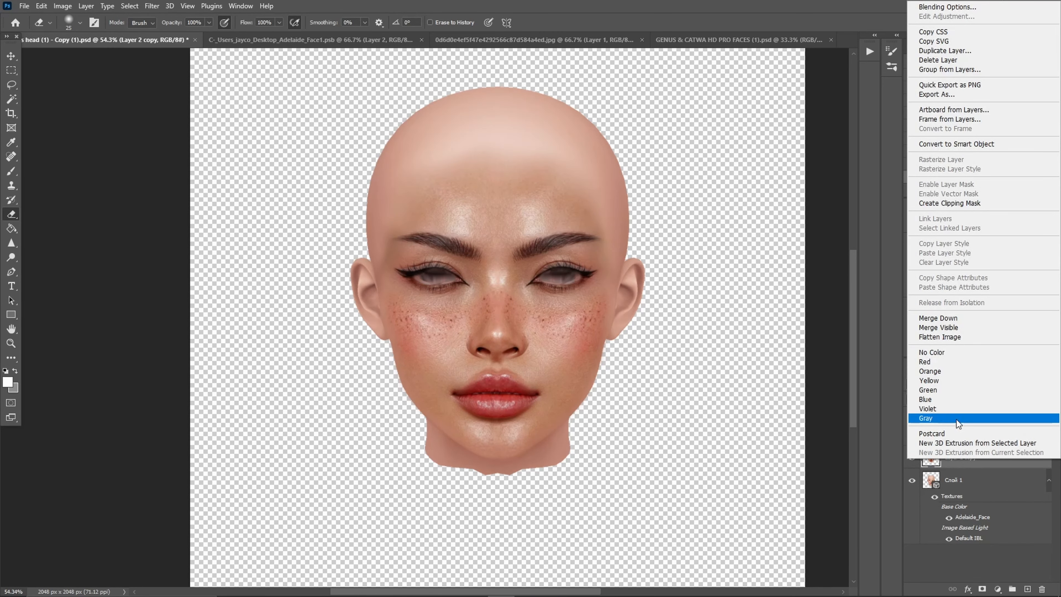
pyautogui.click(966, 319)
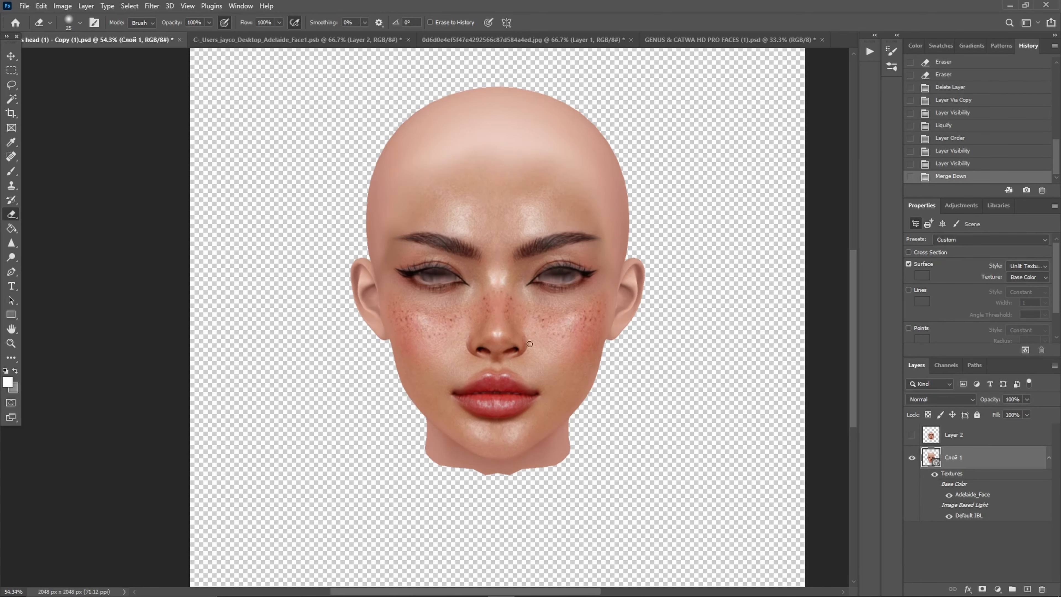
pyautogui.click(357, 40)
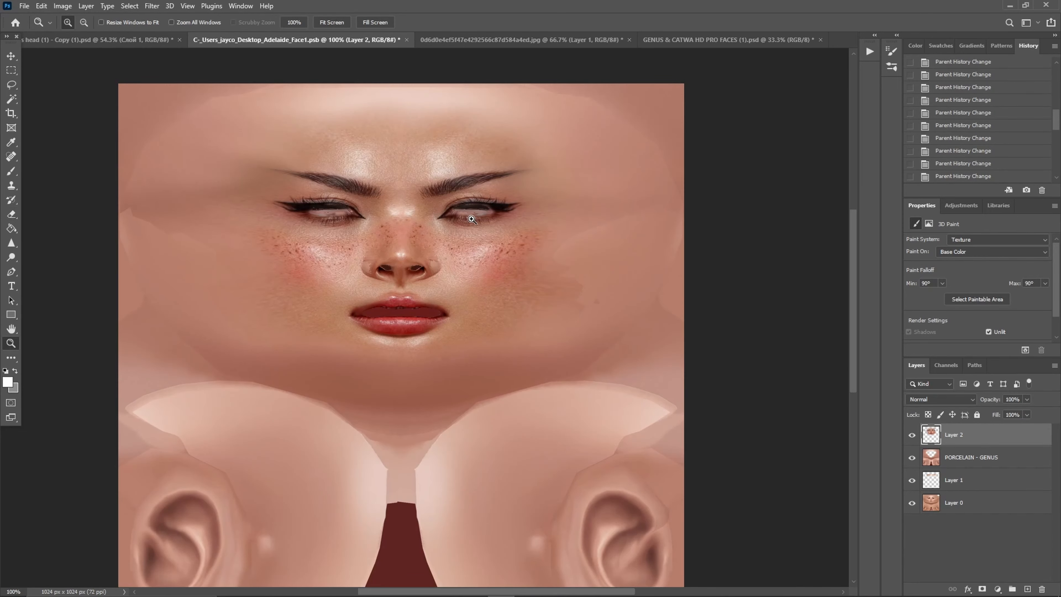
pyautogui.scroll(1, 418, 292)
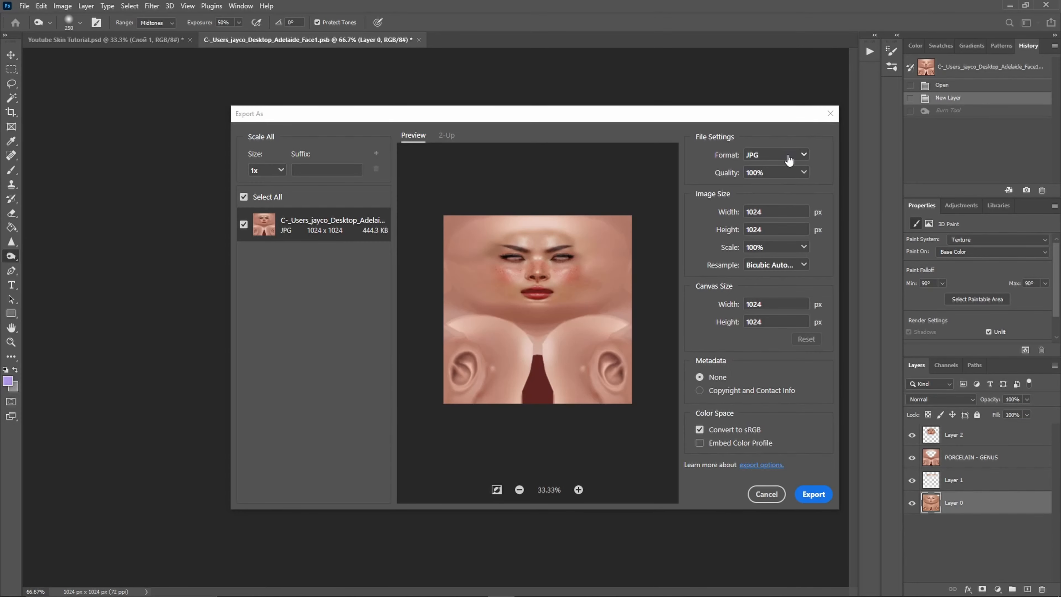
# Export the 1024 × 1024 px texture as a 100% quality JPG with Preserve Details resampling, replacing genus skin test.jpg in Pictures.
pyautogui.click(789, 160)
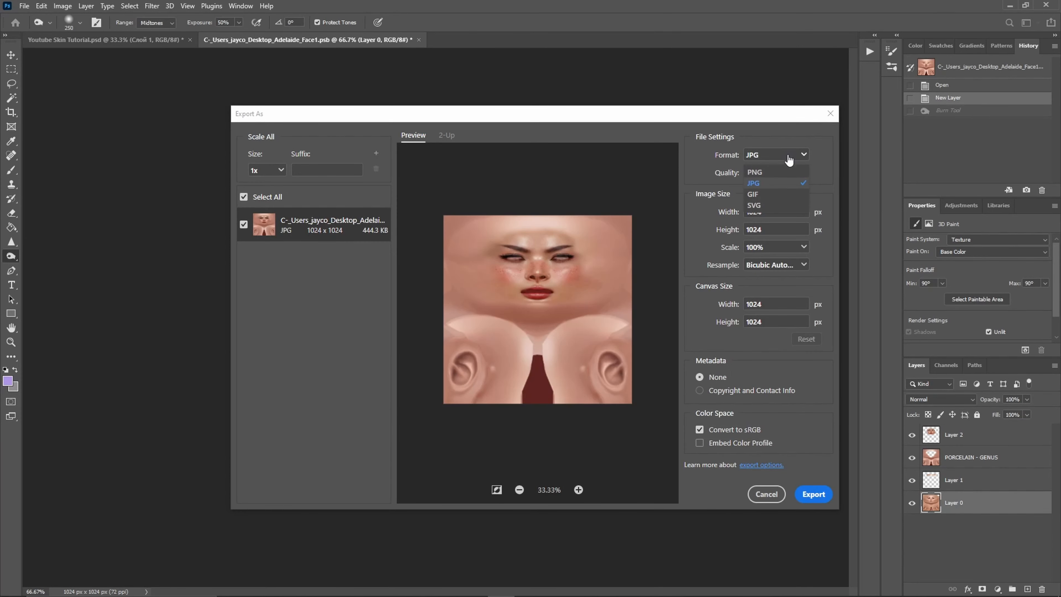
pyautogui.click(788, 160)
pyautogui.click(781, 269)
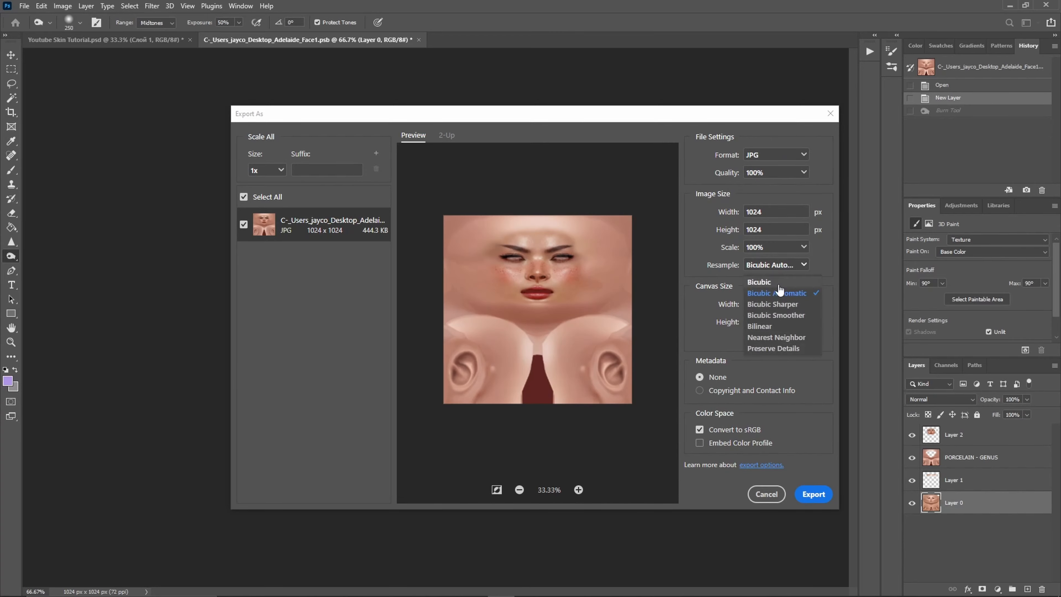
pyautogui.click(792, 352)
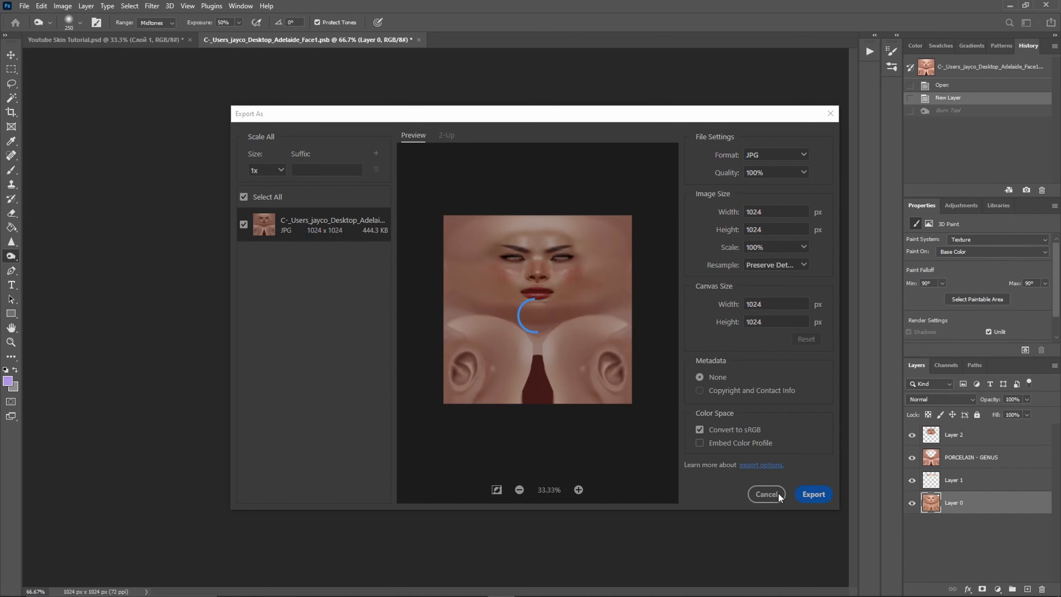
pyautogui.click(813, 494)
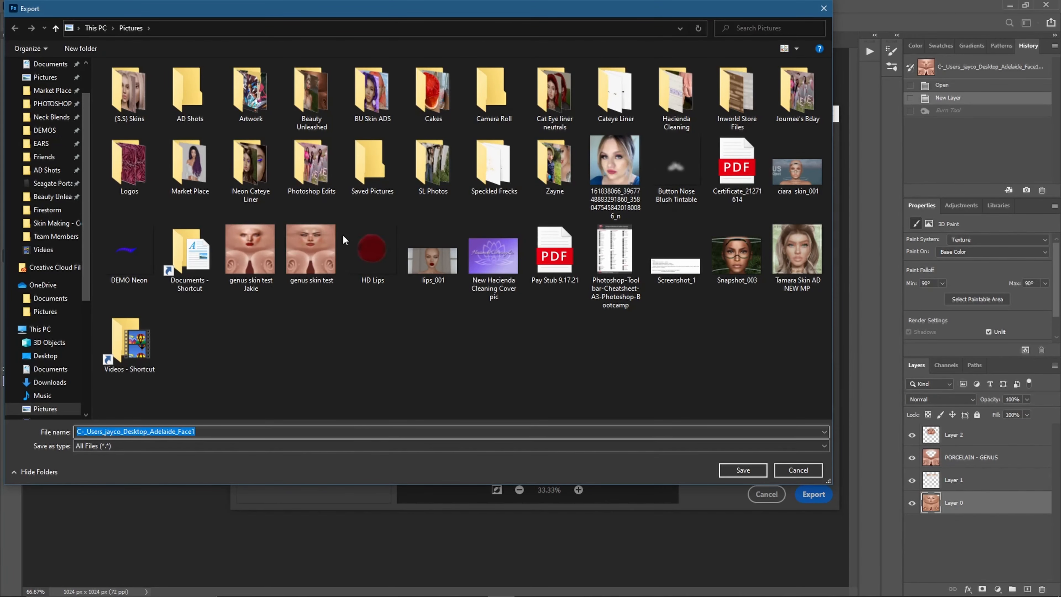
pyautogui.doubleClick(315, 244)
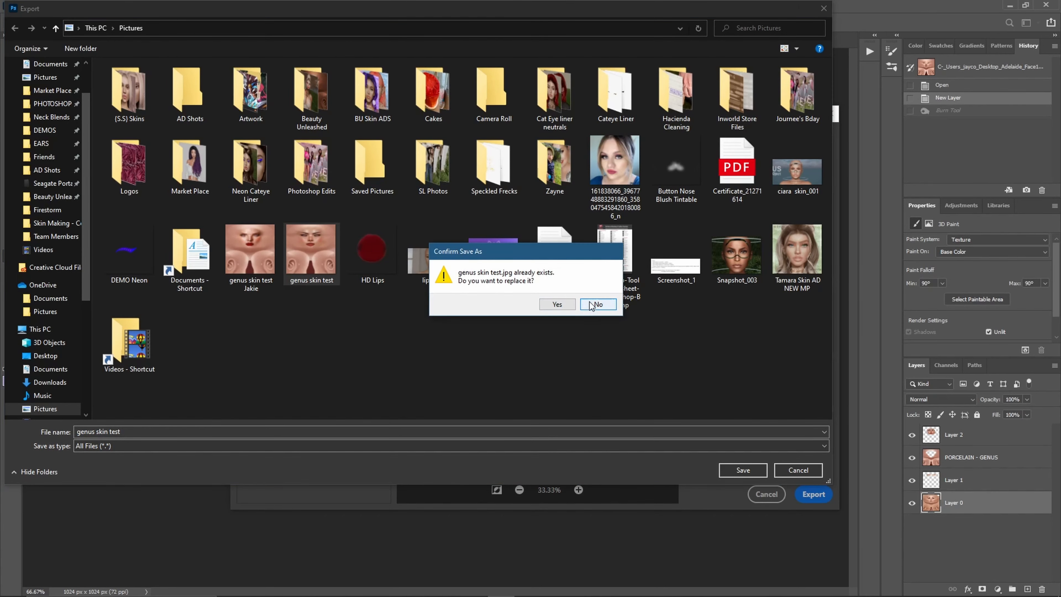
pyautogui.click(549, 303)
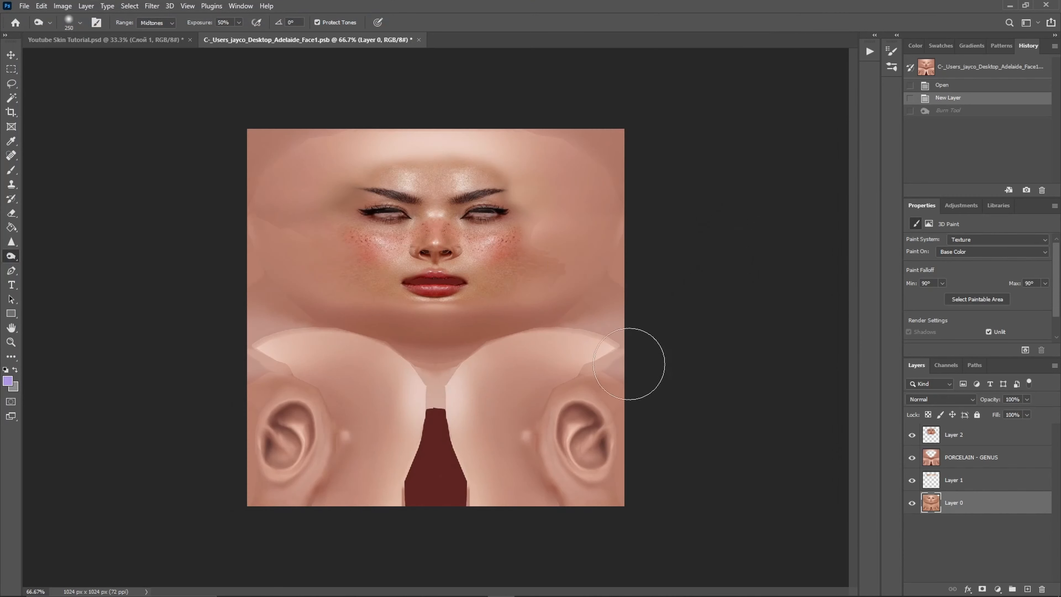
# Switch to the Second Life viewer, frame the avatar's upper body and bring up the avatar's saved outfits.
pyautogui.moveTo(447, 594)
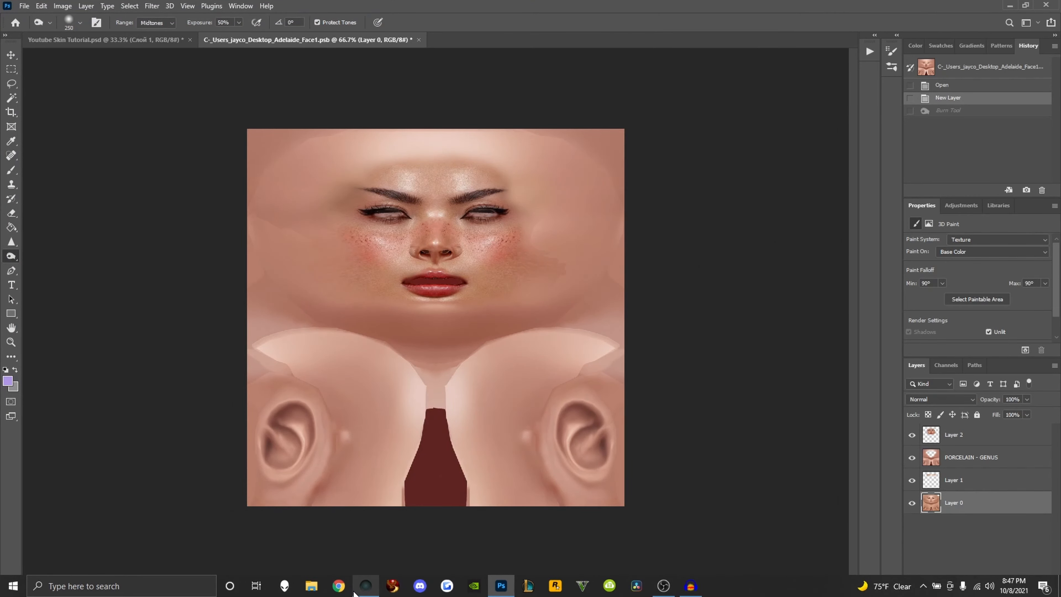
pyautogui.click(363, 587)
pyautogui.scroll(5, 521, 341)
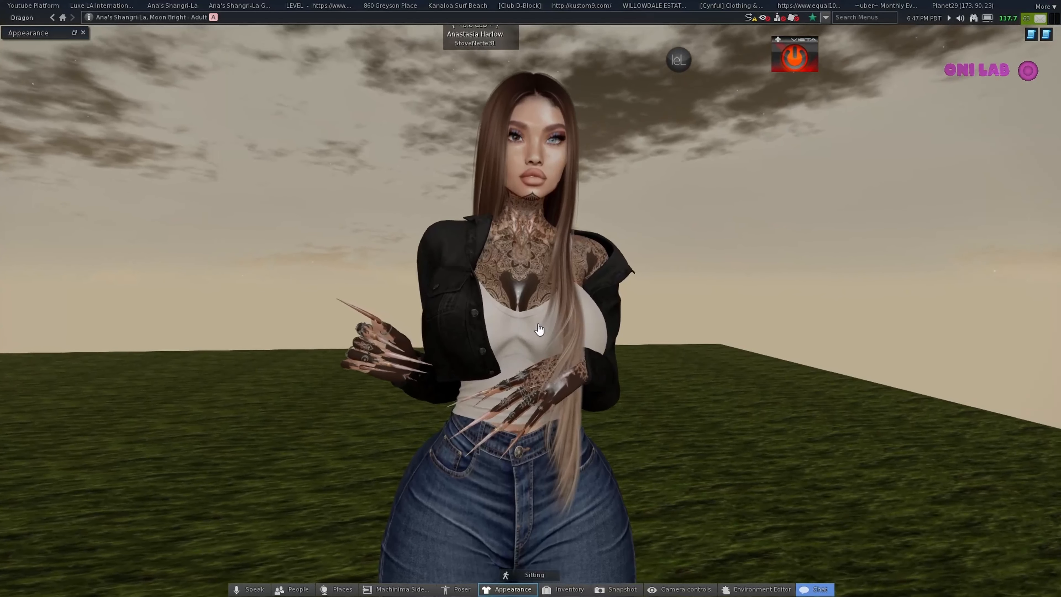
pyautogui.scroll(-2, 539, 329)
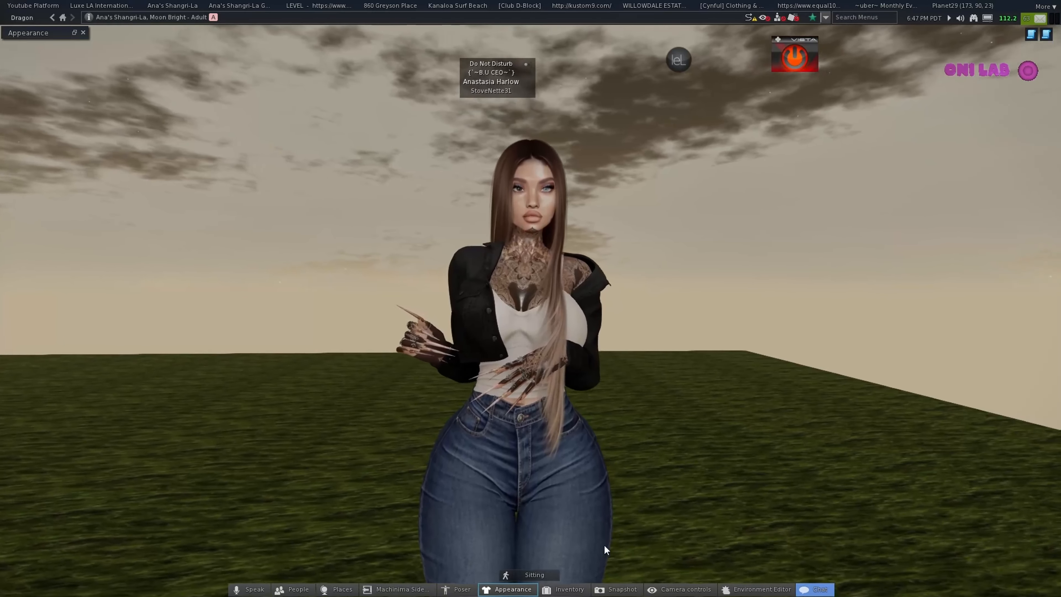
pyautogui.click(507, 589)
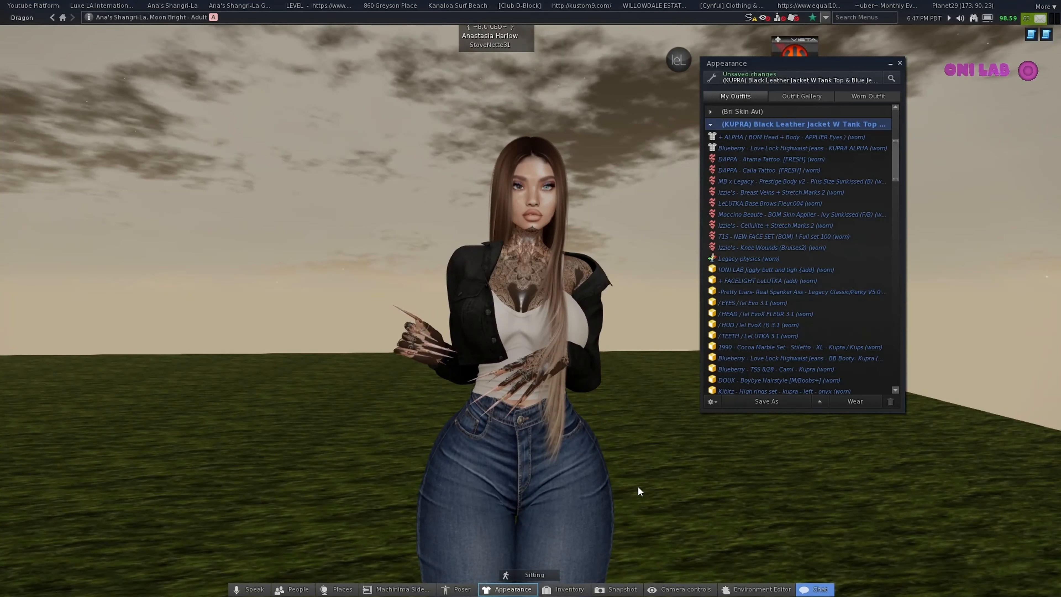
# Replace the current outfit with (KUPRA) Genus Skin Youtube tutorial, frame the avatar's head and close the Appearance window.
pyautogui.click(707, 125)
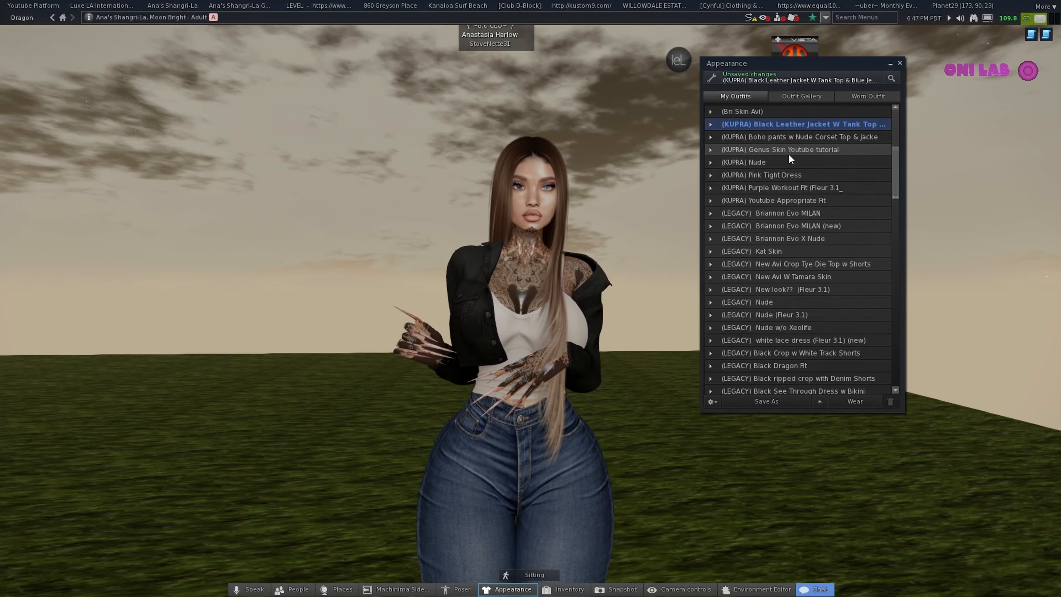
pyautogui.rightClick(754, 148)
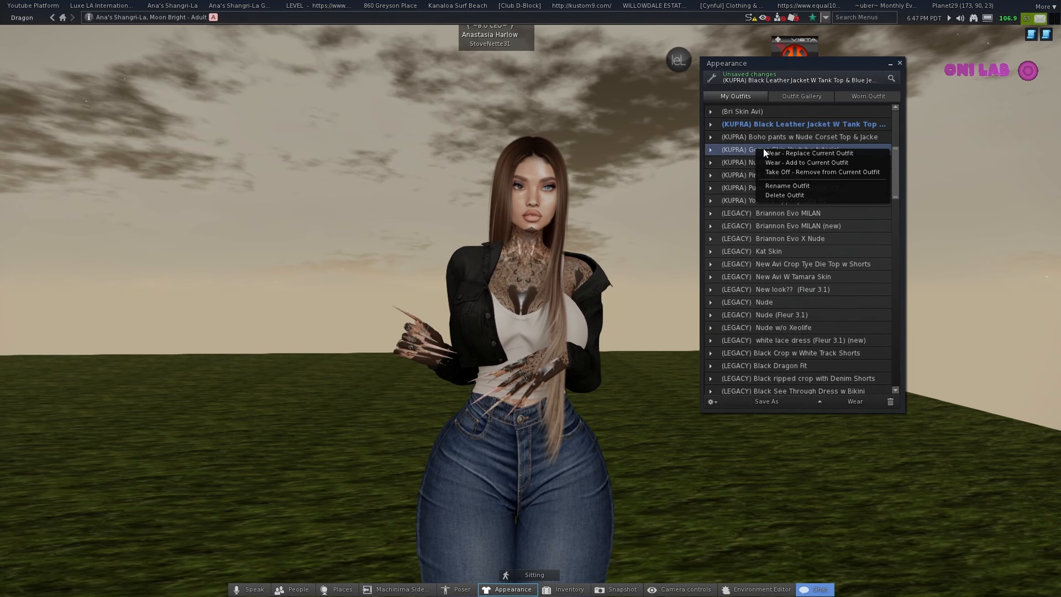
pyautogui.click(795, 152)
pyautogui.scroll(5, 557, 289)
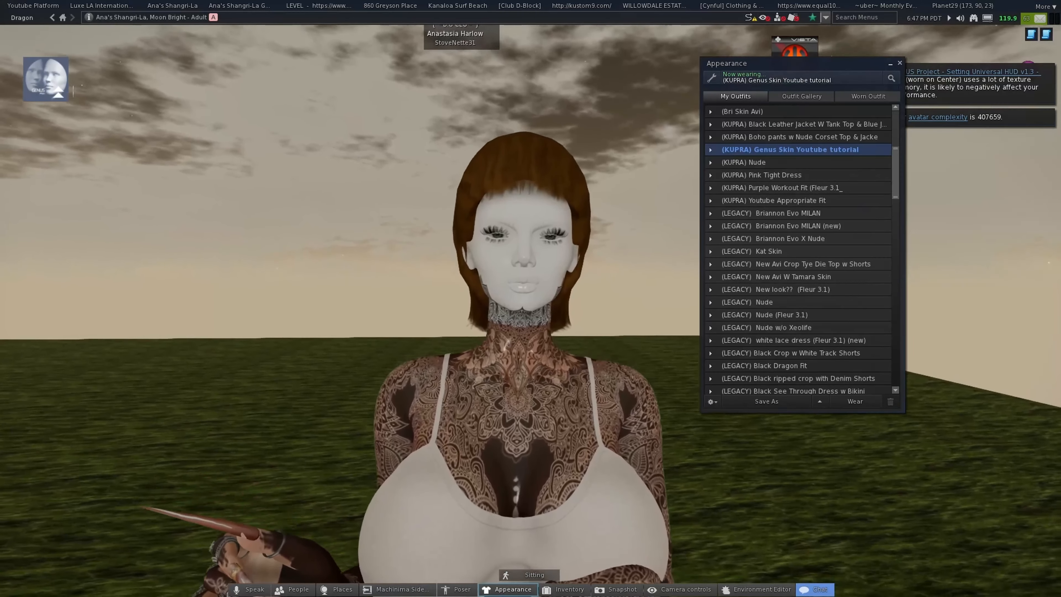
pyautogui.click(900, 63)
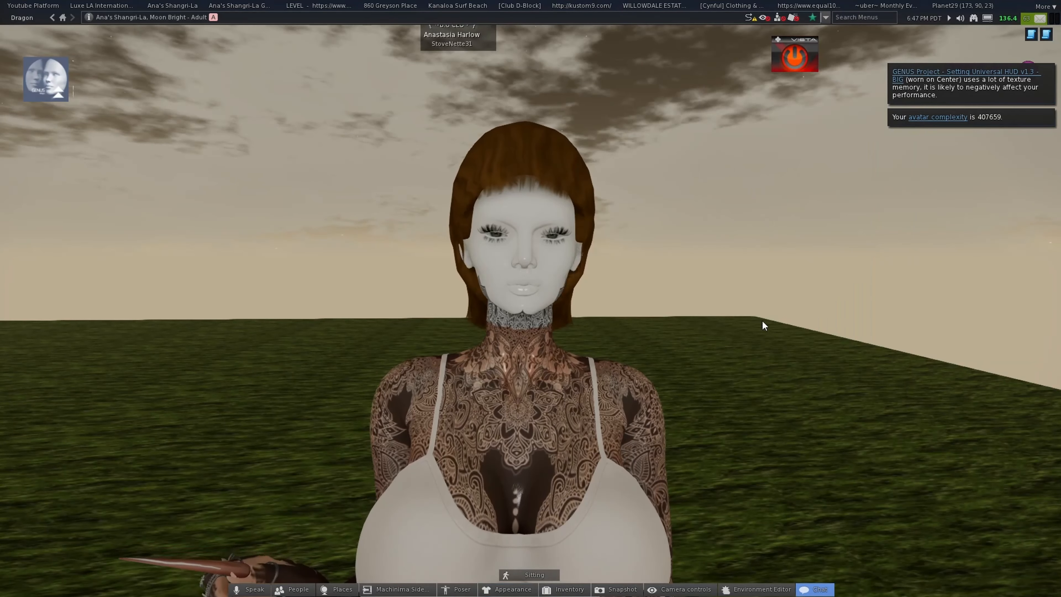
# Show the full inventory, collapse the GENUS Project head folder and place the Inventory window clear of the avatar.
pyautogui.click(546, 590)
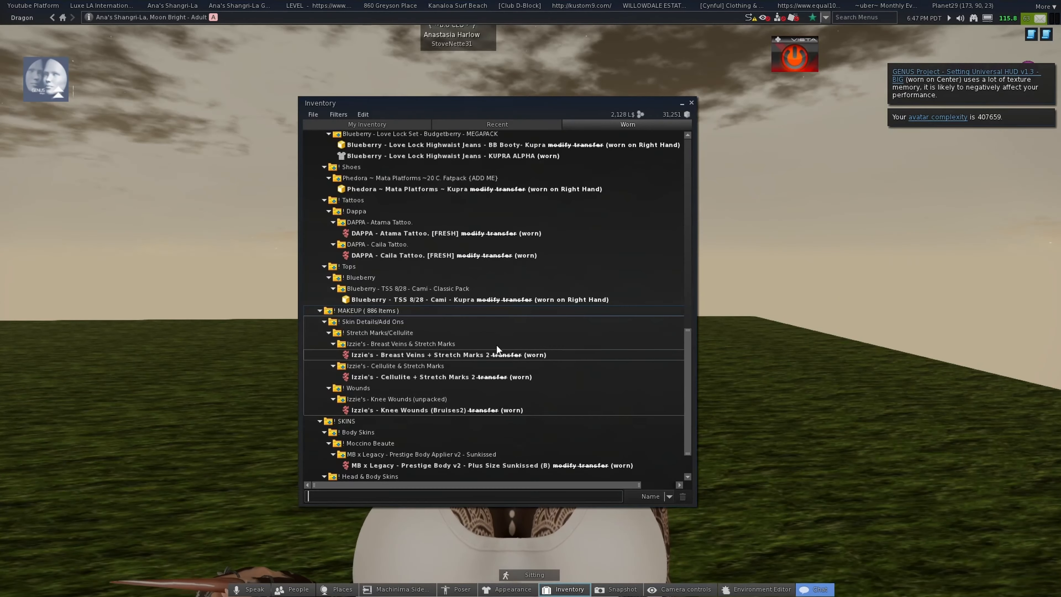
pyautogui.click(382, 123)
pyautogui.moveTo(485, 110); pyautogui.dragTo(630, 110)
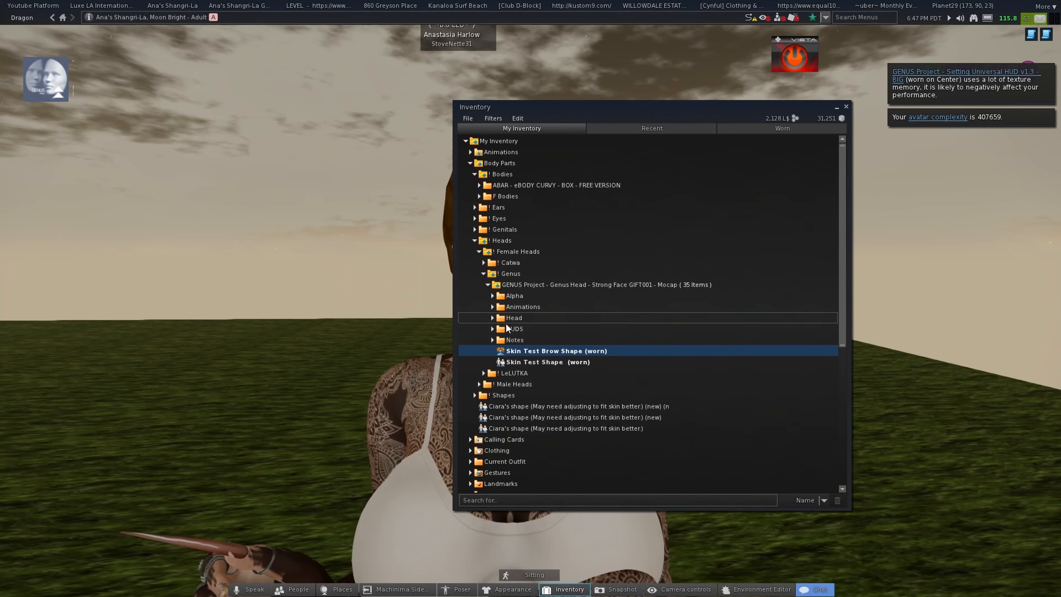
pyautogui.scroll(-3, 522, 407)
pyautogui.scroll(5, 533, 410)
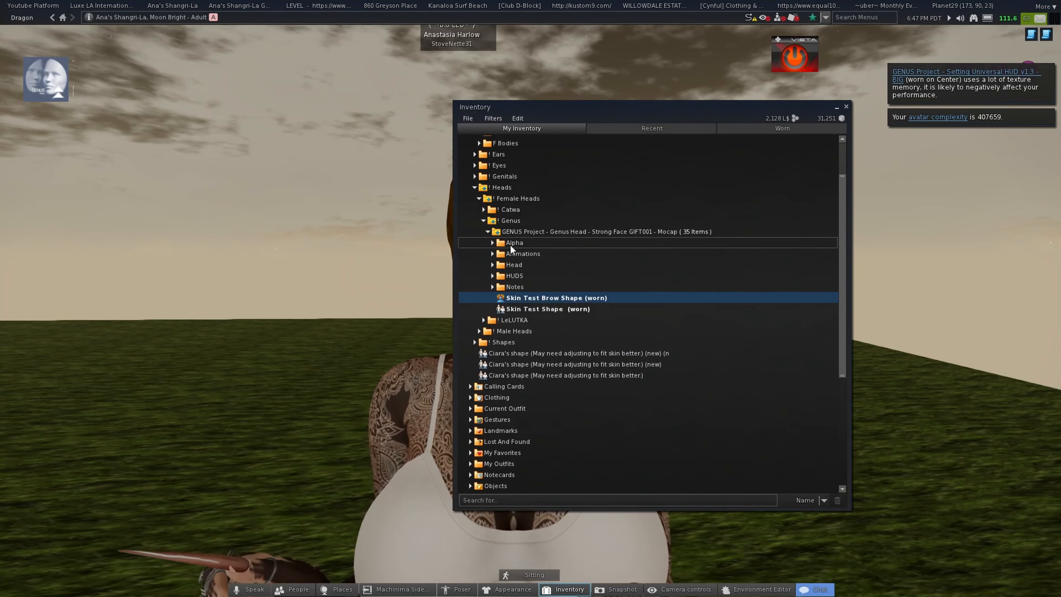
pyautogui.click(489, 232)
pyautogui.scroll(-3, 497, 330)
pyautogui.scroll(-3, 498, 332)
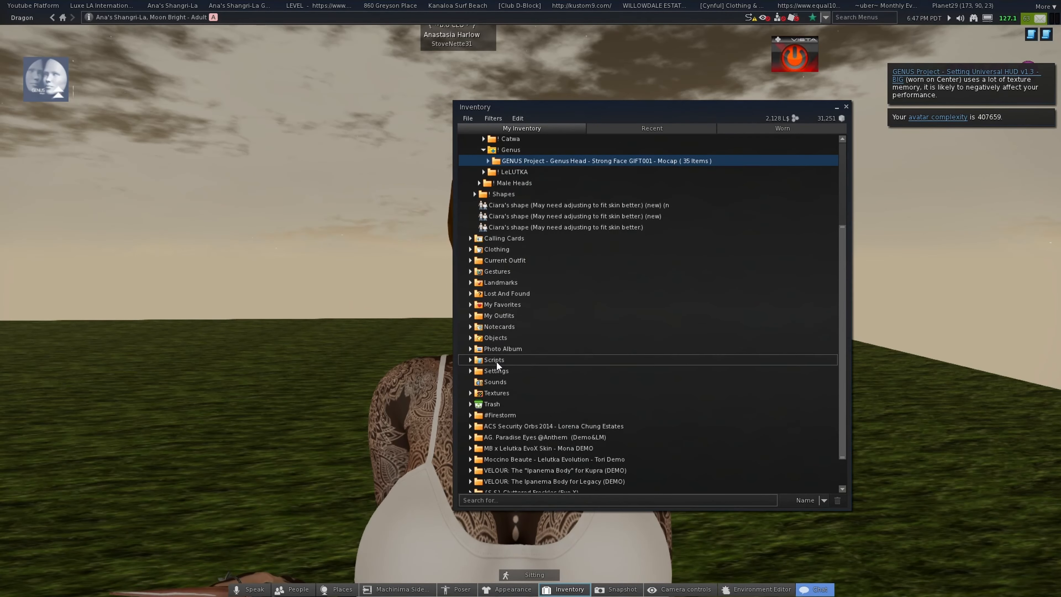
pyautogui.scroll(3, 498, 333)
pyautogui.moveTo(605, 110); pyautogui.dragTo(791, 73)
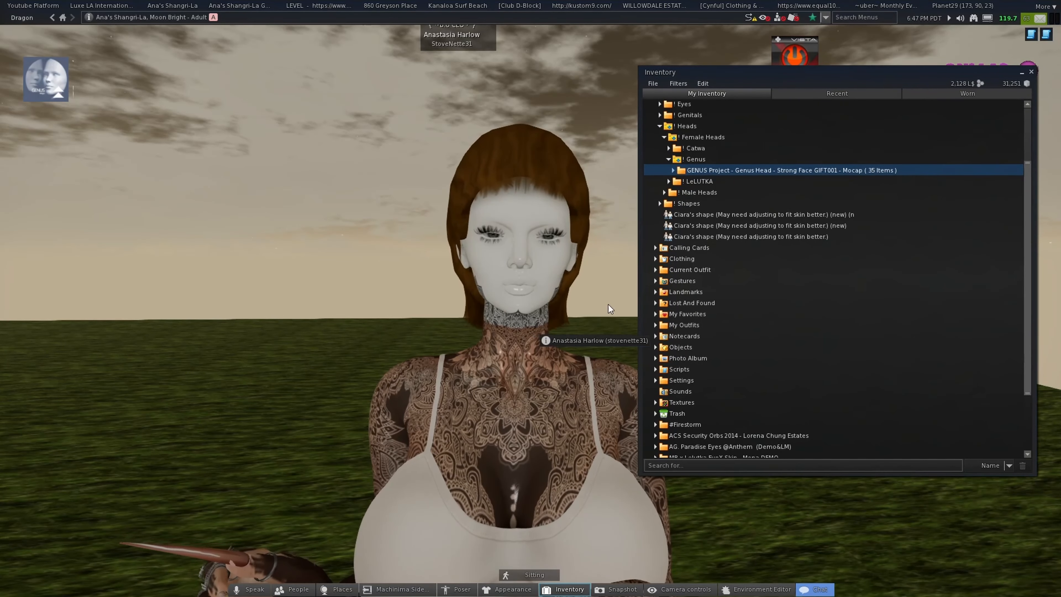
# Expand the Clothing folder in the inventory and wear the New Tattoo item.
pyautogui.scroll(1, 729, 242)
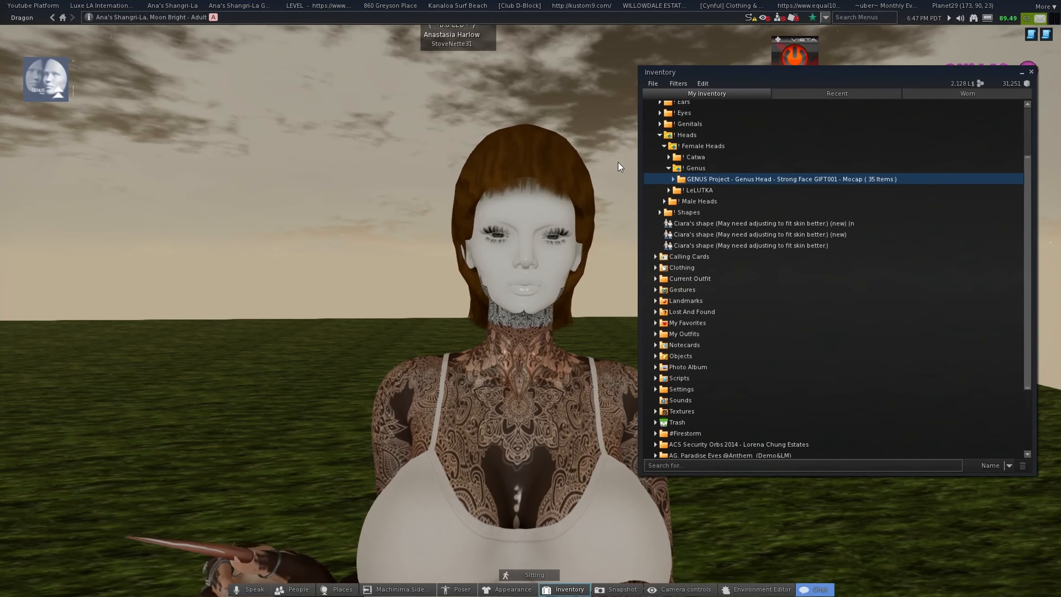
pyautogui.scroll(-3, 710, 197)
pyautogui.scroll(2, 710, 251)
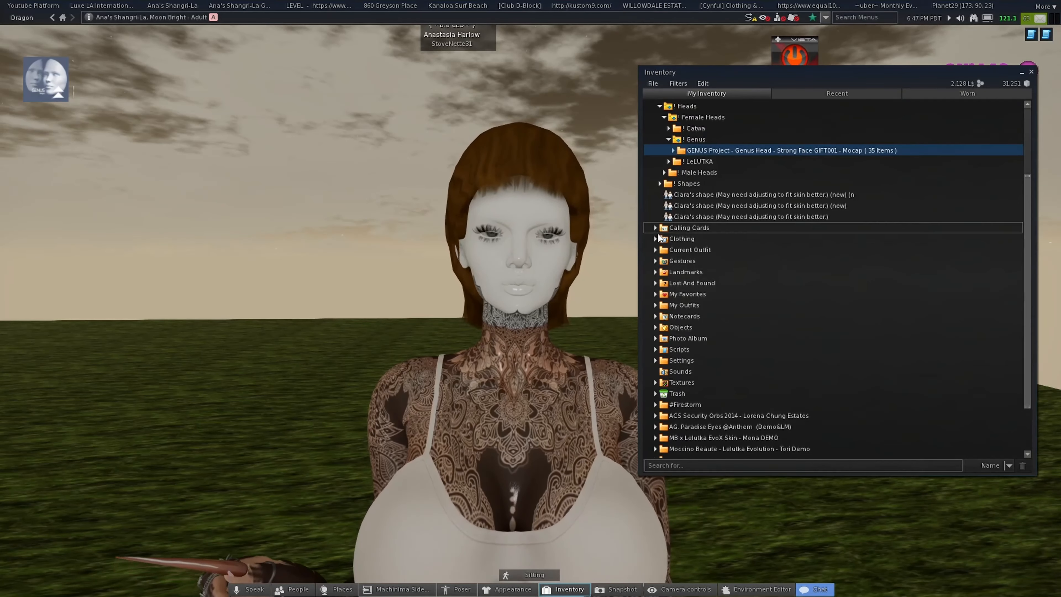
pyautogui.click(656, 239)
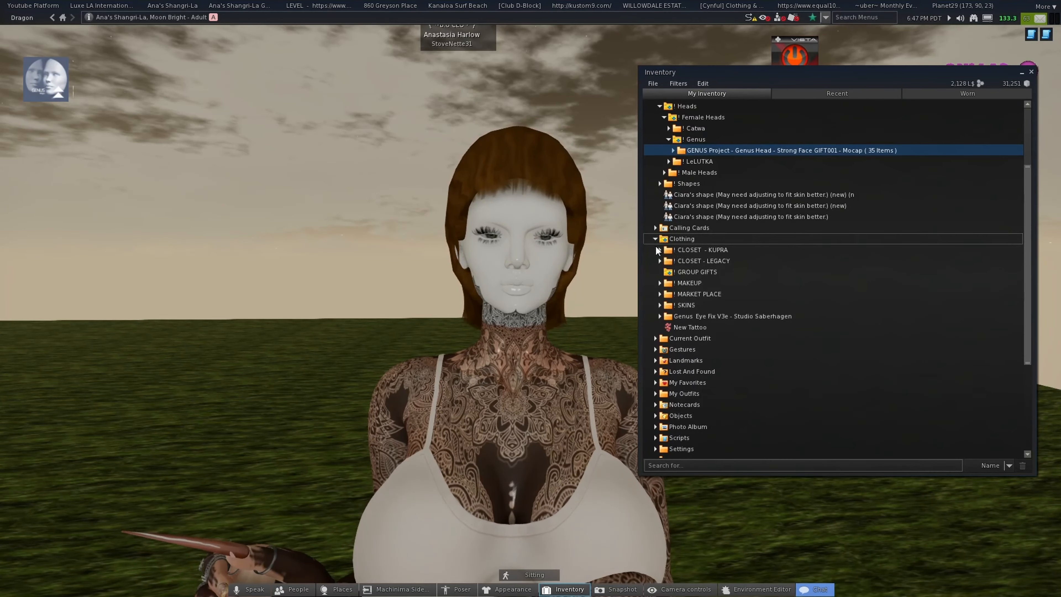
pyautogui.rightClick(684, 327)
pyautogui.click(708, 456)
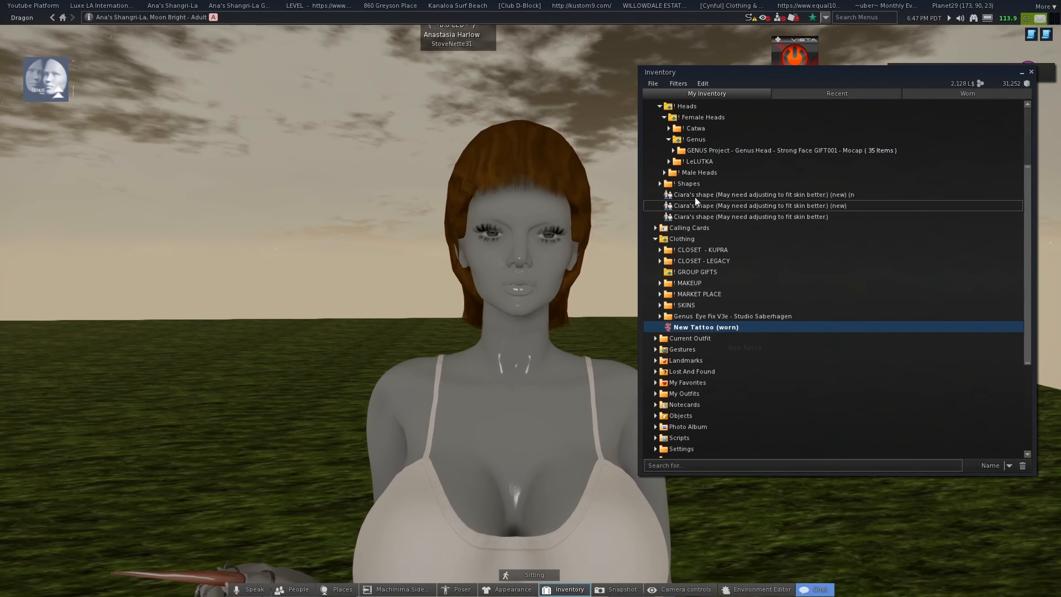
# Create another tattoo item among the inventory's new clothes and delete this unworn duplicate.
pyautogui.click(653, 84)
pyautogui.moveTo(678, 83)
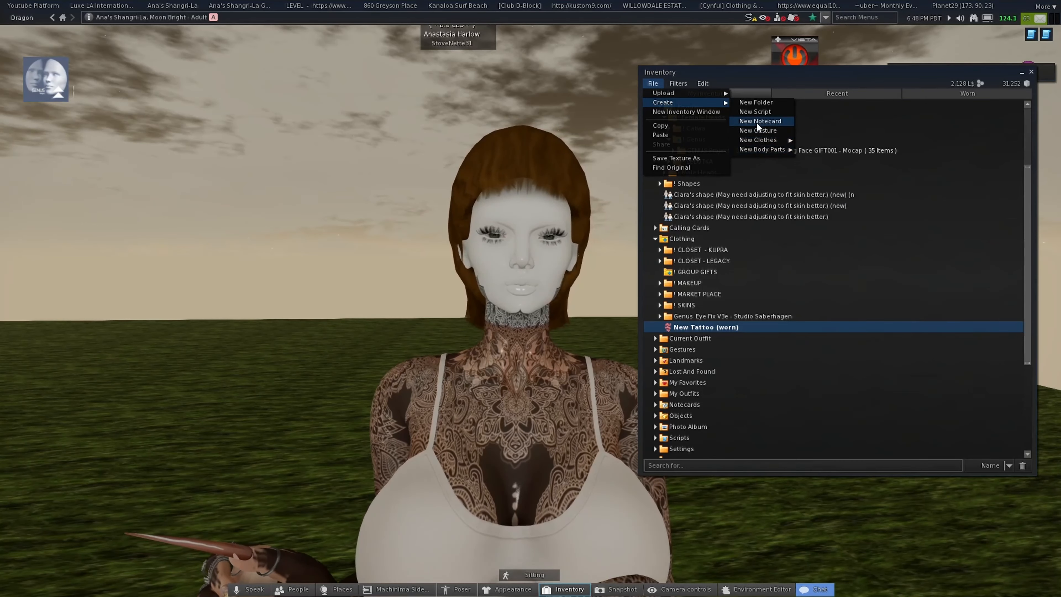
pyautogui.click(811, 235)
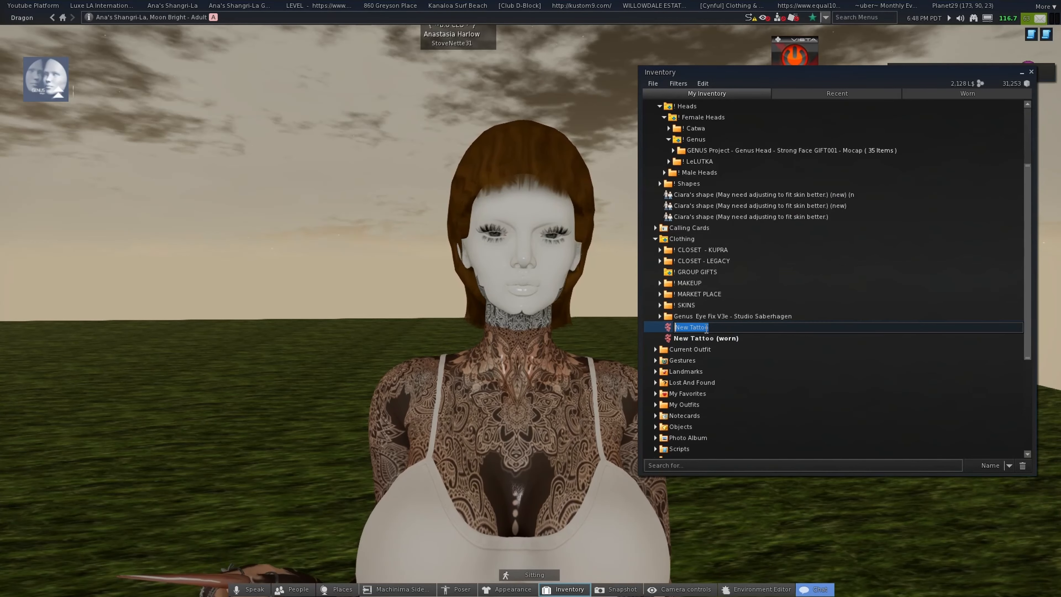
pyautogui.click(716, 334)
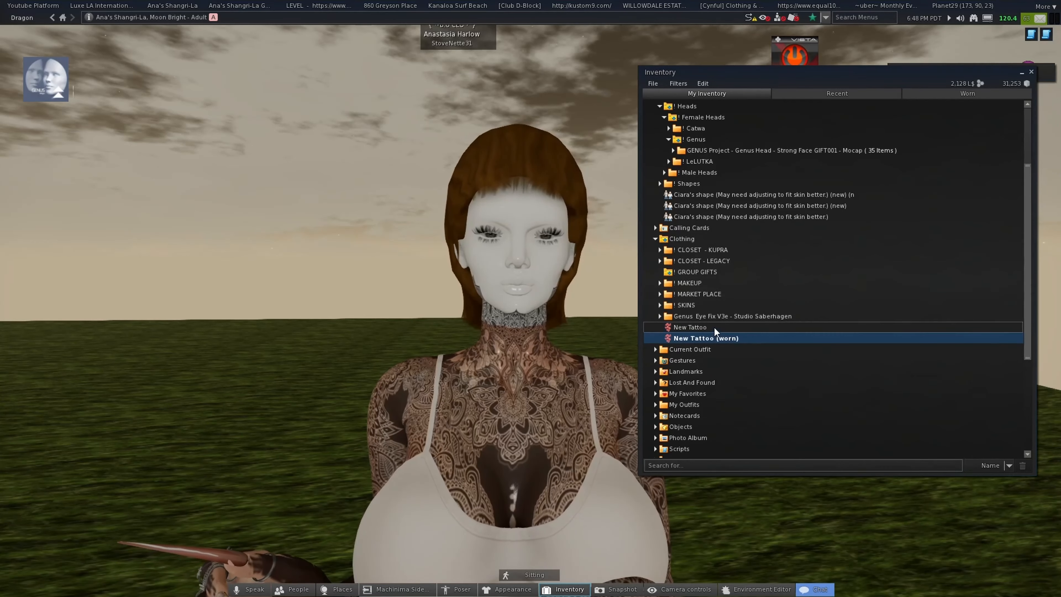
pyautogui.rightClick(714, 327)
pyautogui.click(730, 426)
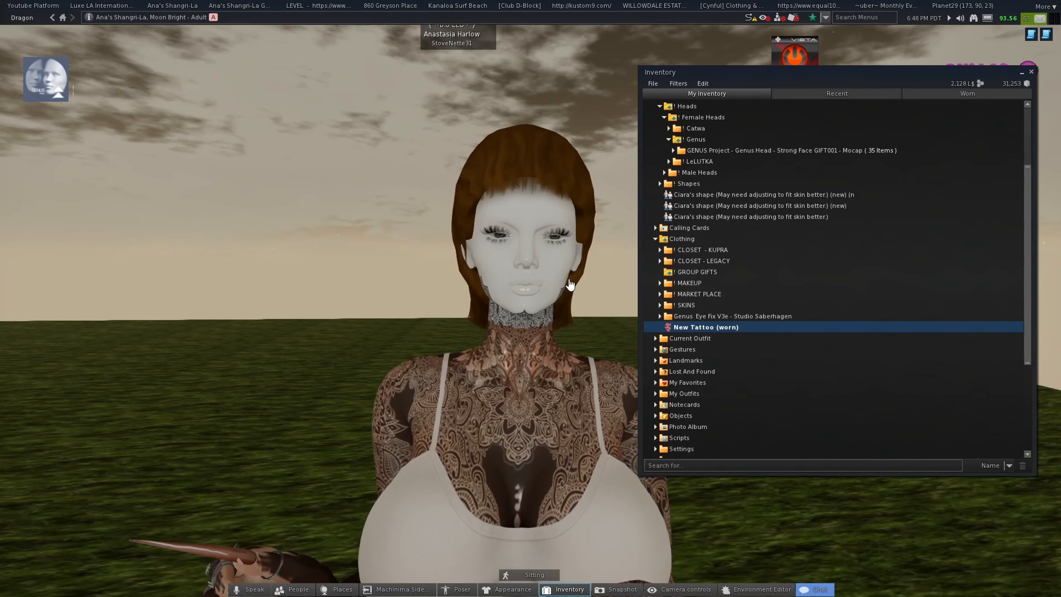
# Open the worn New Tattoo for editing and add genus skin test from Pictures as a local texture.
pyautogui.rightClick(691, 330)
pyautogui.click(731, 437)
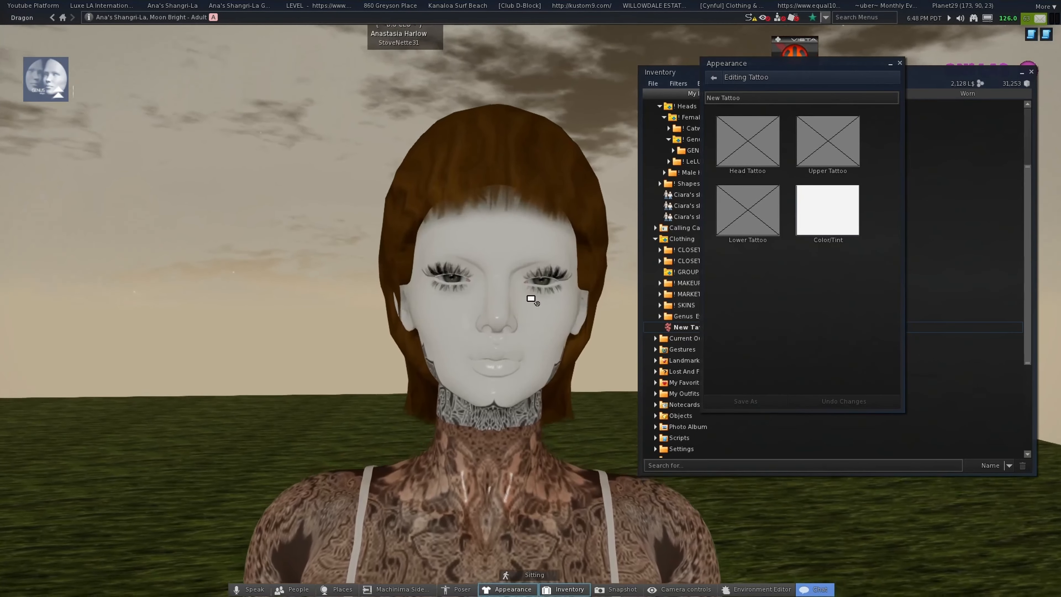
pyautogui.click(820, 138)
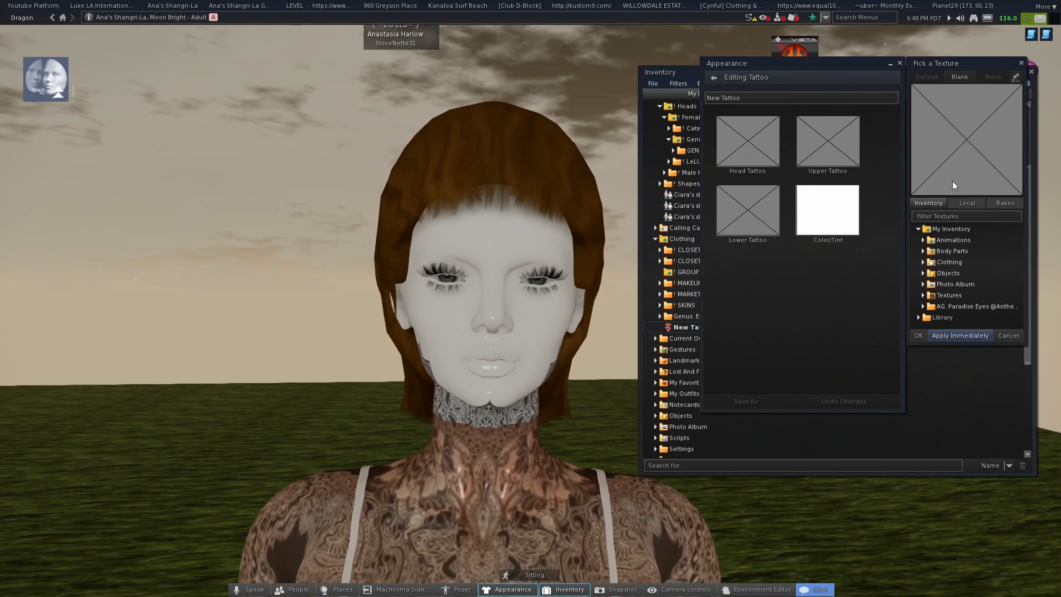
pyautogui.click(959, 201)
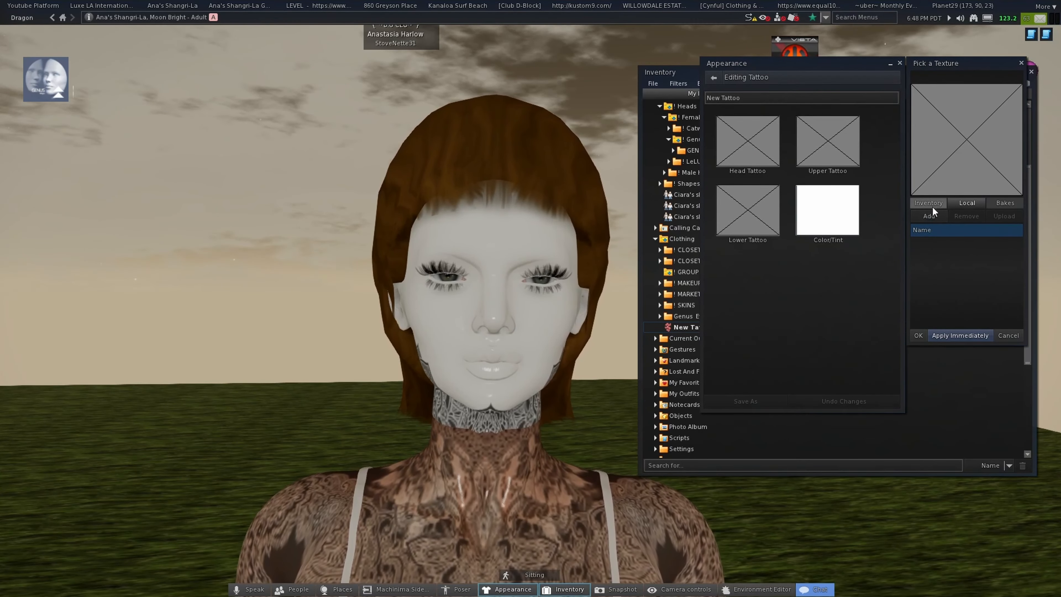
pyautogui.click(926, 217)
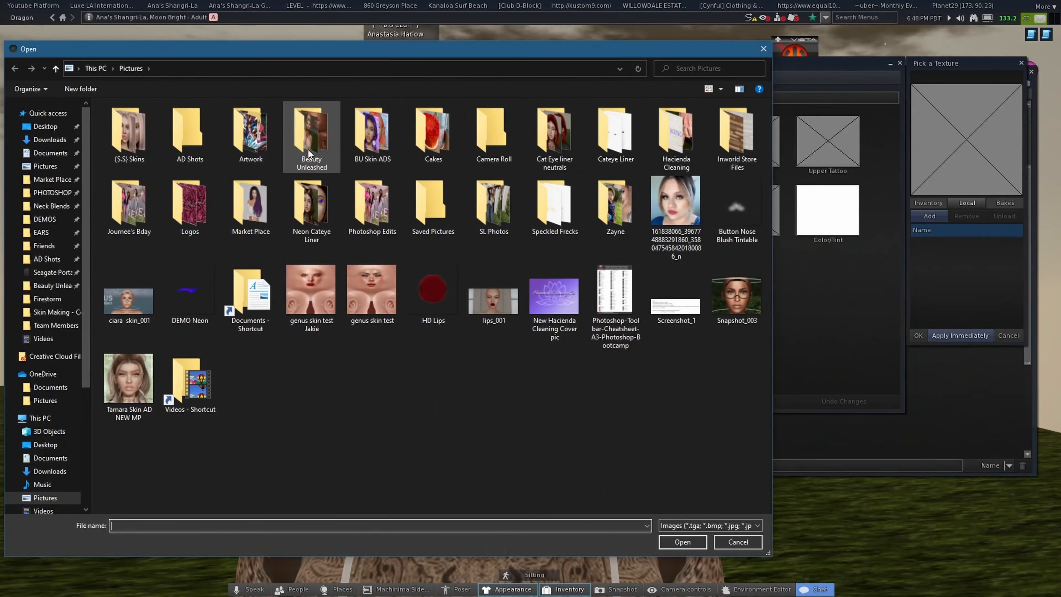
pyautogui.doubleClick(358, 296)
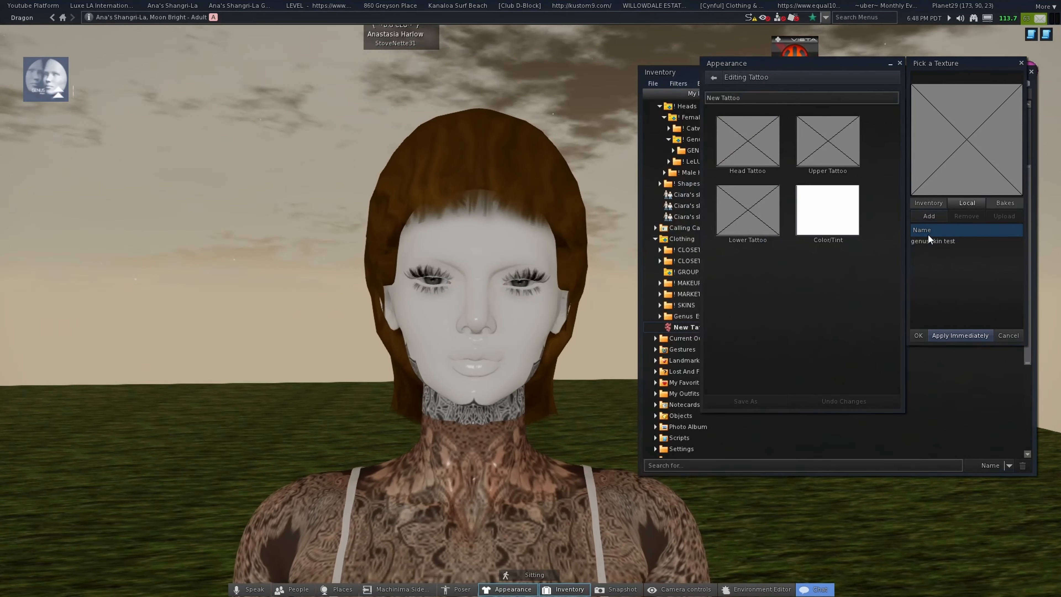
# Set genus skin test as the Head Tattoo texture with Apply Immediately off, then clear the windows to check the avatar's face.
pyautogui.click(923, 242)
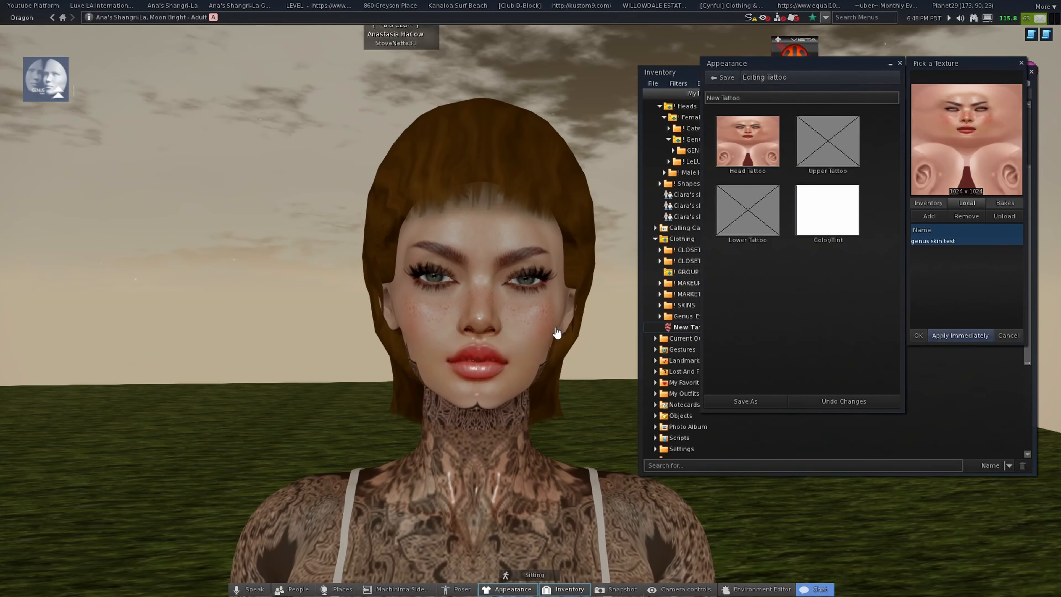
pyautogui.click(963, 336)
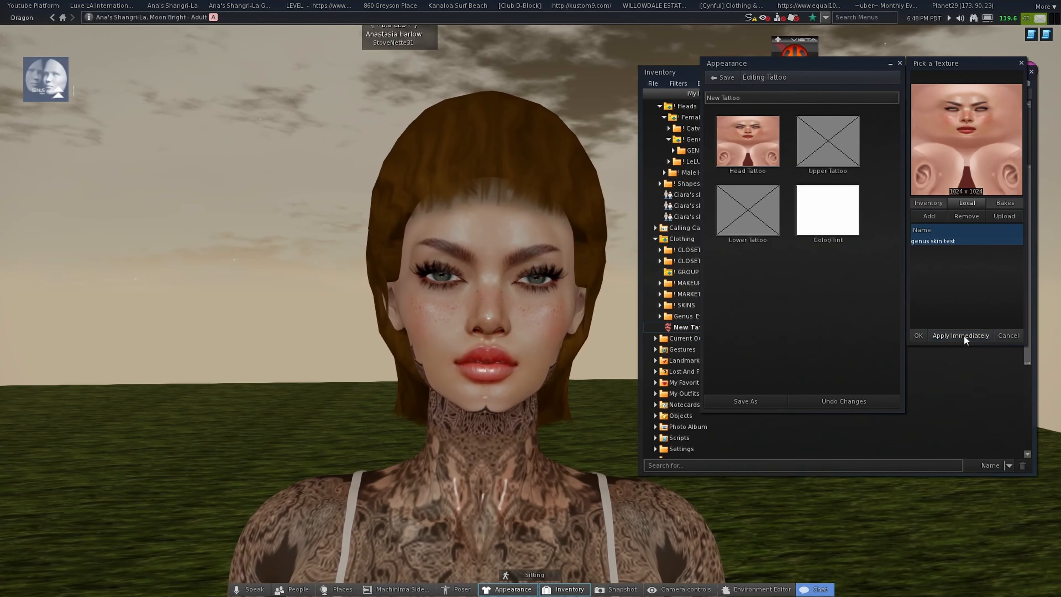
pyautogui.click(917, 335)
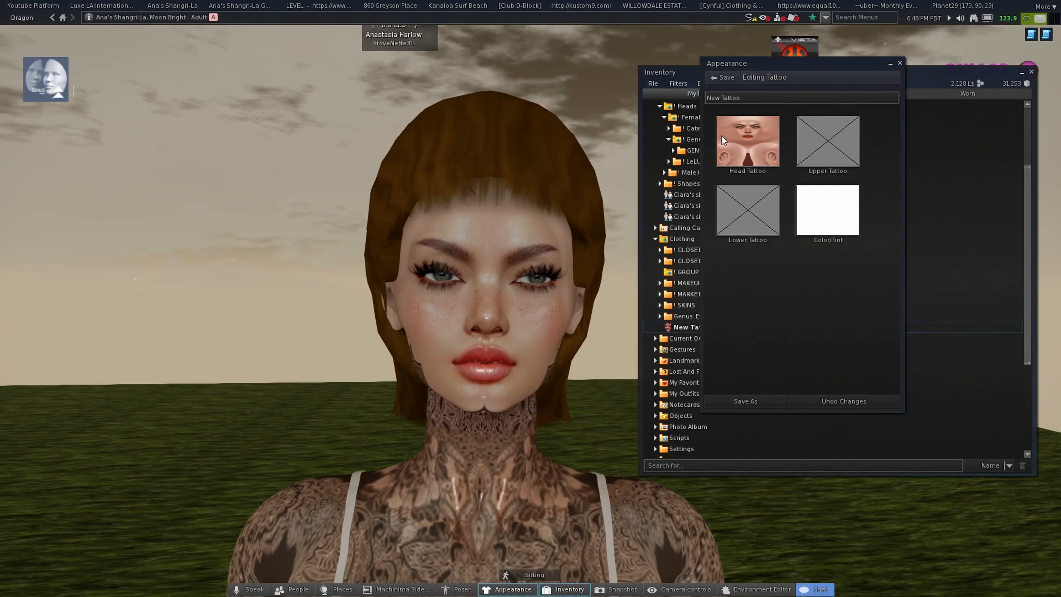
pyautogui.click(890, 66)
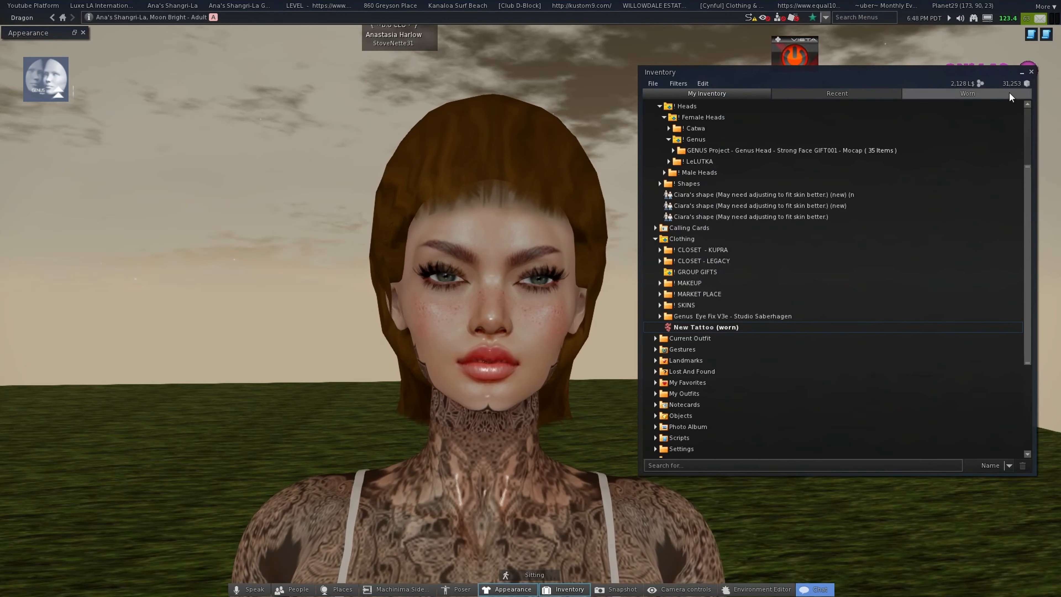
pyautogui.click(1031, 72)
pyautogui.scroll(-3, 578, 308)
pyautogui.press('Escape')
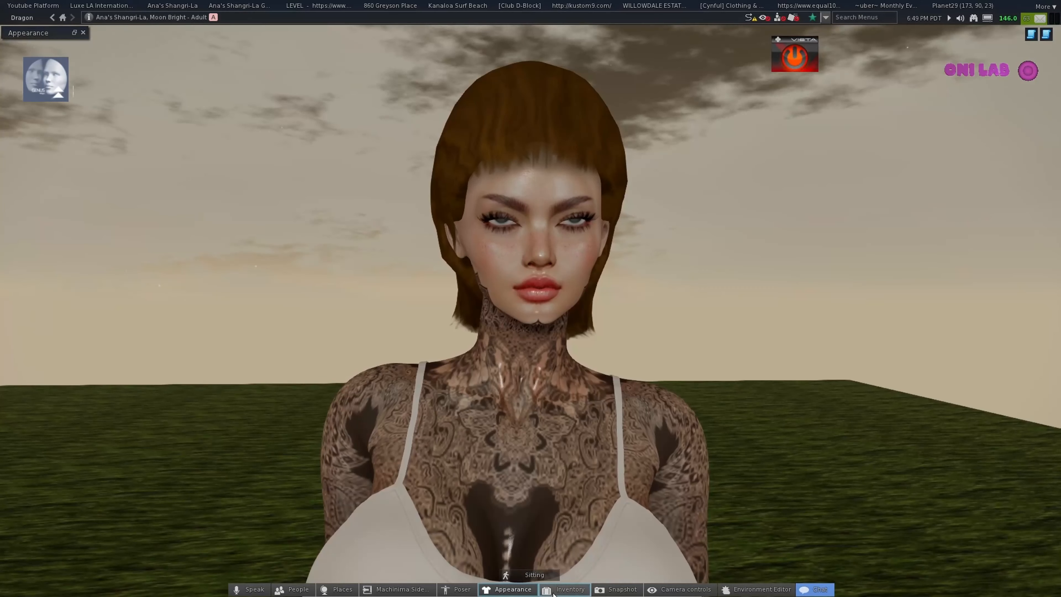
# Find the Eye Fix HUD v3e in the inventory's Genus Eye Fix V3e folder, under HUD (All-in-one), and attach it.
pyautogui.click(564, 589)
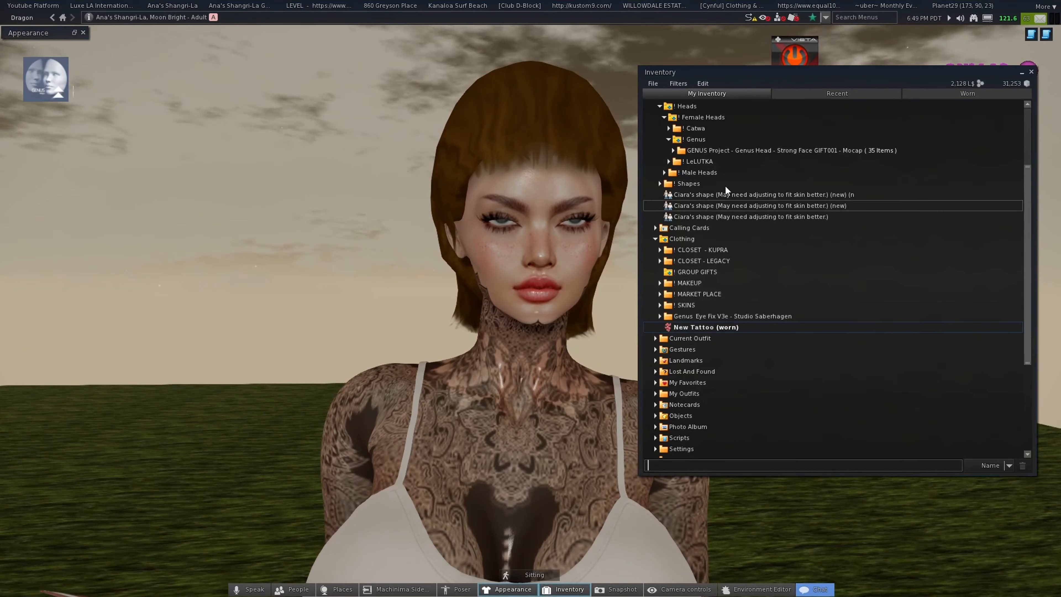
pyautogui.click(660, 316)
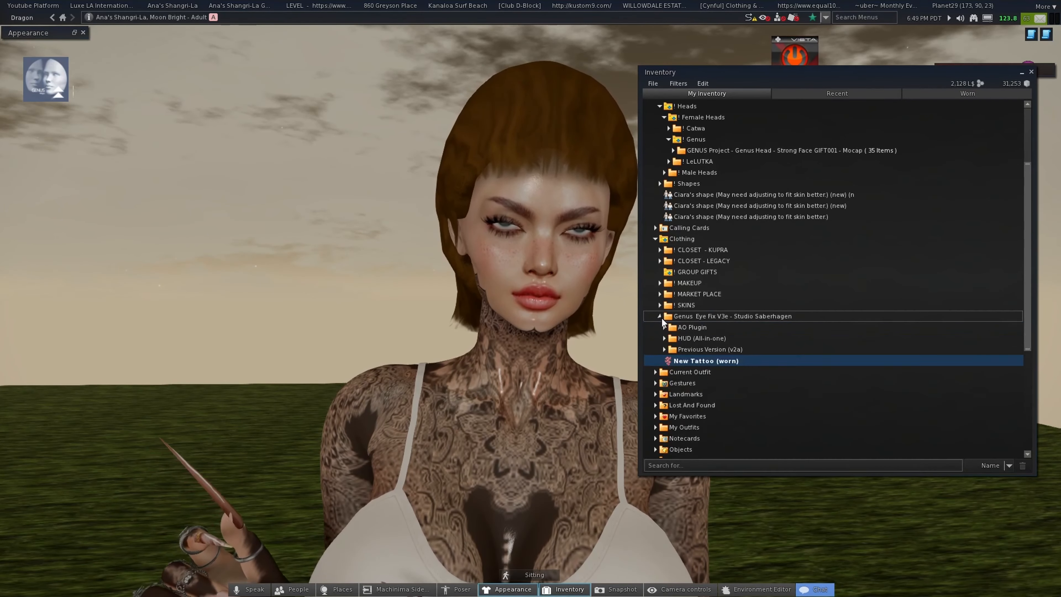
pyautogui.click(664, 349)
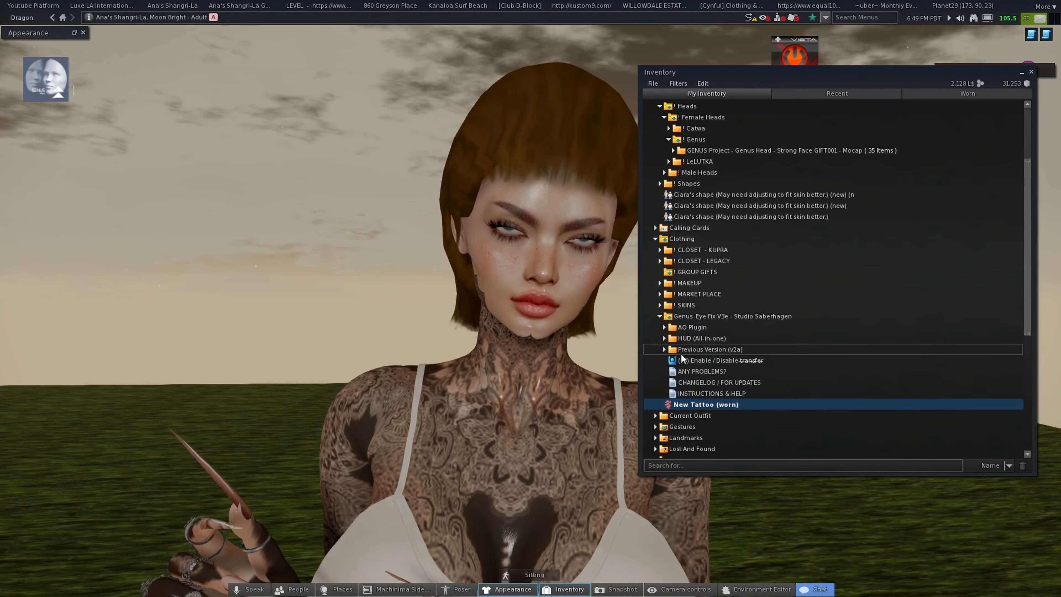
pyautogui.click(664, 339)
pyautogui.rightClick(689, 349)
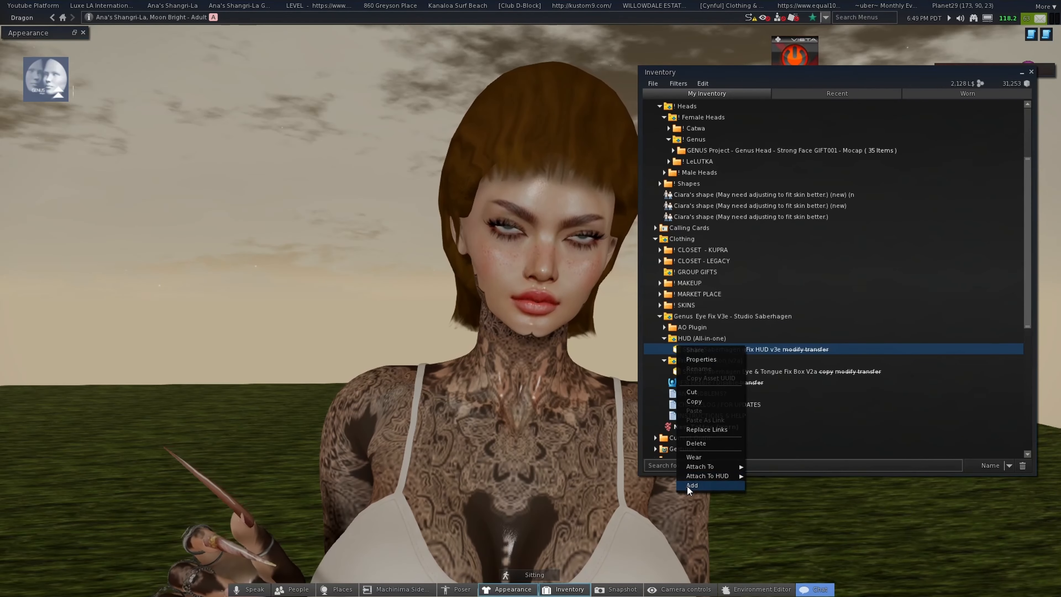
pyautogui.click(702, 475)
# Collapse the Genus Eye Fix folders, toggle the eye fix on its attached HUD and minimize the inventory.
pyautogui.click(664, 339)
pyautogui.click(665, 349)
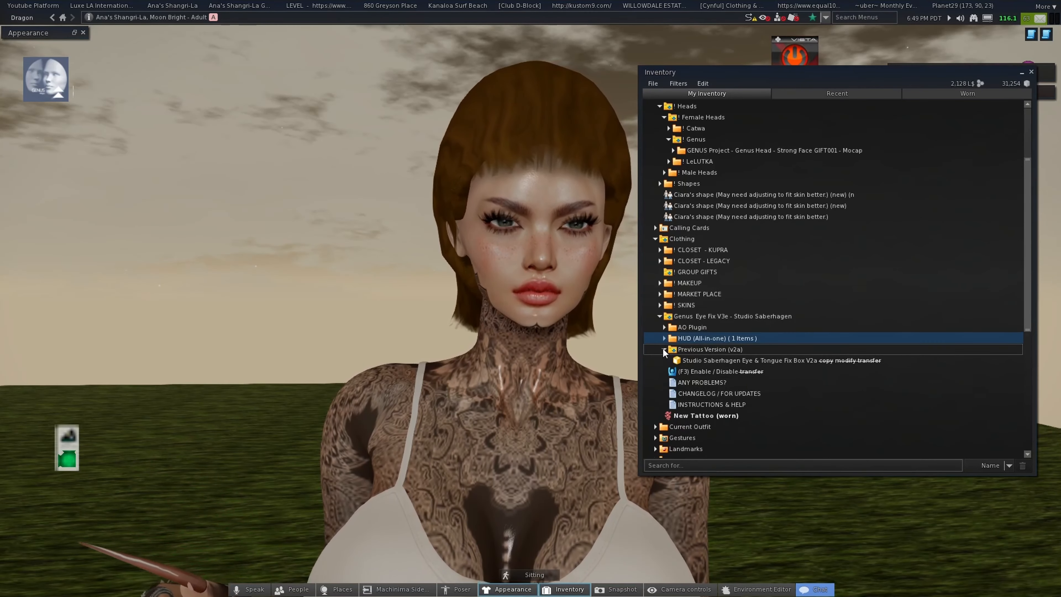
pyautogui.click(661, 316)
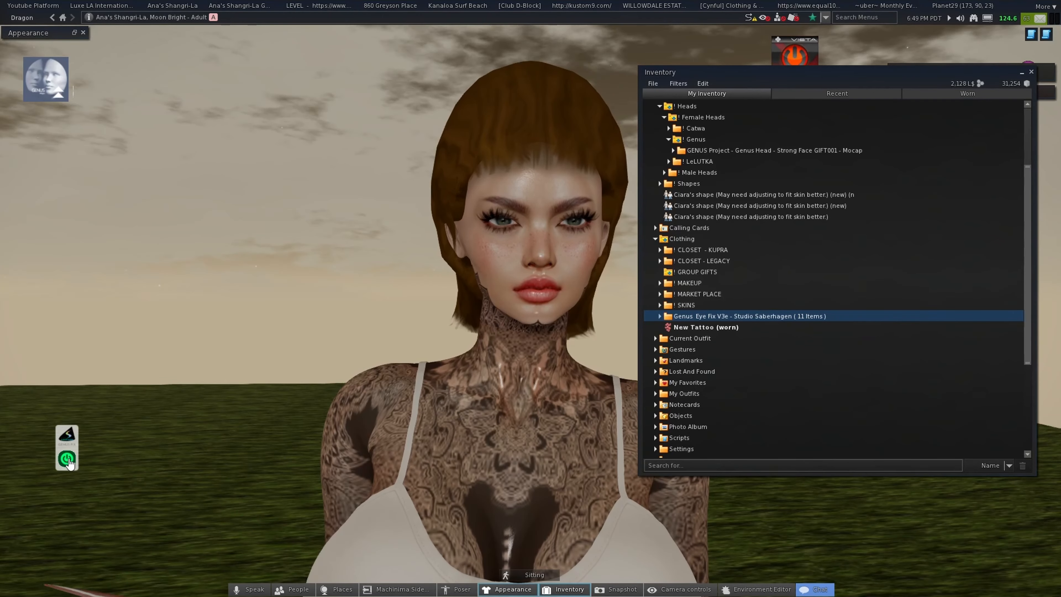
pyautogui.click(68, 459)
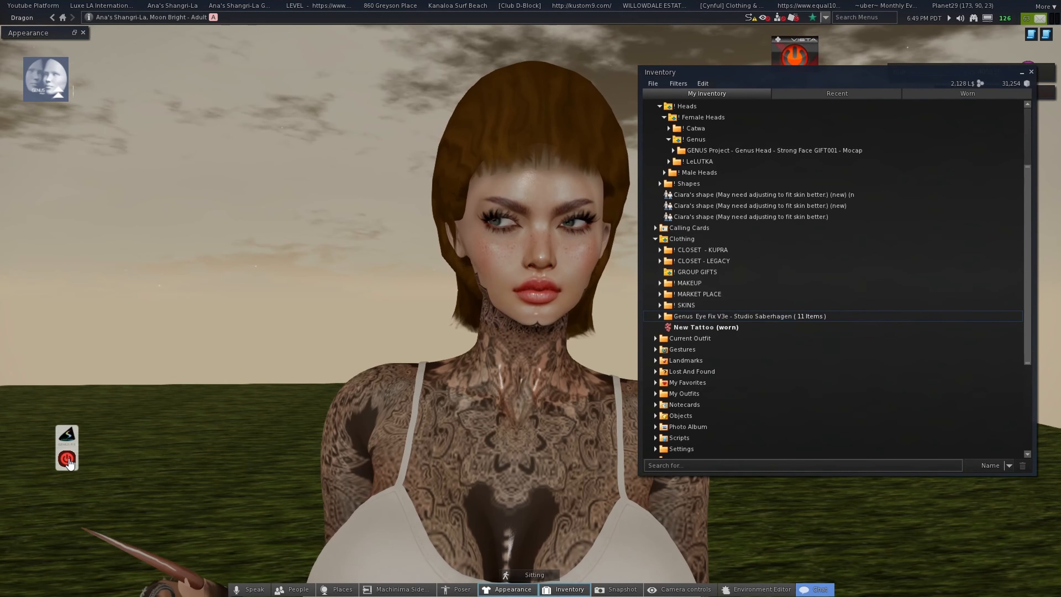
pyautogui.click(1021, 72)
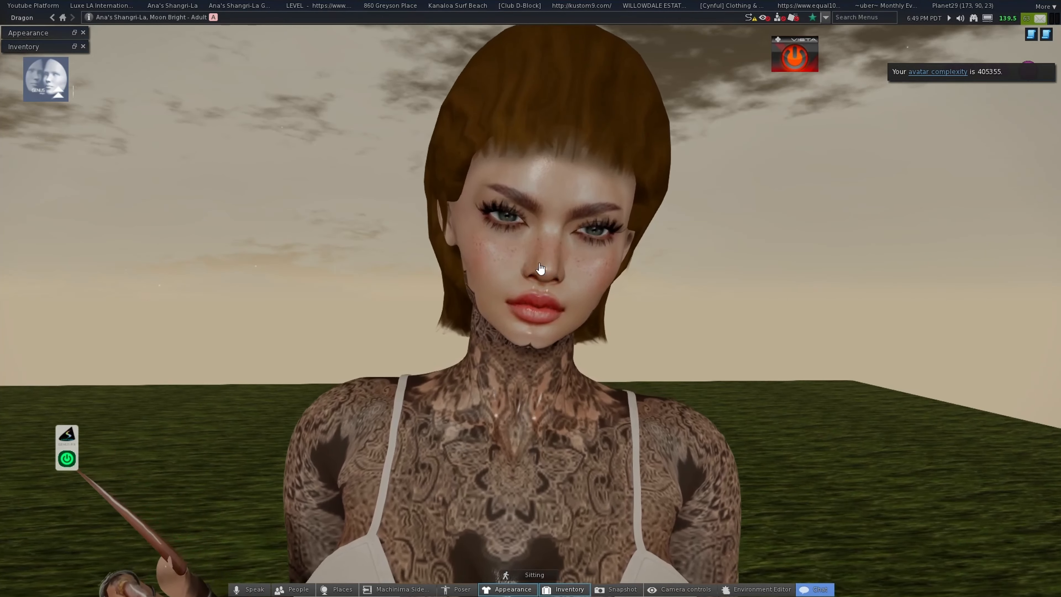
# Restore the Skin Test Shape editor and set Head Size to 67, Head Stretch to 51 and Head Shape to 26.
pyautogui.click(74, 33)
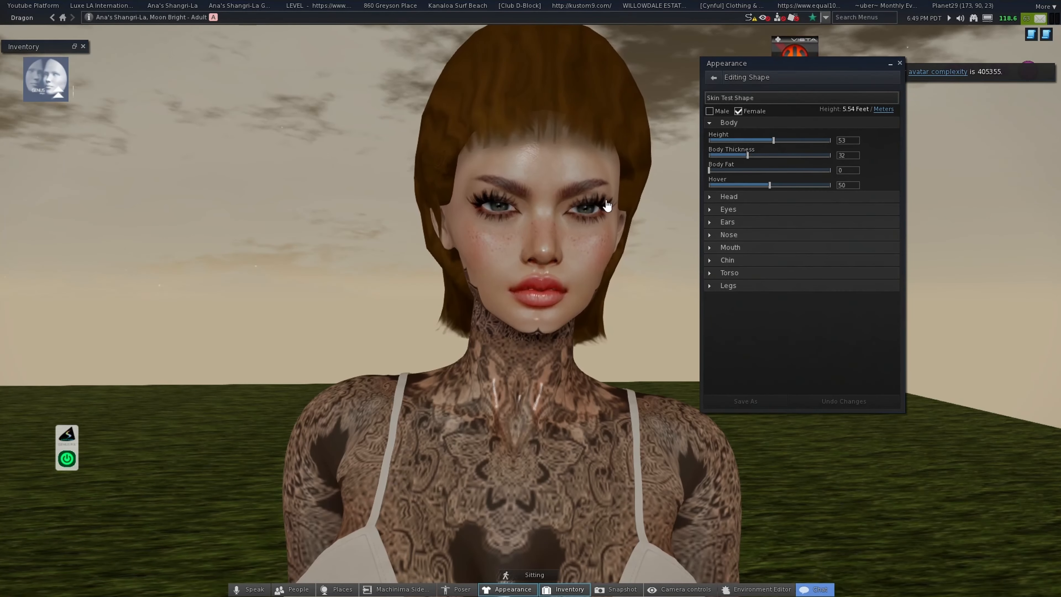
pyautogui.click(740, 196)
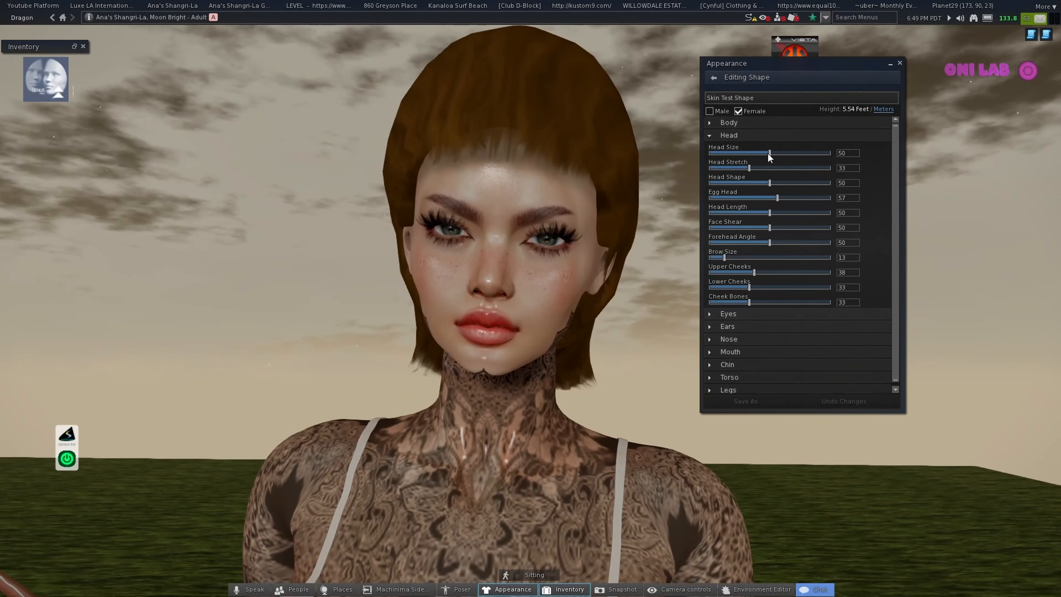
pyautogui.moveTo(770, 152); pyautogui.dragTo(790, 153)
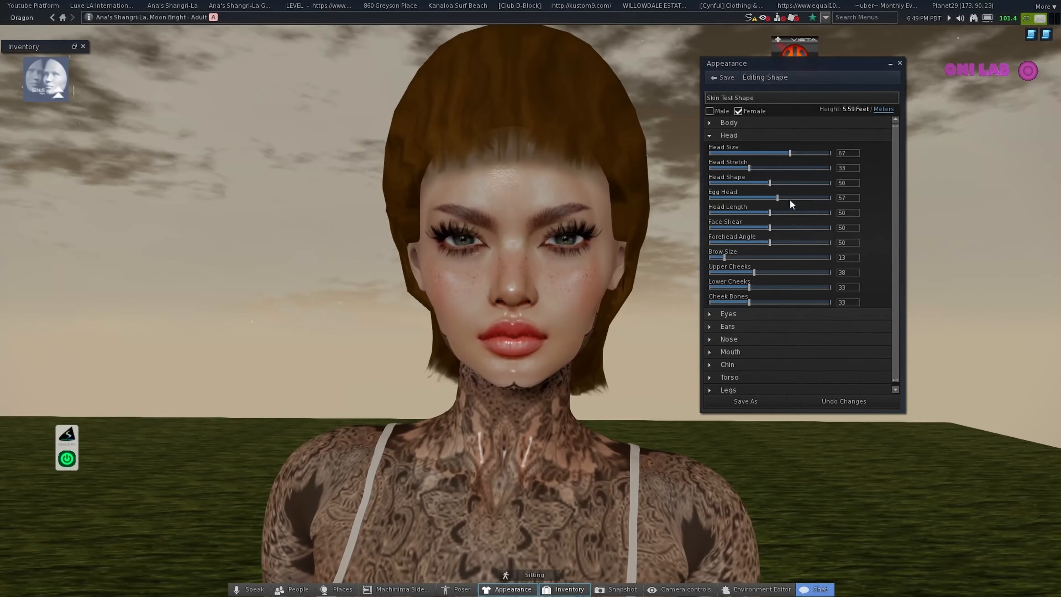
pyautogui.moveTo(757, 167); pyautogui.dragTo(719, 194)
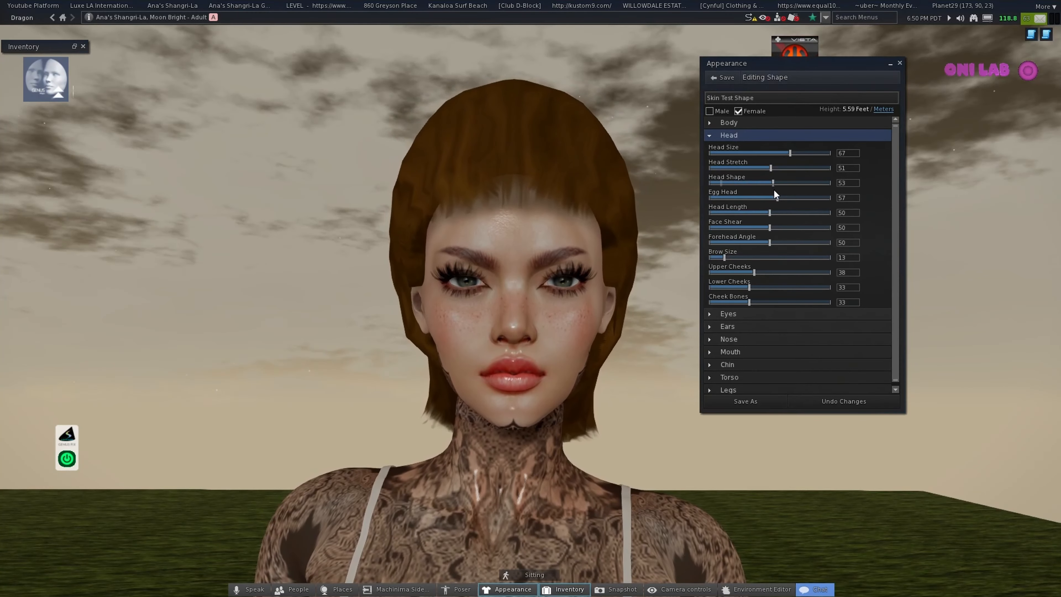
pyautogui.moveTo(736, 219)
pyautogui.mouseDown()
pyautogui.moveTo(713, 222)
pyautogui.moveTo(743, 221)
pyautogui.mouseUp()
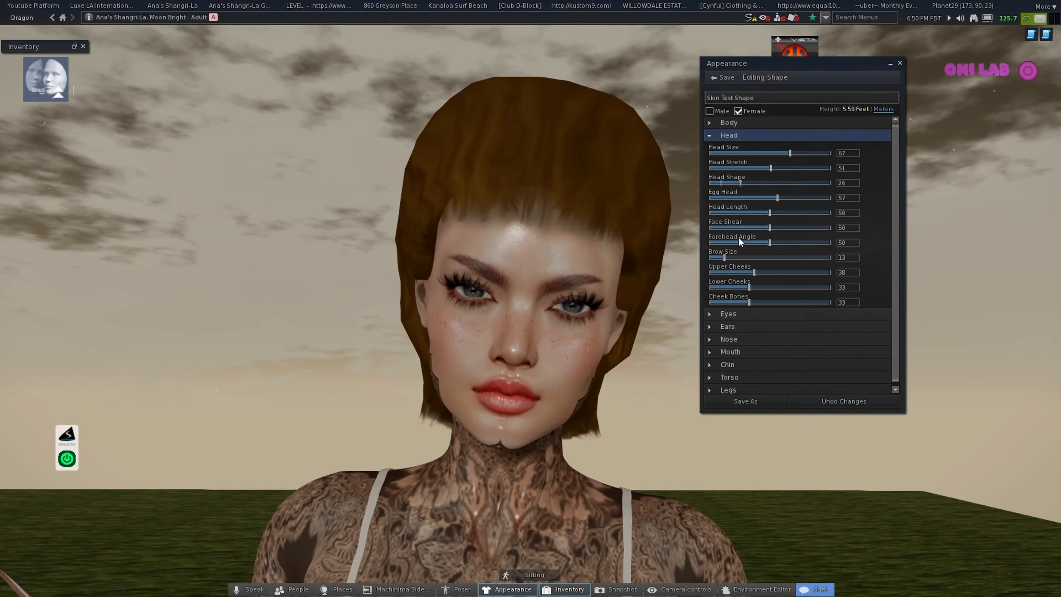
# Set the head's Head Shape to 30, Egg Head to 60, Head Length to 55 and Upper Cheeks to 42.
pyautogui.moveTo(730, 184)
pyautogui.mouseDown()
pyautogui.moveTo(755, 184)
pyautogui.moveTo(745, 183)
pyautogui.mouseUp()
pyautogui.moveTo(770, 212)
pyautogui.mouseDown()
pyautogui.moveTo(756, 210)
pyautogui.moveTo(776, 213)
pyautogui.mouseUp()
pyautogui.moveTo(552, 315); pyautogui.dragTo(524, 318)
pyautogui.moveTo(778, 198); pyautogui.dragTo(782, 199)
pyautogui.moveTo(754, 272)
pyautogui.mouseDown()
pyautogui.moveTo(726, 296)
pyautogui.moveTo(760, 288)
pyautogui.mouseUp()
pyautogui.moveTo(498, 272); pyautogui.dragTo(543, 272)
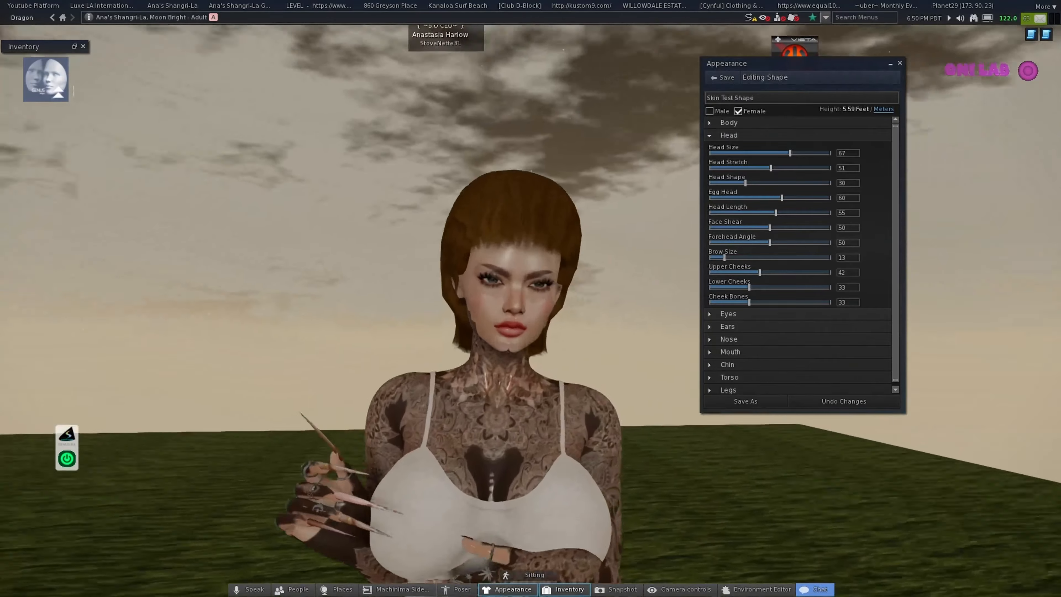
# Refine the head by setting Head Shape to 40, Lower Cheeks to 0 and Upper Cheeks to 38.
pyautogui.moveTo(749, 288); pyautogui.dragTo(736, 293)
pyautogui.moveTo(522, 272); pyautogui.dragTo(506, 278)
pyautogui.moveTo(760, 272); pyautogui.dragTo(777, 274)
pyautogui.moveTo(746, 183); pyautogui.dragTo(757, 199)
pyautogui.moveTo(505, 272)
pyautogui.mouseDown()
pyautogui.moveTo(539, 272)
pyautogui.moveTo(508, 272)
pyautogui.mouseUp()
pyautogui.moveTo(736, 288); pyautogui.dragTo(683, 288)
pyautogui.moveTo(505, 278); pyautogui.dragTo(511, 268)
pyautogui.moveTo(776, 272); pyautogui.dragTo(766, 271)
# Set the shape's Eye Bags to 16 and Inner Eye Corner to 15.
pyautogui.click(718, 314)
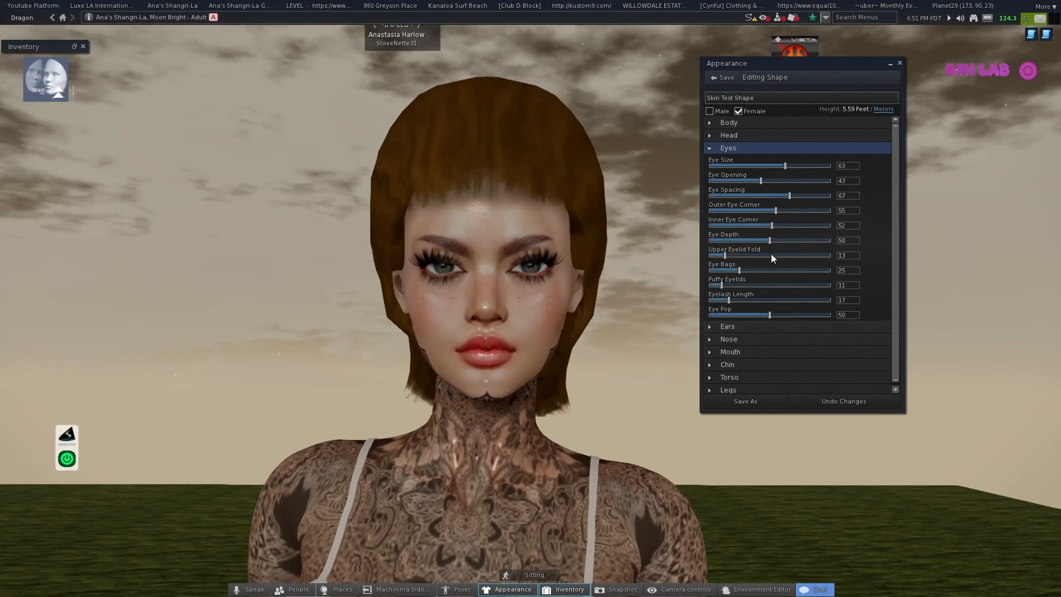
pyautogui.moveTo(739, 270); pyautogui.dragTo(728, 271)
pyautogui.moveTo(501, 272); pyautogui.dragTo(530, 272)
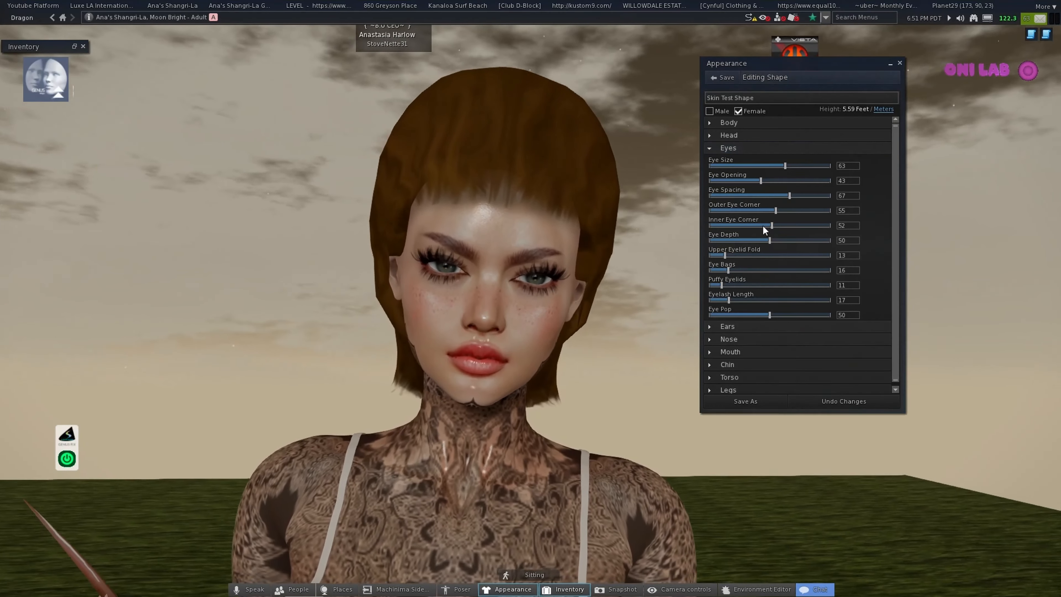
pyautogui.moveTo(772, 226); pyautogui.dragTo(728, 226)
pyautogui.moveTo(514, 289)
pyautogui.mouseDown()
pyautogui.moveTo(552, 298)
pyautogui.moveTo(522, 289)
pyautogui.mouseUp()
# Set Outer Eye Corner to 71, Upper Eyelid Fold to 36, Eye Spacing to 66, Eye Size to 55 and Eye Opening to 45.
pyautogui.moveTo(776, 210); pyautogui.dragTo(795, 211)
pyautogui.moveTo(715, 256); pyautogui.dragTo(753, 256)
pyautogui.moveTo(789, 196); pyautogui.dragTo(810, 197)
pyautogui.moveTo(518, 267); pyautogui.dragTo(518, 309)
pyautogui.moveTo(810, 196); pyautogui.dragTo(788, 196)
pyautogui.moveTo(518, 271); pyautogui.dragTo(664, 277)
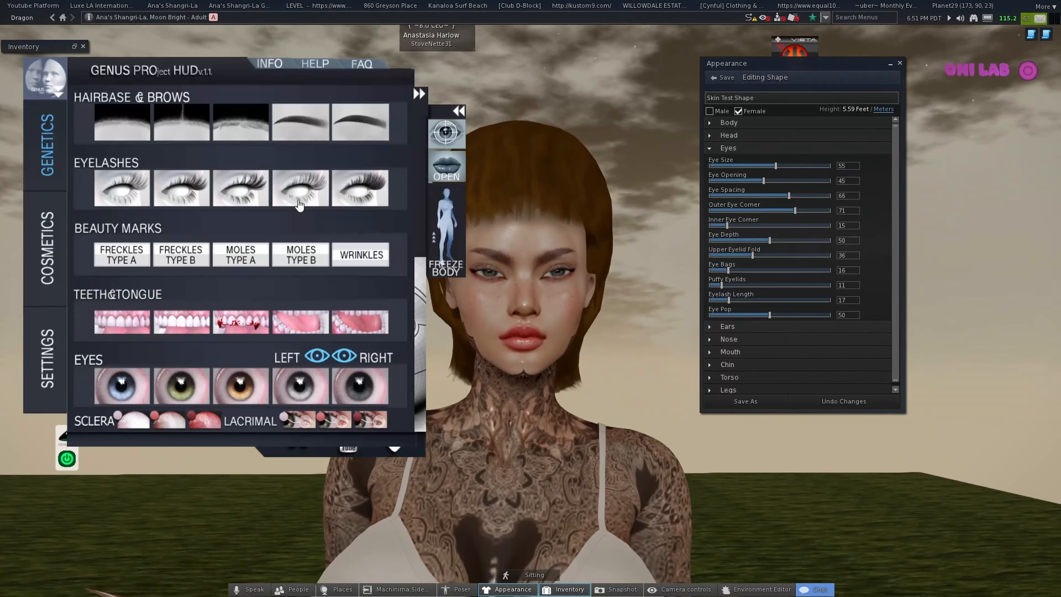
# Change the lashes with the Genus HUD, and set Upper Eyelid Fold to 41, Eye Bags to 22 and Eye Opening to 49.
pyautogui.click(46, 248)
pyautogui.click(46, 358)
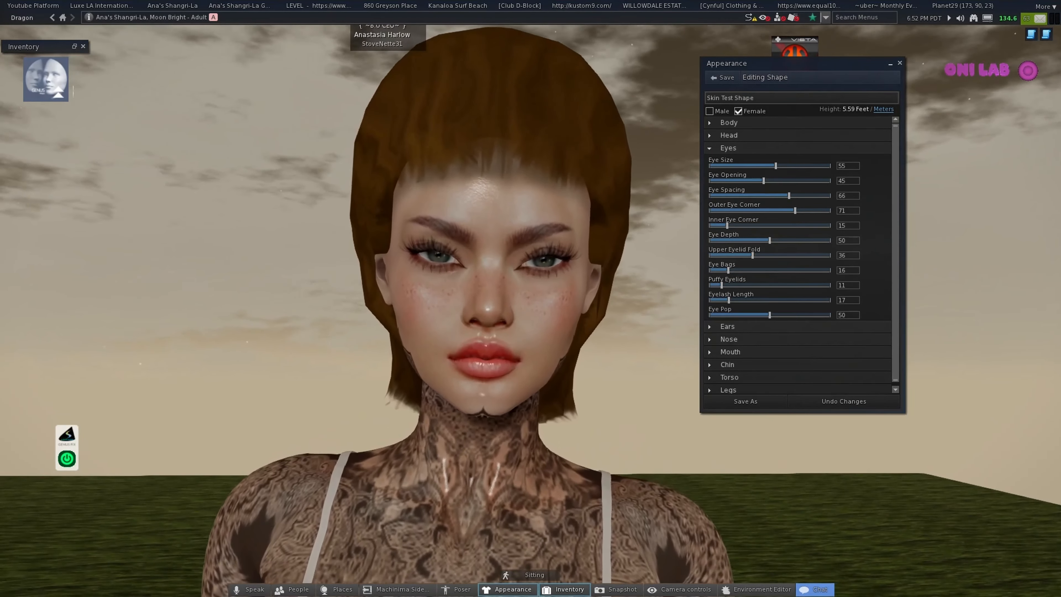
pyautogui.moveTo(752, 255); pyautogui.dragTo(756, 255)
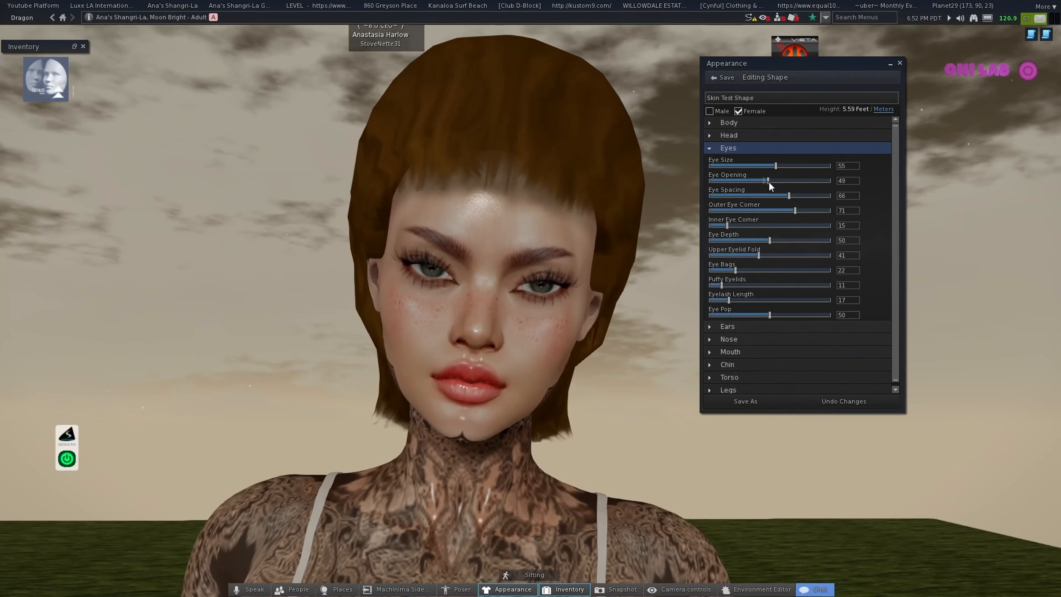
pyautogui.moveTo(768, 183); pyautogui.dragTo(822, 211)
# Set Ear Size to 55, Nose Size to 25, Nose Width to 27, Nostril Width to 35, Nostril Division to 71 and Nose Thickness to 0.
pyautogui.click(773, 327)
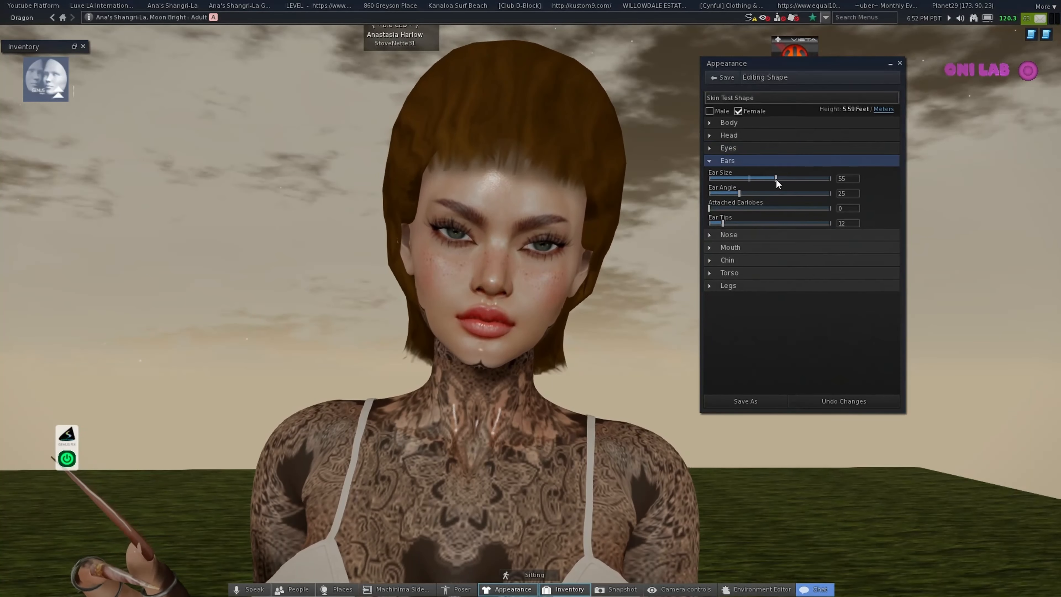
pyautogui.click(765, 236)
pyautogui.moveTo(514, 288); pyautogui.dragTo(610, 260)
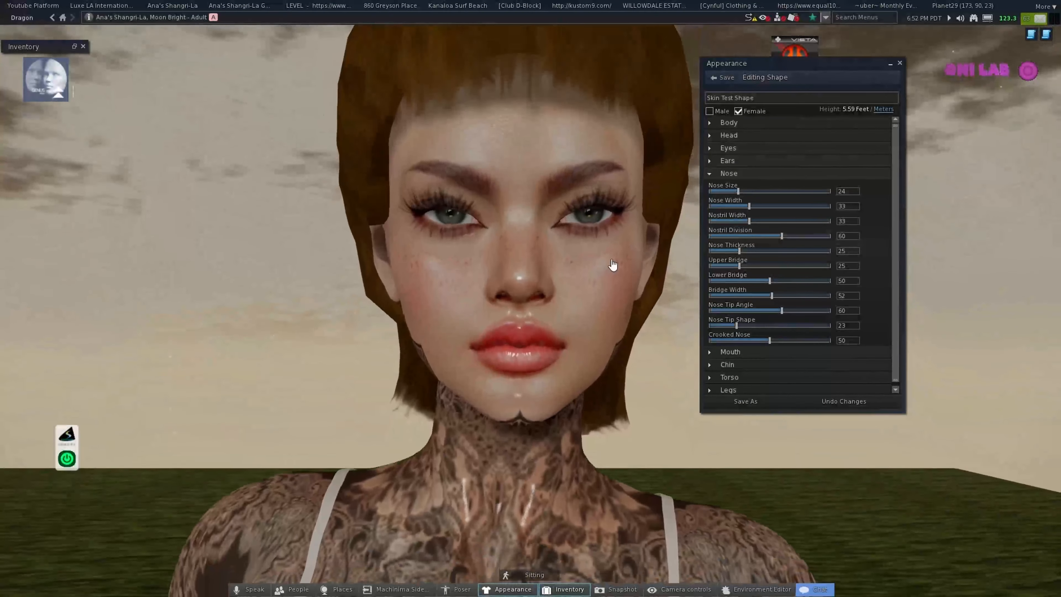
pyautogui.moveTo(738, 191); pyautogui.dragTo(751, 221)
pyautogui.moveTo(782, 237); pyautogui.dragTo(798, 237)
pyautogui.moveTo(740, 252); pyautogui.dragTo(701, 253)
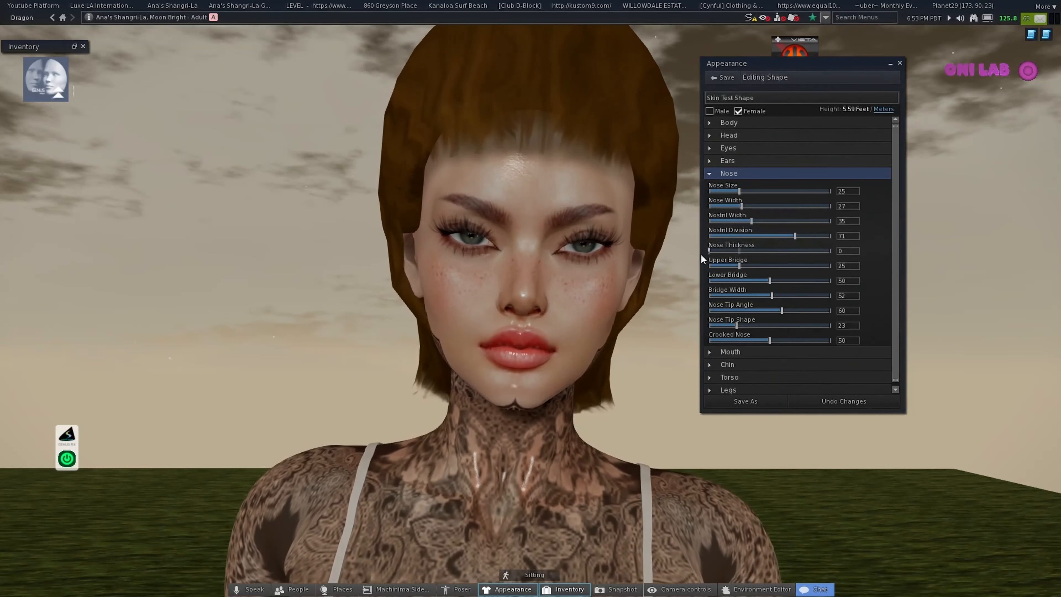
# Set Nose Thickness to 13, Upper Bridge to 44, Lower Bridge to 28, Bridge Width to 32, Nose Tip Angle to 43 and Nose Tip Shape to 0.
pyautogui.moveTo(772, 296); pyautogui.dragTo(748, 295)
pyautogui.moveTo(710, 251); pyautogui.dragTo(724, 251)
pyautogui.moveTo(520, 284); pyautogui.dragTo(610, 280)
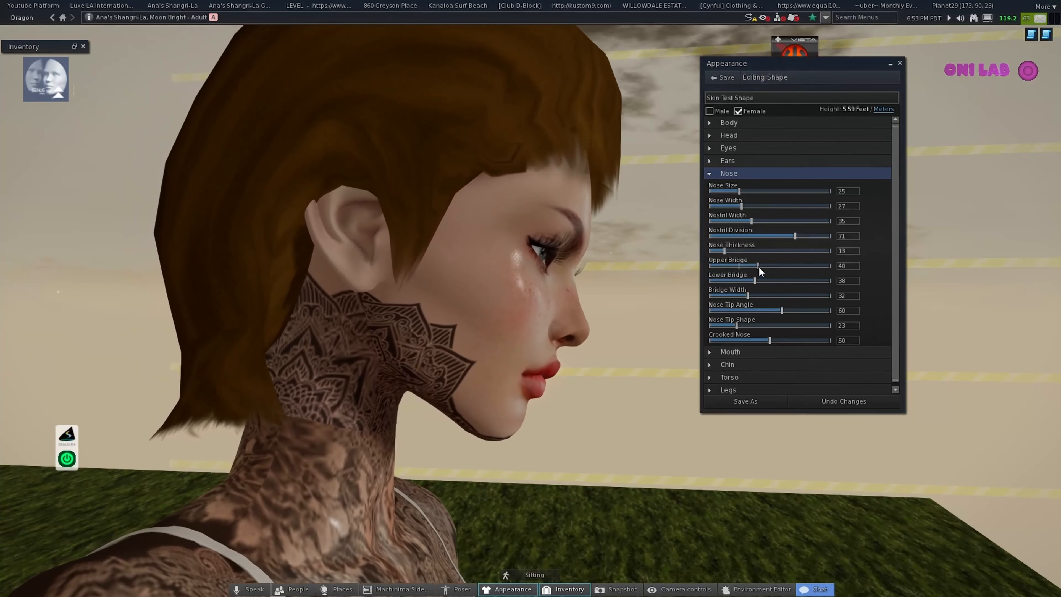
pyautogui.moveTo(759, 267); pyautogui.dragTo(763, 266)
pyautogui.moveTo(755, 280); pyautogui.dragTo(743, 280)
pyautogui.moveTo(737, 326); pyautogui.dragTo(705, 335)
pyautogui.moveTo(782, 311); pyautogui.dragTo(761, 311)
pyautogui.moveTo(556, 309); pyautogui.dragTo(463, 293)
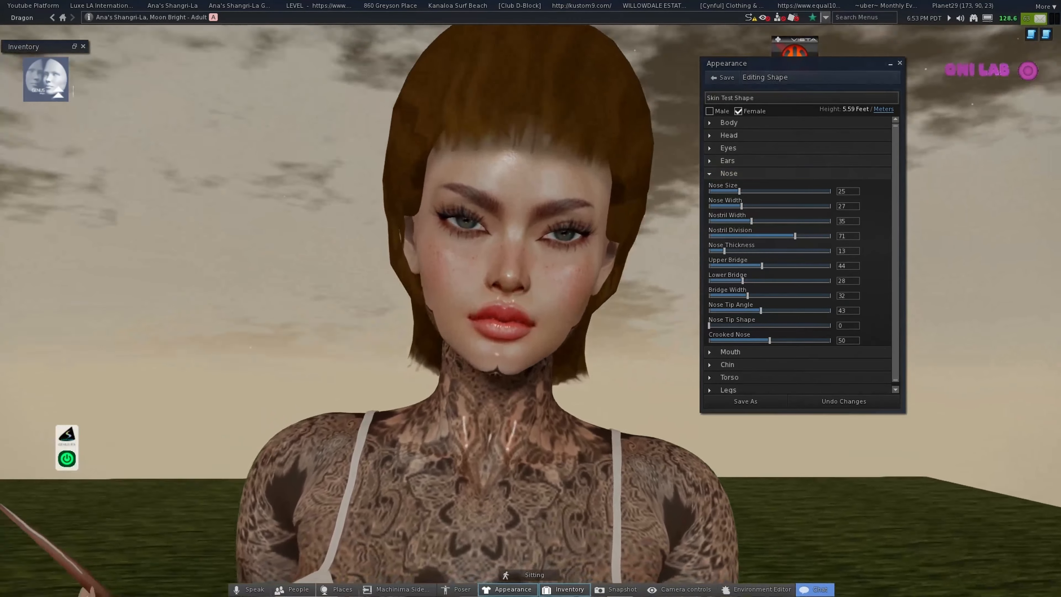
# Set the mouth's Lip Width to 23, Lip Fullness to 45 and Lip Thickness to 33, judging it from front and side.
pyautogui.click(730, 352)
pyautogui.moveTo(514, 318); pyautogui.dragTo(598, 305)
pyautogui.moveTo(758, 204); pyautogui.dragTo(770, 204)
pyautogui.moveTo(555, 317); pyautogui.dragTo(476, 318)
pyautogui.moveTo(749, 220); pyautogui.dragTo(764, 219)
pyautogui.moveTo(770, 204); pyautogui.dragTo(736, 204)
pyautogui.moveTo(514, 318); pyautogui.dragTo(597, 309)
pyautogui.moveTo(770, 234); pyautogui.dragTo(749, 233)
pyautogui.moveTo(556, 318); pyautogui.dragTo(472, 322)
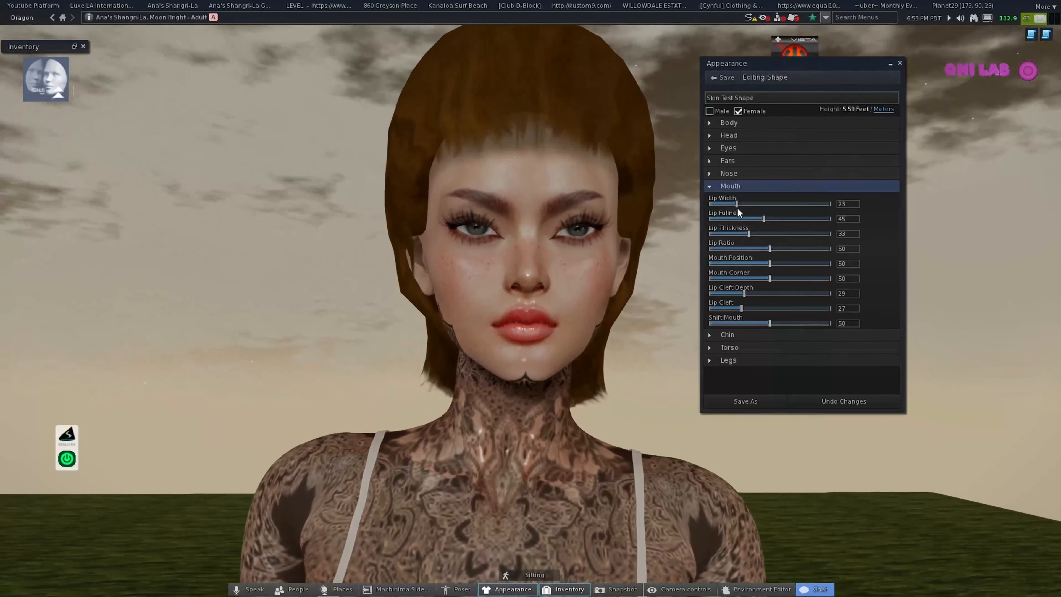
# Set Lip Width to 27, Lip Fullness to 58, Lip Ratio to 55, Mouth Position to 53, Lip Cleft Depth to 0 and Lip Cleft to 26.
pyautogui.moveTo(736, 204); pyautogui.dragTo(741, 213)
pyautogui.moveTo(770, 248)
pyautogui.mouseDown()
pyautogui.moveTo(750, 248)
pyautogui.moveTo(776, 249)
pyautogui.mouseUp()
pyautogui.moveTo(770, 263); pyautogui.dragTo(772, 264)
pyautogui.moveTo(509, 318)
pyautogui.mouseDown()
pyautogui.moveTo(502, 307)
pyautogui.moveTo(510, 326)
pyautogui.mouseUp()
pyautogui.moveTo(764, 219); pyautogui.dragTo(779, 219)
pyautogui.moveTo(742, 308); pyautogui.dragTo(660, 312)
pyautogui.moveTo(509, 318); pyautogui.dragTo(460, 322)
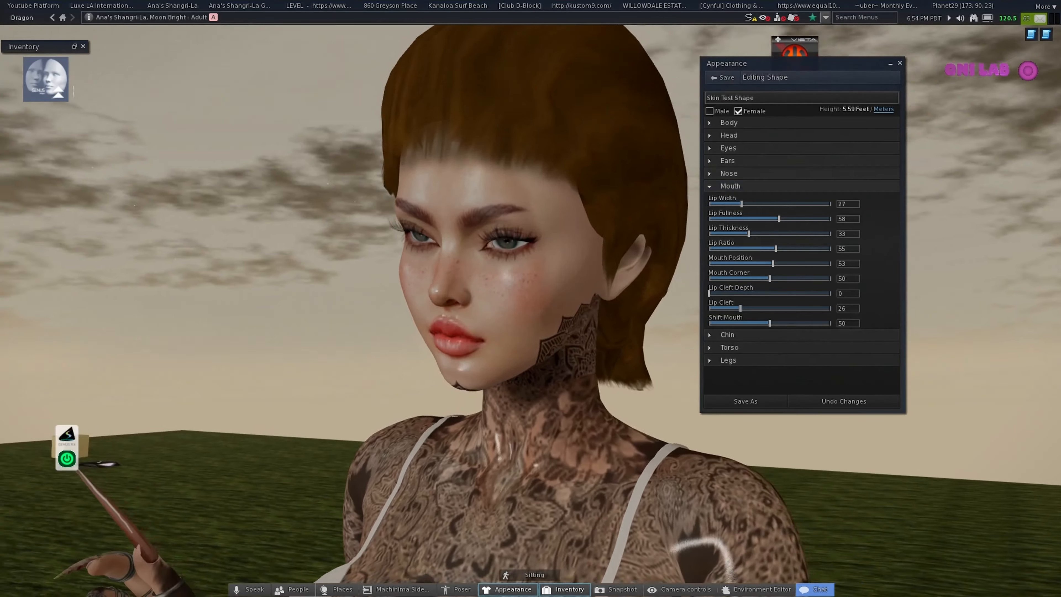
# Reduce Chin Depth to about 45, raise Jaw Shape slightly and set the head's Forehead Angle to 78.
pyautogui.click(727, 199)
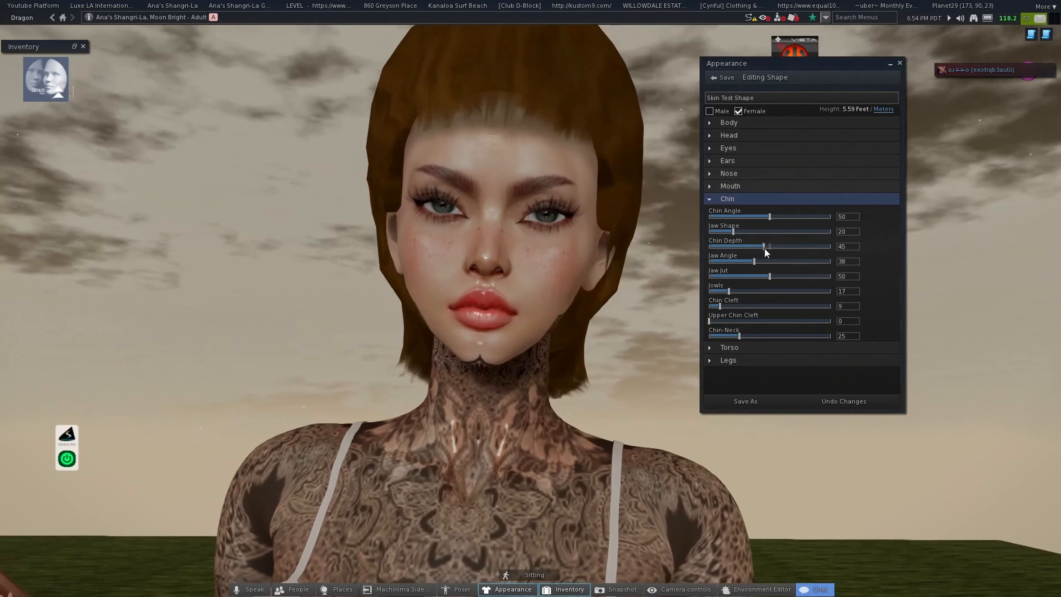
pyautogui.moveTo(765, 248); pyautogui.dragTo(766, 248)
pyautogui.moveTo(510, 285); pyautogui.dragTo(533, 296)
pyautogui.moveTo(733, 231); pyautogui.dragTo(741, 231)
pyautogui.moveTo(510, 301); pyautogui.dragTo(568, 289)
pyautogui.click(766, 136)
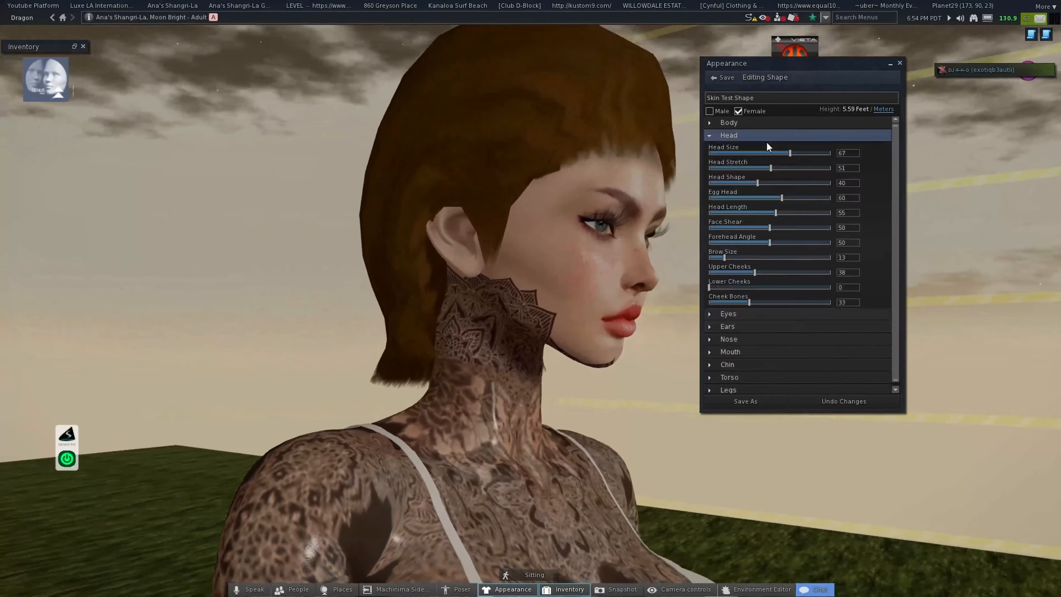
pyautogui.moveTo(770, 243); pyautogui.dragTo(803, 242)
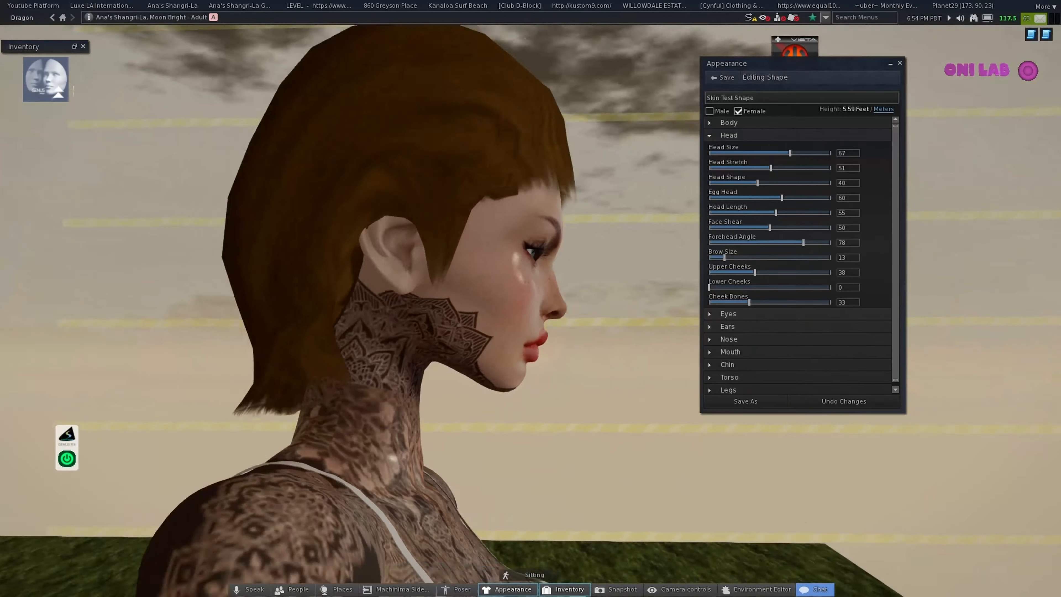
# Readjust the mouth with a lower Lip Fullness, a slightly larger Lip Width and a changed Mouth Position.
pyautogui.click(727, 351)
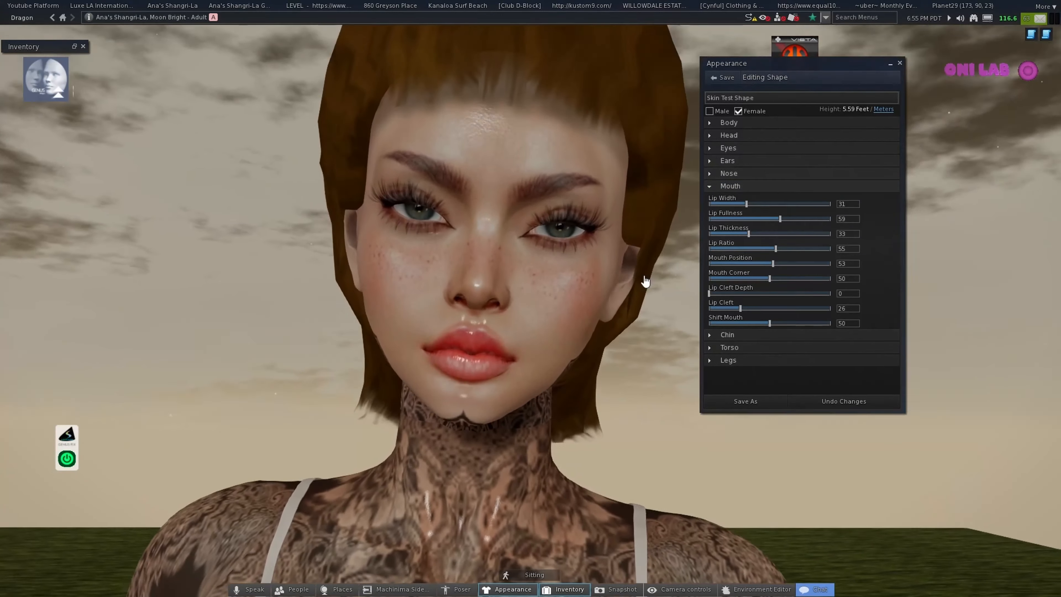
pyautogui.moveTo(781, 219); pyautogui.dragTo(754, 219)
pyautogui.moveTo(747, 204); pyautogui.dragTo(753, 203)
pyautogui.moveTo(773, 263); pyautogui.dragTo(734, 246)
# Look through the Torso settings, save the edited shape and close its editor.
pyautogui.click(729, 348)
pyautogui.scroll(-5, 569, 308)
pyautogui.scroll(3, 568, 308)
pyautogui.click(727, 402)
pyautogui.click(899, 63)
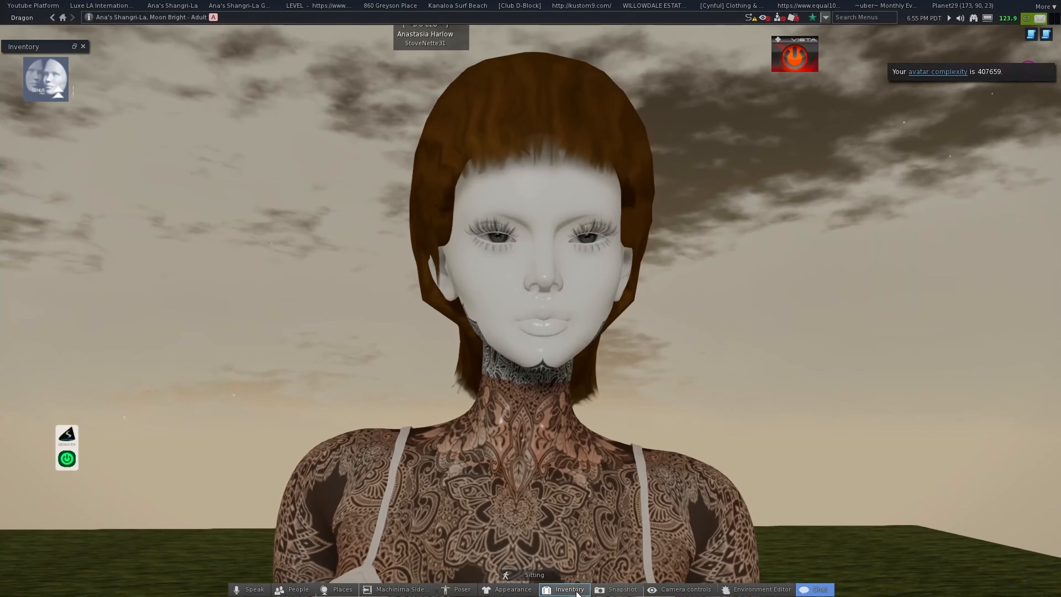
# Locate the Skin Test Brow Shape among the worn inventory items and open it for editing.
pyautogui.click(577, 592)
pyautogui.click(968, 94)
pyautogui.scroll(-5, 819, 272)
pyautogui.rightClick(778, 263)
pyautogui.click(797, 384)
pyautogui.moveTo(770, 220); pyautogui.dragTo(712, 220)
# Set the hair style's Volume, Front, Sides and Back, and Big Hair Front, Top and Back, all to 0.
pyautogui.click(732, 363)
pyautogui.moveTo(844, 218); pyautogui.dragTo(706, 204)
pyautogui.moveTo(741, 219); pyautogui.dragTo(704, 219)
pyautogui.moveTo(772, 234); pyautogui.dragTo(700, 241)
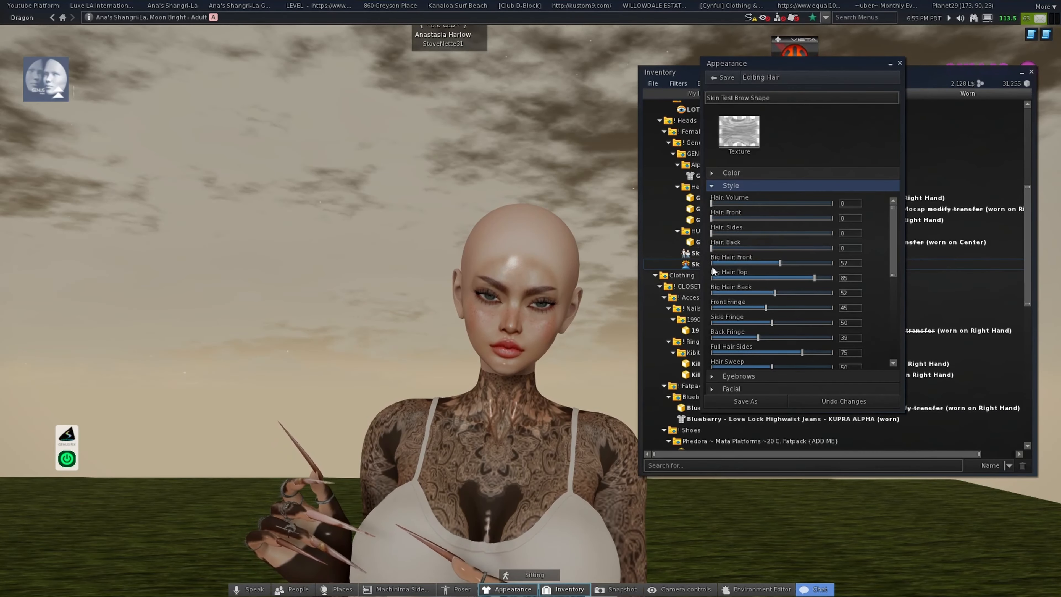
pyautogui.click(711, 292)
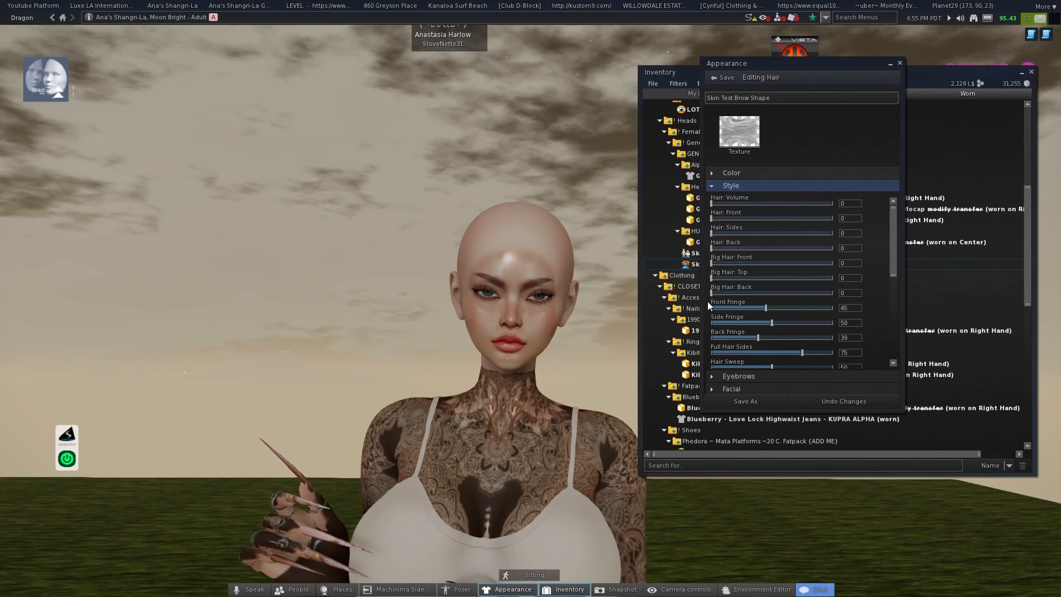
# Set the hair's Front Fringe, Side Fringe, Back Fringe and Full Hair Sides to 0.
pyautogui.click(711, 309)
pyautogui.click(715, 322)
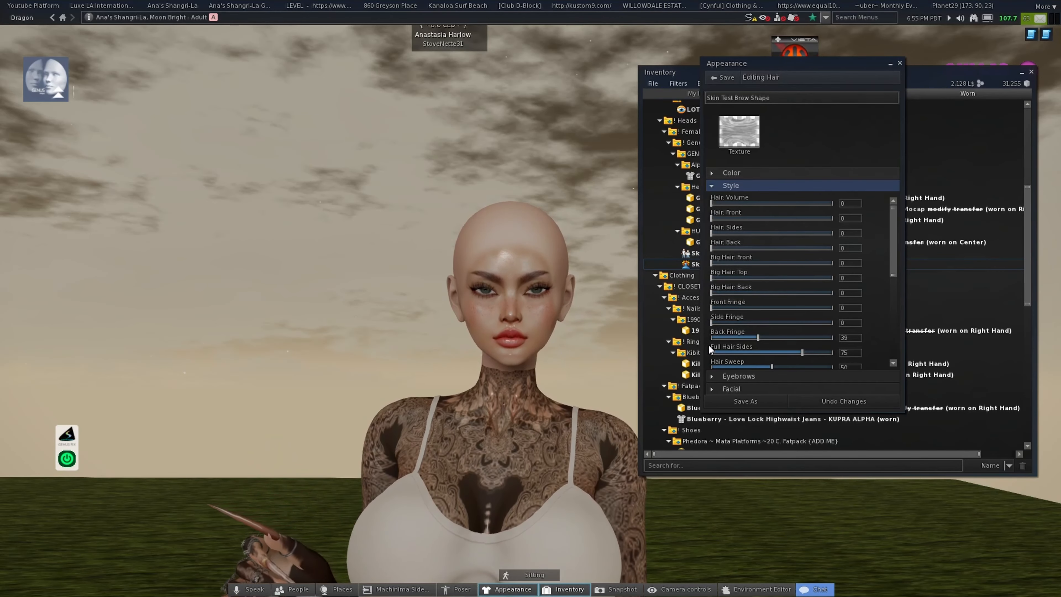
pyautogui.click(715, 352)
pyautogui.scroll(-5, 706, 334)
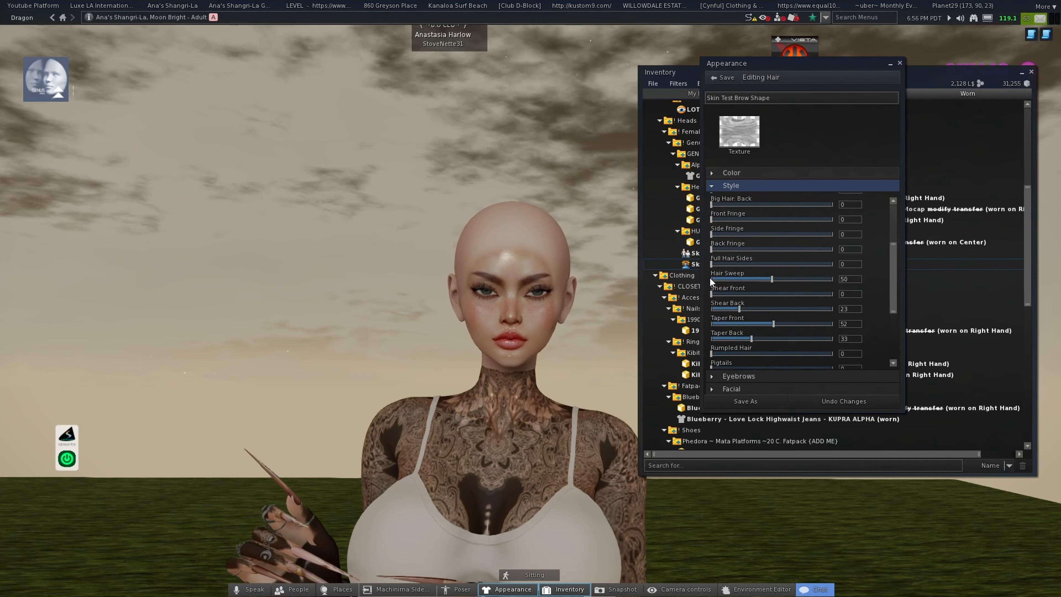
# Set the hair style's Hair Sweep, Shear Back, Taper Front and Taper Back to 0.
pyautogui.click(713, 324)
pyautogui.click(713, 339)
pyautogui.scroll(-6, 715, 333)
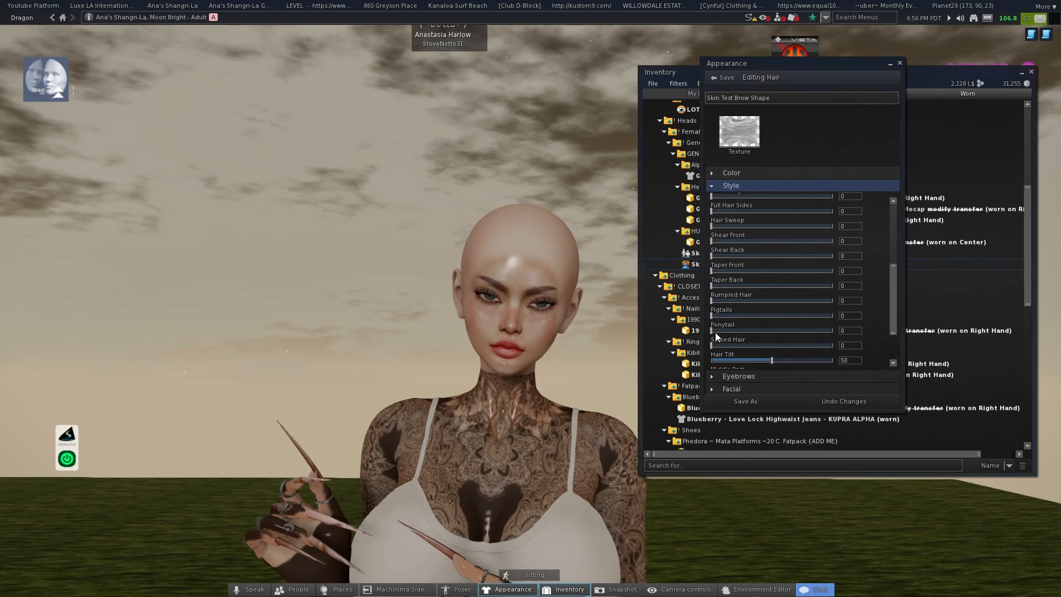
pyautogui.click(714, 323)
# Adjust the eyebrows to Size 20, Height 80, Arc 35 and Points 17, checking the brows on the face.
pyautogui.click(755, 376)
pyautogui.moveTo(504, 296); pyautogui.dragTo(530, 267)
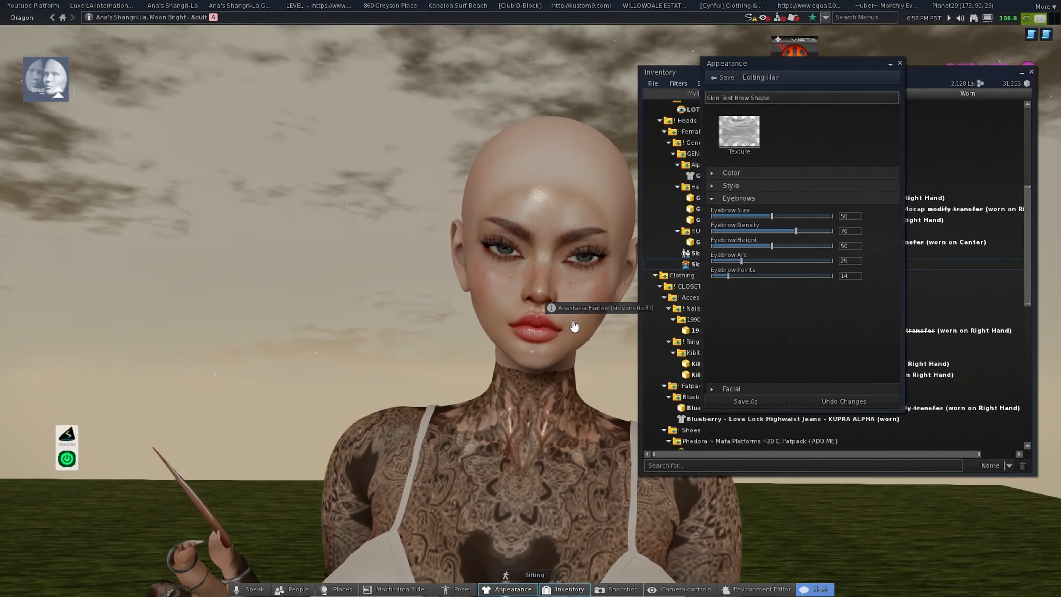
pyautogui.press('Escape')
pyautogui.moveTo(575, 326); pyautogui.dragTo(531, 267)
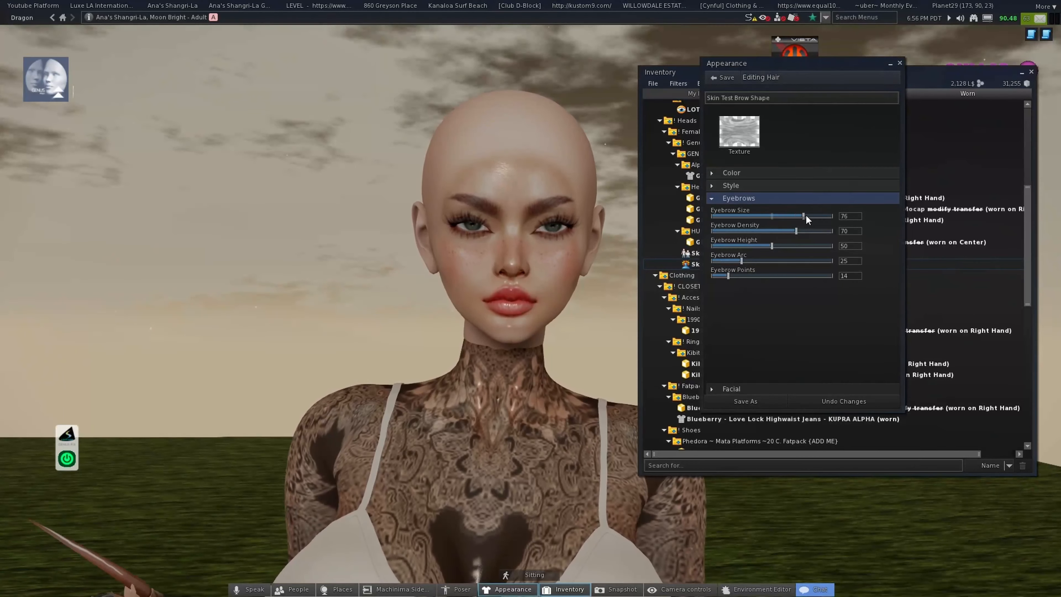
pyautogui.moveTo(806, 216); pyautogui.dragTo(756, 217)
pyautogui.moveTo(742, 260); pyautogui.dragTo(755, 261)
pyautogui.moveTo(728, 276); pyautogui.dragTo(713, 279)
pyautogui.moveTo(611, 293); pyautogui.dragTo(613, 277)
pyautogui.moveTo(712, 277); pyautogui.dragTo(745, 283)
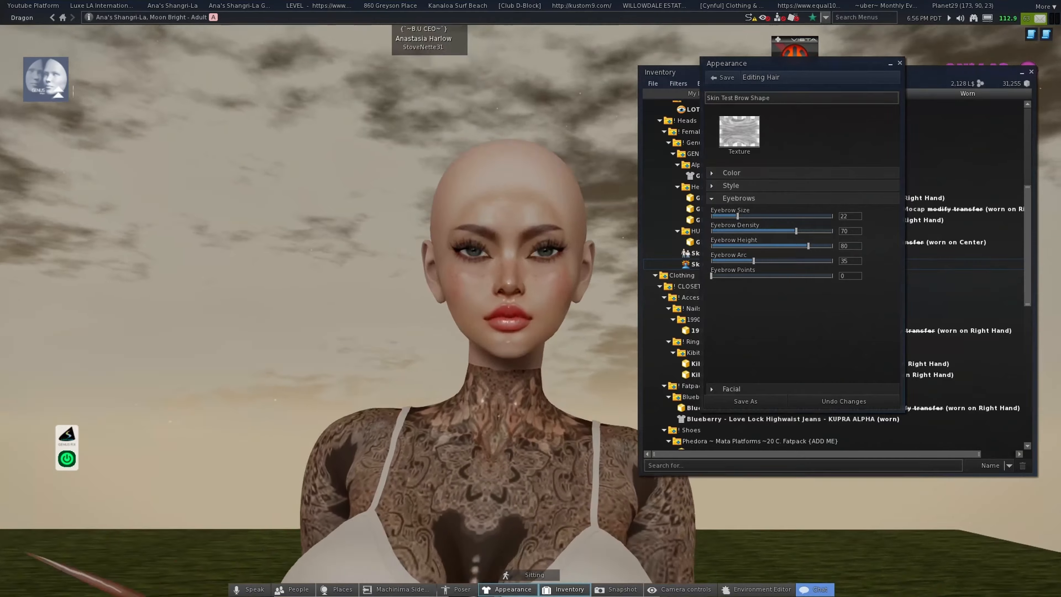
pyautogui.moveTo(711, 275); pyautogui.dragTo(732, 276)
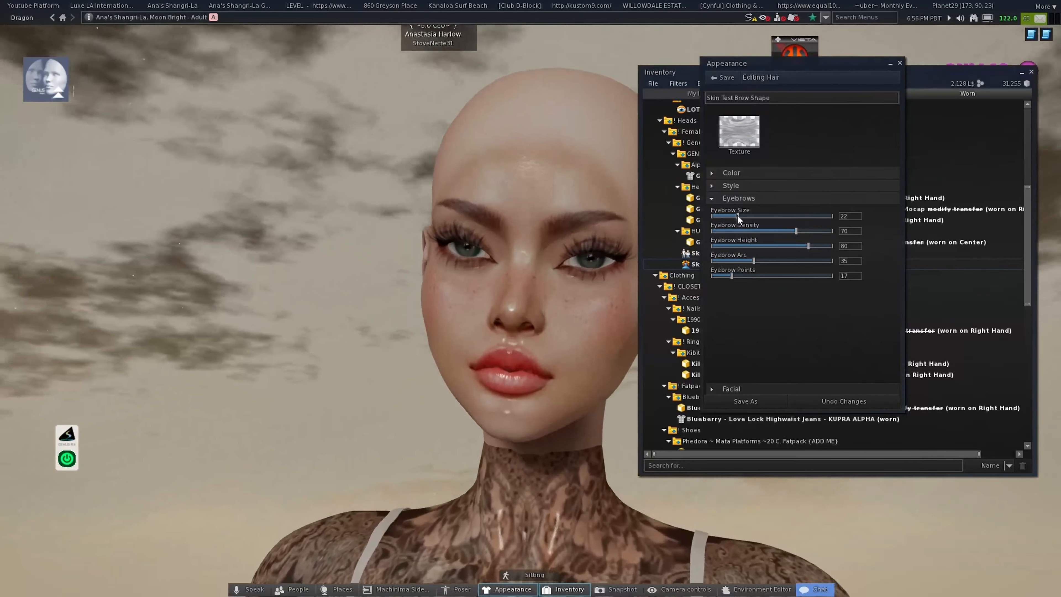
pyautogui.moveTo(738, 216); pyautogui.dragTo(736, 215)
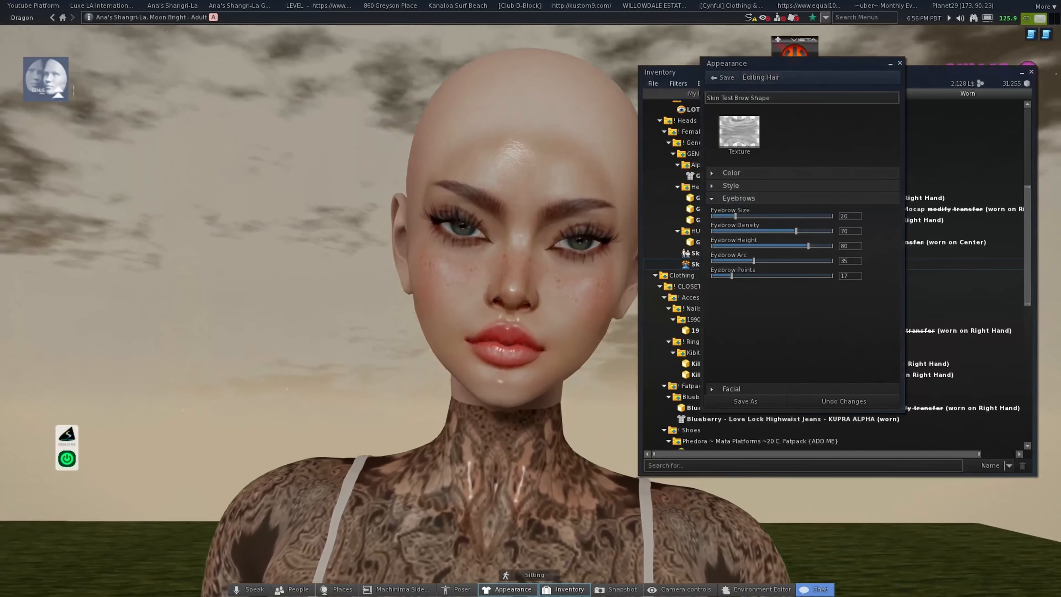
# Save the edited brow shape as a new item and minimize the appearance editor and inventory.
pyautogui.click(743, 403)
pyautogui.press('Return')
pyautogui.click(891, 63)
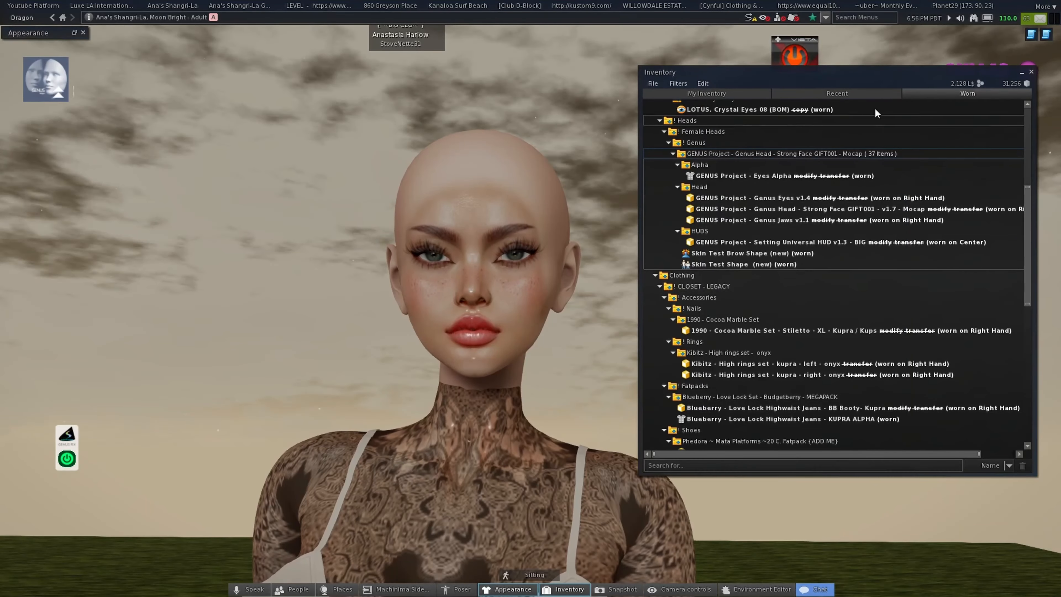
pyautogui.click(1021, 72)
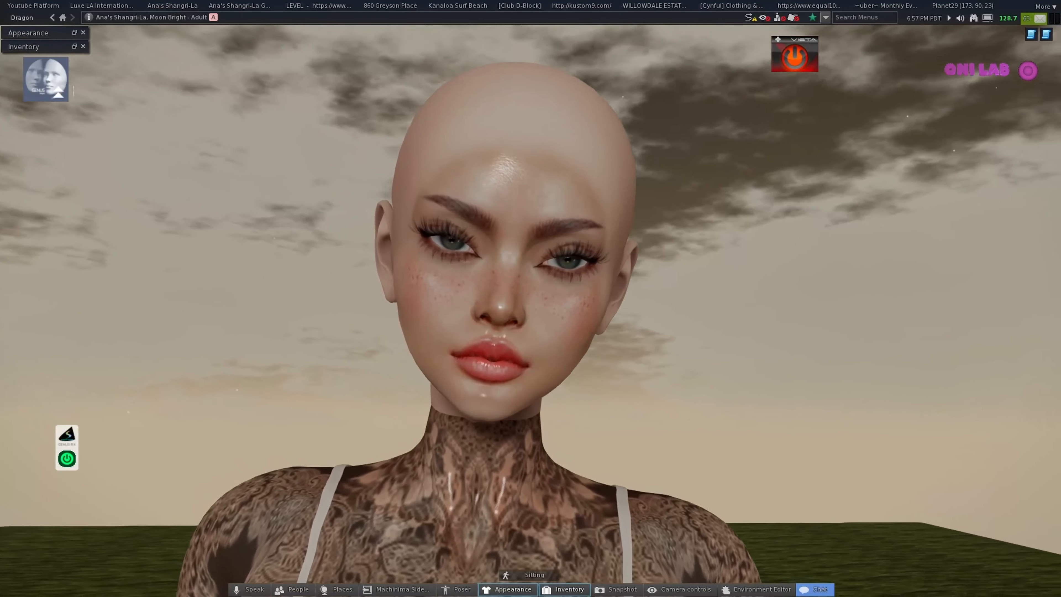
pyautogui.moveTo(512, 307); pyautogui.dragTo(512, 278)
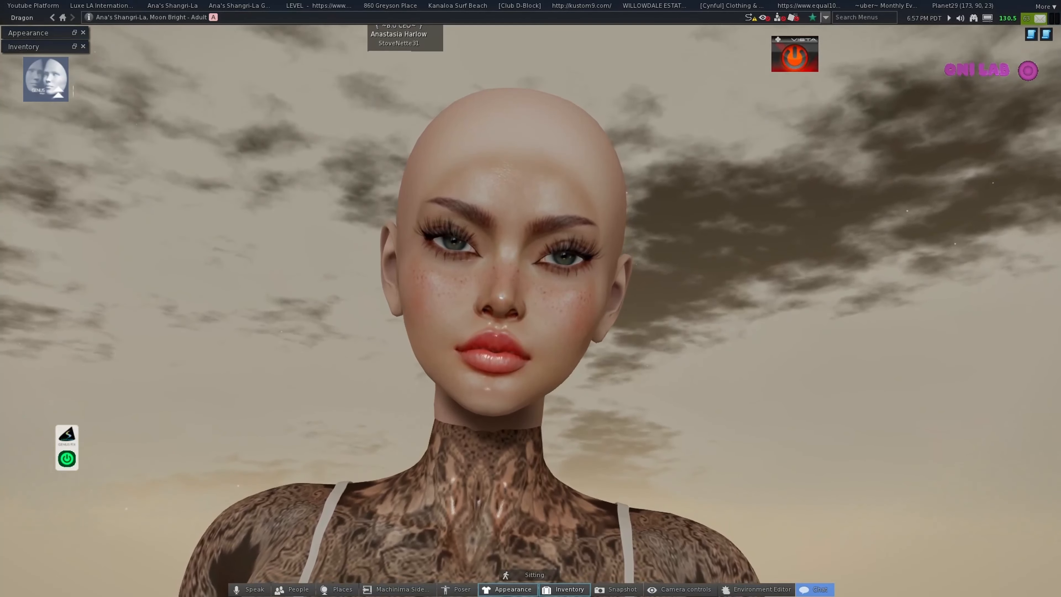
# Switch to Photoshop, duplicate Layer 2, and rename the original Face layer and the duplicate Face layer copy.
pyautogui.press('super')
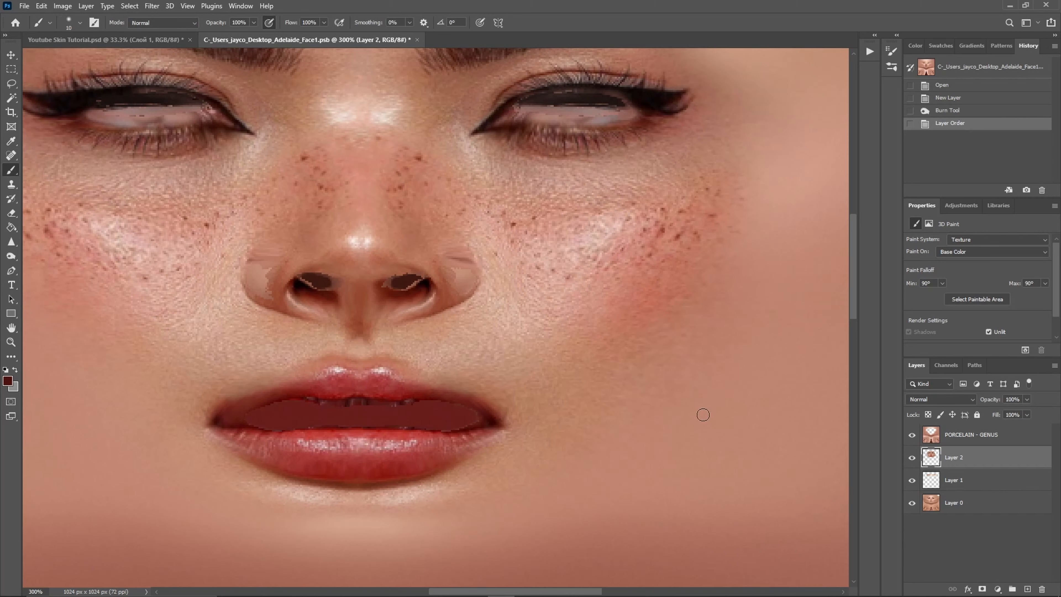
pyautogui.hotkey('ctrl', 'j')
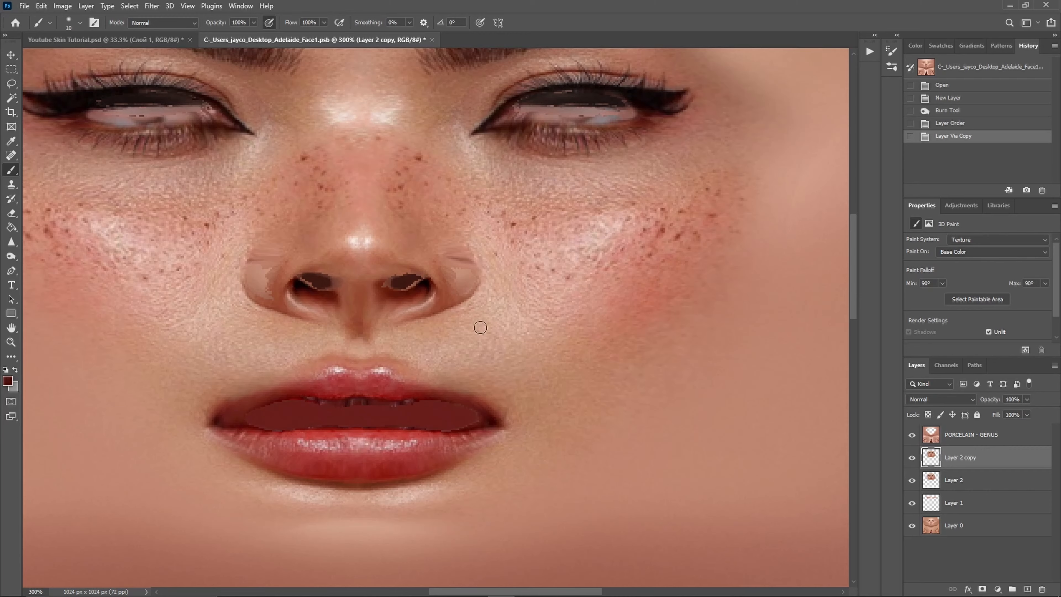
pyautogui.click(960, 484)
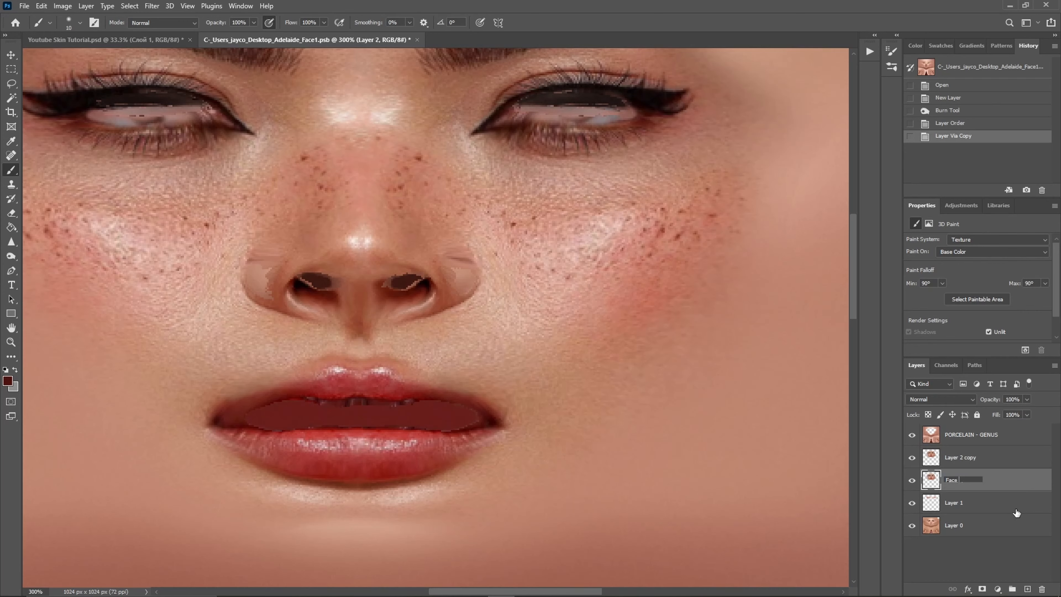
pyautogui.write('layer')
pyautogui.doubleClick(957, 448)
pyautogui.write('Fac')
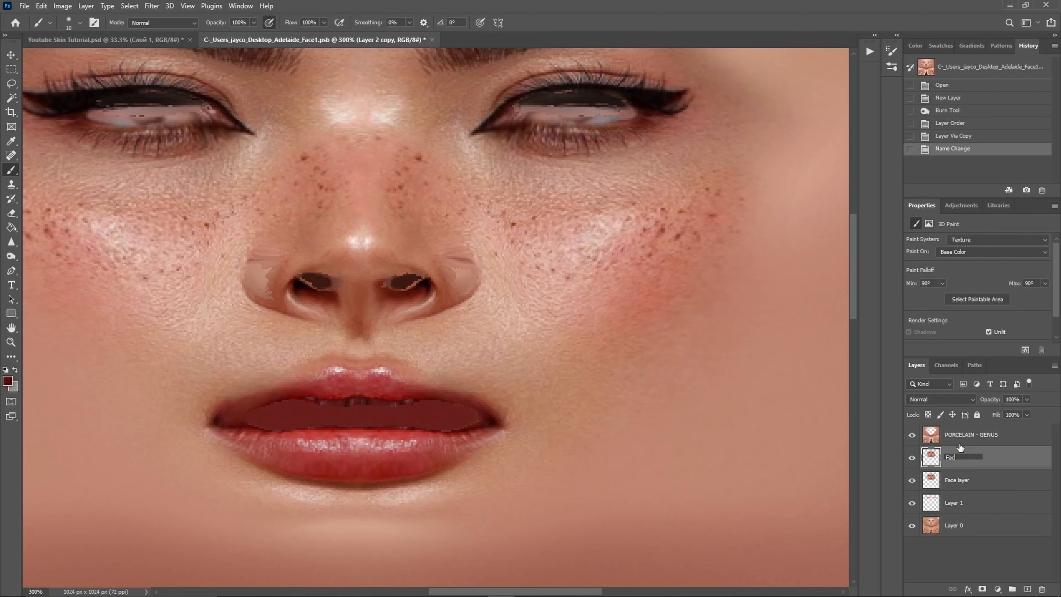
pyautogui.write('e layer copy')
# Retouch the skin along both outer nostril edges on the freckled face layer copy with the Spot Healing Brush.
pyautogui.click(11, 170)
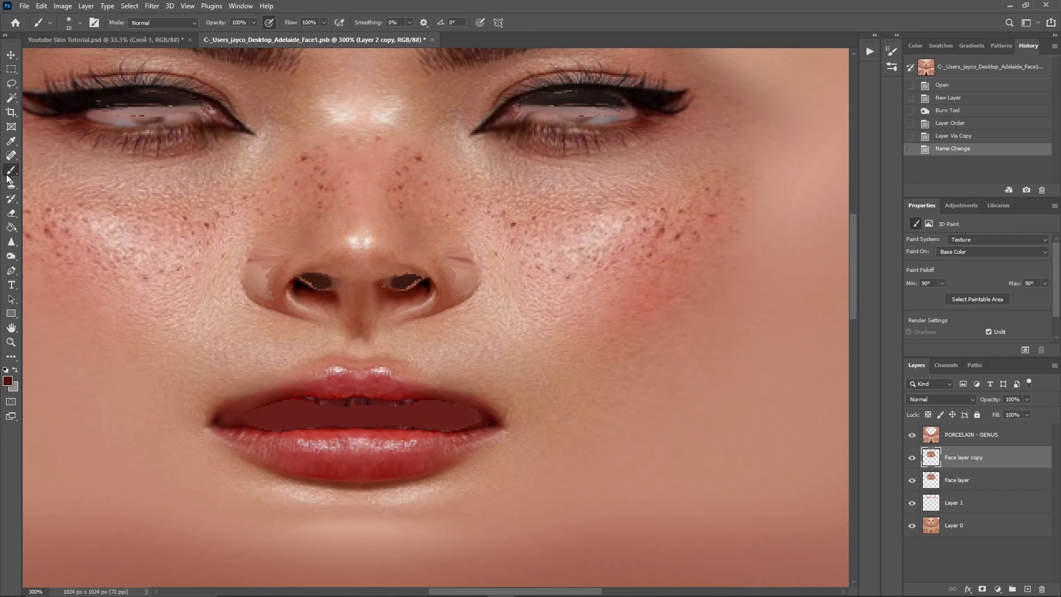
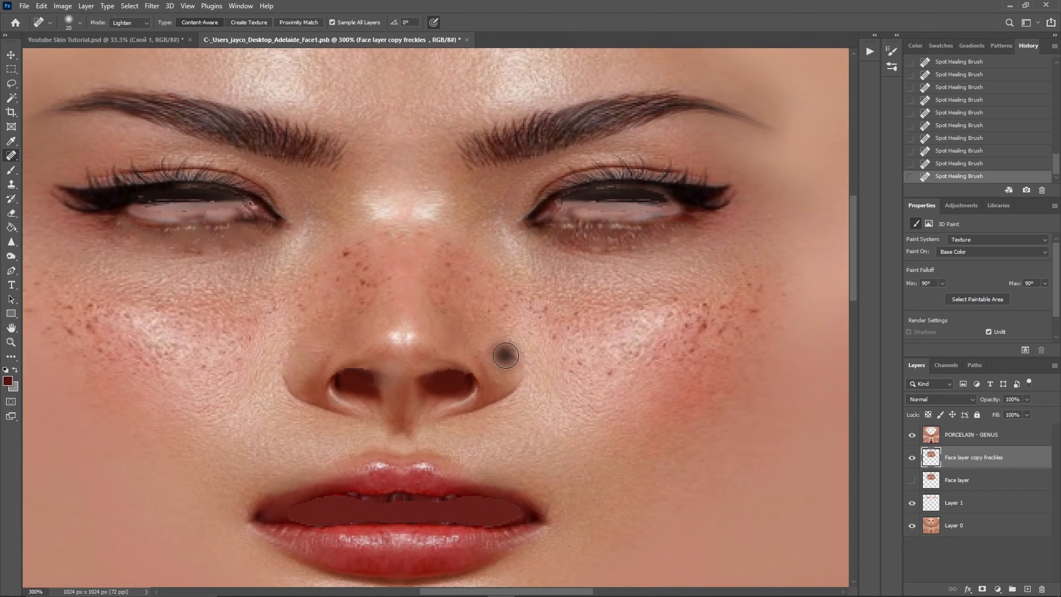
pyautogui.moveTo(438, 375)
pyautogui.mouseDown()
pyautogui.moveTo(504, 343)
pyautogui.moveTo(478, 349)
pyautogui.mouseUp()
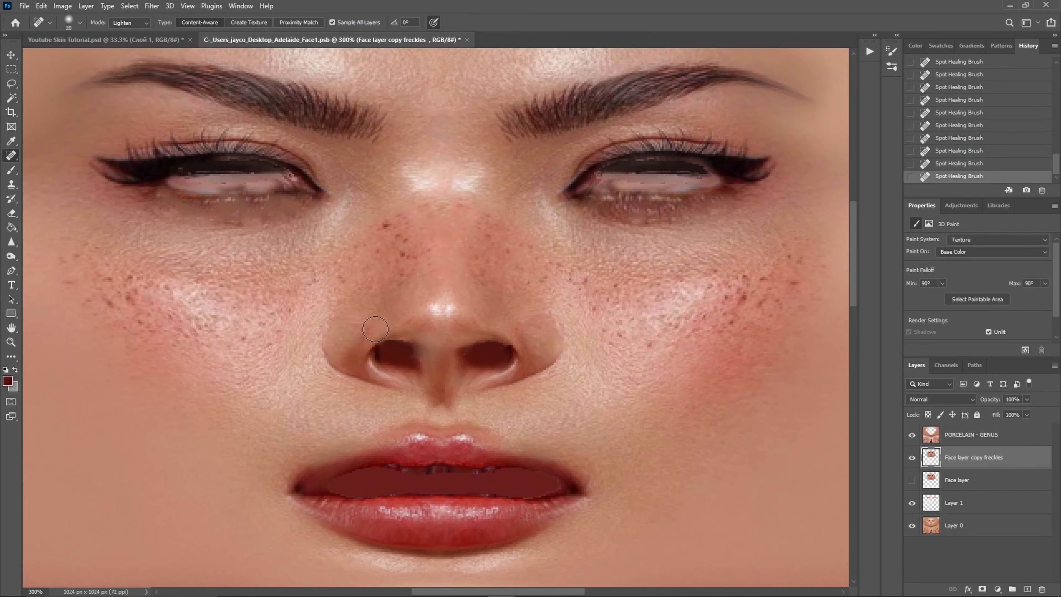
pyautogui.moveTo(363, 332)
pyautogui.mouseDown()
pyautogui.moveTo(350, 327)
pyautogui.moveTo(343, 354)
pyautogui.mouseUp()
pyautogui.scroll(-3, 563, 329)
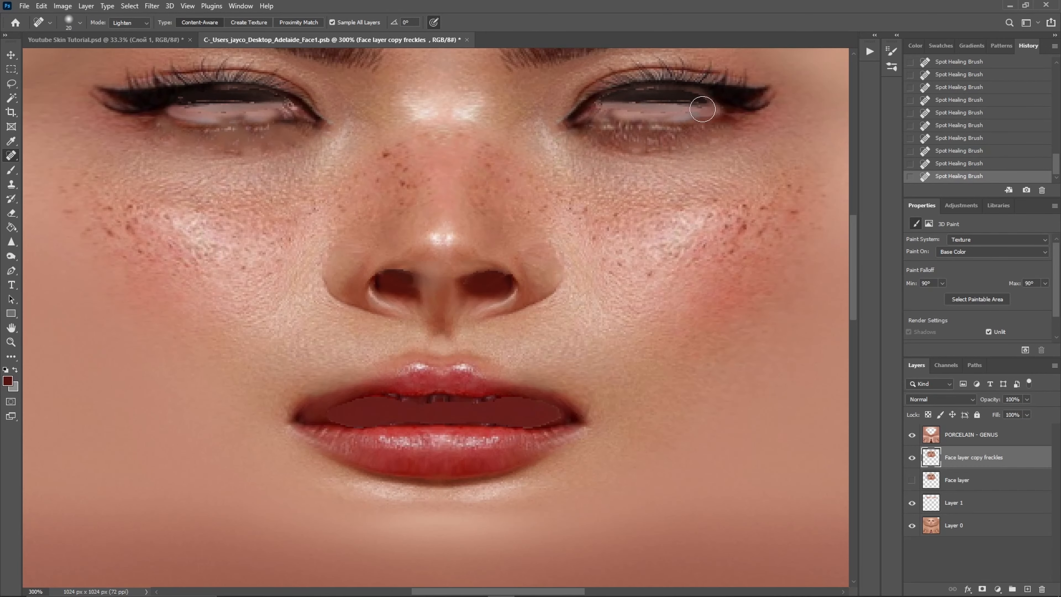
# Remove the lower lashes beneath both eyes with the Spot Healing Brush.
pyautogui.scroll(3, 263, 210)
pyautogui.click(656, 204)
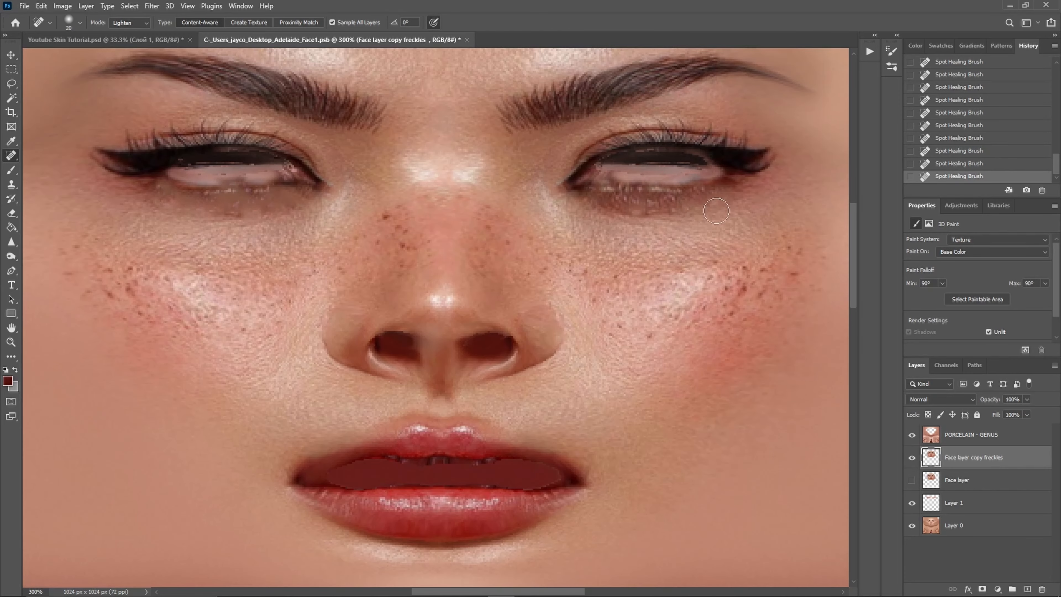
pyautogui.scroll(2, 403, 256)
pyautogui.moveTo(288, 230); pyautogui.dragTo(313, 235)
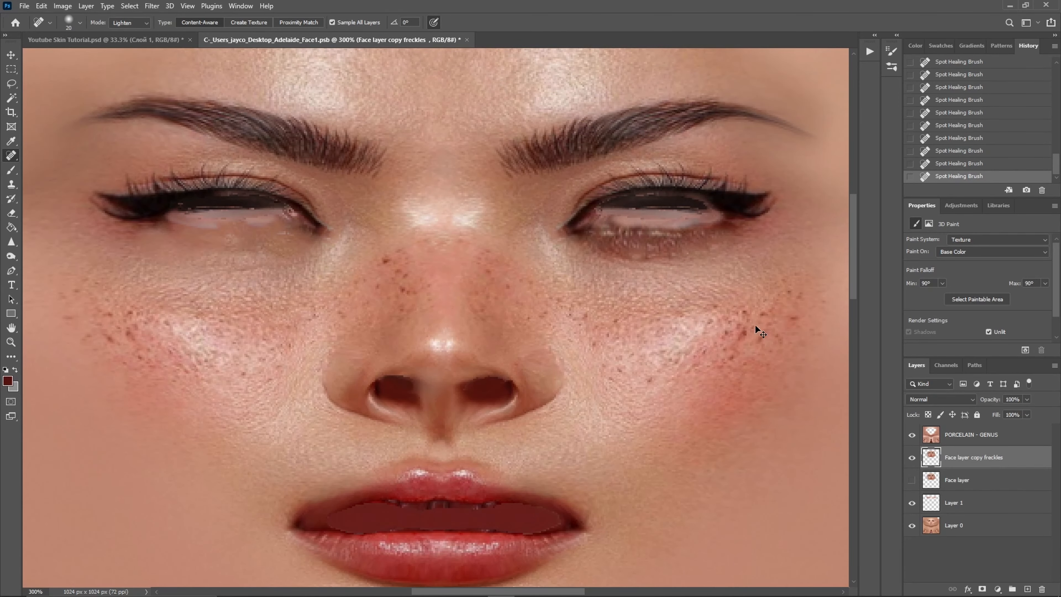
pyautogui.moveTo(576, 228); pyautogui.dragTo(747, 232)
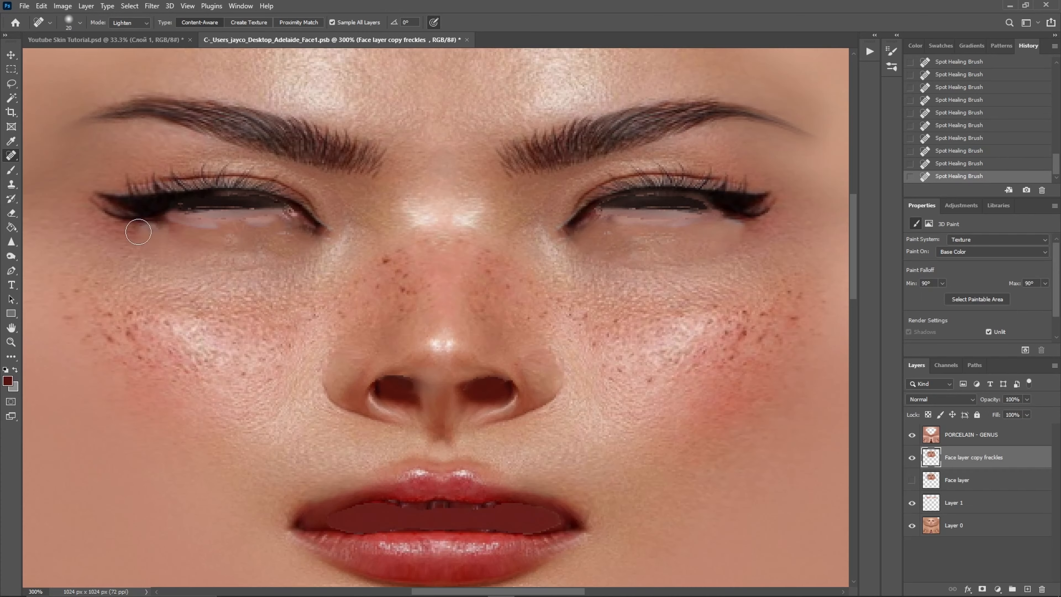
# Reshape the upper lip on the freckled face layer copy with Liquify, using a brush size of 45.
pyautogui.scroll(-4, 568, 398)
pyautogui.scroll(1, 567, 398)
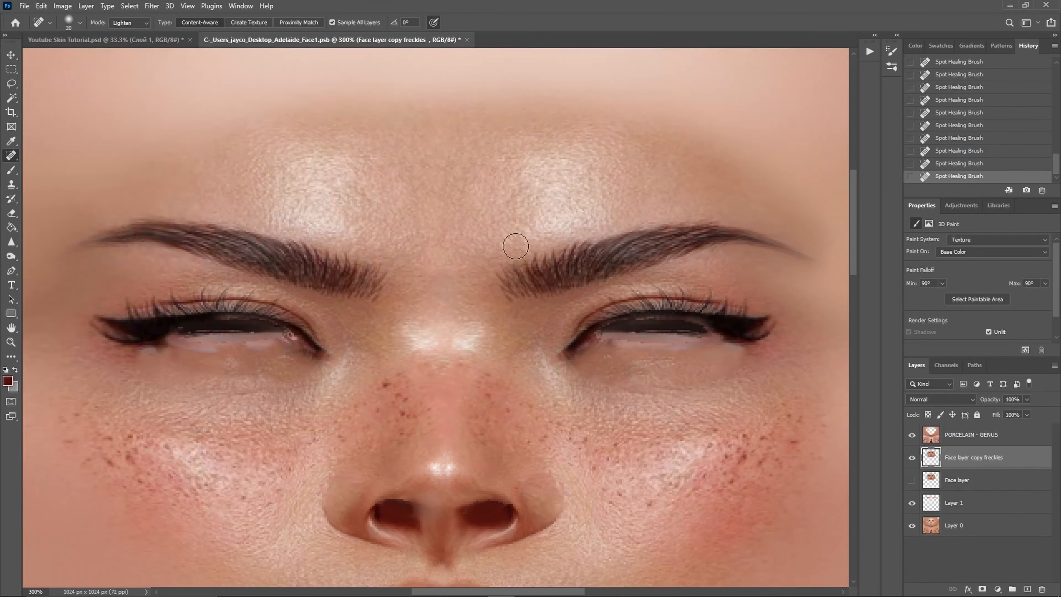
pyautogui.click(152, 5)
pyautogui.click(163, 14)
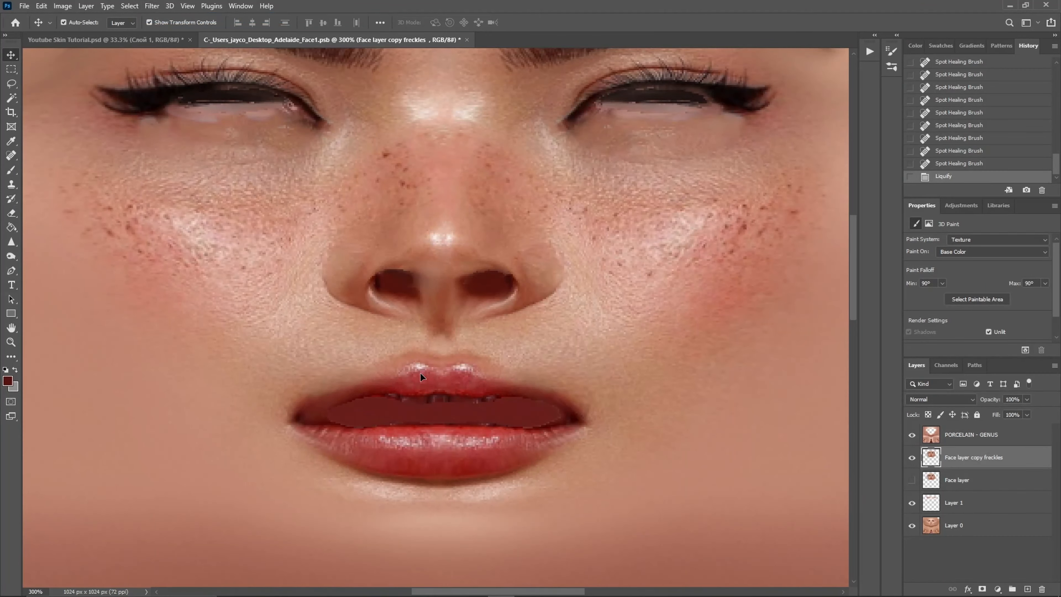
pyautogui.scroll(-1, 435, 393)
pyautogui.hotkey('ctrl', 'shift', 'x')
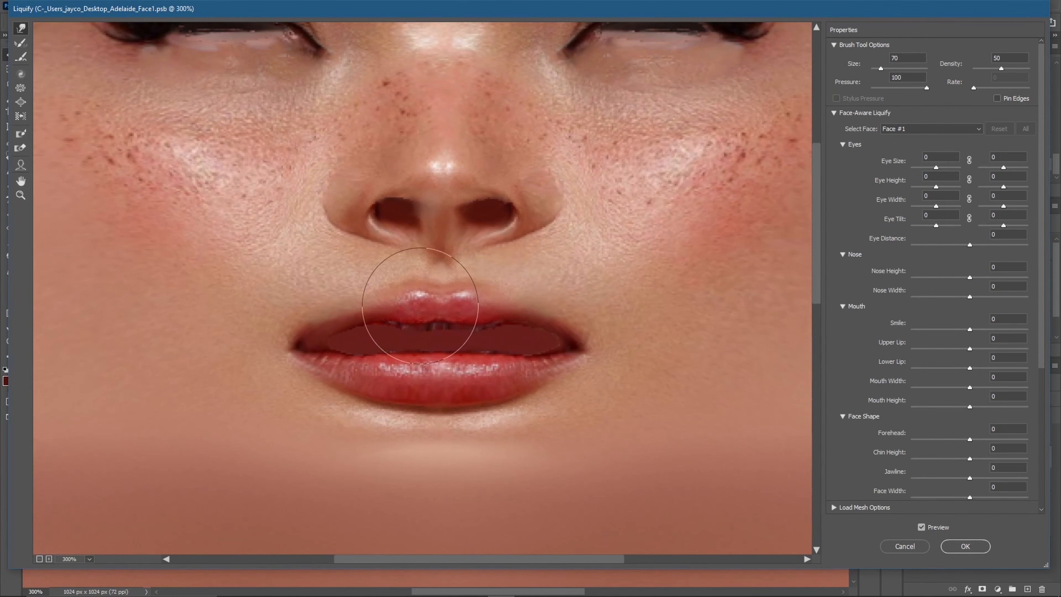
pyautogui.hotkey('ctrl', 'z')
pyautogui.hotkey('ctrl', 'z')
pyautogui.hotkey('ctrl', 'z')
pyautogui.press('[')
pyautogui.press('[')
pyautogui.press('[')
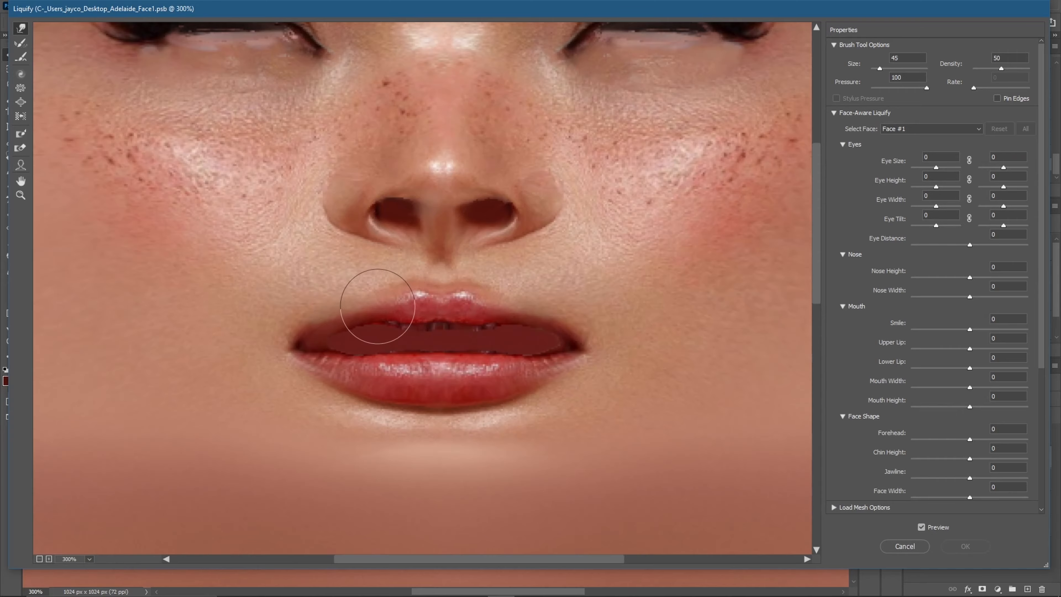
pyautogui.moveTo(377, 306); pyautogui.dragTo(498, 313)
pyautogui.press('Return')
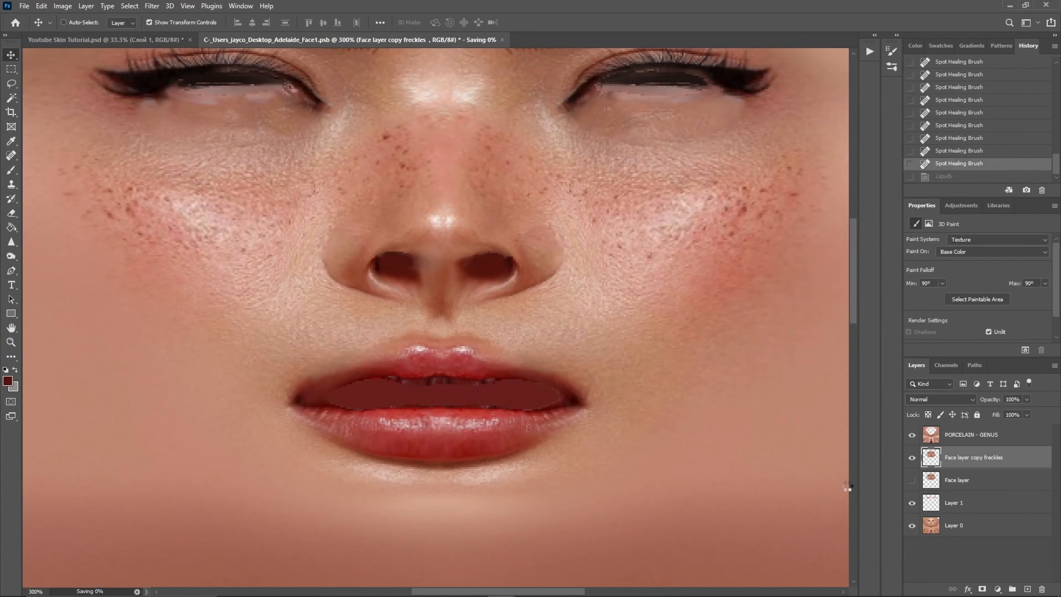
# Export the retouched head texture as a 1024 x 1024 px JPG at 100% quality.
pyautogui.scroll(3, 634, 433)
pyautogui.hotkey('alt', 'shift', 'ctrl', 'w')
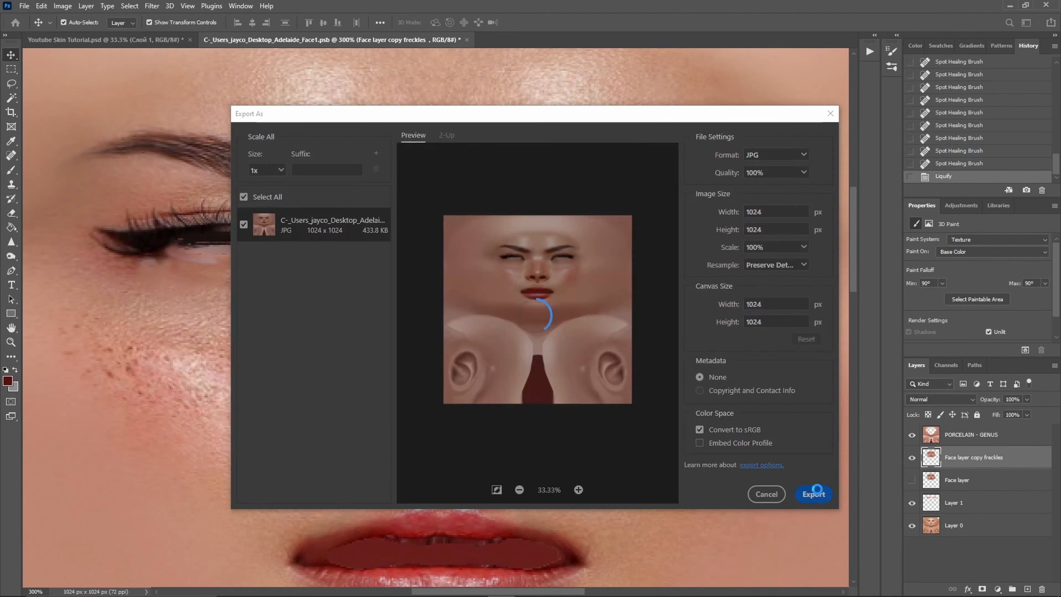
pyautogui.click(813, 494)
pyautogui.click(748, 536)
# Switch to Second Life and open the worn Skin Test Brow Shape (new) for editing.
pyautogui.click(372, 589)
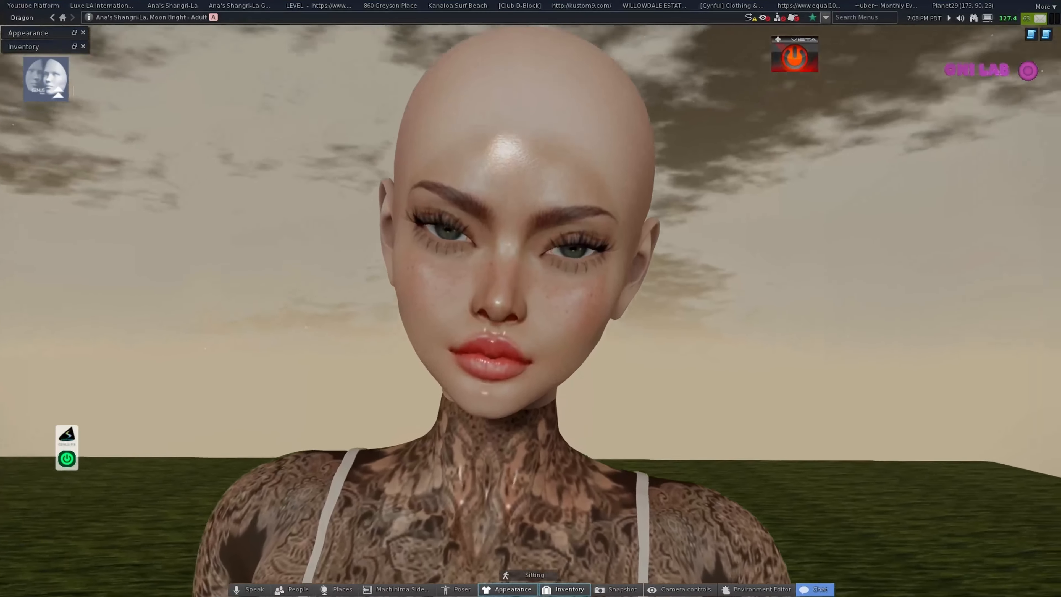
pyautogui.moveTo(539, 298); pyautogui.dragTo(555, 334)
pyautogui.hotkey('ctrl', 'i')
pyautogui.rightClick(723, 256)
pyautogui.click(736, 378)
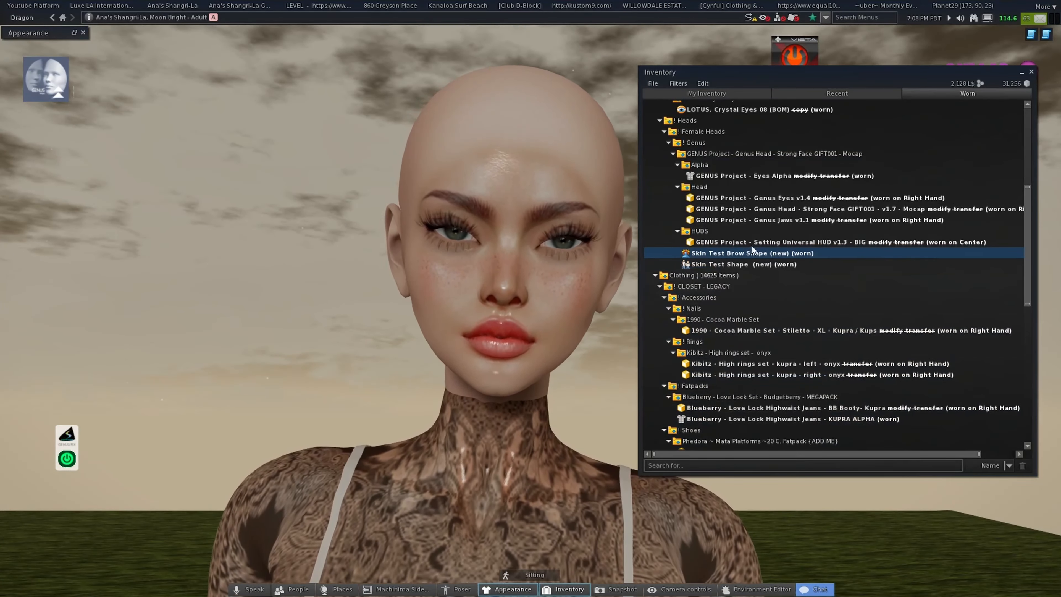
pyautogui.click(738, 287)
# Set Eyebrow Arc to 8 and Eyebrow Points to 35, and fine-tune Eyebrow Height and Size.
pyautogui.click(745, 276)
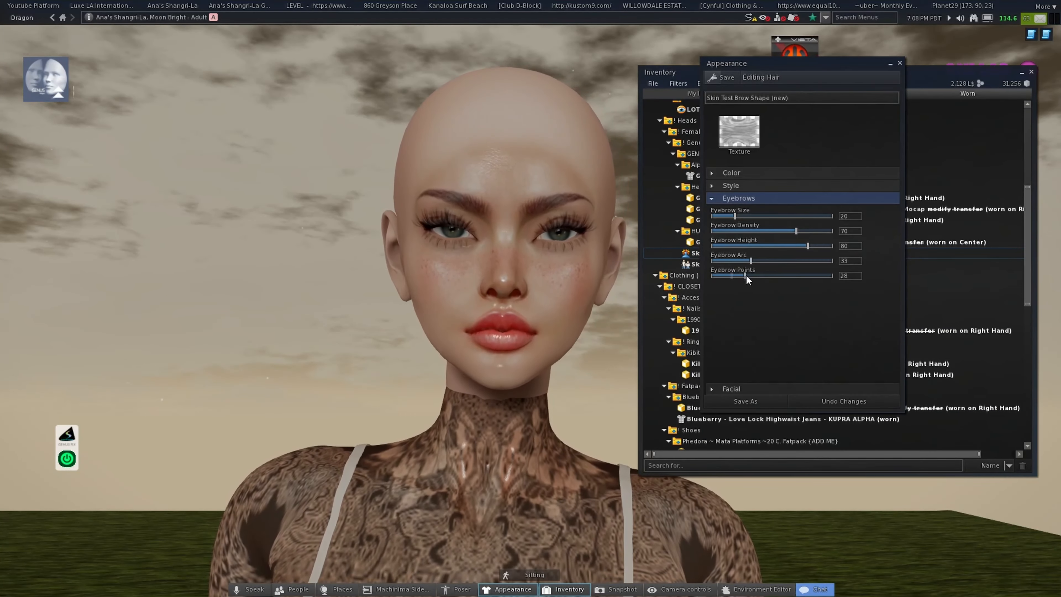
pyautogui.moveTo(709, 283); pyautogui.dragTo(821, 251)
pyautogui.moveTo(532, 251); pyautogui.dragTo(533, 229)
pyautogui.moveTo(726, 277)
pyautogui.mouseDown()
pyautogui.moveTo(753, 281)
pyautogui.moveTo(711, 281)
pyautogui.mouseUp()
pyautogui.moveTo(533, 251); pyautogui.dragTo(533, 280)
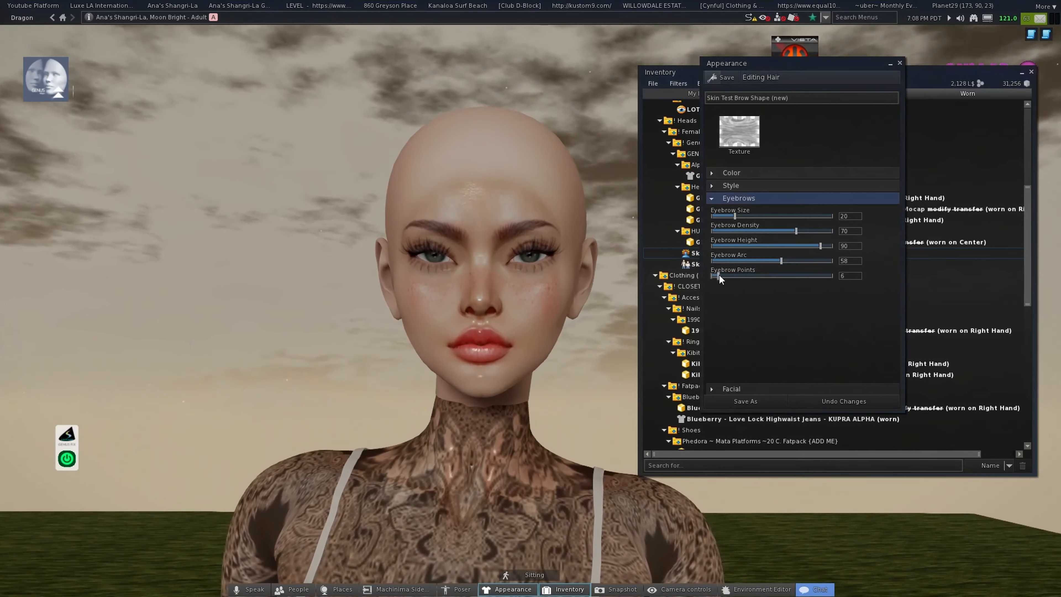
pyautogui.moveTo(714, 277)
pyautogui.mouseDown()
pyautogui.moveTo(822, 264)
pyautogui.moveTo(721, 263)
pyautogui.mouseUp()
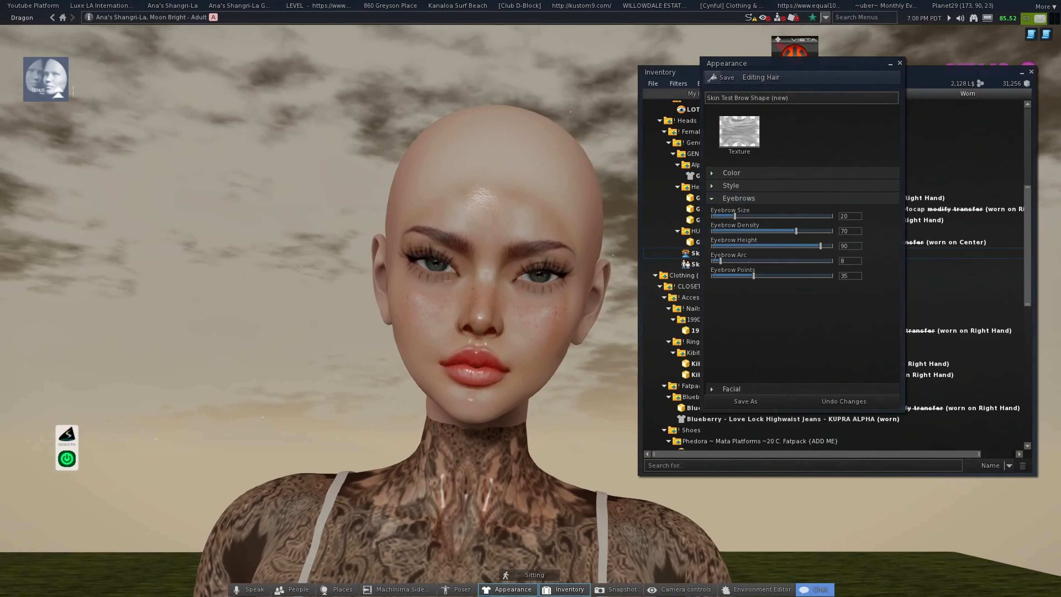
pyautogui.moveTo(821, 246); pyautogui.dragTo(807, 247)
pyautogui.moveTo(736, 216)
pyautogui.mouseDown()
pyautogui.moveTo(772, 218)
pyautogui.moveTo(731, 226)
pyautogui.moveTo(750, 222)
pyautogui.mouseUp()
pyautogui.moveTo(532, 251); pyautogui.dragTo(532, 234)
# Save the revised brow shape as another new item and close its editor.
pyautogui.click(746, 401)
pyautogui.click(508, 279)
pyautogui.click(899, 63)
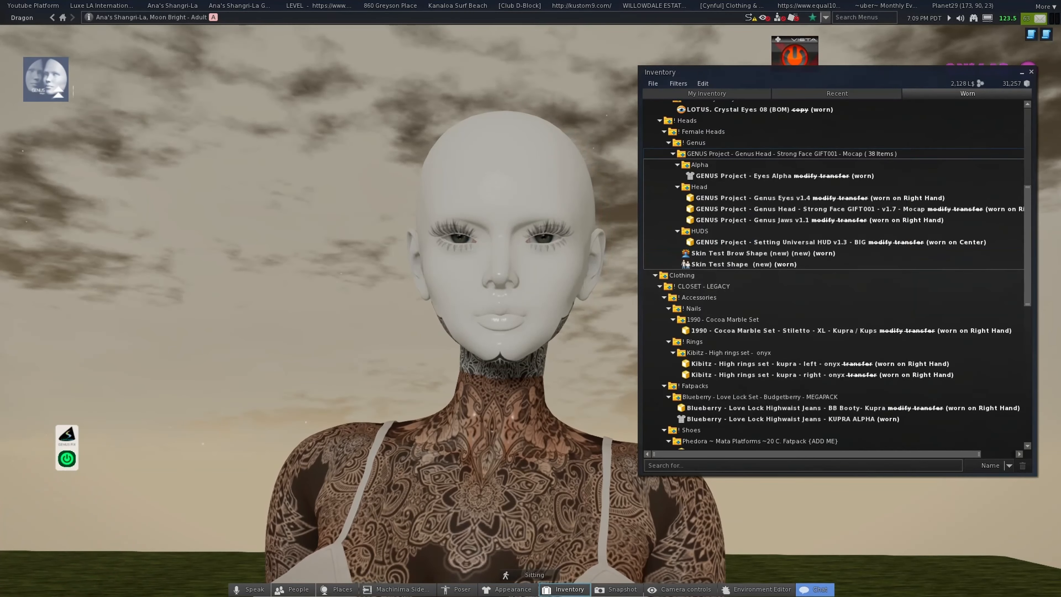
# Locate the worn New Tattoo in the full inventory and open it for editing.
pyautogui.scroll(-8, 781, 234)
pyautogui.scroll(3, 840, 284)
pyautogui.click(707, 94)
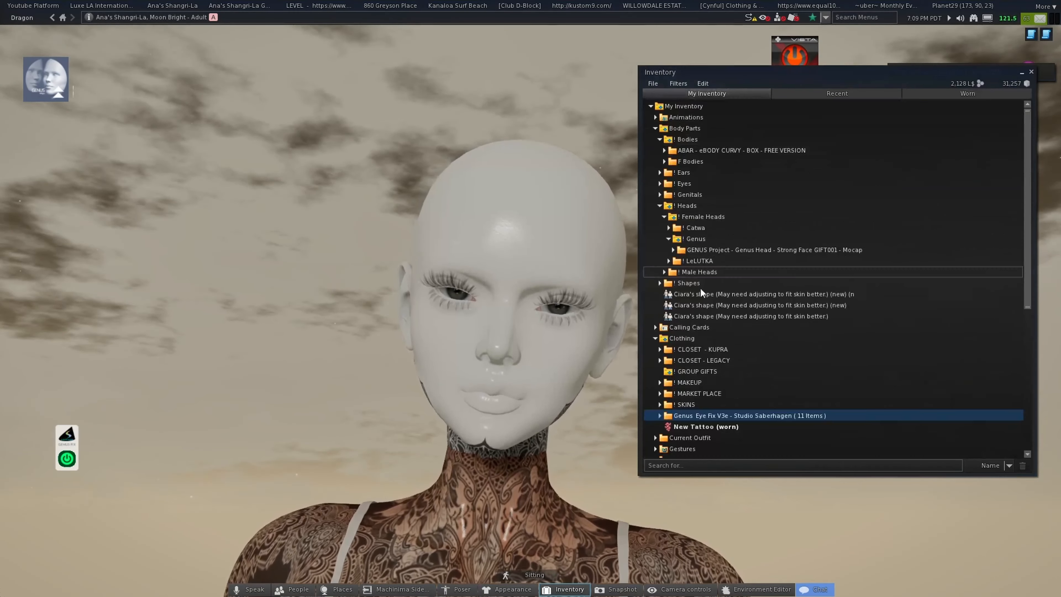
pyautogui.rightClick(686, 427)
pyautogui.click(701, 539)
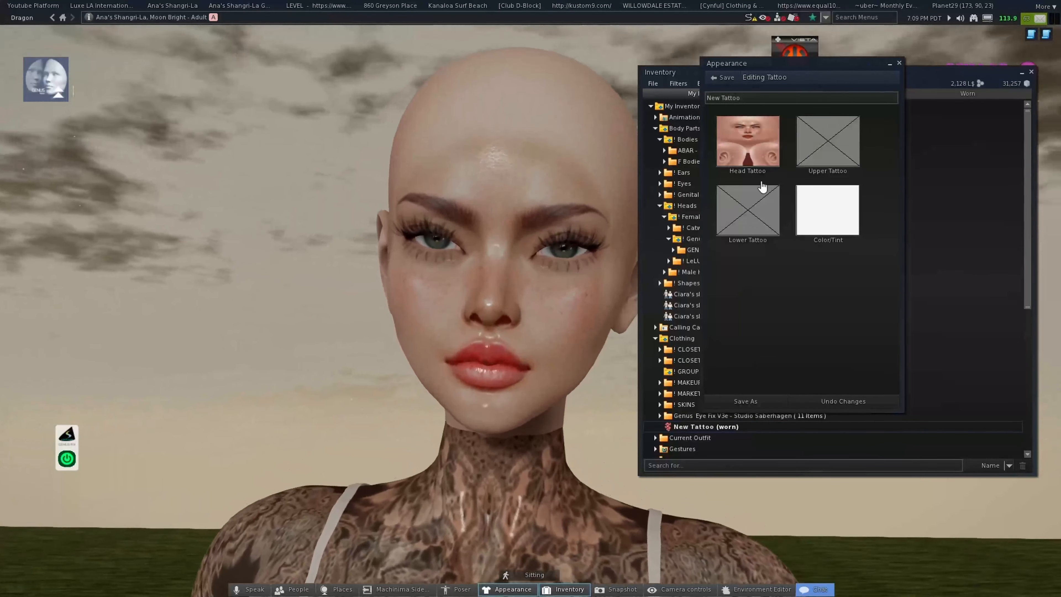
# Minimize the tattoo editor and the inventory, and bring up the system taskbar.
pyautogui.click(889, 64)
pyautogui.click(1018, 74)
pyautogui.press('super')
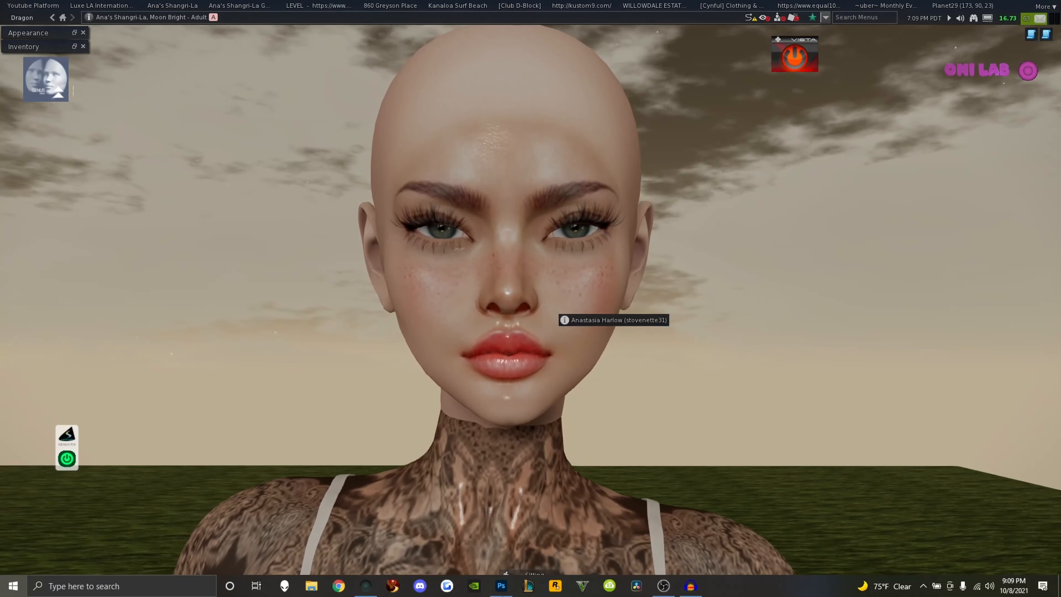
# Switch to Photoshop and open the freckled face layer in Liquify, ready to warp the brows with the Forward Warp tool.
pyautogui.click(501, 587)
pyautogui.scroll(2, 407, 259)
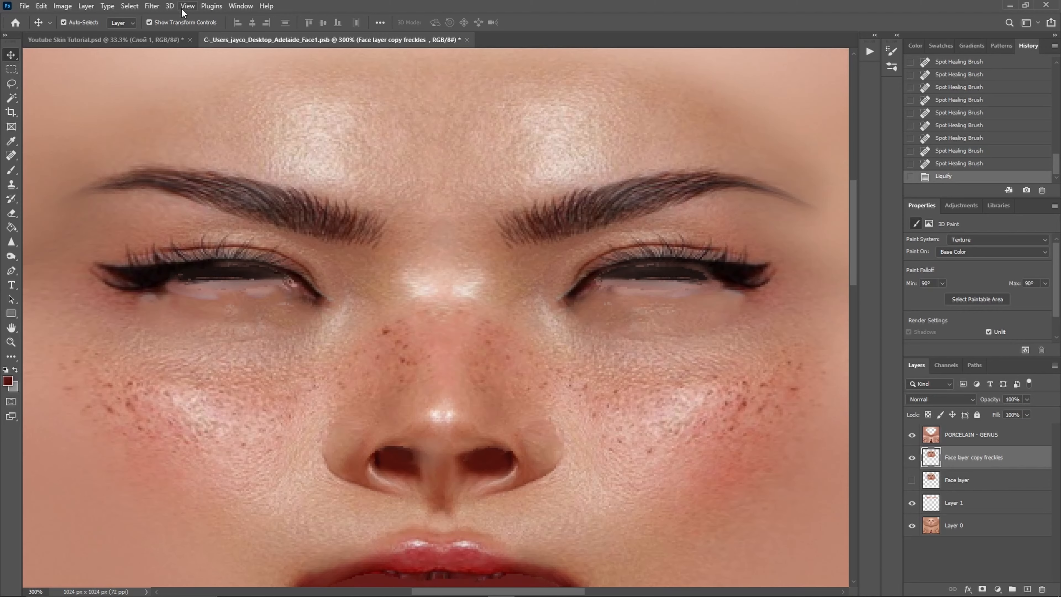
pyautogui.click(153, 6)
pyautogui.click(167, 109)
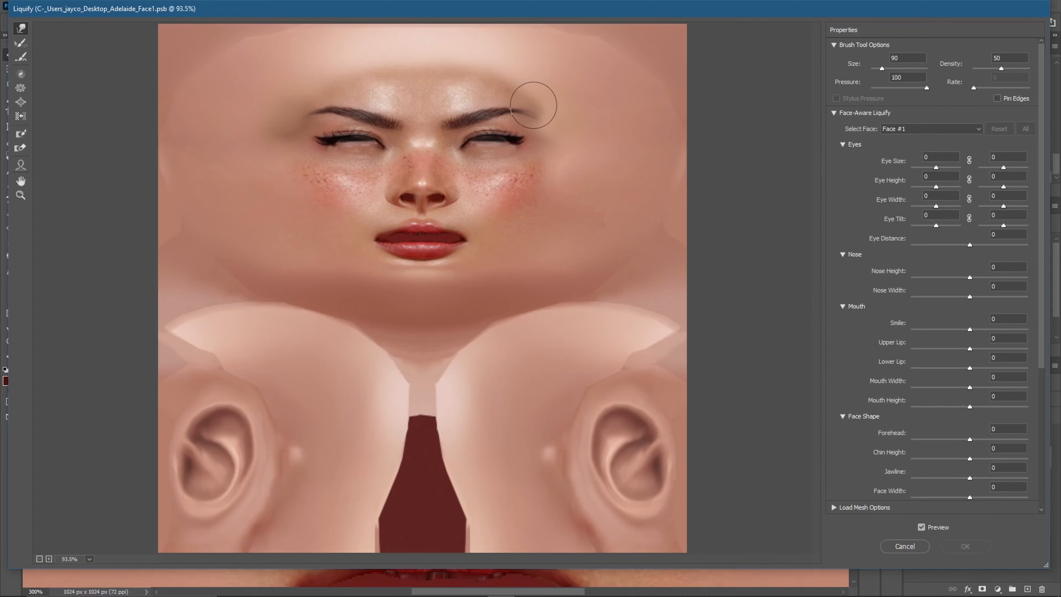
pyautogui.press('z')
pyautogui.click(572, 140)
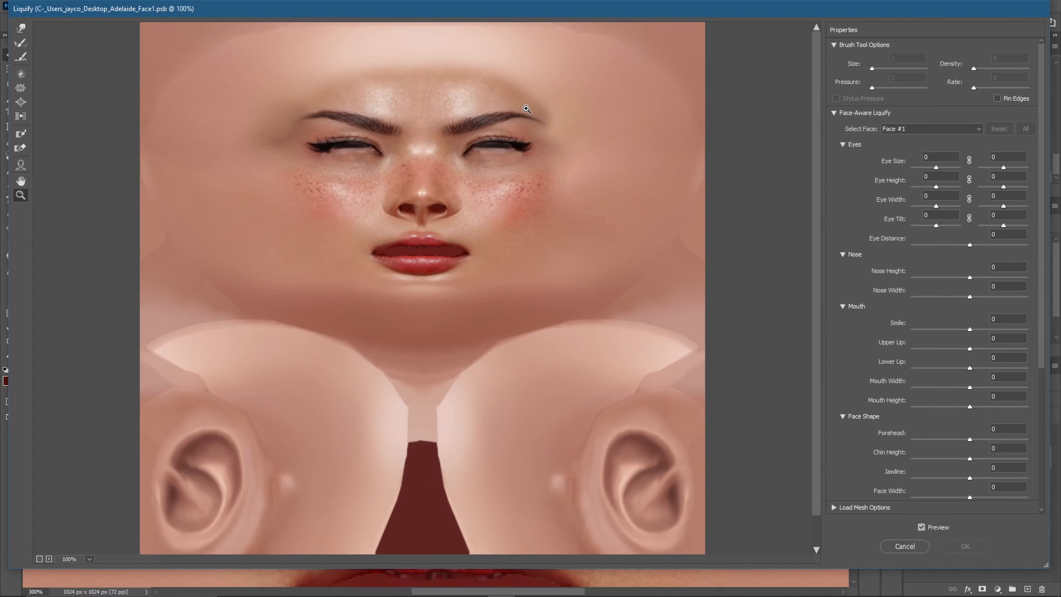
pyautogui.click(21, 28)
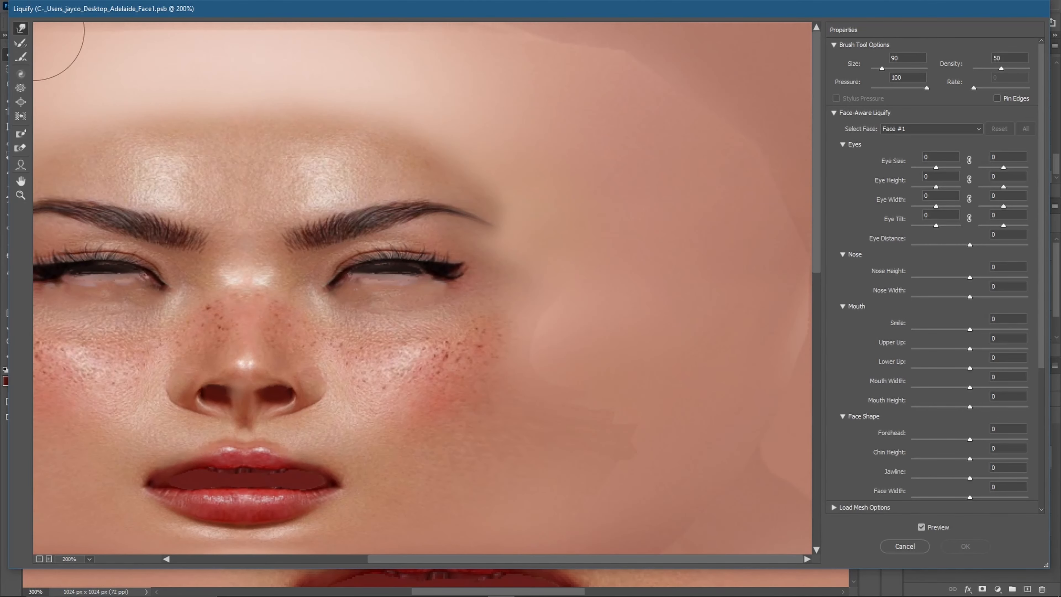
pyautogui.moveTo(489, 199)
pyautogui.mouseDown()
pyautogui.moveTo(500, 216)
pyautogui.moveTo(517, 214)
pyautogui.moveTo(502, 224)
pyautogui.mouseUp()
pyautogui.hotkey('ctrl', 'z')
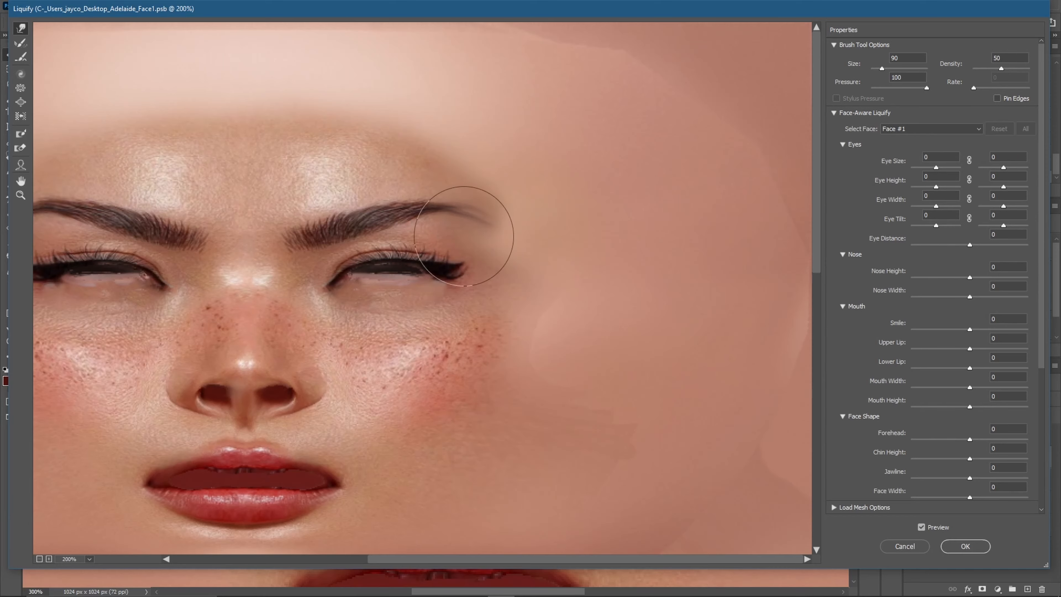
pyautogui.hotkey('ctrl', 'z')
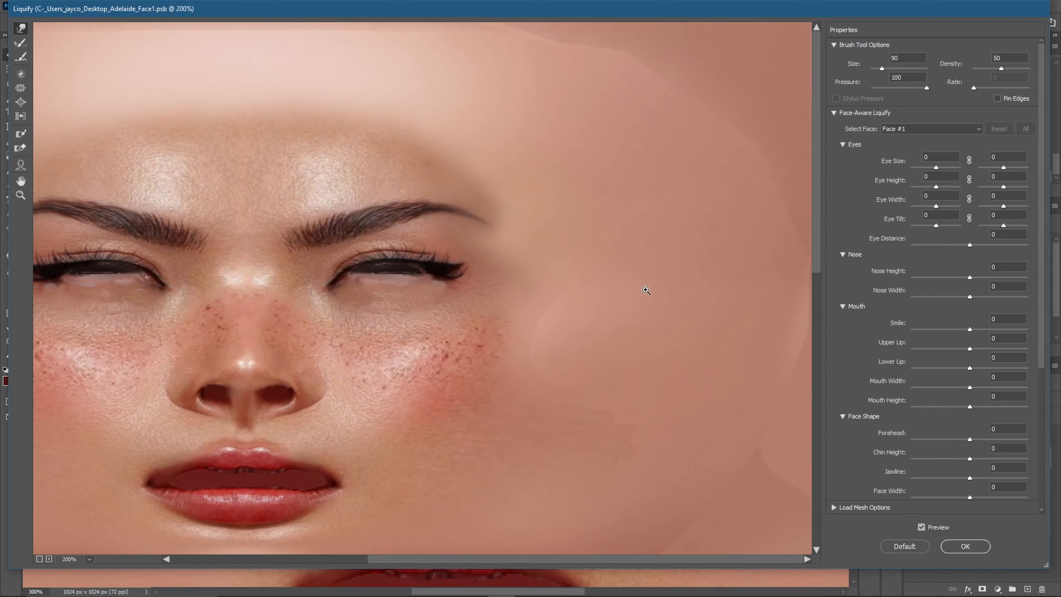
# Warp the outer ends of both eyebrows with the 90-size Forward Warp brush and apply Liquify.
pyautogui.hscroll(-2, 595, 294)
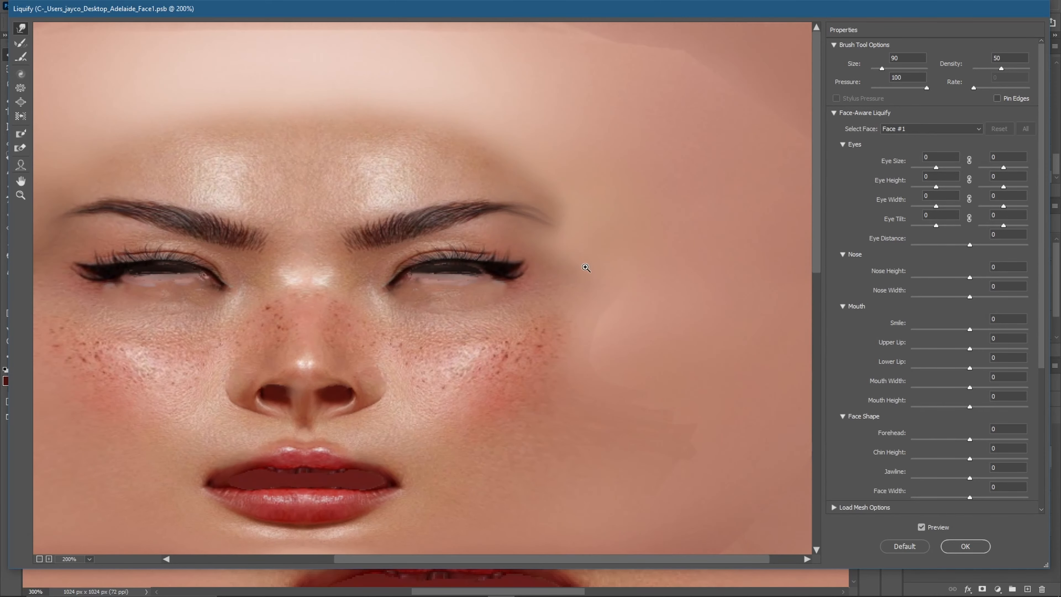
pyautogui.moveTo(540, 226); pyautogui.dragTo(527, 223)
pyautogui.moveTo(42, 228); pyautogui.dragTo(156, 223)
pyautogui.click(958, 546)
# Activate the Brush tool and choose a very dark red, nearly black foreground colour.
pyautogui.moveTo(547, 289); pyautogui.dragTo(525, 333)
pyautogui.moveTo(493, 577); pyautogui.dragTo(482, 420)
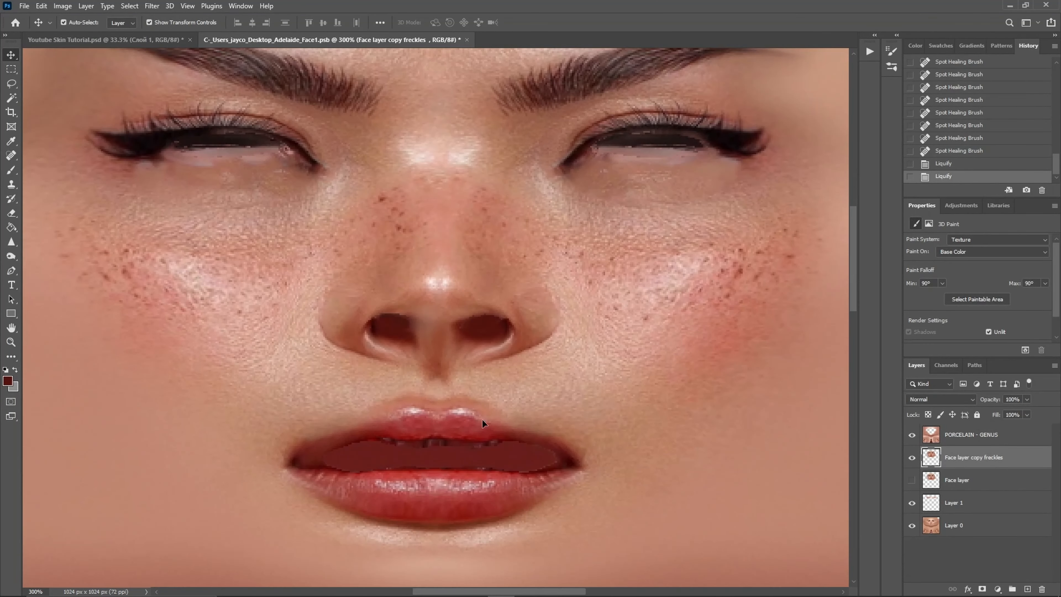
pyautogui.moveTo(306, 187); pyautogui.dragTo(313, 222)
pyautogui.scroll(3, 609, 288)
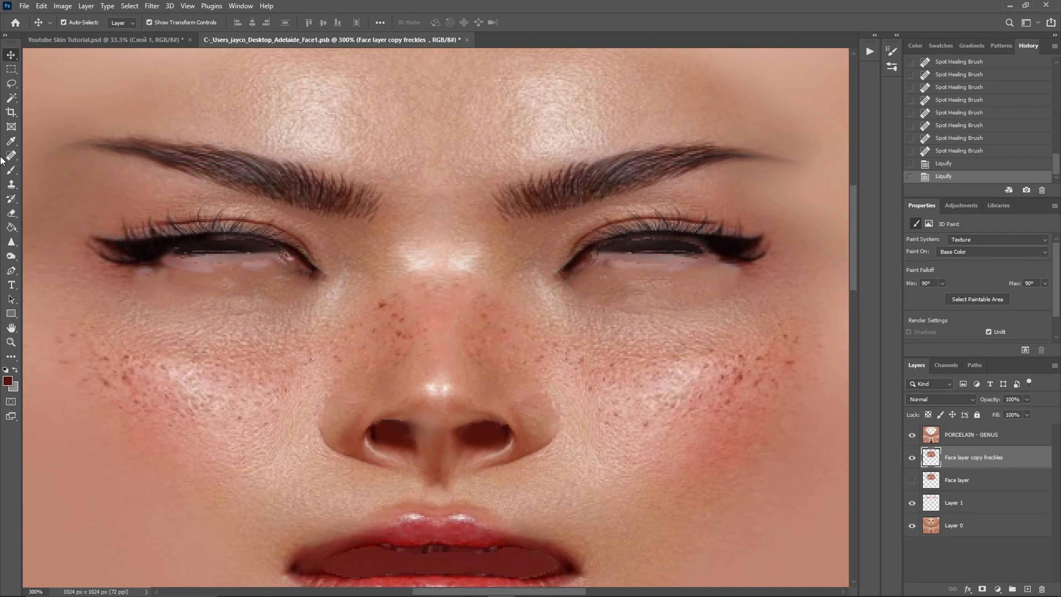
pyautogui.click(10, 170)
pyautogui.click(7, 381)
pyautogui.moveTo(512, 237)
pyautogui.mouseDown()
pyautogui.moveTo(503, 264)
pyautogui.moveTo(516, 258)
pyautogui.mouseUp()
pyautogui.click(635, 128)
# Darken the nostril on the image's left with a slightly enlarged brush and compare the strokes by undoing and redoing them.
pyautogui.moveTo(379, 434); pyautogui.dragTo(388, 440)
pyautogui.moveTo(386, 438)
pyautogui.mouseDown()
pyautogui.moveTo(448, 455)
pyautogui.moveTo(396, 440)
pyautogui.mouseUp()
pyautogui.hotkey('ctrl', 'z')
pyautogui.hotkey('ctrl', 'z')
pyautogui.press(']')
pyautogui.moveTo(388, 435); pyautogui.dragTo(399, 442)
pyautogui.moveTo(399, 443); pyautogui.dragTo(386, 436)
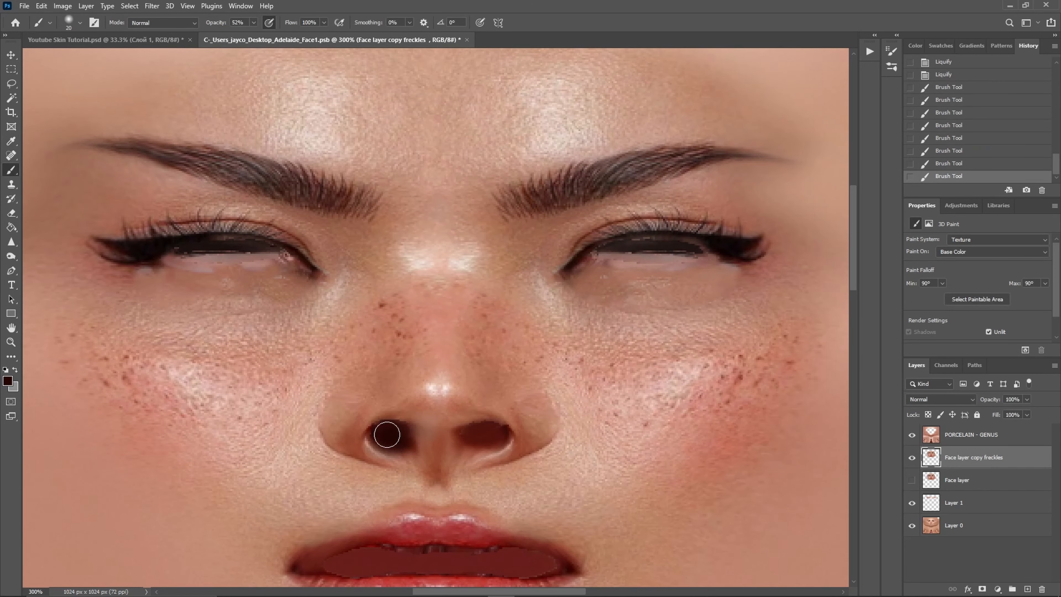
pyautogui.click(388, 436)
pyautogui.hotkey('ctrl', 'z')
pyautogui.hotkey('ctrl', 'z')
pyautogui.hotkey('ctrl', 'z')
pyautogui.hotkey('ctrl', 'shift', 'z')
pyautogui.hotkey('ctrl', 'shift', 'z')
pyautogui.hotkey('ctrl', 'shift', 'z')
# Paint the nostril on the image's right with the same dark colour, stepping back through the last strokes.
pyautogui.moveTo(469, 435); pyautogui.dragTo(497, 433)
pyautogui.moveTo(498, 433)
pyautogui.mouseDown()
pyautogui.moveTo(519, 495)
pyautogui.moveTo(472, 507)
pyautogui.moveTo(436, 498)
pyautogui.moveTo(466, 504)
pyautogui.mouseUp()
pyautogui.click(11, 156)
pyautogui.hotkey('ctrl', 'z')
pyautogui.hotkey('ctrl', 'z')
pyautogui.hotkey('ctrl', 'z')
pyautogui.hotkey('ctrl', 'shift', 'z')
# Erase the surplus dark paint around the nostril on the image's right with the Eraser, undoing the last few strokes.
pyautogui.click(12, 214)
pyautogui.moveTo(471, 505); pyautogui.dragTo(467, 467)
pyautogui.moveTo(467, 468); pyautogui.dragTo(470, 464)
pyautogui.moveTo(468, 464); pyautogui.dragTo(455, 461)
pyautogui.moveTo(451, 460); pyautogui.dragTo(447, 459)
pyautogui.hotkey('ctrl', 'z')
pyautogui.hotkey('ctrl', 'z')
pyautogui.hotkey('ctrl', 'z')
pyautogui.hotkey('ctrl', 'z')
pyautogui.hotkey('ctrl', 'shift', 'z')
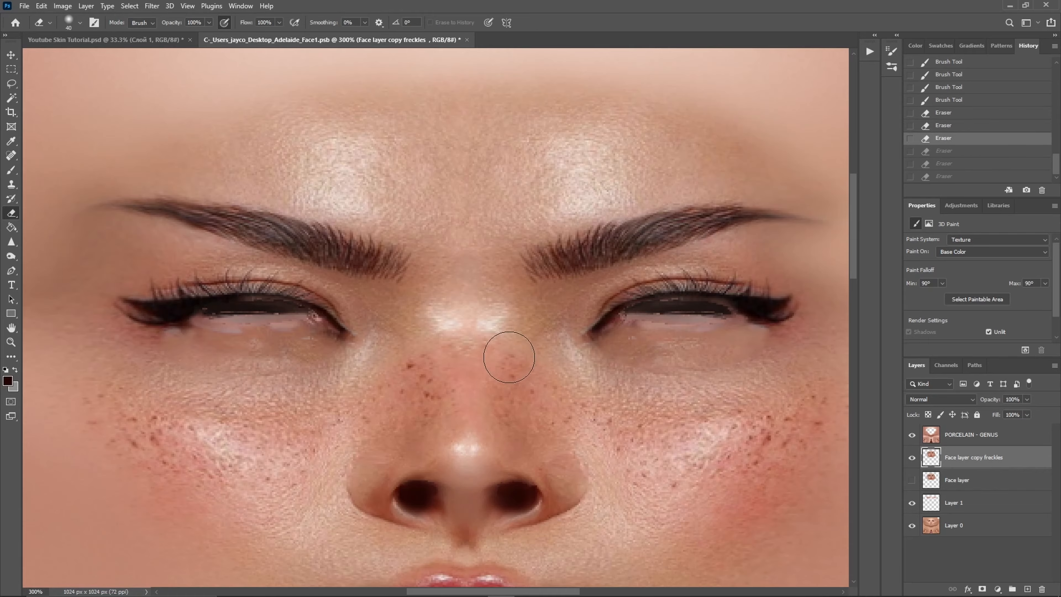
# Check the whole face texture and export it as a 1024 × 1024 px JPG at 100% quality.
pyautogui.moveTo(519, 370); pyautogui.dragTo(495, 337)
pyautogui.hotkey('ctrl', 'space')
pyautogui.hotkey('ctrl', '0')
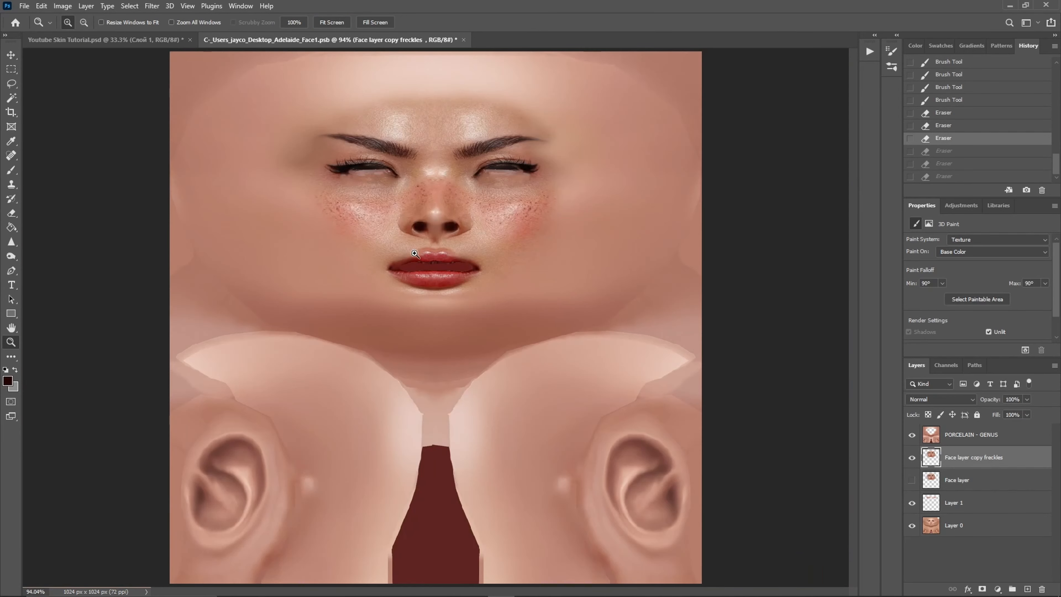
pyautogui.click(451, 254)
pyautogui.click(450, 254)
pyautogui.moveTo(423, 223)
pyautogui.mouseDown()
pyautogui.moveTo(466, 326)
pyautogui.moveTo(426, 367)
pyautogui.mouseUp()
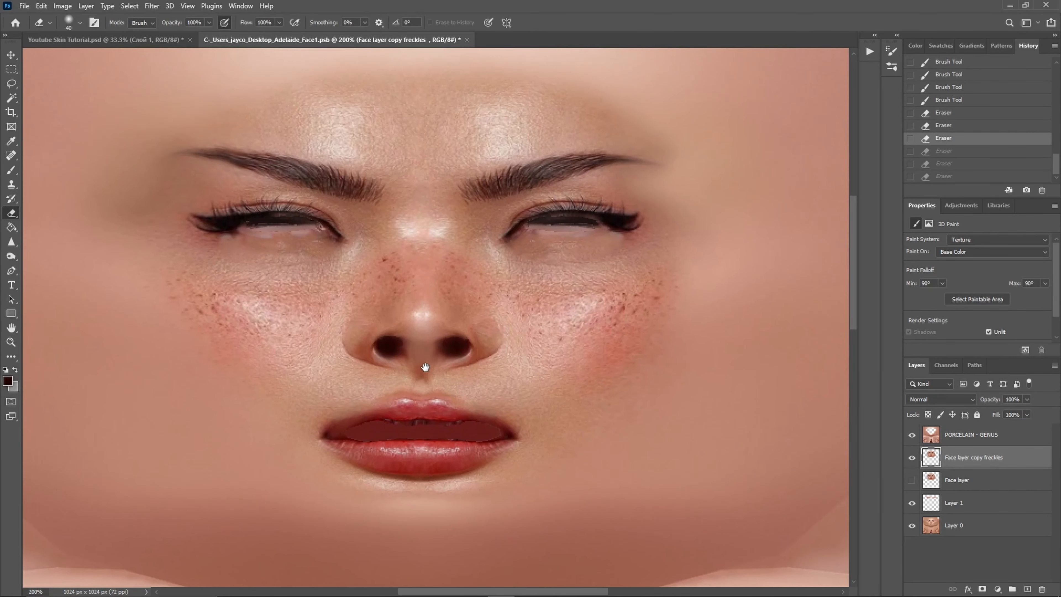
pyautogui.hotkey('ctrl', 'alt', 'shift', 'w')
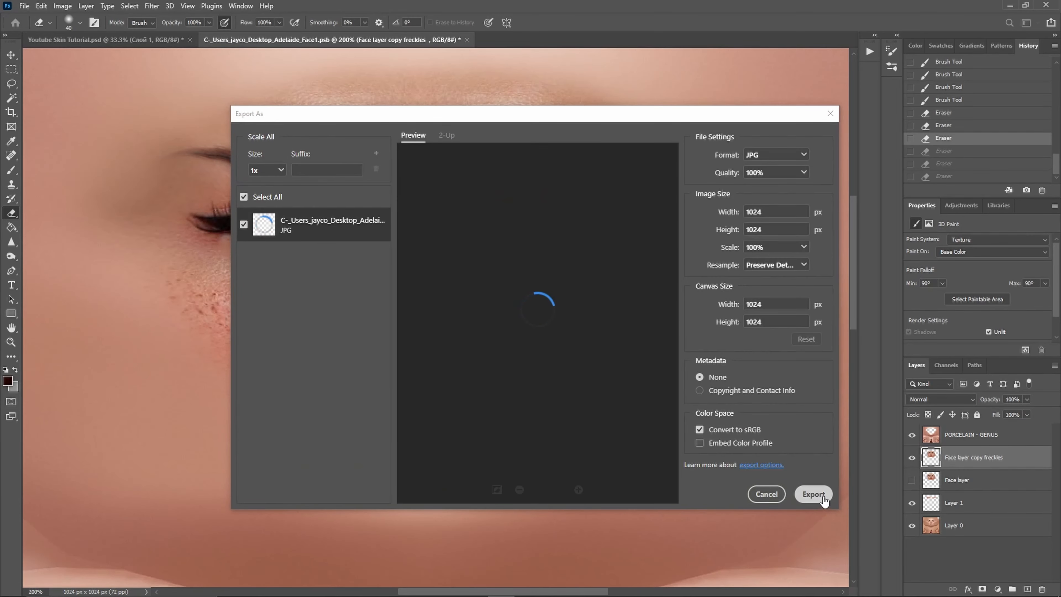
pyautogui.click(812, 493)
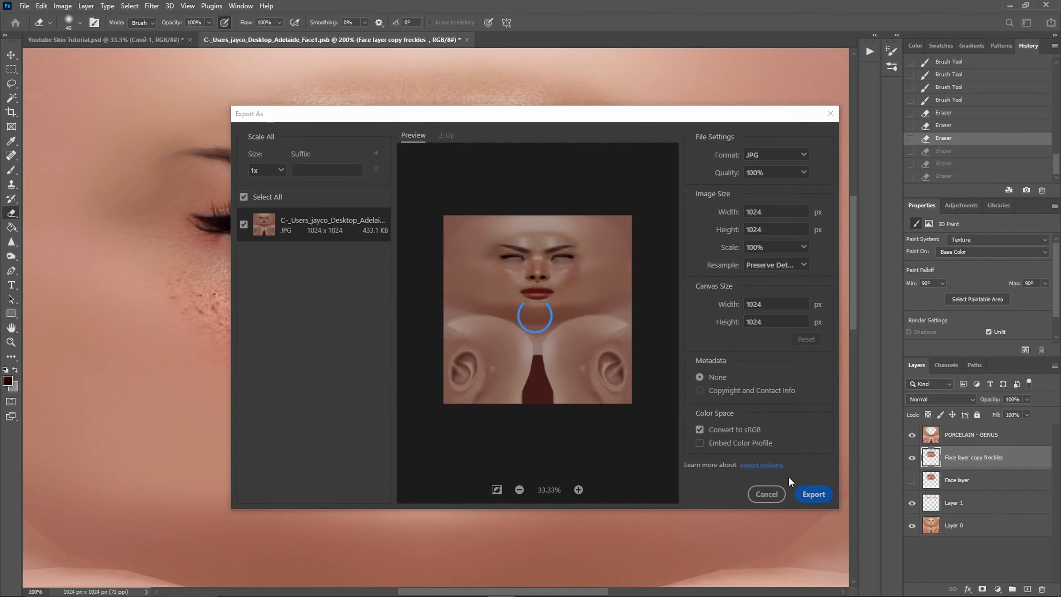
pyautogui.doubleClick(299, 261)
pyautogui.click(542, 303)
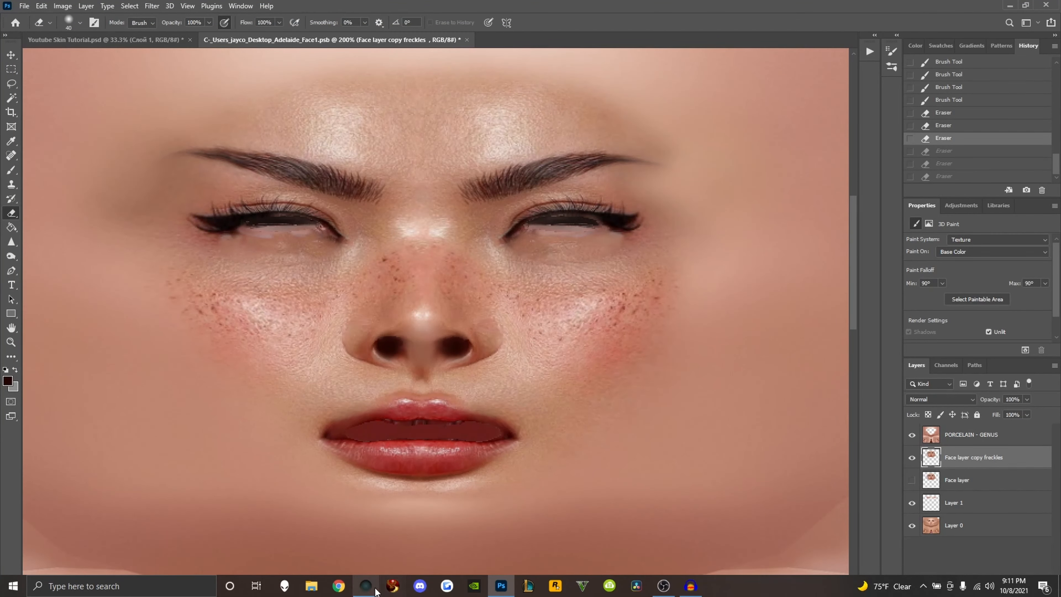
# Switch to Second Life and examine the avatar's brows, nostrils and lips from several angles.
pyautogui.click(374, 589)
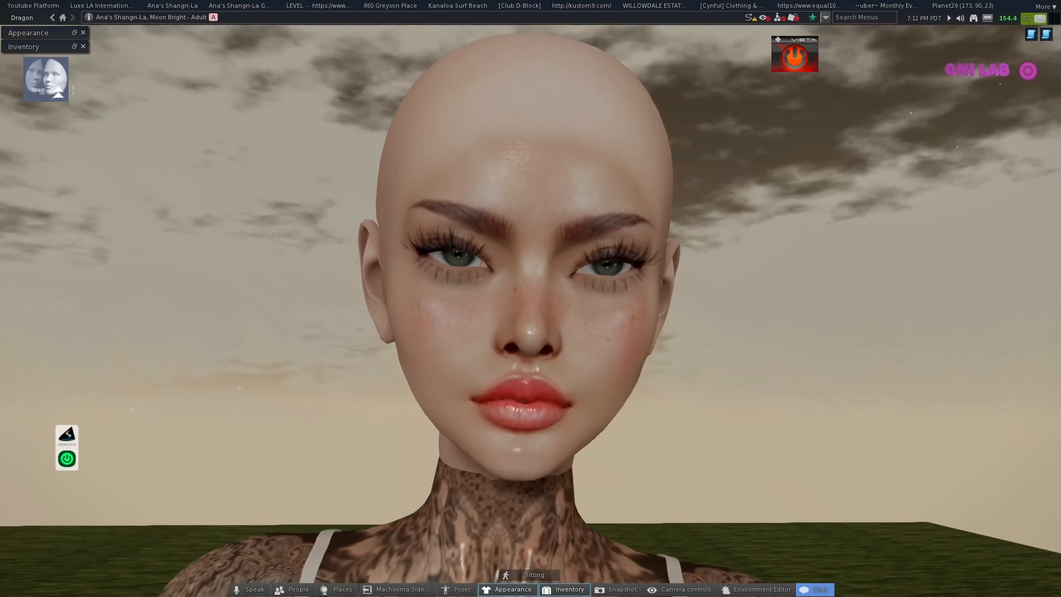
pyautogui.moveTo(568, 312); pyautogui.dragTo(531, 298)
pyautogui.press('super')
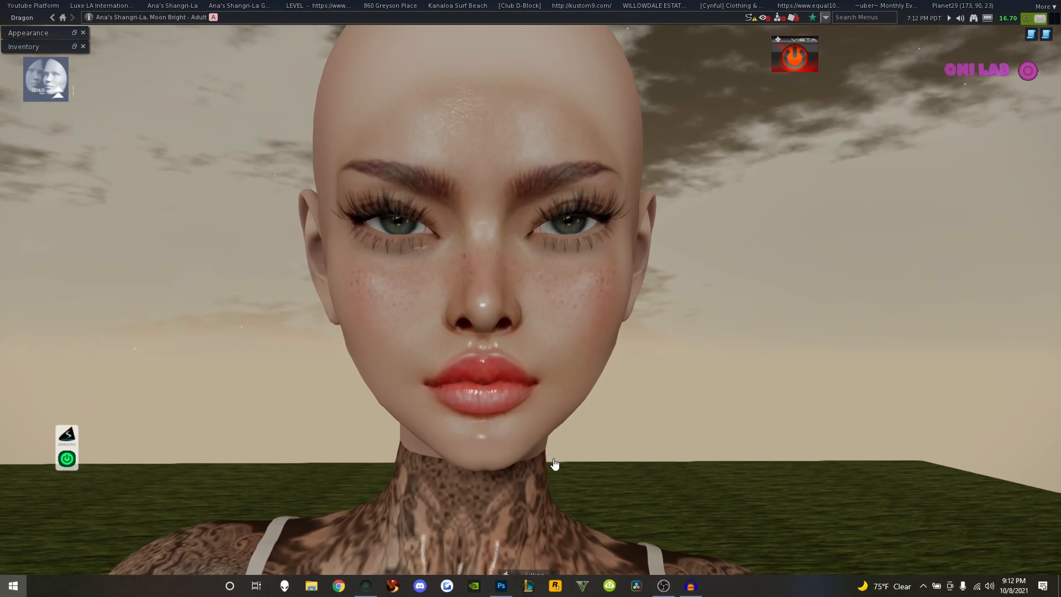
pyautogui.moveTo(498, 383); pyautogui.dragTo(537, 304)
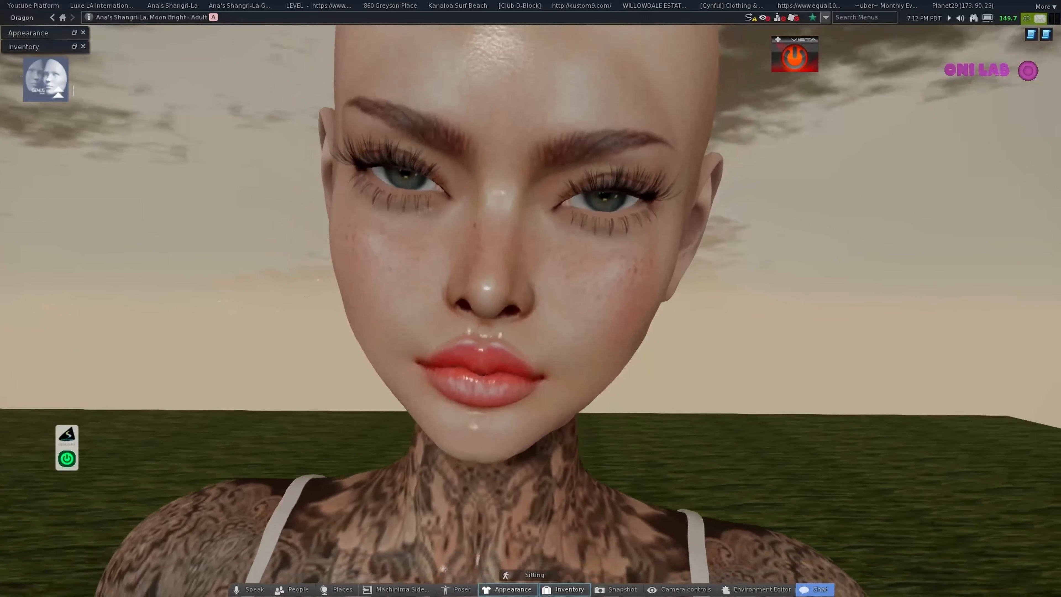
pyautogui.press('super')
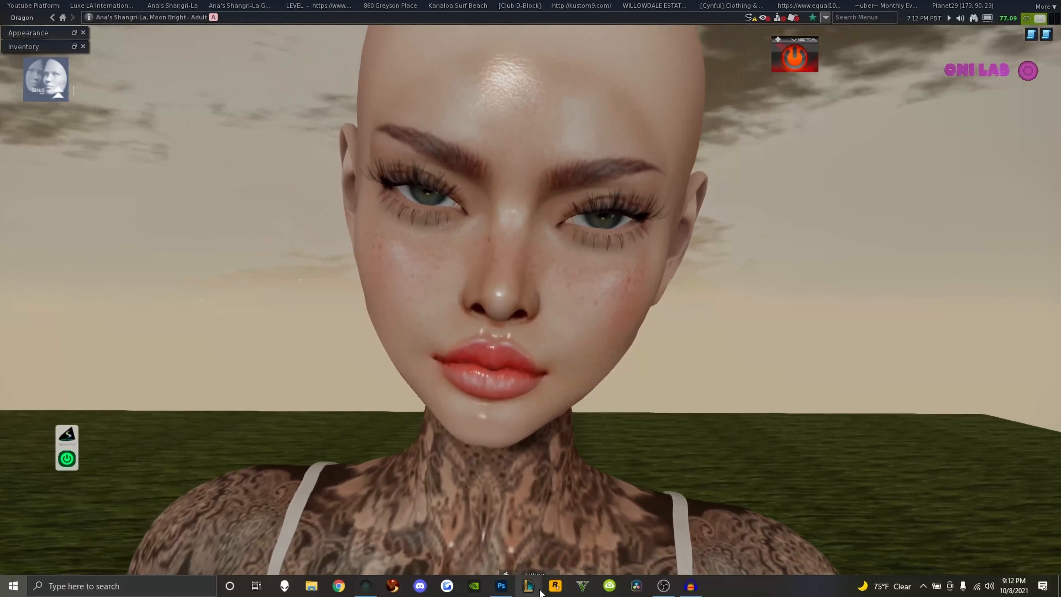
# Return to Photoshop and activate the Lasso tool for selecting the lips.
pyautogui.click(502, 586)
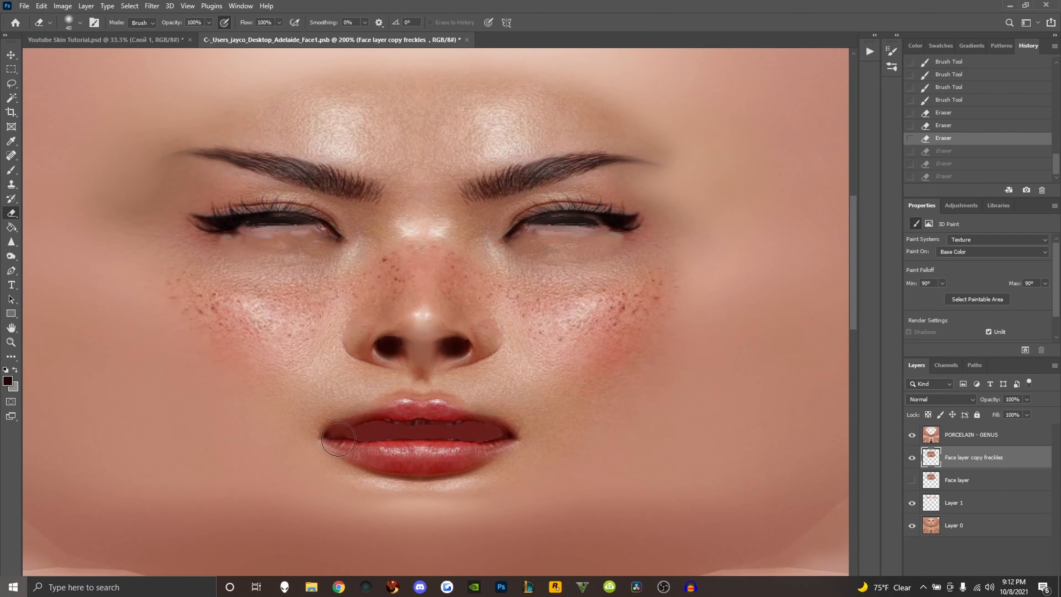
pyautogui.click(11, 84)
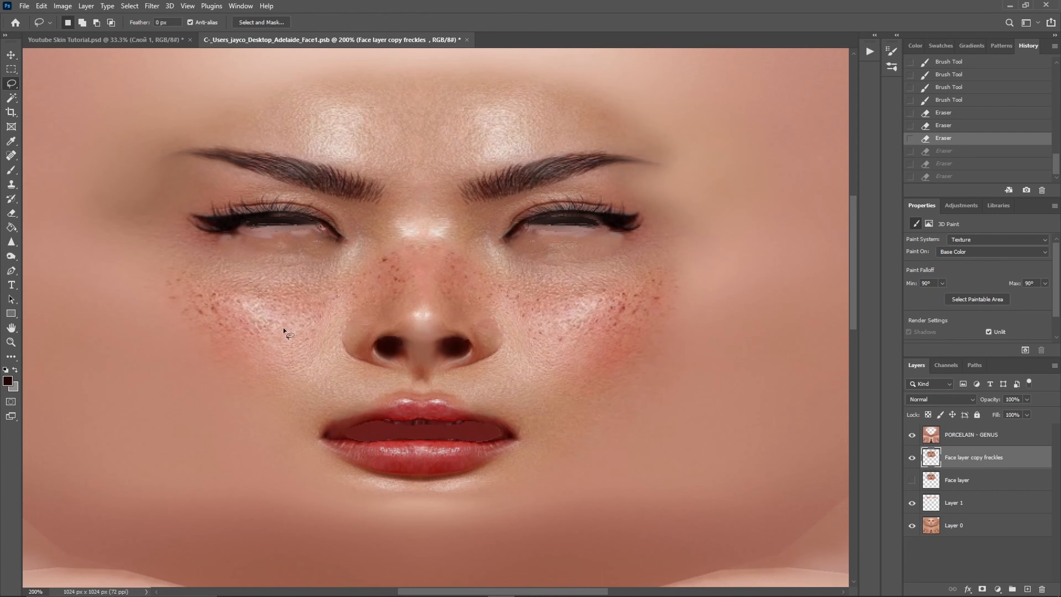
pyautogui.rightClick(23, 93)
pyautogui.rightClick(8, 86)
pyautogui.moveTo(413, 403); pyautogui.dragTo(418, 405)
pyautogui.hotkey('ctrl', 'z')
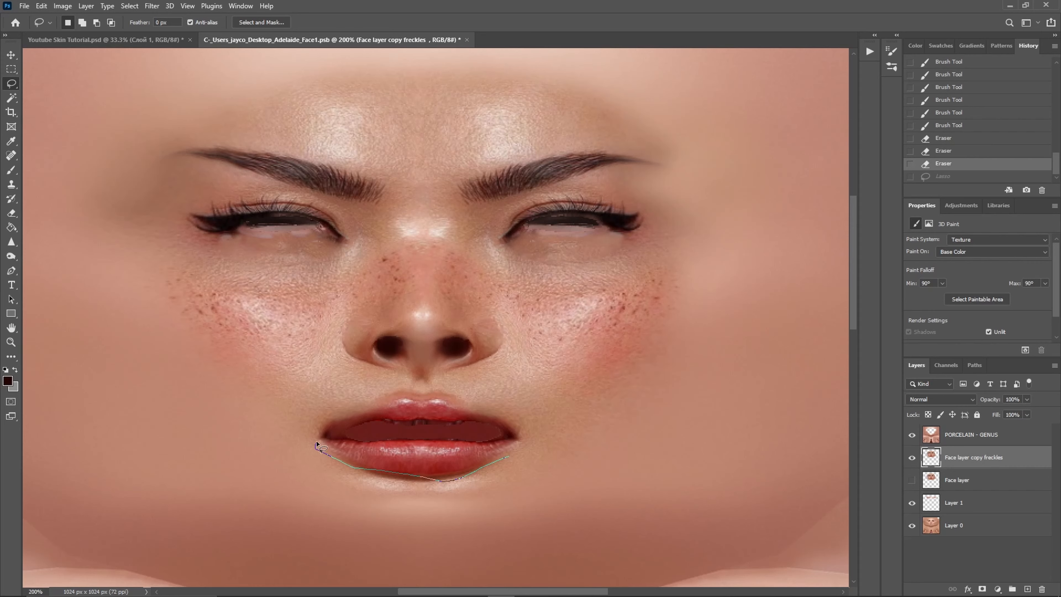
pyautogui.moveTo(402, 410); pyautogui.dragTo(422, 411)
pyautogui.press('z')
pyautogui.hotkey('ctrl', 'z')
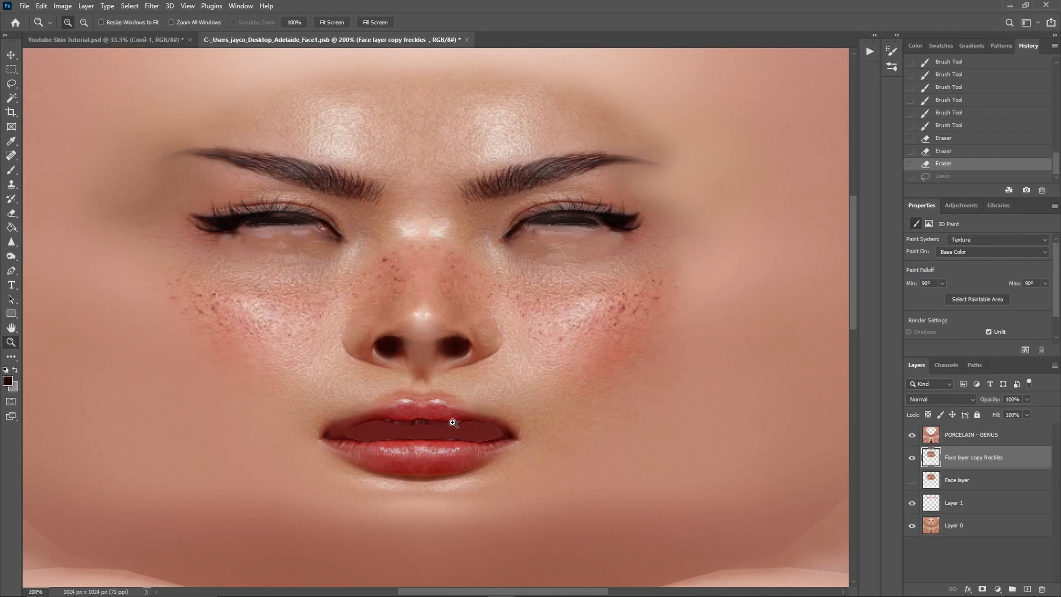
# Draw a closed freehand Lasso selection around the whole outline of the lips.
pyautogui.click(12, 84)
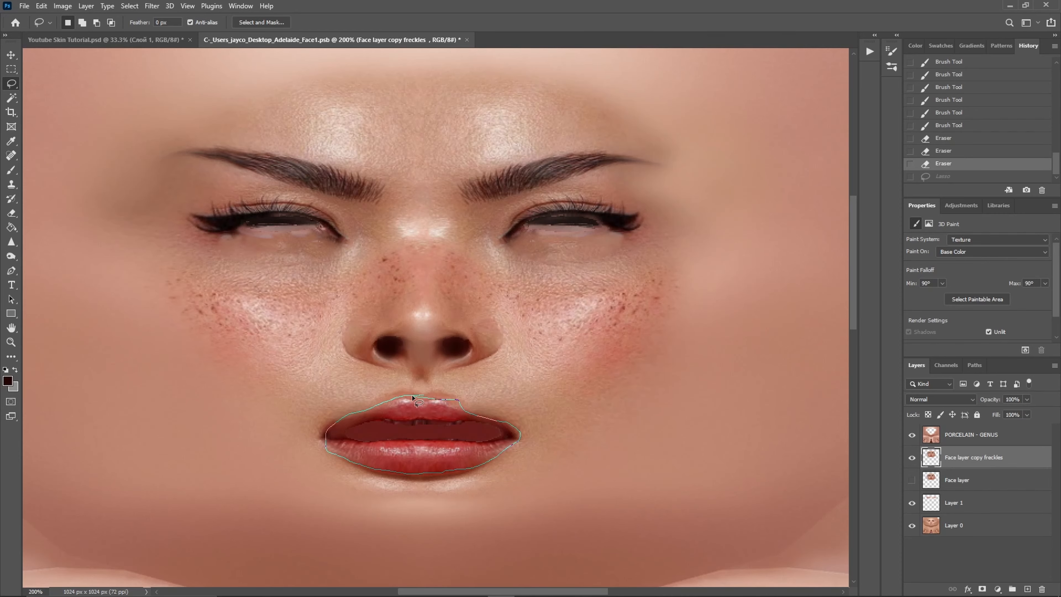
pyautogui.moveTo(413, 397); pyautogui.dragTo(414, 397)
pyautogui.moveTo(288, 40); pyautogui.dragTo(238, 39)
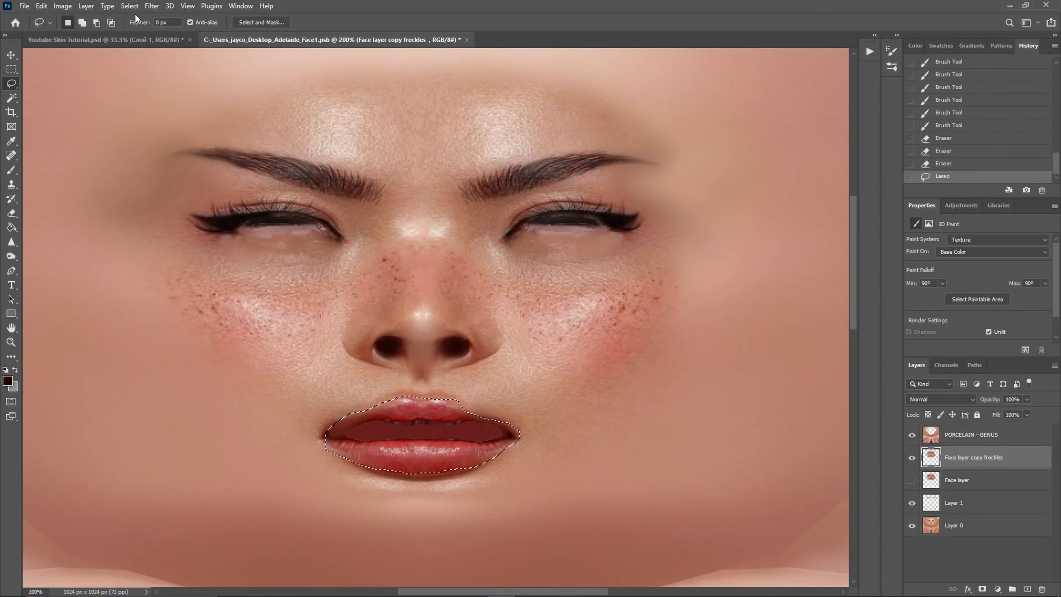
pyautogui.click(154, 6)
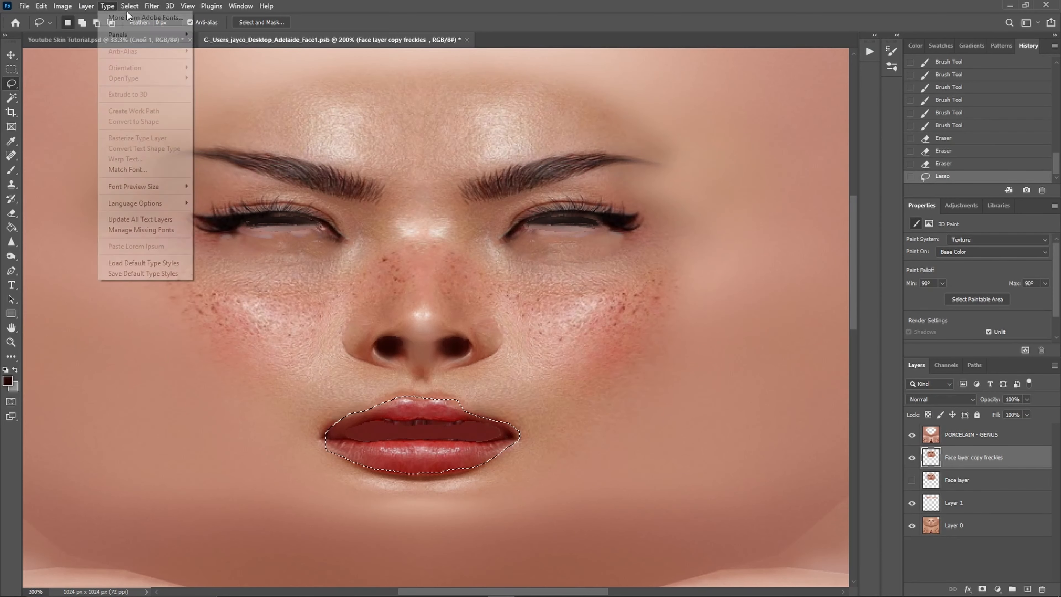
pyautogui.moveTo(191, 145)
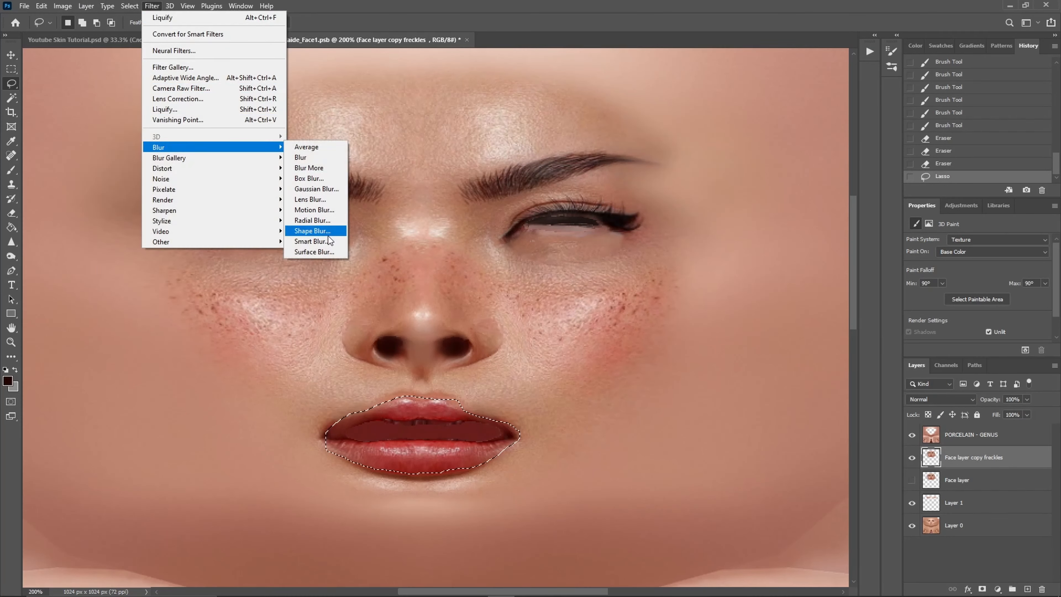
pyautogui.click(331, 188)
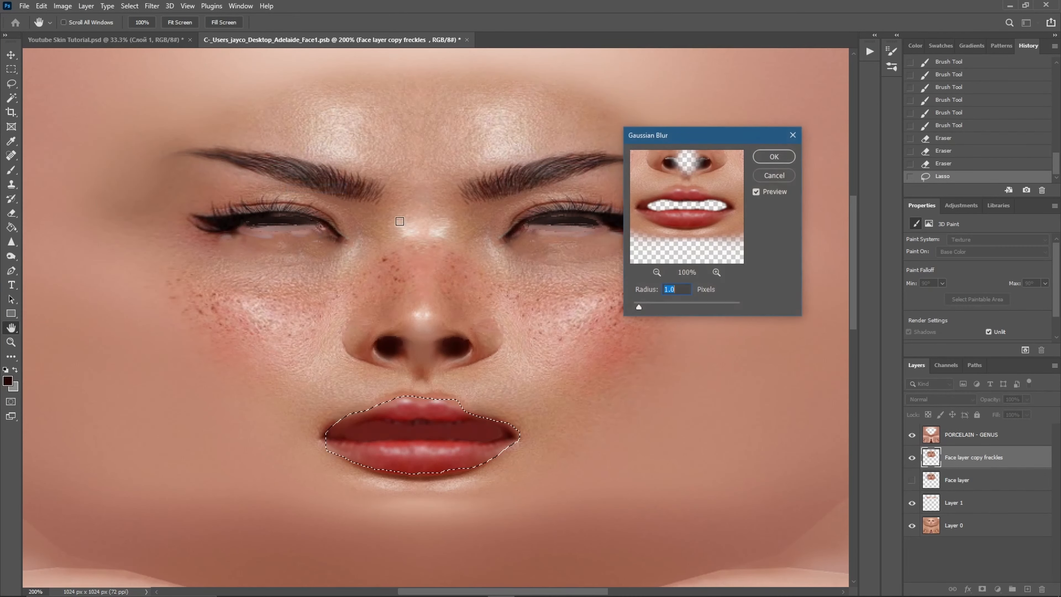
pyautogui.moveTo(639, 308)
pyautogui.mouseDown()
pyautogui.moveTo(628, 316)
pyautogui.moveTo(635, 305)
pyautogui.mouseUp()
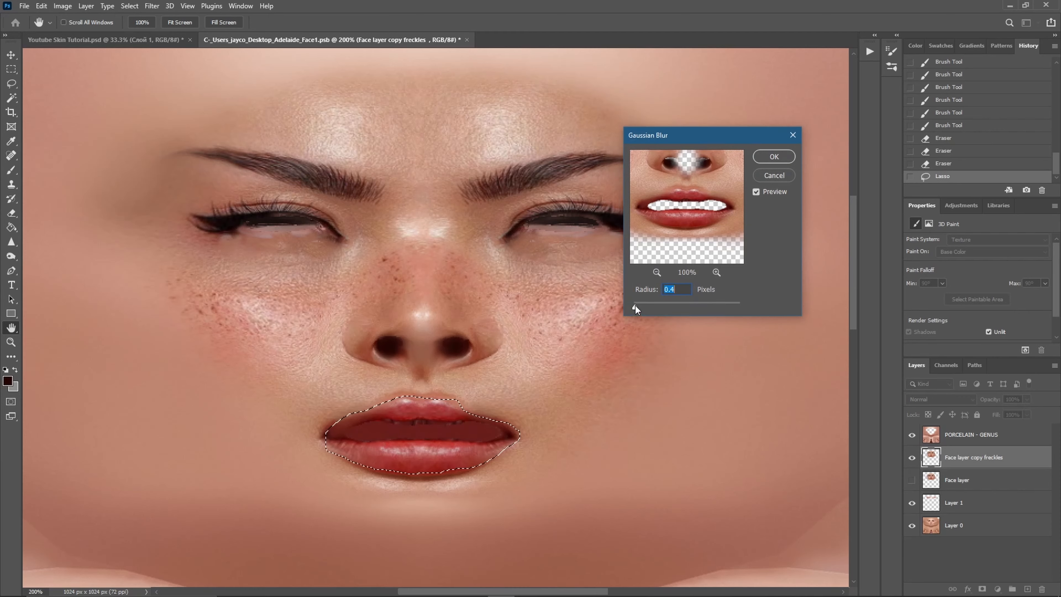
pyautogui.click(757, 175)
# Apply a Surface Blur to the selected lips with a radius of 7 pixels and a threshold of 16 levels.
pyautogui.click(152, 6)
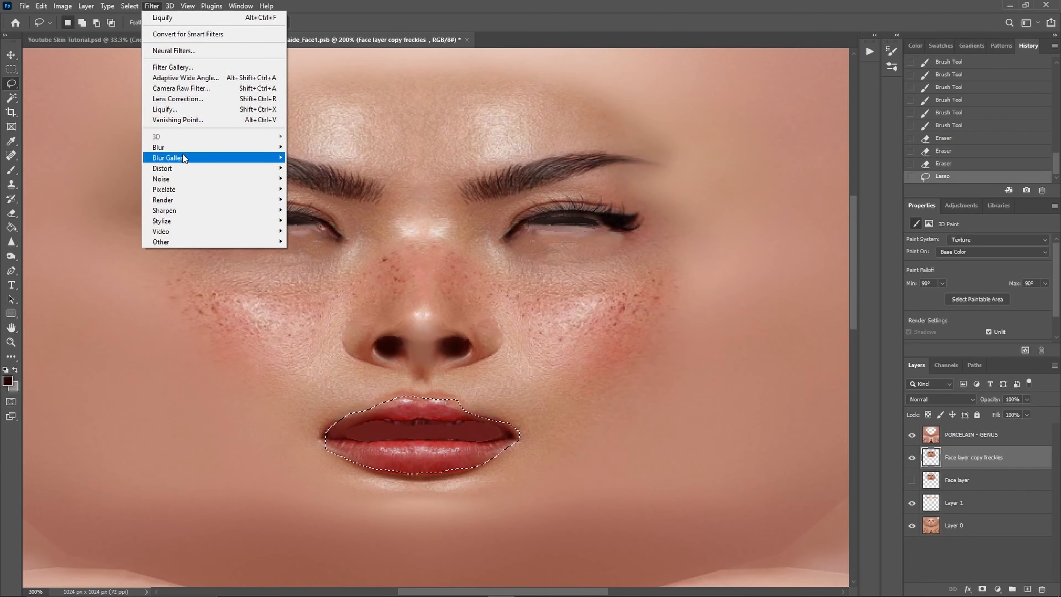
pyautogui.moveTo(187, 149)
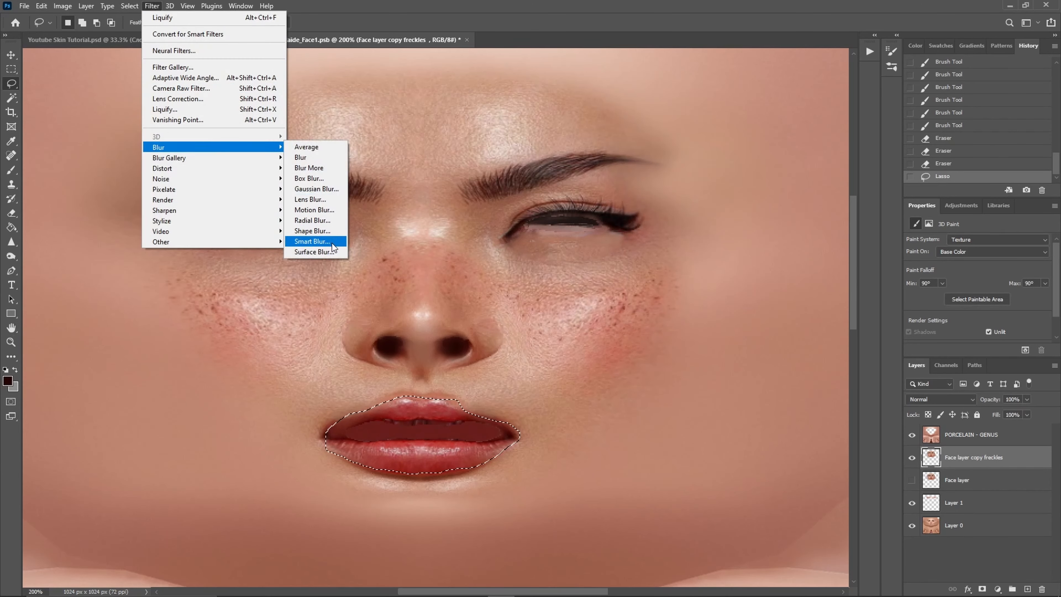
pyautogui.click(324, 252)
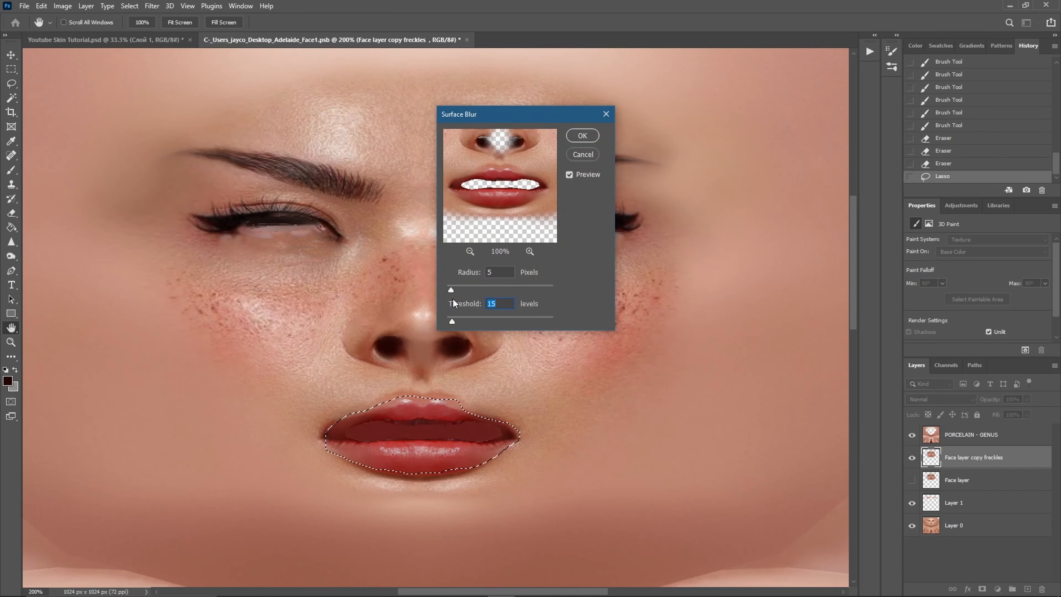
pyautogui.moveTo(452, 321)
pyautogui.mouseDown()
pyautogui.moveTo(464, 318)
pyautogui.moveTo(456, 293)
pyautogui.moveTo(454, 322)
pyautogui.mouseUp()
pyautogui.click(425, 445)
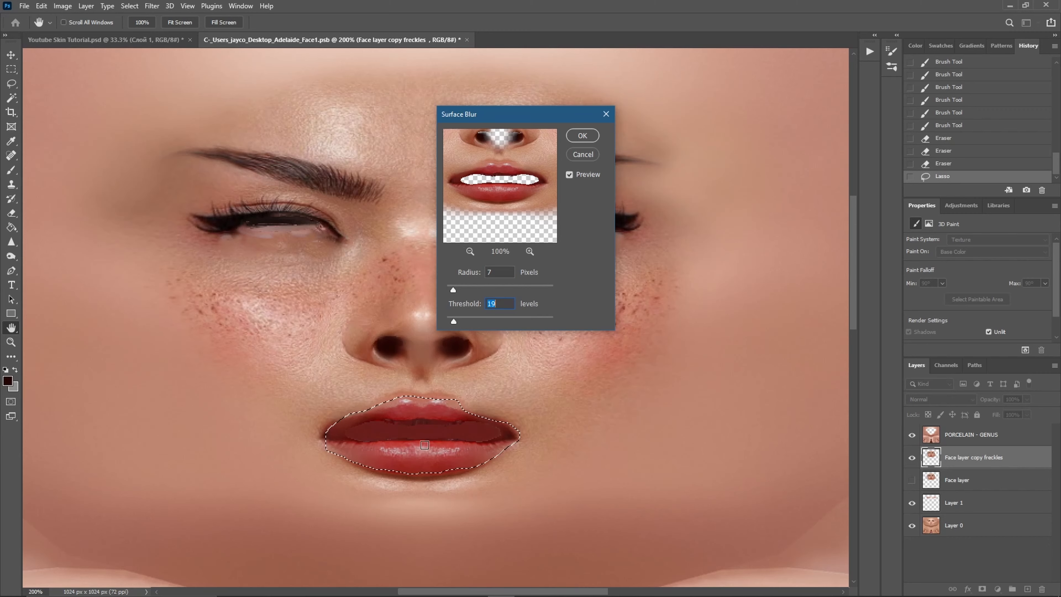
pyautogui.click(529, 251)
pyautogui.click(530, 251)
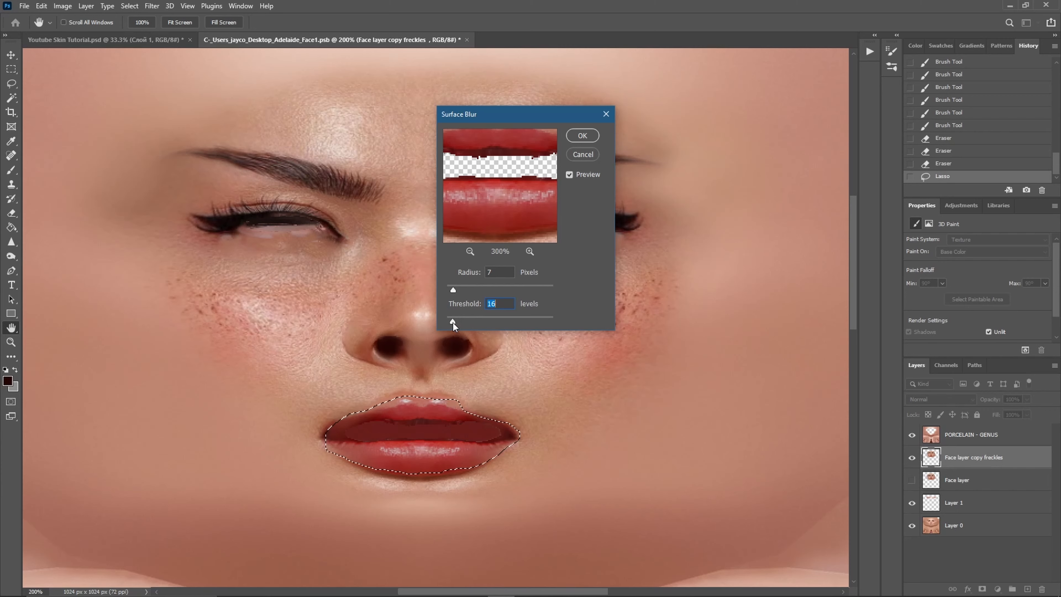
pyautogui.click(585, 136)
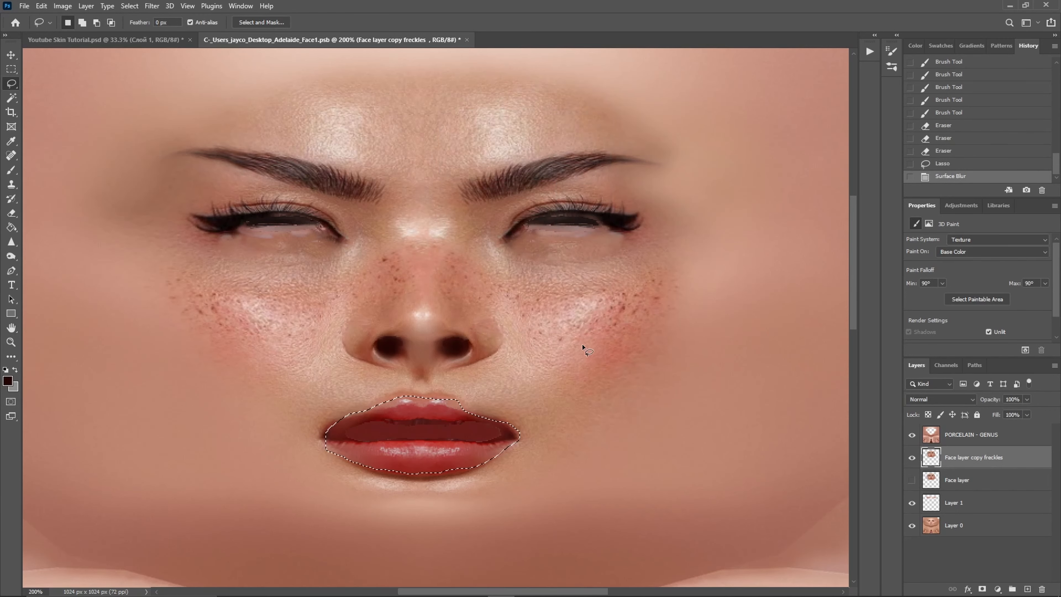
# Export the texture as a 1024 × 1024 px JPG at 100% quality, overwriting the existing "genus skin test" file in Pictures.
pyautogui.hotkey('ctrl', 'shift', 'alt', 'w')
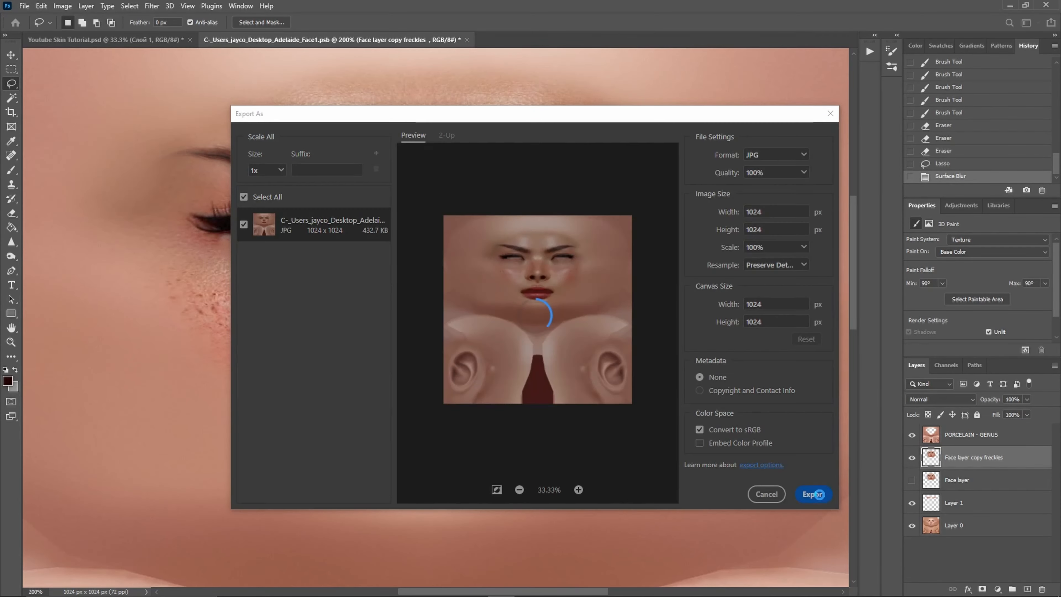
pyautogui.click(820, 500)
pyautogui.doubleClick(314, 239)
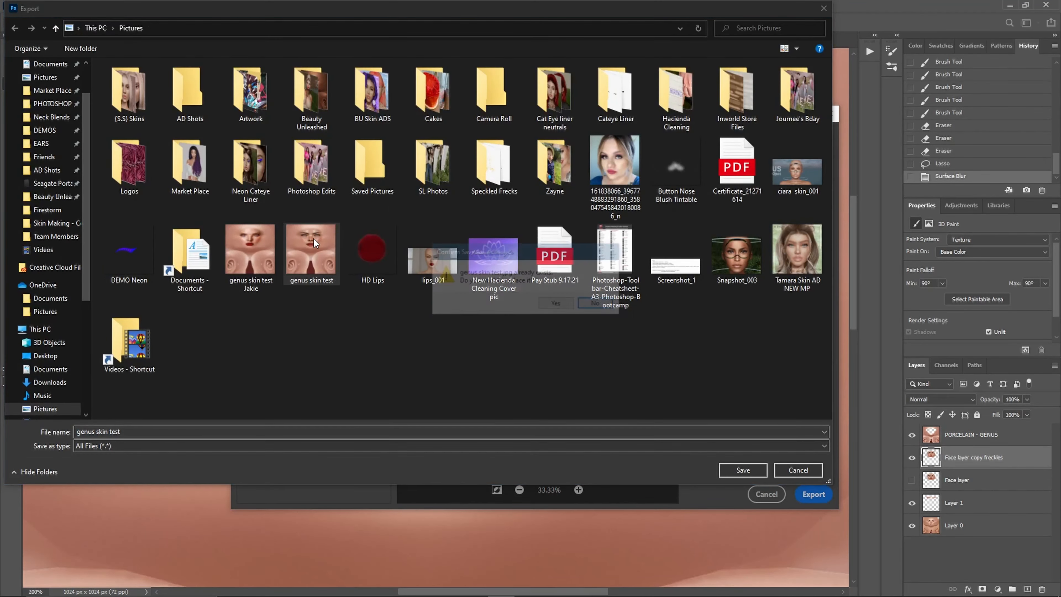
pyautogui.click(563, 302)
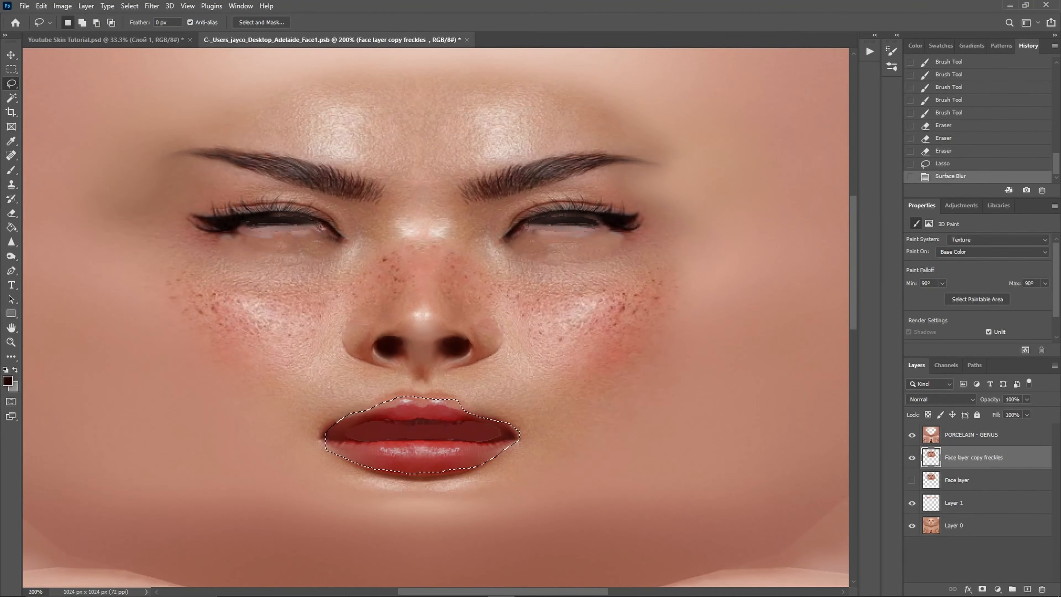
# Switch to Second Life and examine the blurred lips on the avatar from the side and the front.
pyautogui.moveTo(337, 594)
pyautogui.click(366, 586)
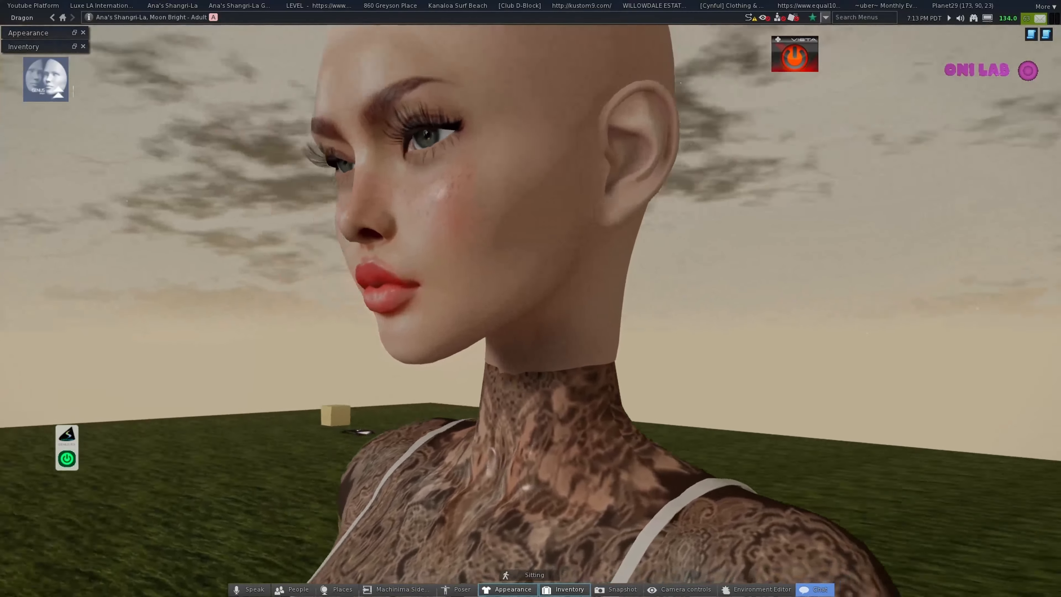
pyautogui.press('super')
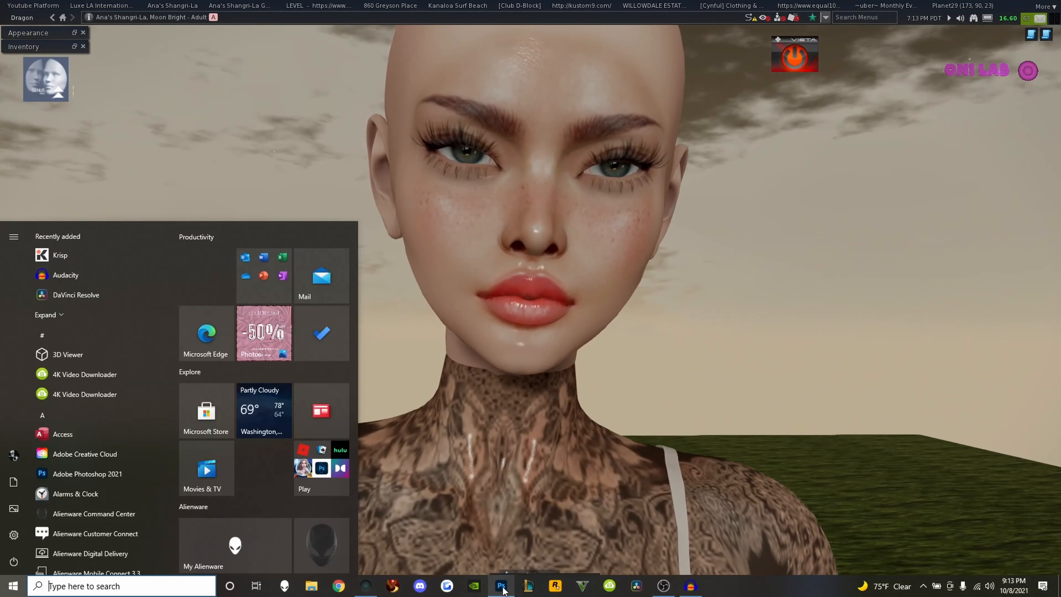
# Return to Photoshop and deselect the lips.
pyautogui.click(501, 586)
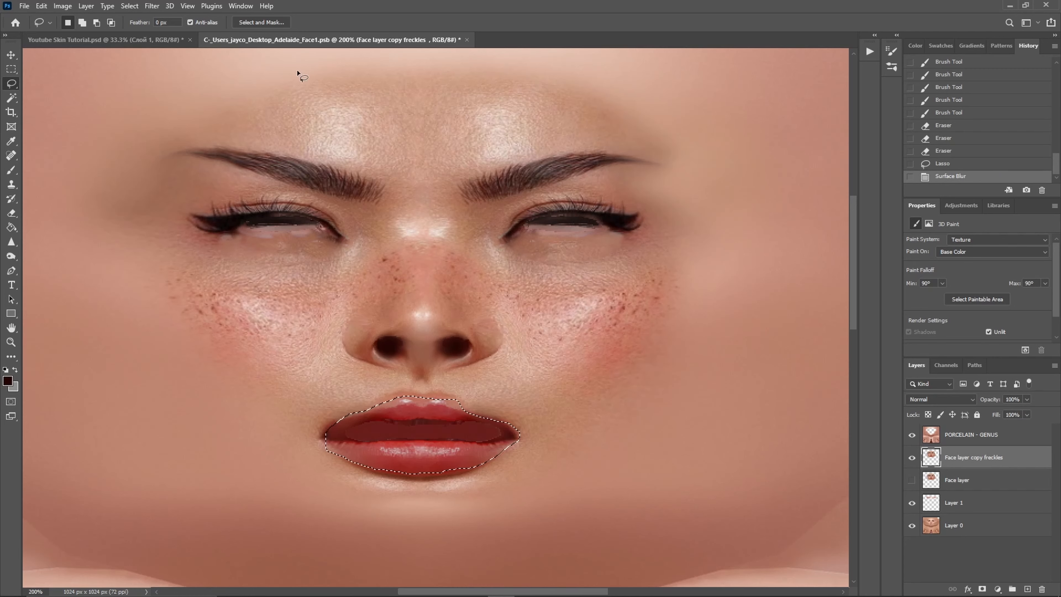
pyautogui.hotkey('ctrl', 'd')
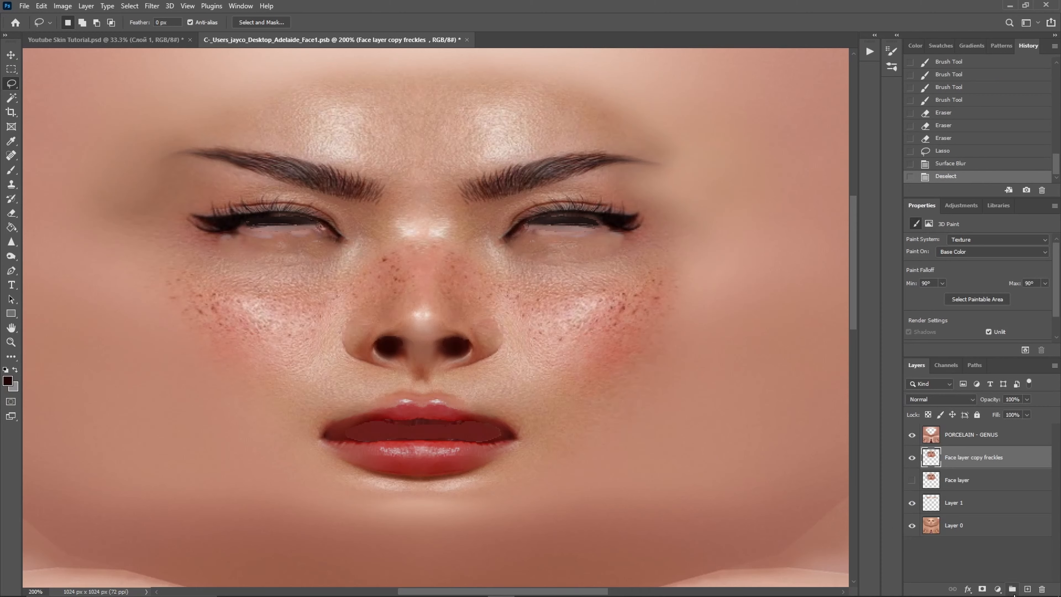
pyautogui.click(1027, 589)
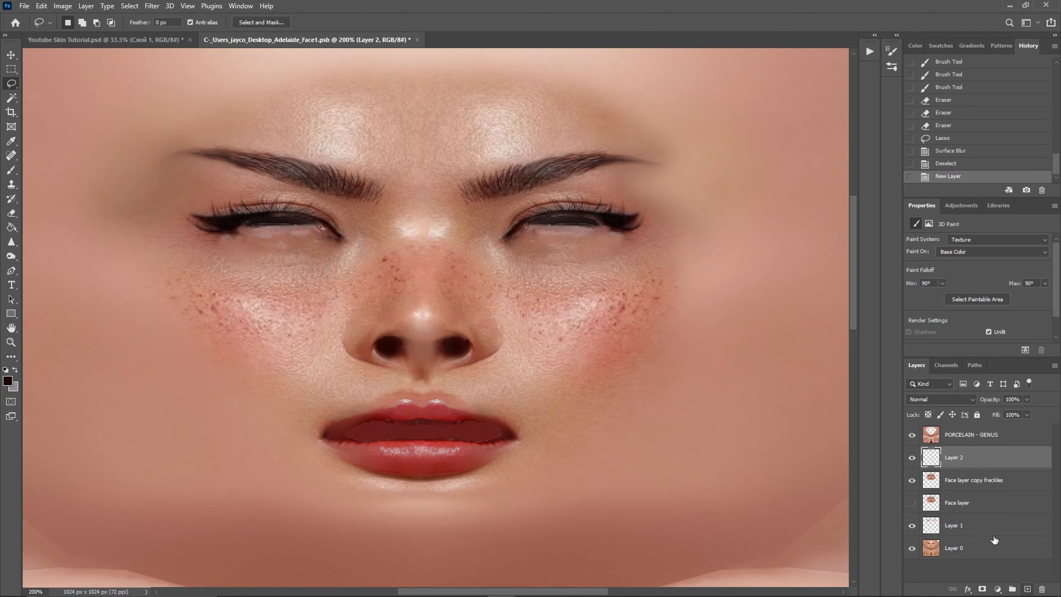
pyautogui.rightClick(954, 458)
pyautogui.click(821, 198)
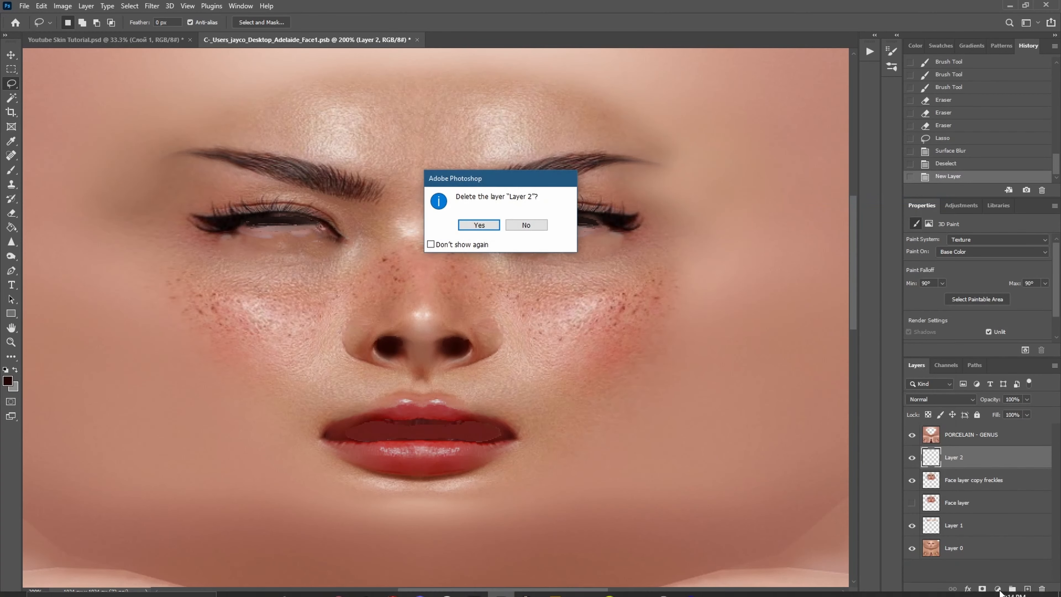
pyautogui.click(486, 228)
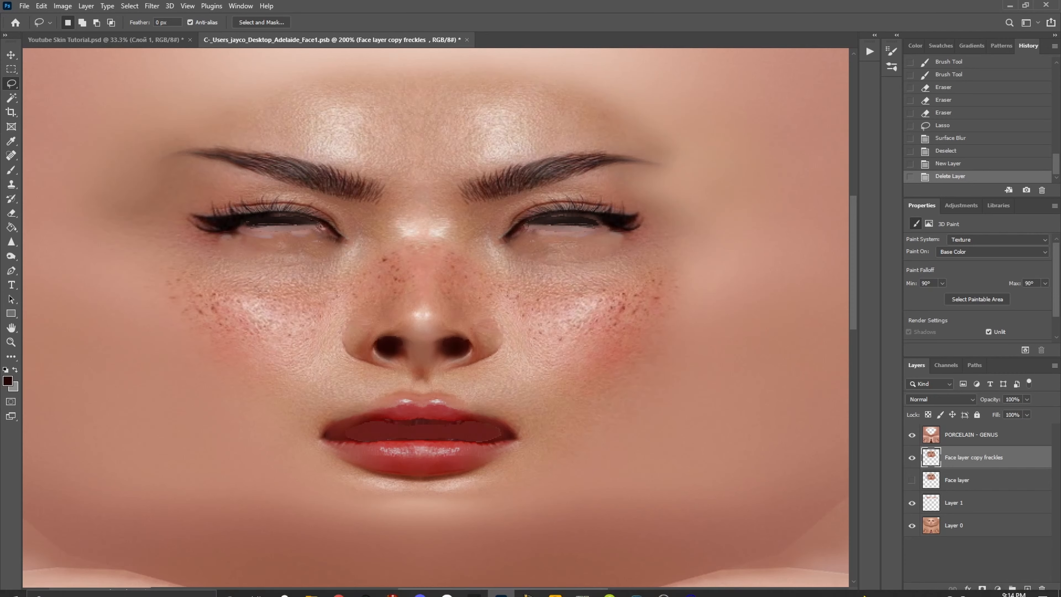
# Add a Hue/Saturation adjustment layer above the freckles face layer with hue +3, saturation 0 and lightness +11.
pyautogui.click(998, 588)
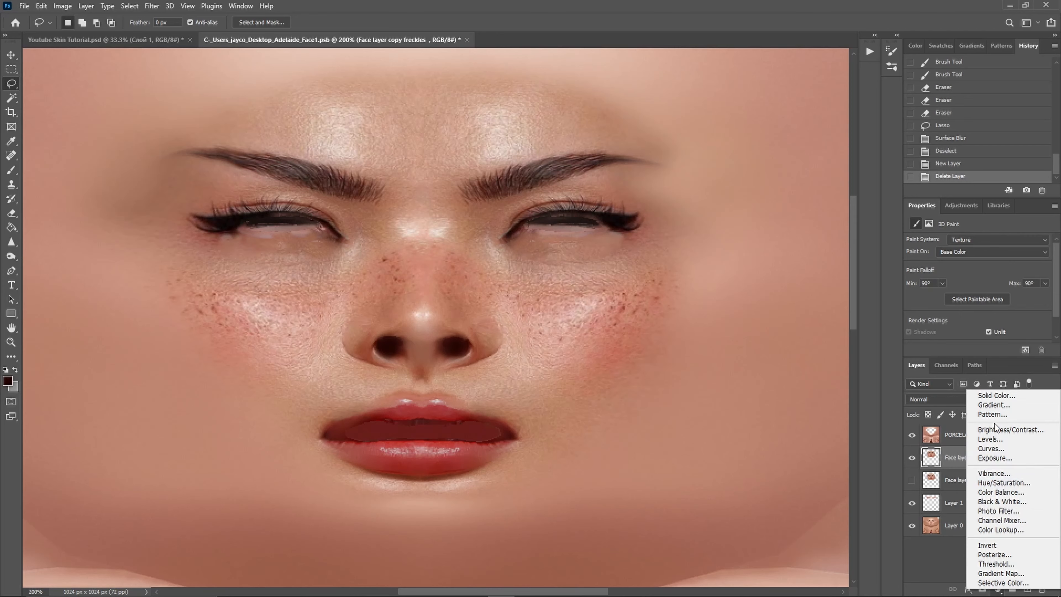
pyautogui.click(1023, 486)
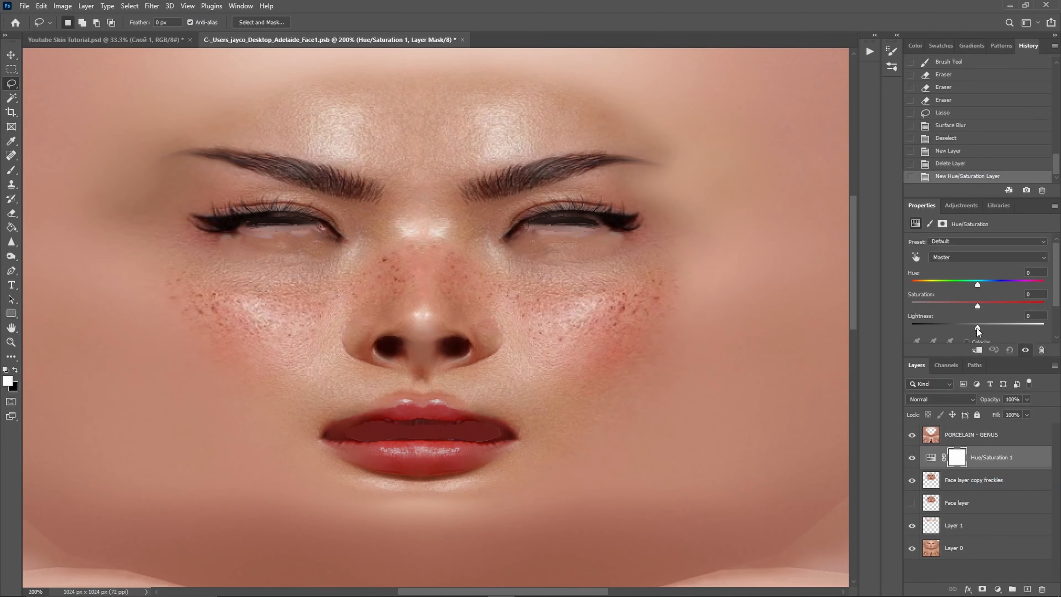
pyautogui.moveTo(978, 331); pyautogui.dragTo(984, 331)
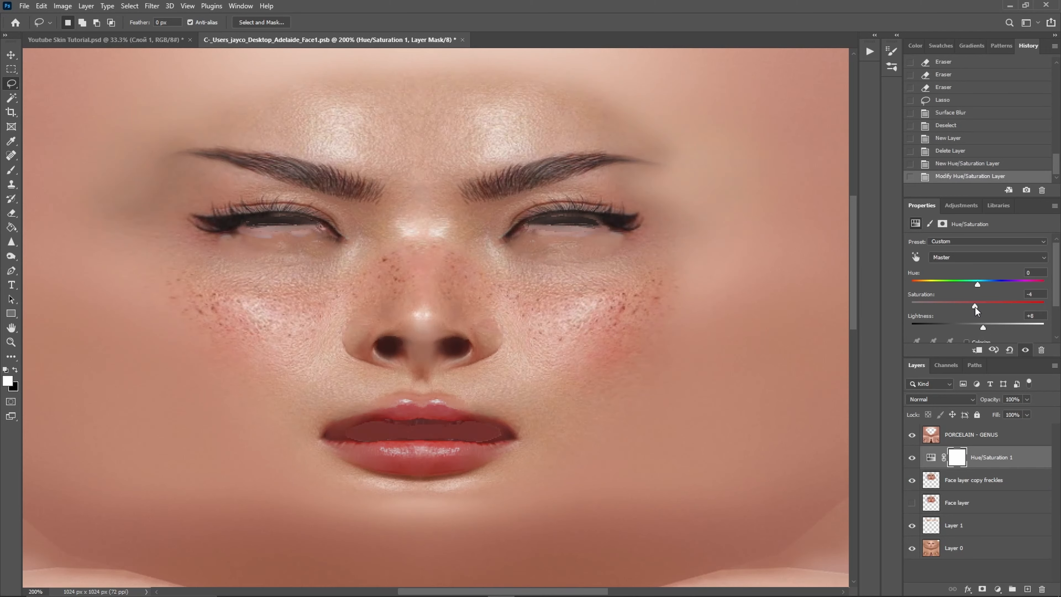
pyautogui.moveTo(975, 306); pyautogui.dragTo(984, 327)
pyautogui.moveTo(978, 283); pyautogui.dragTo(980, 283)
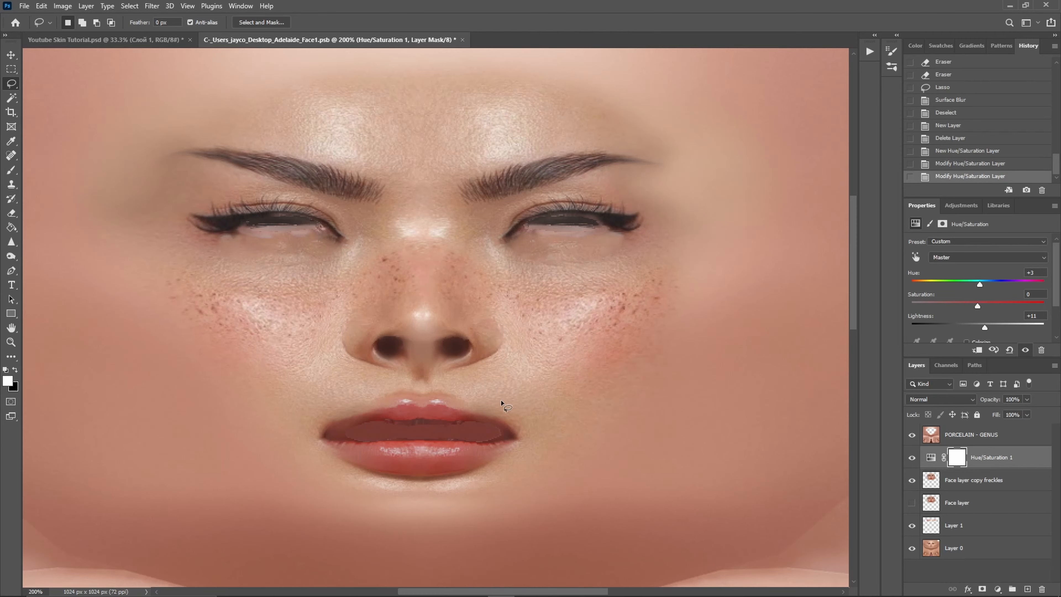
# Invert the Hue/Saturation layer's mask and paint white over the upper and lower lips with the Brush at 52% opacity.
pyautogui.hotkey('ctrl', 'i')
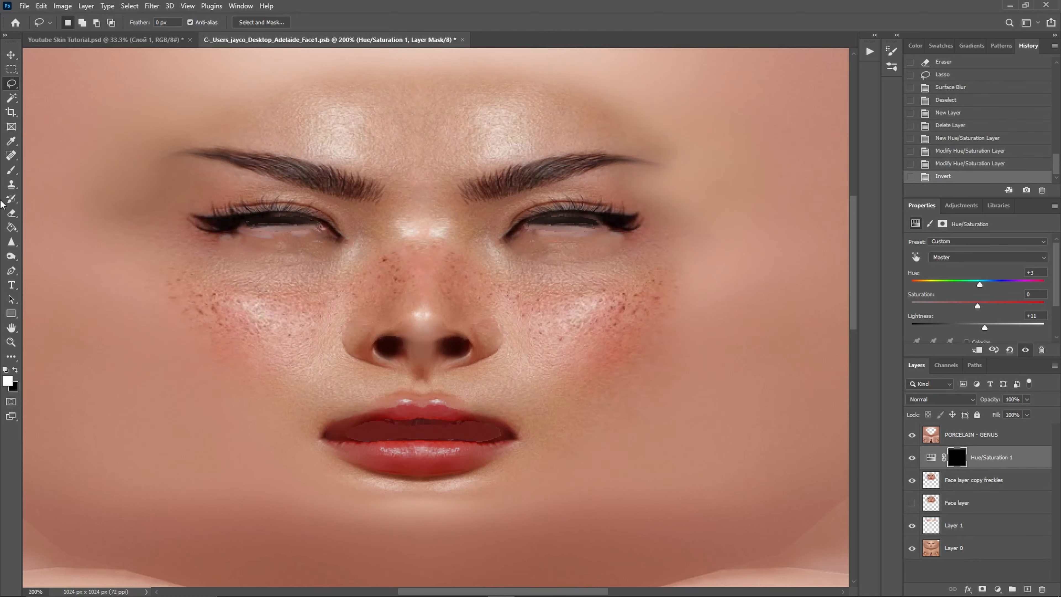
pyautogui.click(17, 175)
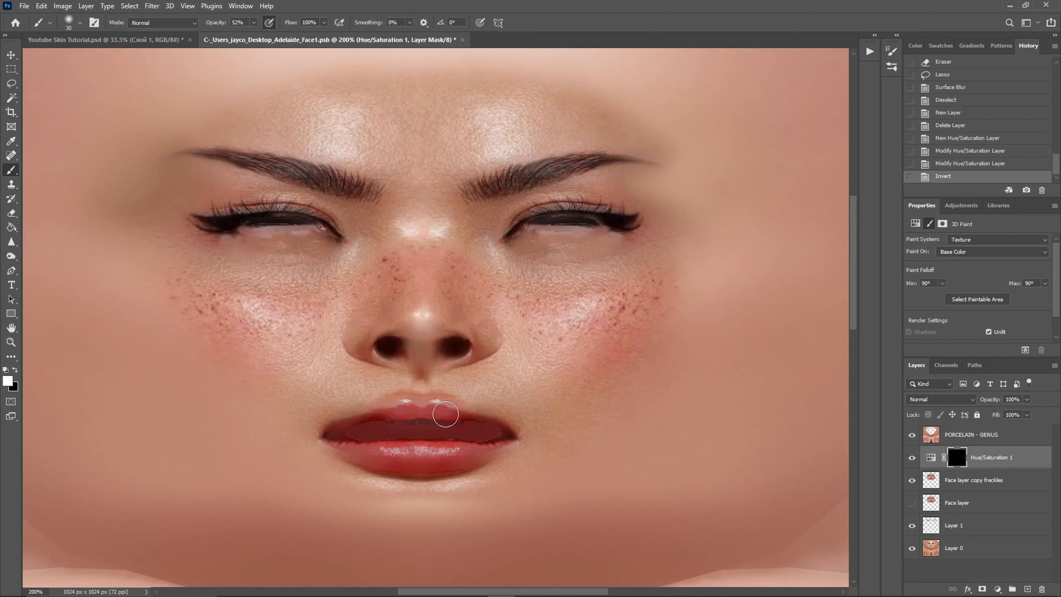
pyautogui.moveTo(446, 414); pyautogui.dragTo(455, 417)
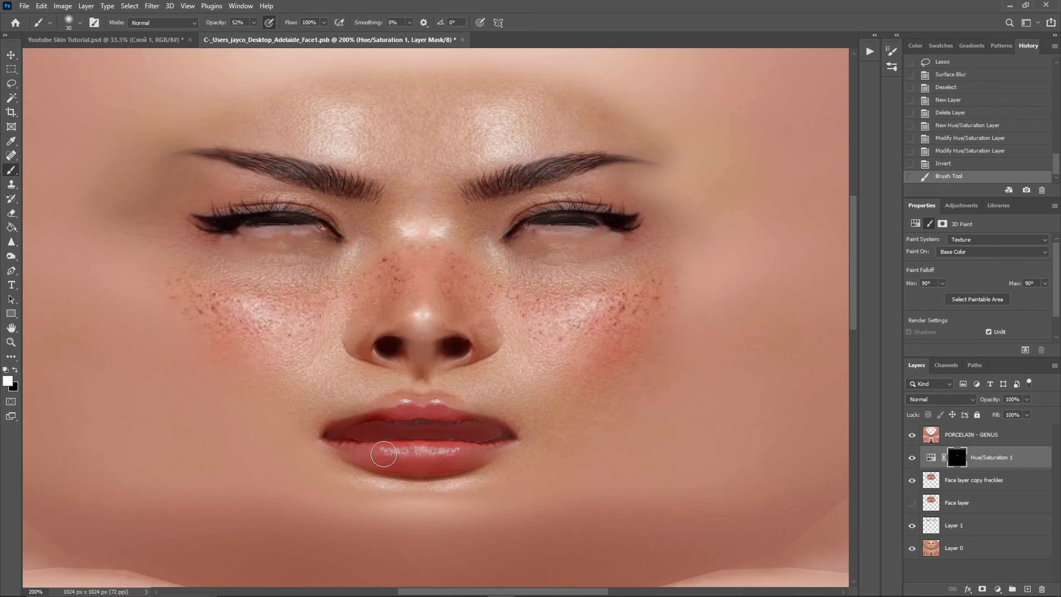
pyautogui.moveTo(348, 440); pyautogui.dragTo(401, 419)
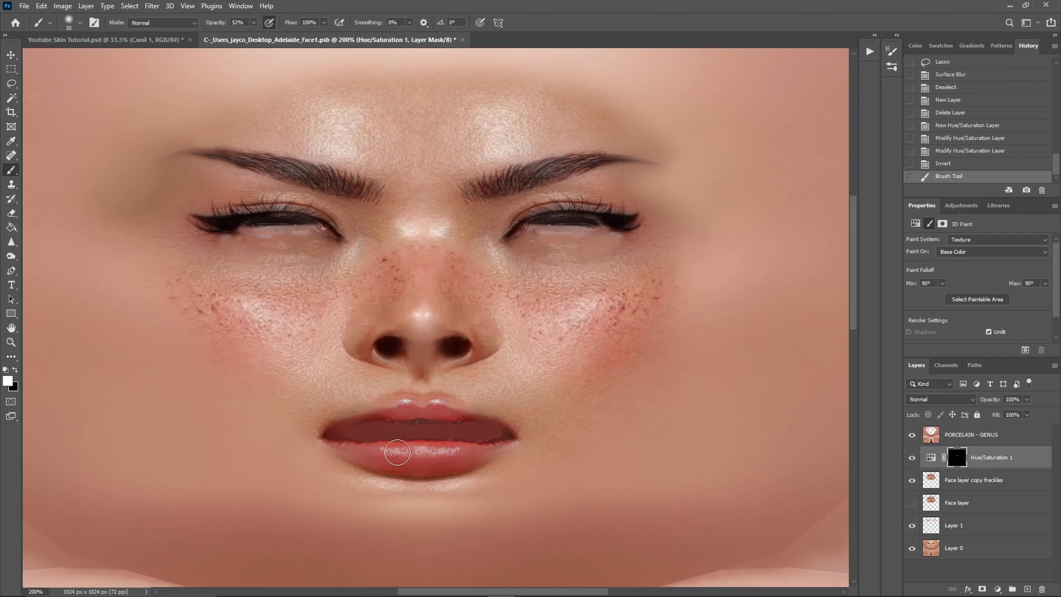
pyautogui.moveTo(409, 462); pyautogui.dragTo(429, 424)
pyautogui.scroll(2, 430, 427)
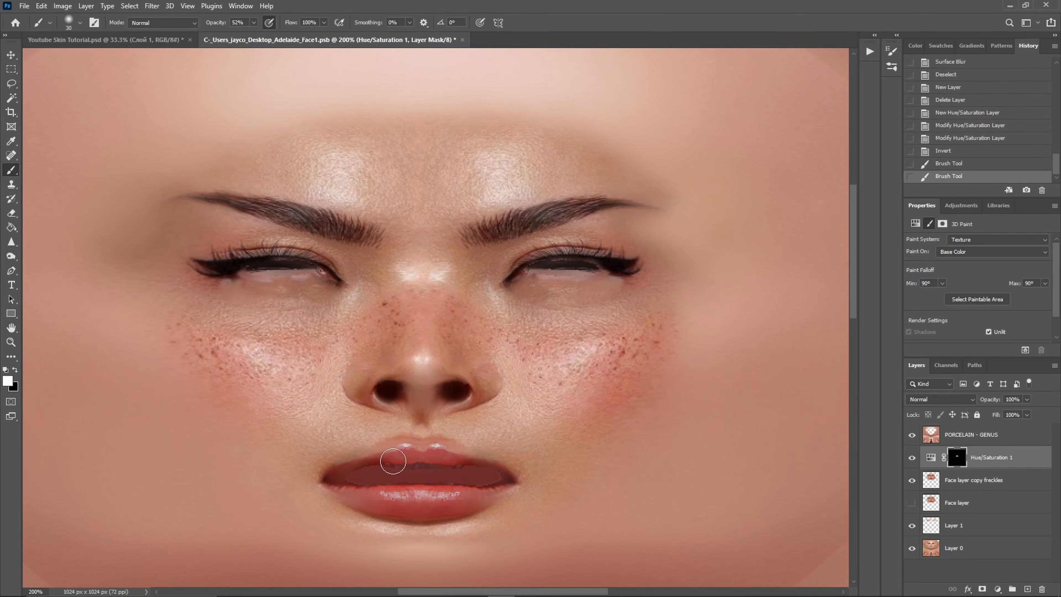
pyautogui.moveTo(377, 466); pyautogui.dragTo(388, 472)
pyautogui.hotkey('ctrl', 'space')
pyautogui.keyDown('ctrl'); pyautogui.click(392, 474); pyautogui.keyUp('ctrl')
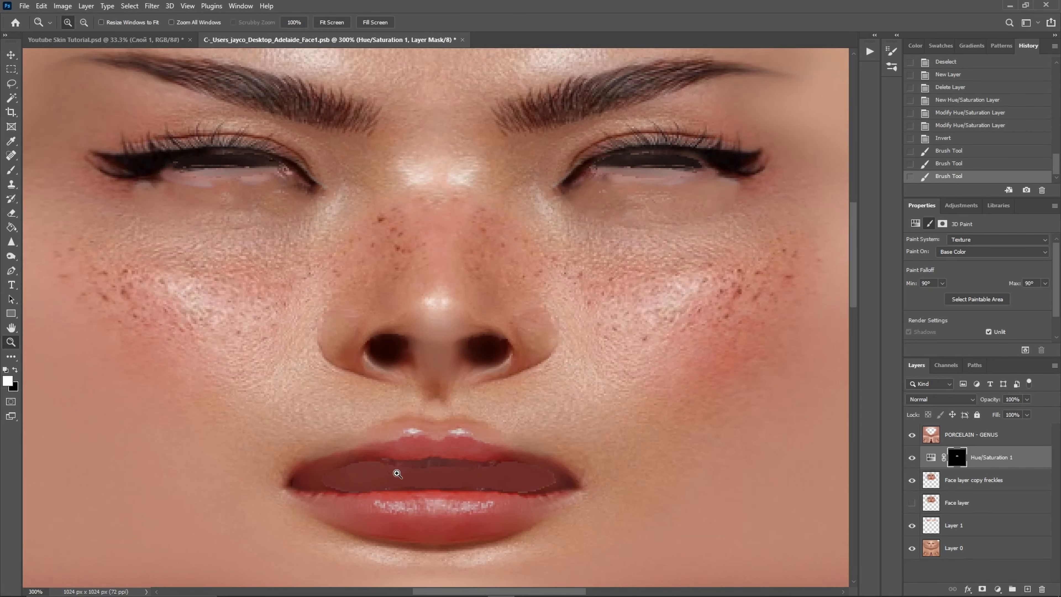
pyautogui.keyDown('ctrl'); pyautogui.click(397, 474); pyautogui.keyUp('ctrl')
pyautogui.moveTo(484, 493)
pyautogui.mouseDown()
pyautogui.moveTo(544, 481)
pyautogui.moveTo(514, 487)
pyautogui.mouseUp()
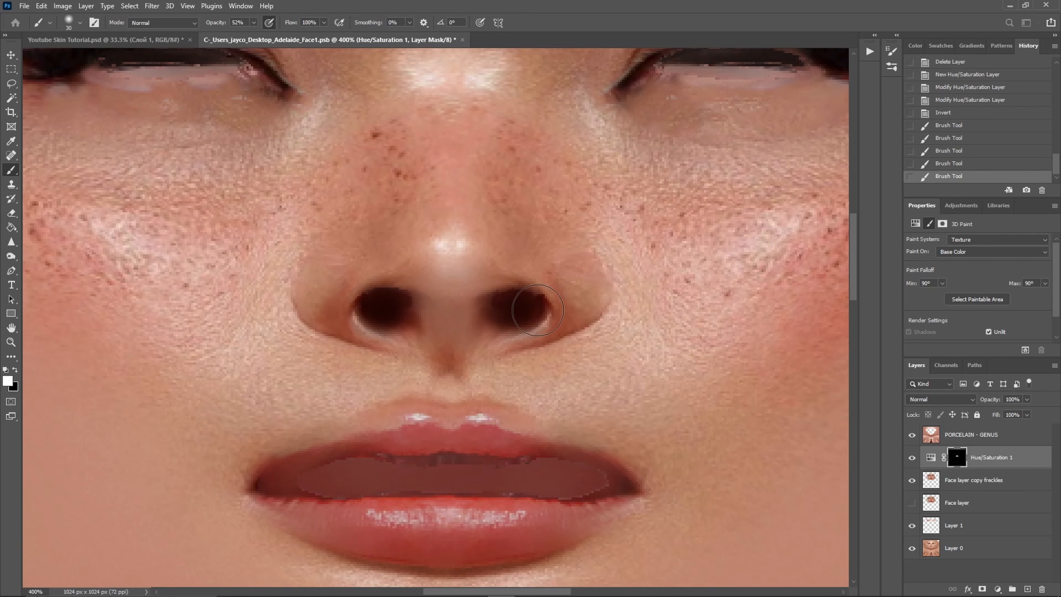
# Export the texture with the recoloured lips as a 1024 × 1024 px JPG at 100% quality, replacing "genus skin test".
pyautogui.hotkey('ctrl', 'alt', 'shift', 'w')
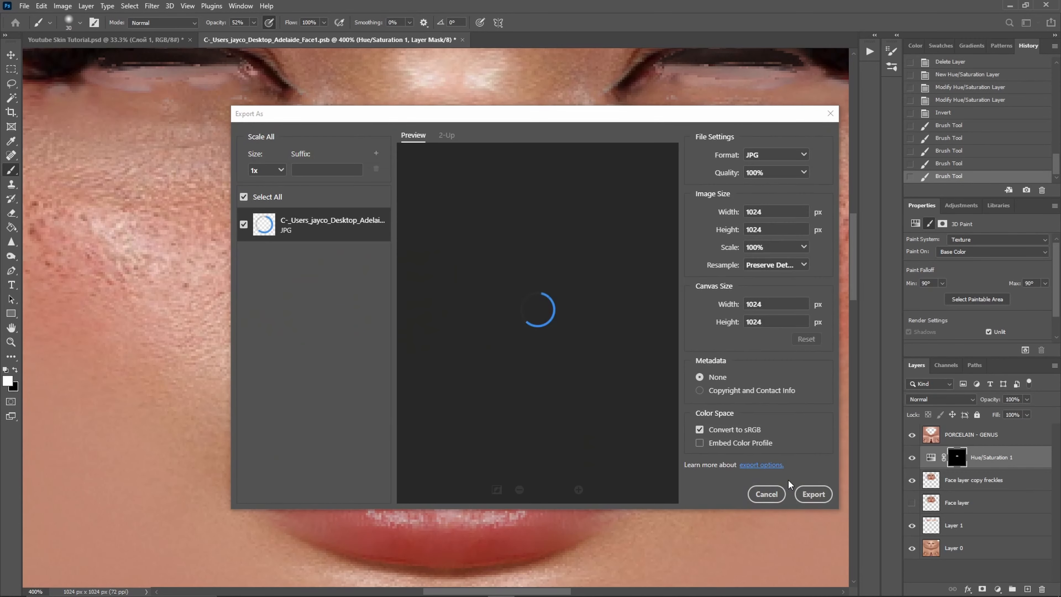
pyautogui.click(808, 489)
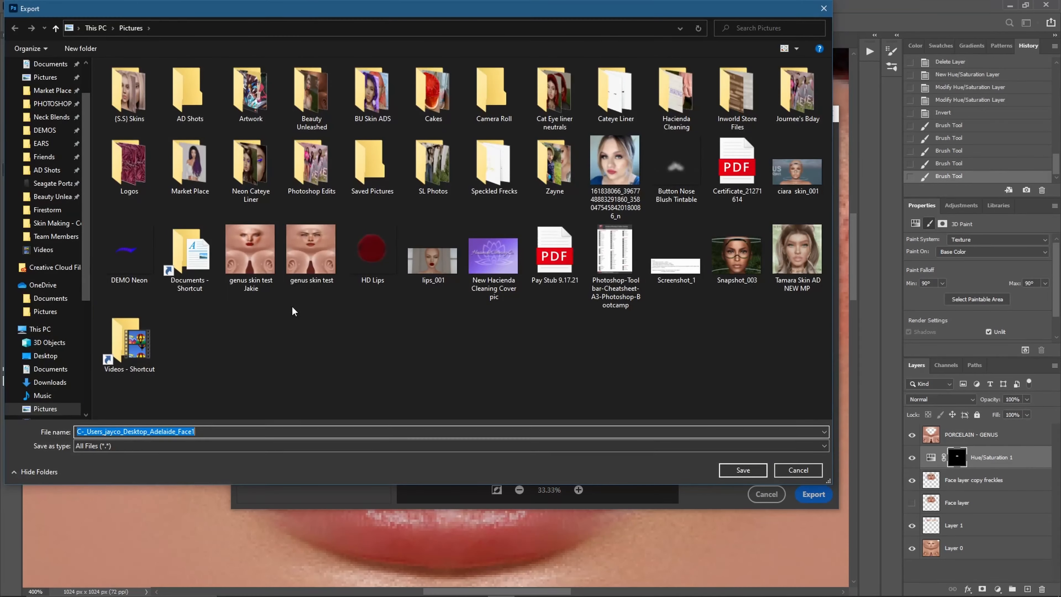
pyautogui.doubleClick(311, 251)
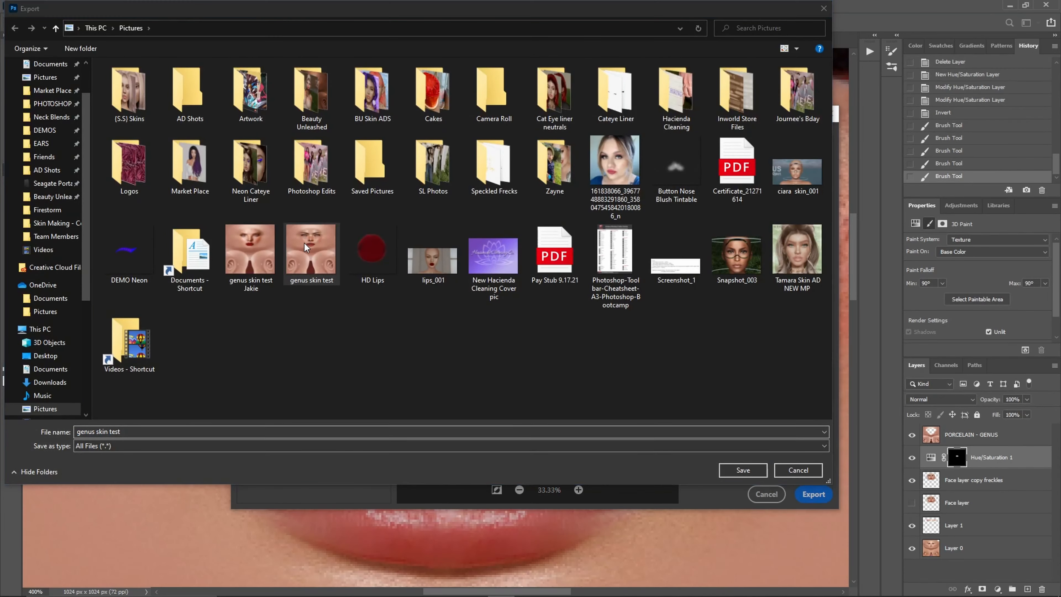
pyautogui.click(544, 304)
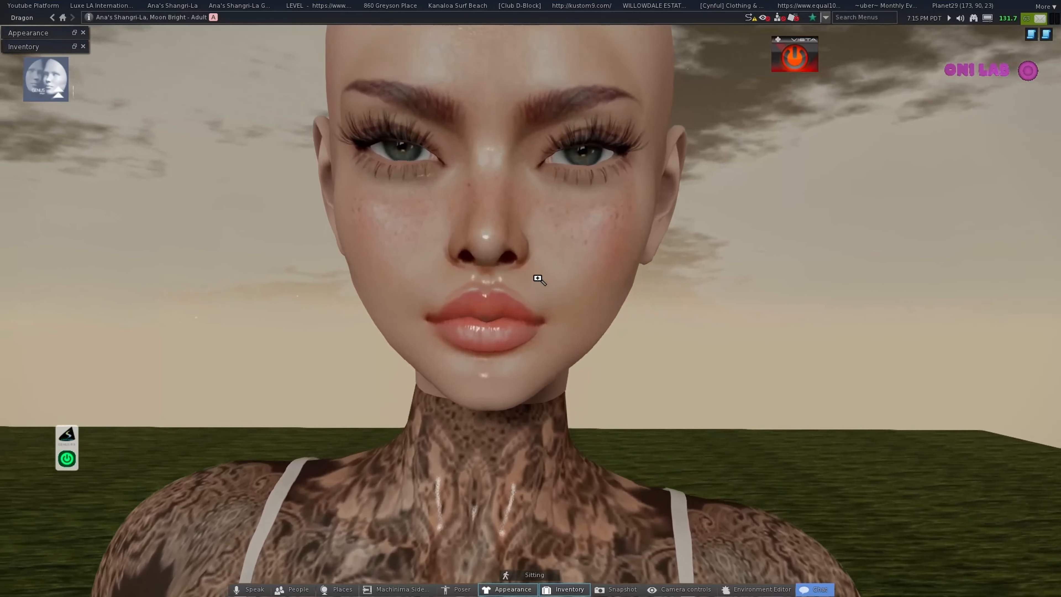
# Return from Second Life to Photoshop and set the lips' Hue/Saturation adjustment to saturation -26 and lightness -3.
pyautogui.press('super')
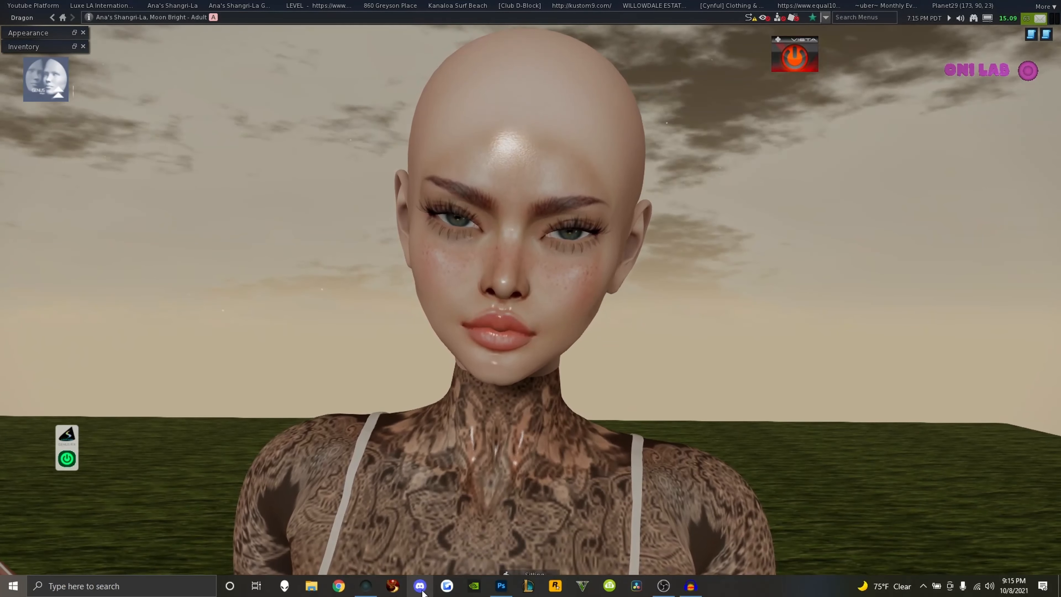
pyautogui.click(501, 586)
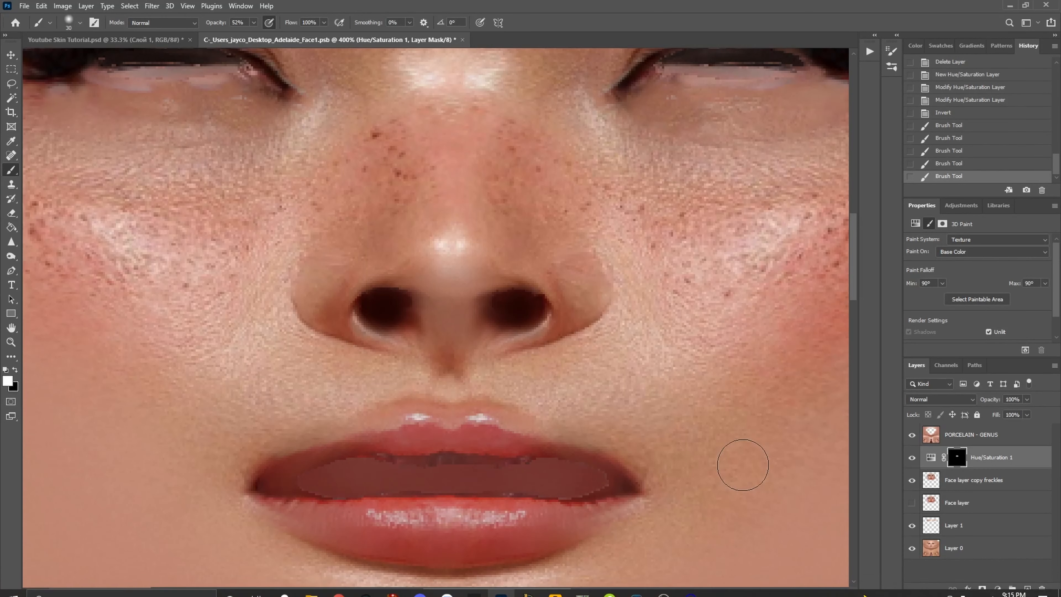
pyautogui.click(930, 459)
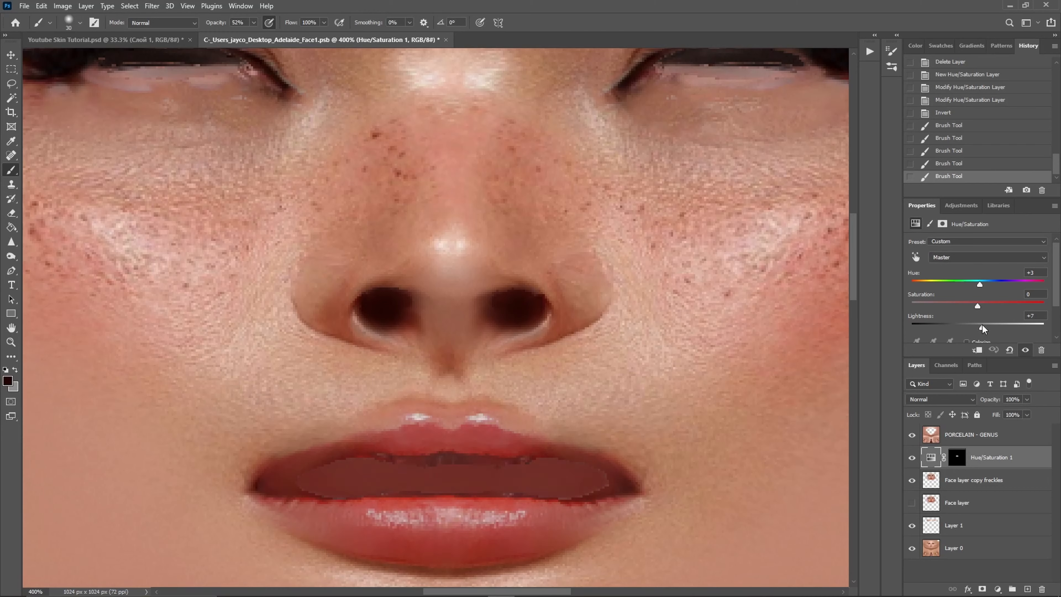
pyautogui.moveTo(979, 326); pyautogui.dragTo(976, 306)
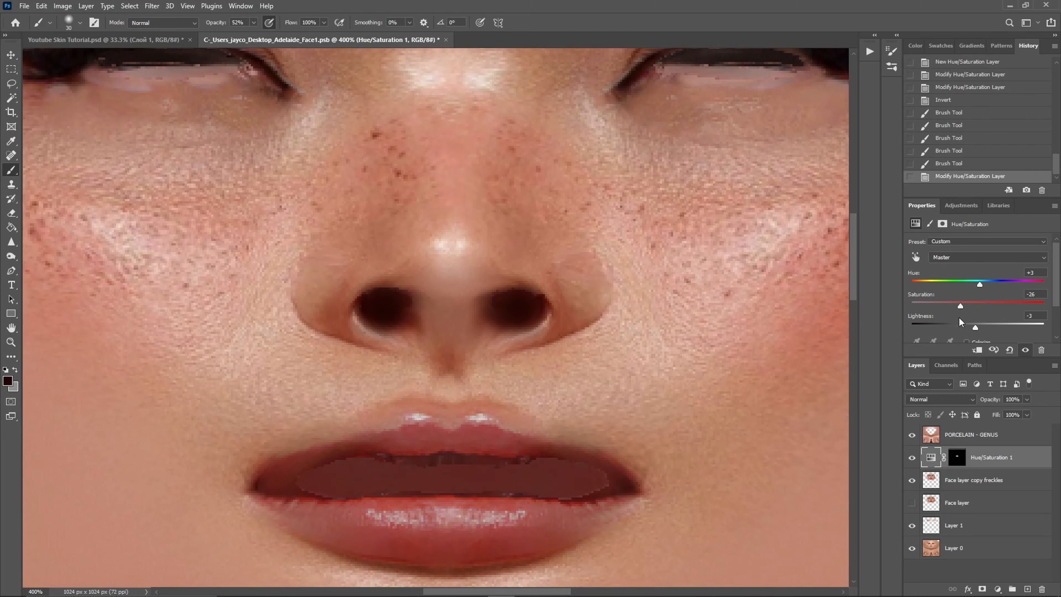
# Export the texture with the desaturated lips as a 1024 × 1024 px JPG at 100% quality, replacing "genus skin test".
pyautogui.hotkey('ctrl', 'alt', 'shift', 'w')
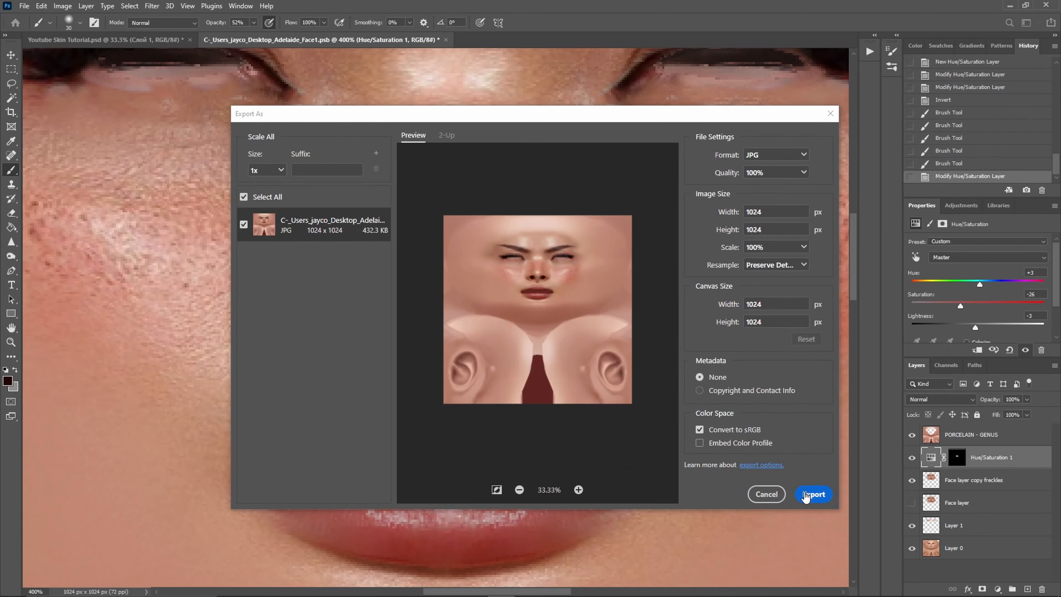
pyautogui.click(806, 496)
pyautogui.doubleClick(295, 266)
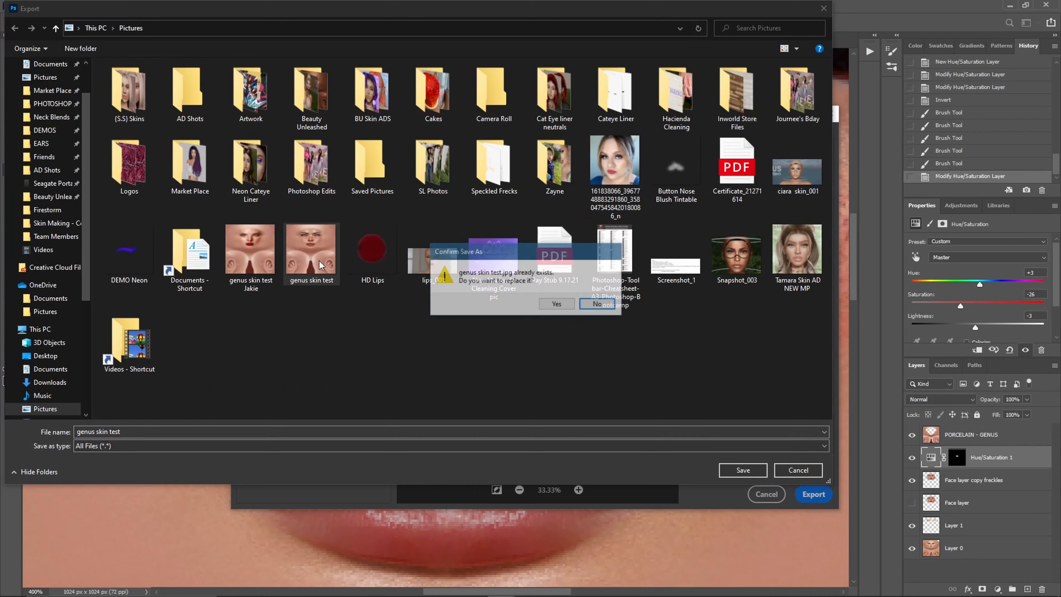
pyautogui.click(576, 310)
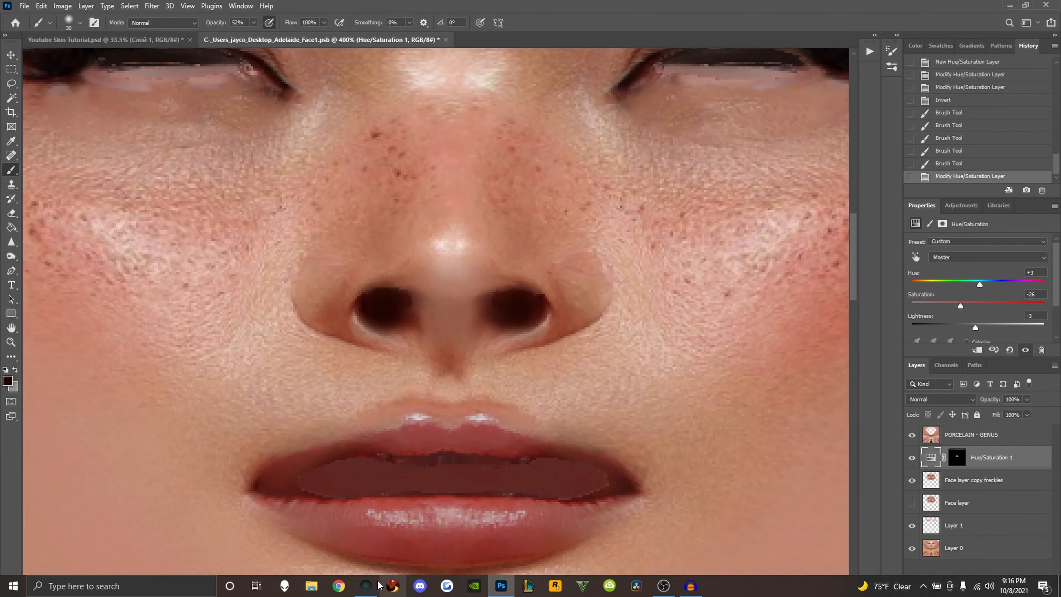
# Switch to Second Life and inspect the lip colour on the avatar's face up close.
pyautogui.click(373, 589)
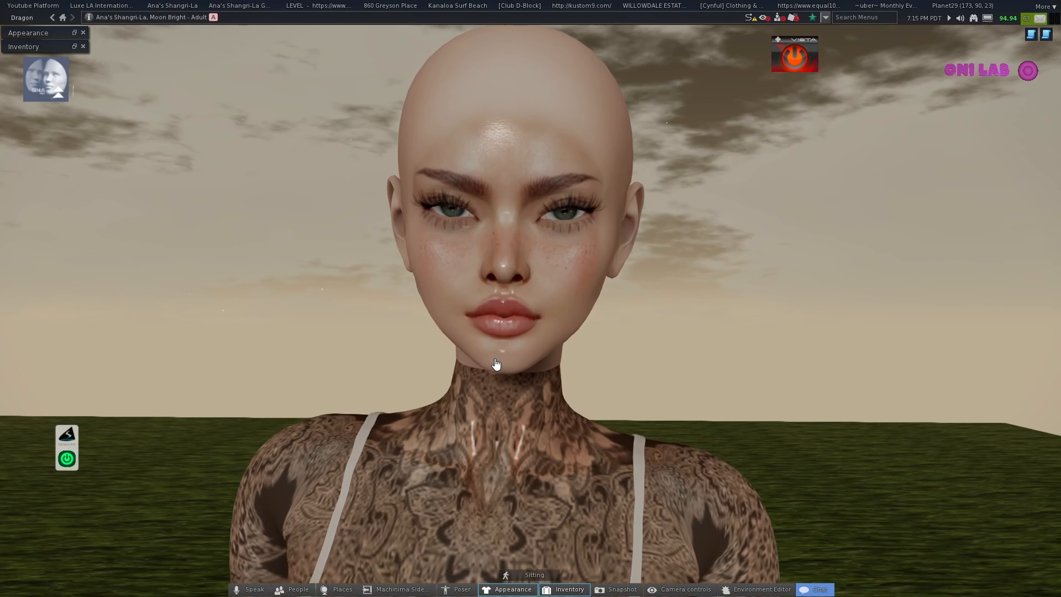
pyautogui.scroll(2, 518, 345)
pyautogui.moveTo(537, 311)
pyautogui.mouseDown()
pyautogui.moveTo(468, 308)
pyautogui.moveTo(535, 303)
pyautogui.moveTo(537, 274)
pyautogui.moveTo(537, 305)
pyautogui.mouseUp()
pyautogui.moveTo(468, 591)
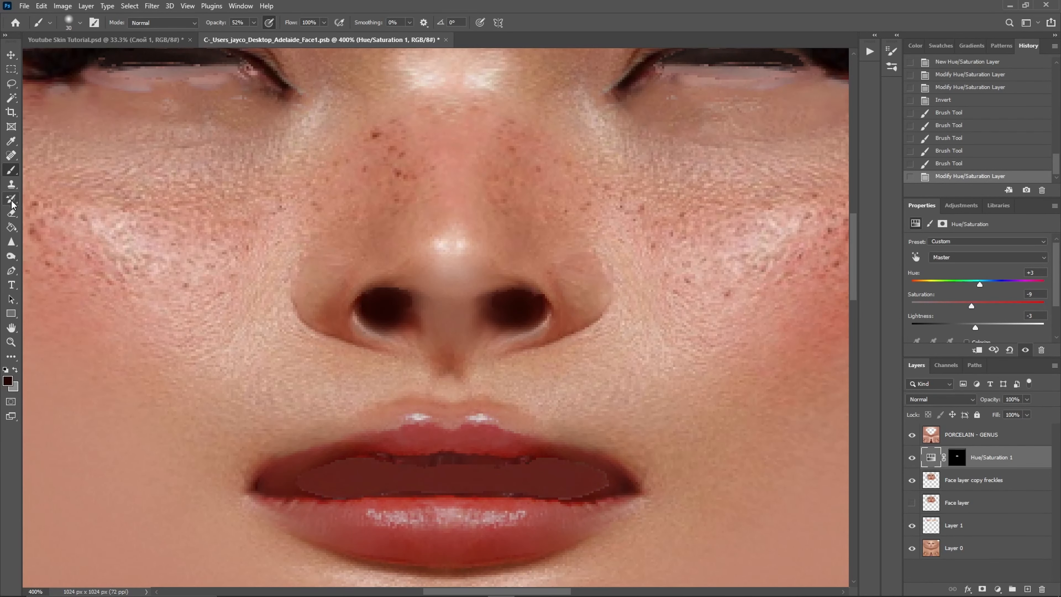
# Return to Photoshop and try to erase the dark left corner of the lips on the "Face layer copy freckles" layer.
pyautogui.click(12, 213)
pyautogui.click(974, 480)
pyautogui.hotkey('ctrl', 'z')
pyautogui.moveTo(260, 451)
pyautogui.mouseDown()
pyautogui.moveTo(297, 448)
pyautogui.moveTo(267, 466)
pyautogui.mouseUp()
pyautogui.press('[')
pyautogui.press('[')
pyautogui.press('[')
pyautogui.press('[')
pyautogui.press('[')
pyautogui.press('[')
pyautogui.hotkey('ctrl', 'z')
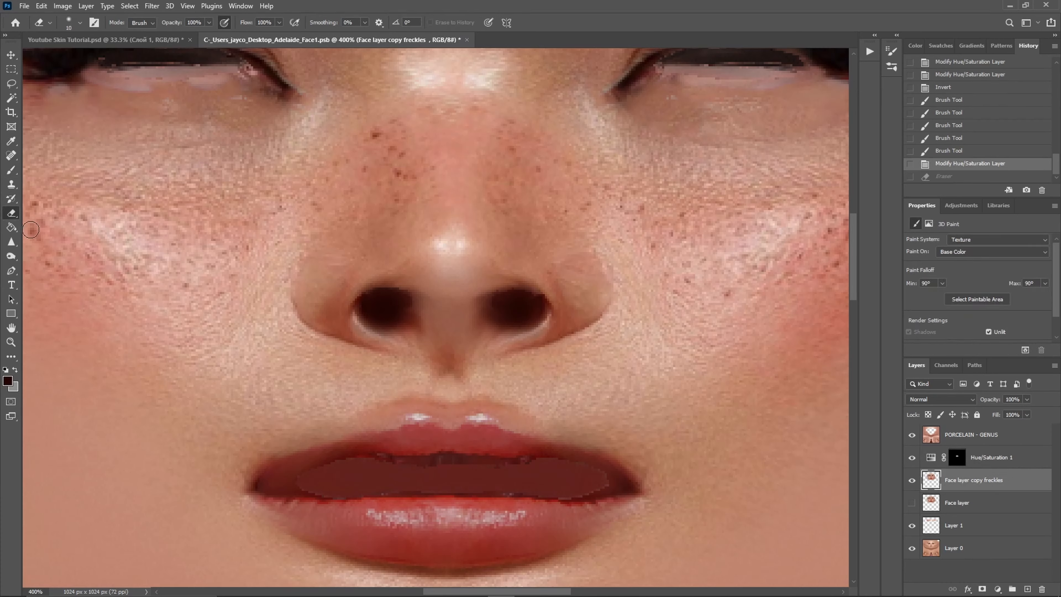
# Spot-heal the dark left corner of the lips on the "Face layer copy freckles" layer.
pyautogui.click(11, 155)
pyautogui.click(271, 468)
pyautogui.click(259, 487)
pyautogui.click(274, 469)
pyautogui.click(267, 478)
pyautogui.click(261, 486)
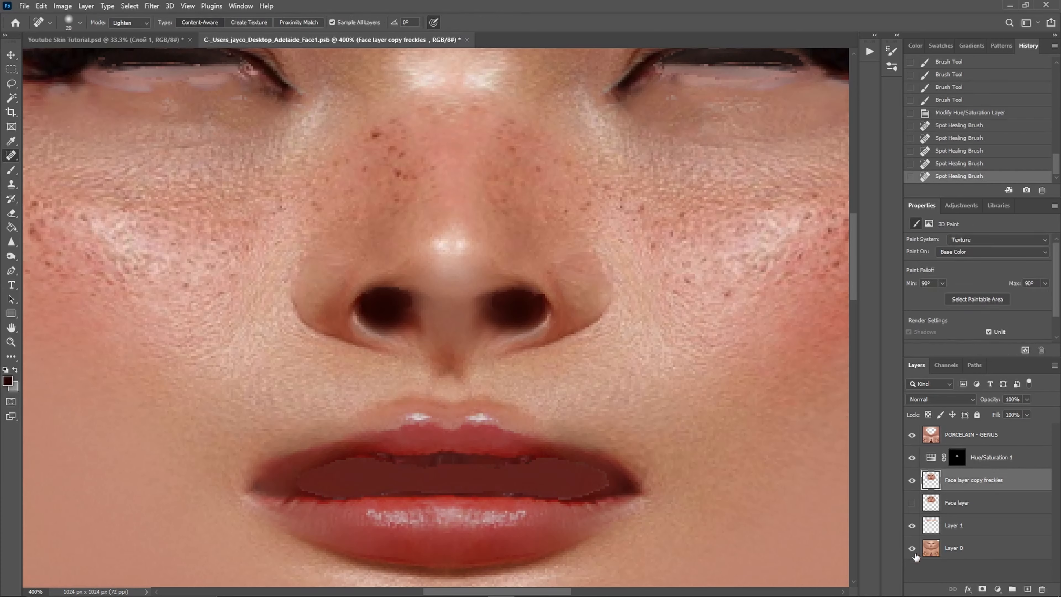
pyautogui.click(244, 490)
pyautogui.hotkey('ctrl', 'z')
# Spot-heal the dark right corner of the lips and the skin above the upper lip's left end.
pyautogui.click(608, 447)
pyautogui.click(623, 460)
pyautogui.click(632, 473)
pyautogui.click(631, 474)
pyautogui.click(617, 464)
pyautogui.click(290, 451)
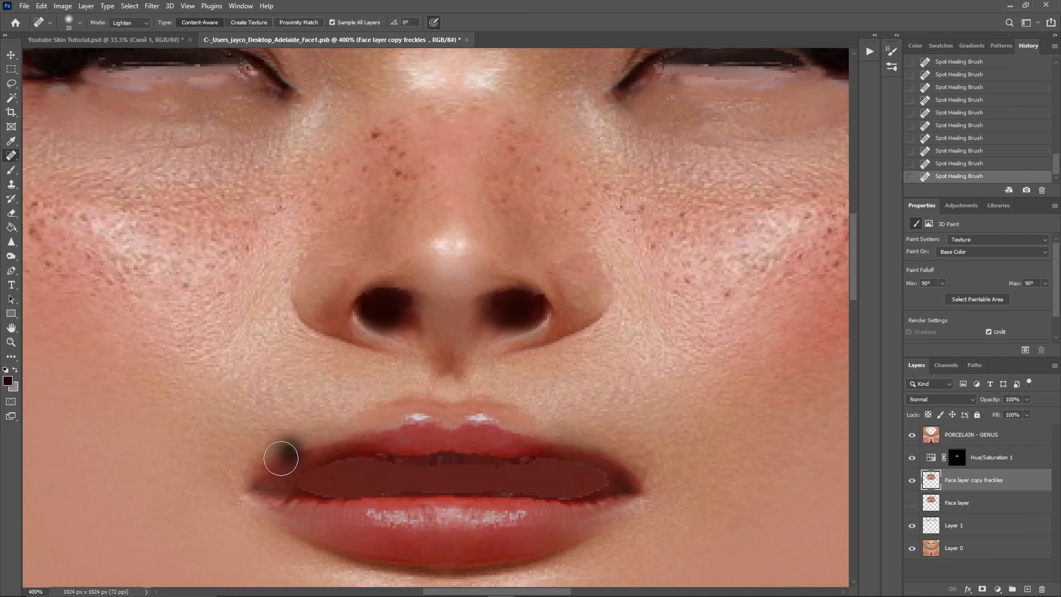
# Export the texture with the healed lip corners as an image to the Pictures folder.
pyautogui.hotkey('alt', 'shift', 'ctrl', 'w')
pyautogui.press('Return')
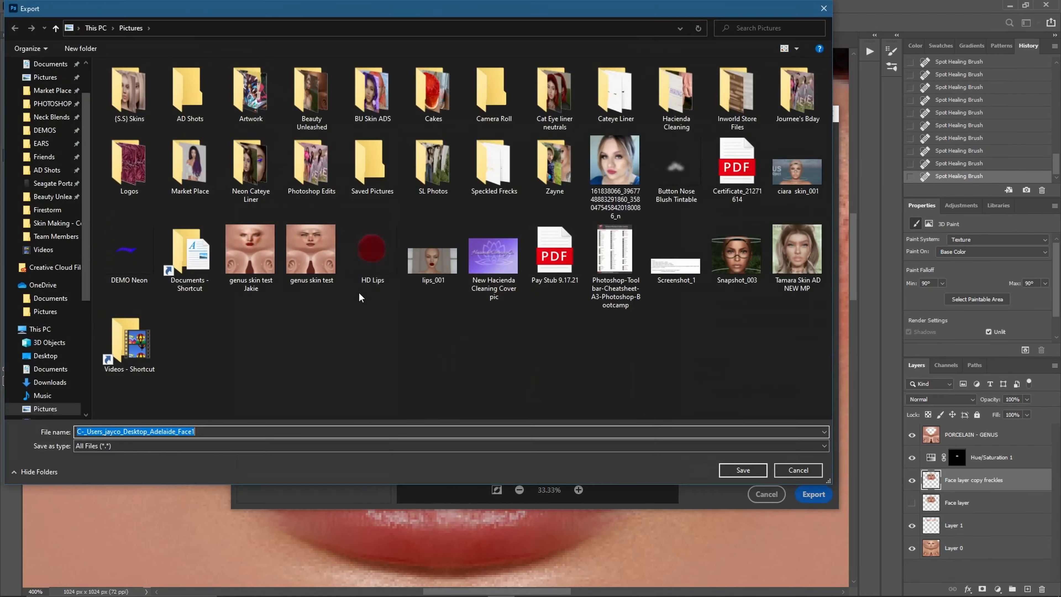
pyautogui.press('Return')
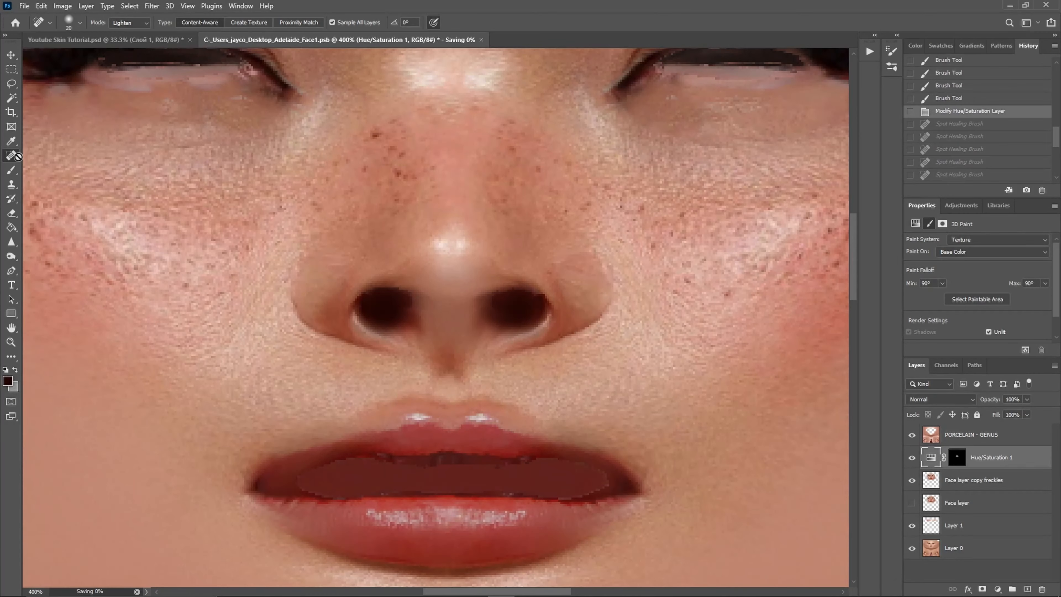
# Try to paint a pinkish red over the upper lip's dark inner edge and left corner with the Brush at 52% opacity.
pyautogui.press('b')
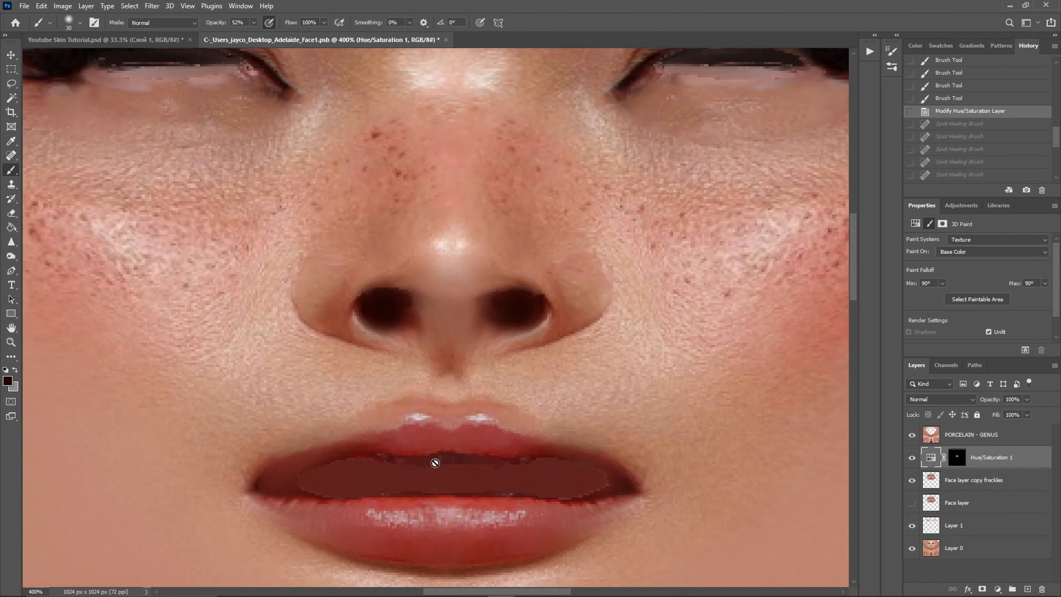
pyautogui.click(9, 384)
pyautogui.click(462, 163)
pyautogui.click(645, 119)
pyautogui.press('[')
pyautogui.press('[')
pyautogui.press('[')
pyautogui.moveTo(363, 450); pyautogui.dragTo(398, 453)
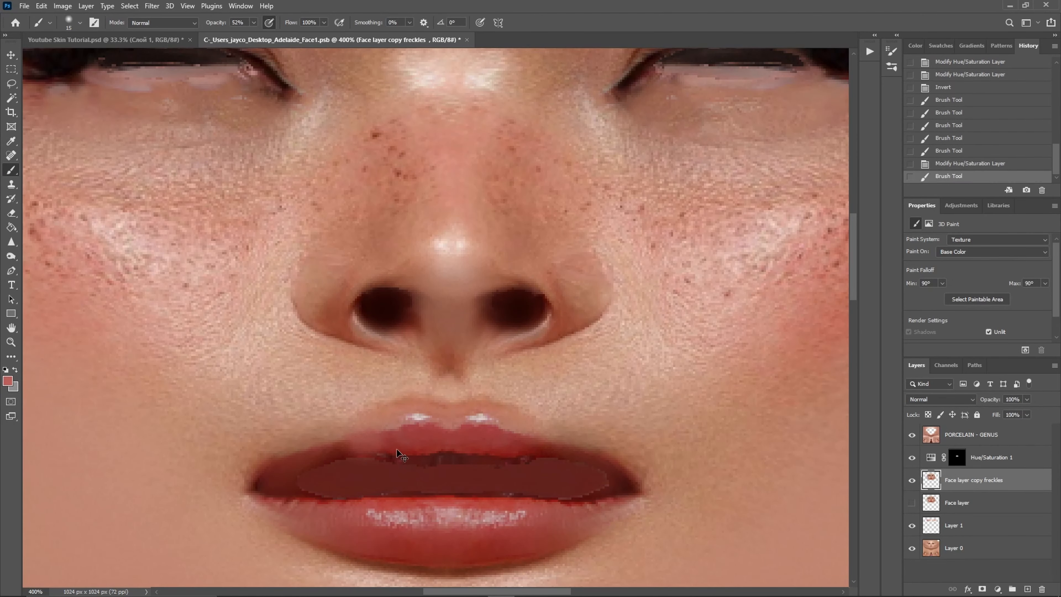
pyautogui.hotkey('ctrl', 'z')
pyautogui.moveTo(272, 480)
pyautogui.mouseDown()
pyautogui.moveTo(341, 456)
pyautogui.moveTo(293, 470)
pyautogui.mouseUp()
pyautogui.hotkey('ctrl', 'z')
pyautogui.hotkey('ctrl', 'z')
pyautogui.hotkey('ctrl', 'z')
# Duplicate the "Face layer copy freckles" layer.
pyautogui.hotkey('ctrl', 'j')
pyautogui.hotkey('ctrl', 'z')
pyautogui.hotkey('ctrl', 'z')
# Pick a lip red and paint it over the dark left corner and adjoining lip edges on the duplicated freckles layer.
pyautogui.click(8, 381)
pyautogui.click(372, 433)
pyautogui.click(636, 127)
pyautogui.hotkey('ctrl', 'z')
pyautogui.press('[')
pyautogui.press('[')
pyautogui.press('[')
pyautogui.moveTo(275, 471); pyautogui.dragTo(362, 451)
pyautogui.moveTo(317, 461); pyautogui.dragTo(267, 480)
pyautogui.moveTo(265, 485)
pyautogui.mouseDown()
pyautogui.moveTo(321, 498)
pyautogui.moveTo(288, 497)
pyautogui.mouseUp()
pyautogui.moveTo(284, 482); pyautogui.dragTo(351, 499)
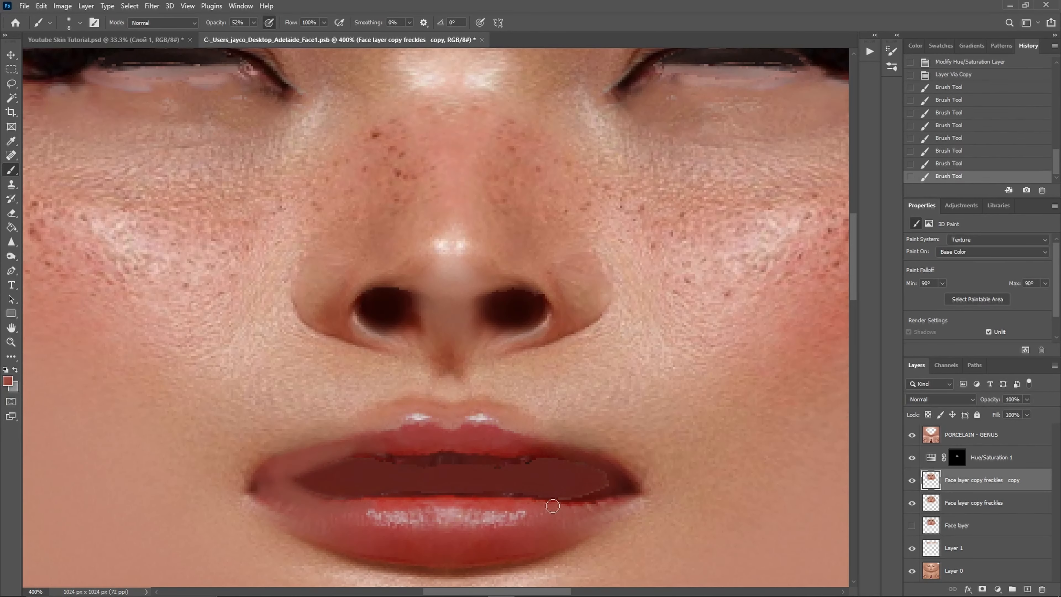
pyautogui.moveTo(554, 504)
pyautogui.mouseDown()
pyautogui.moveTo(381, 456)
pyautogui.moveTo(618, 497)
pyautogui.mouseUp()
pyautogui.hotkey('ctrl', 'z')
# Spot-heal the bright red inner edge of the lower lip on the duplicated layer, undoing the last strokes.
pyautogui.scroll(1, 420, 496)
pyautogui.press('j')
pyautogui.moveTo(358, 500); pyautogui.dragTo(370, 501)
pyautogui.moveTo(363, 500); pyautogui.dragTo(343, 498)
pyautogui.moveTo(355, 498); pyautogui.dragTo(376, 500)
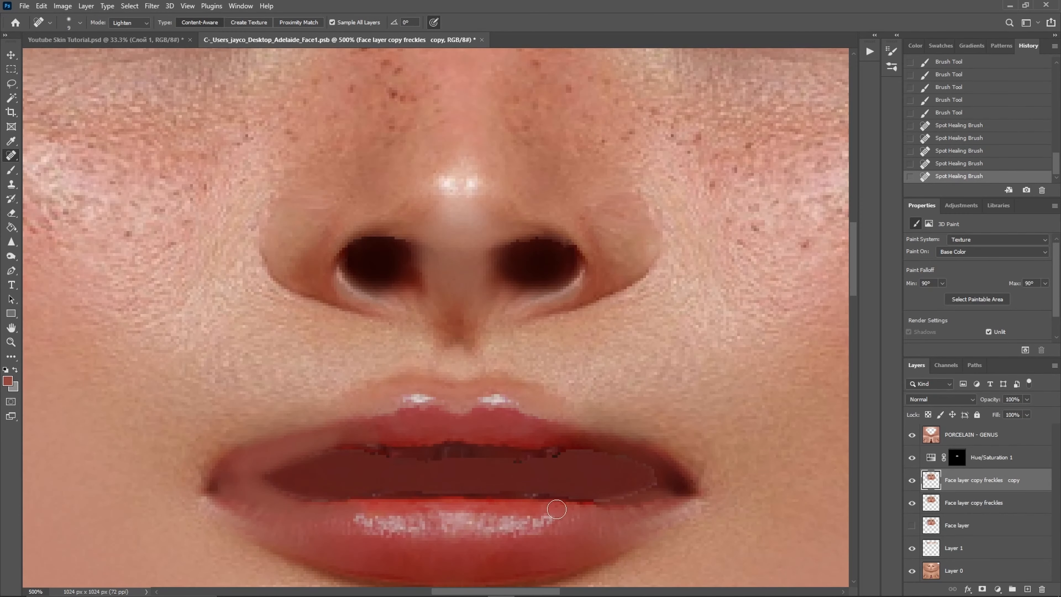
pyautogui.moveTo(587, 500); pyautogui.dragTo(541, 500)
pyautogui.moveTo(543, 510); pyautogui.dragTo(519, 512)
pyautogui.hotkey('ctrl', 'z')
pyautogui.hotkey('ctrl', 'z')
# Brush the lip red along the inner edges of the lower and upper lips at 52% opacity.
pyautogui.press('b')
pyautogui.moveTo(356, 502); pyautogui.dragTo(602, 504)
pyautogui.moveTo(335, 494); pyautogui.dragTo(570, 494)
pyautogui.moveTo(632, 510); pyautogui.dragTo(602, 511)
pyautogui.moveTo(320, 498); pyautogui.dragTo(303, 497)
pyautogui.moveTo(350, 452); pyautogui.dragTo(576, 453)
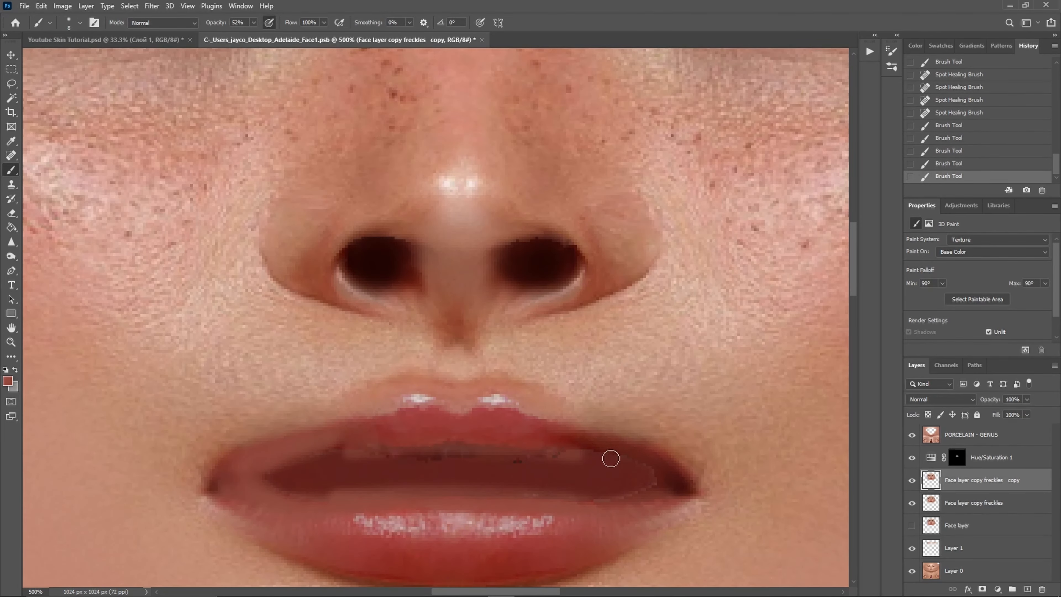
# Export the texture with the repainted lips, replacing "genus skin test".
pyautogui.hotkey('ctrl', 'alt', 'shift', 'w')
pyautogui.click(813, 495)
pyautogui.doubleClick(311, 251)
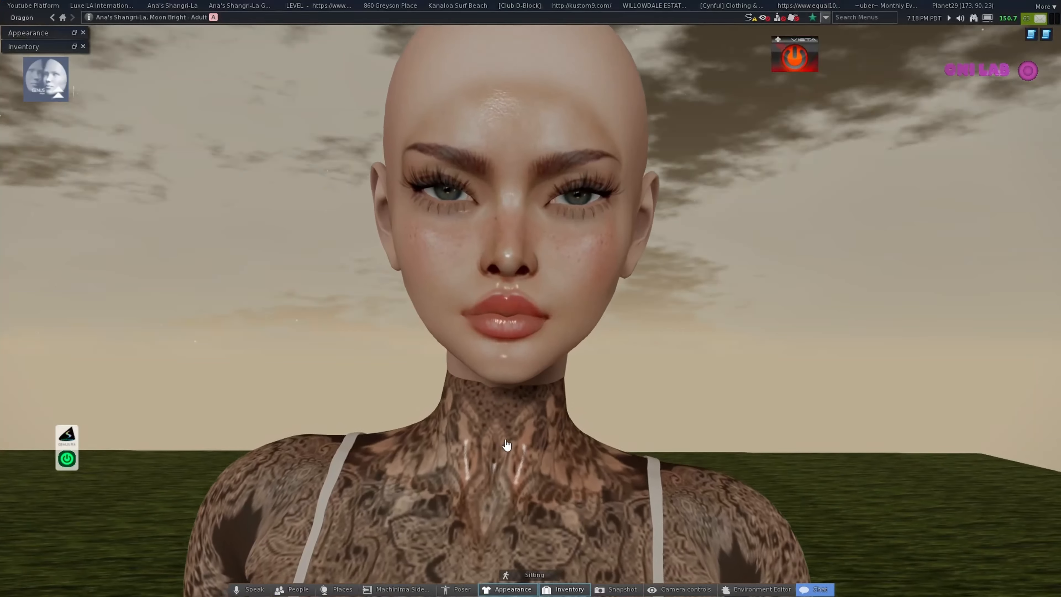
# Return from Second Life to Photoshop and roll the history back to the layer duplication.
pyautogui.press('super')
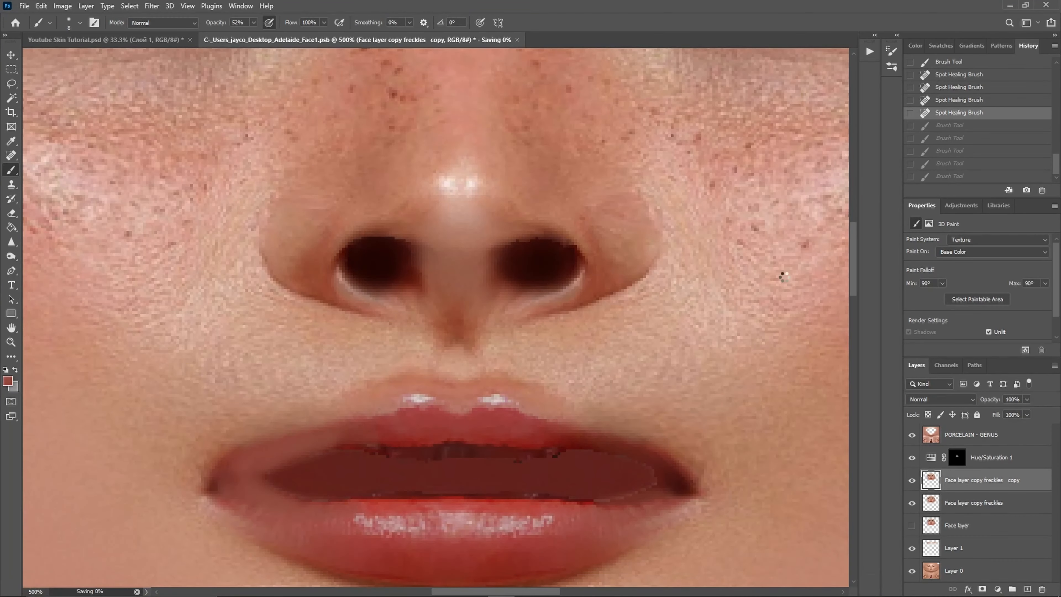
pyautogui.scroll(5, 978, 138)
pyautogui.click(978, 155)
pyautogui.scroll(-2, 978, 159)
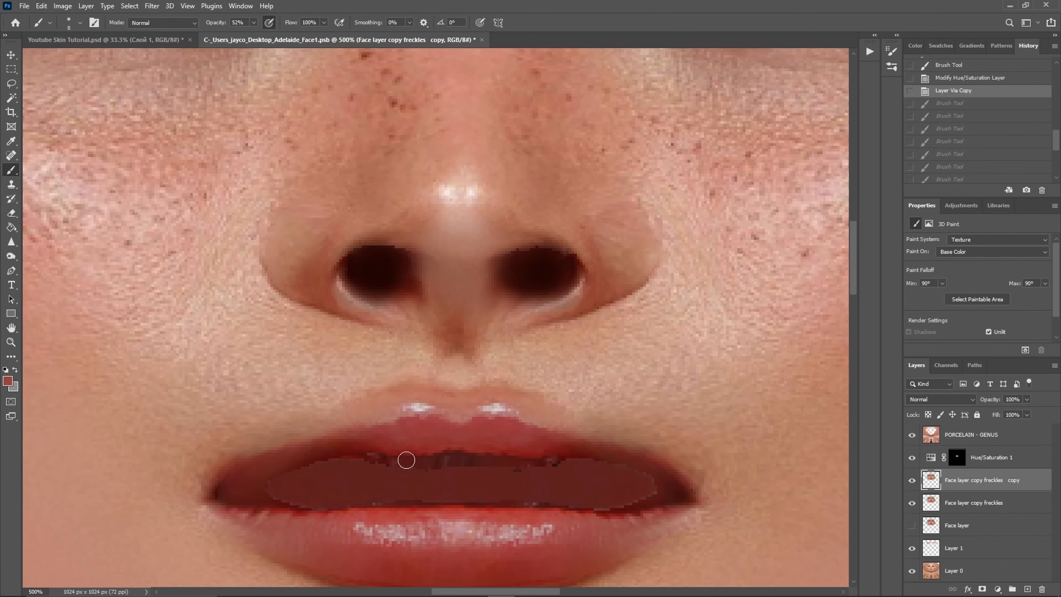
pyautogui.click(11, 55)
pyautogui.scroll(-2, 364, 450)
pyautogui.click(152, 5)
pyautogui.click(180, 124)
pyautogui.click(1015, 47)
# Liquify the duplicated freckles layer, pushing the inner lip edges near both mouth corners up and outward with a brush smaller than 90.
pyautogui.click(152, 6)
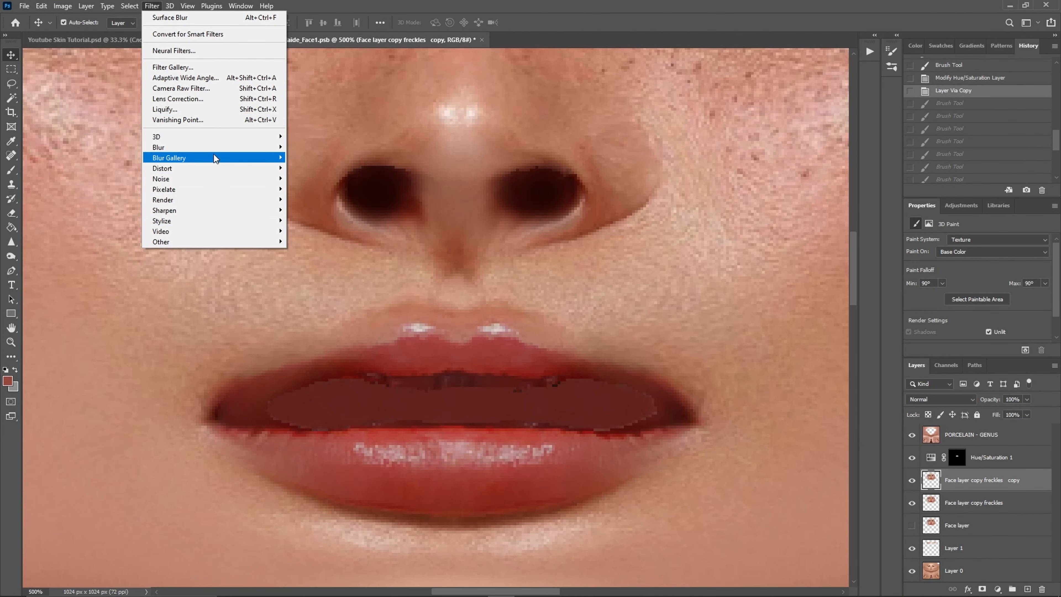
pyautogui.click(180, 109)
pyautogui.scroll(2, 410, 138)
pyautogui.moveTo(374, 366); pyautogui.dragTo(372, 356)
pyautogui.moveTo(491, 360); pyautogui.dragTo(494, 354)
pyautogui.hotkey('ctrl', 'z')
pyautogui.hotkey('ctrl', 'z')
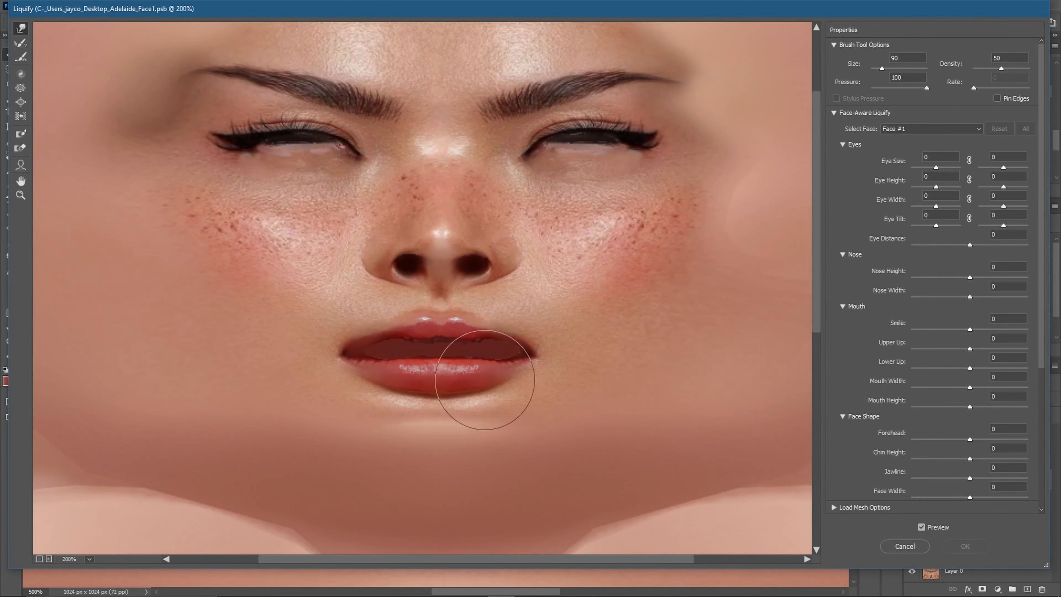
pyautogui.press('[')
pyautogui.press('[')
pyautogui.press('[')
pyautogui.press('[')
pyautogui.press('[')
pyautogui.moveTo(375, 364); pyautogui.dragTo(365, 356)
pyautogui.moveTo(513, 359); pyautogui.dragTo(522, 353)
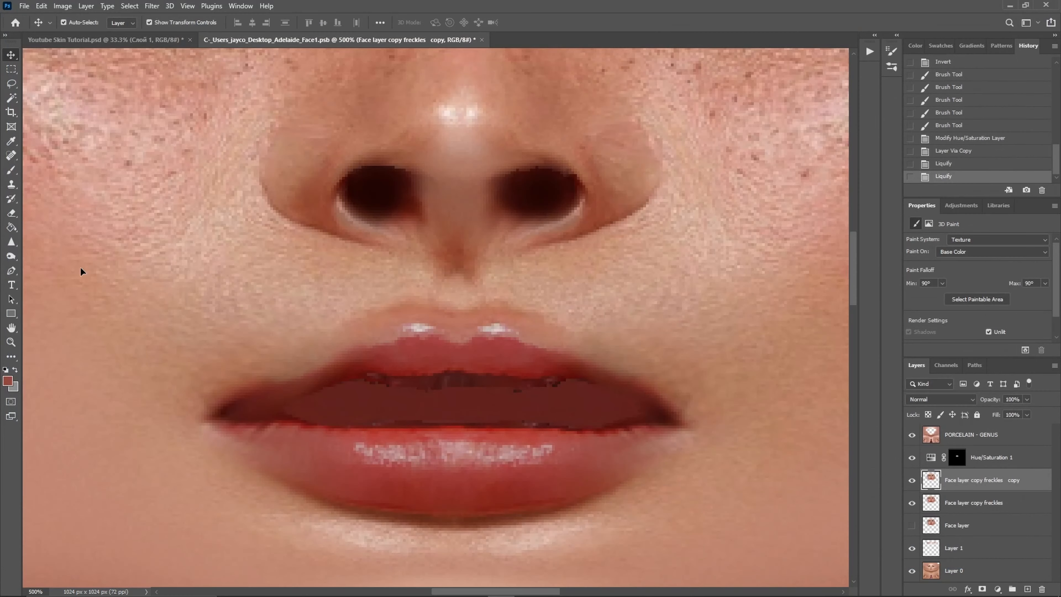
# Sample the skin tone above the left mouth corner and try painting it over the edge of that corner.
pyautogui.hotkey('ctrl', 'z')
pyautogui.press('b')
pyautogui.keyDown('alt'); pyautogui.click(251, 370); pyautogui.keyUp('alt')
pyautogui.moveTo(225, 393); pyautogui.dragTo(275, 391)
pyautogui.hotkey('ctrl', 'z')
# Paint the sampled skin tone over the dark mouth corners and surrounding shading with a larger Brush at 24% opacity.
pyautogui.moveTo(220, 24); pyautogui.dragTo(208, 24)
pyautogui.press(']')
pyautogui.press(']')
pyautogui.press(']')
pyautogui.press(']')
pyautogui.press(']')
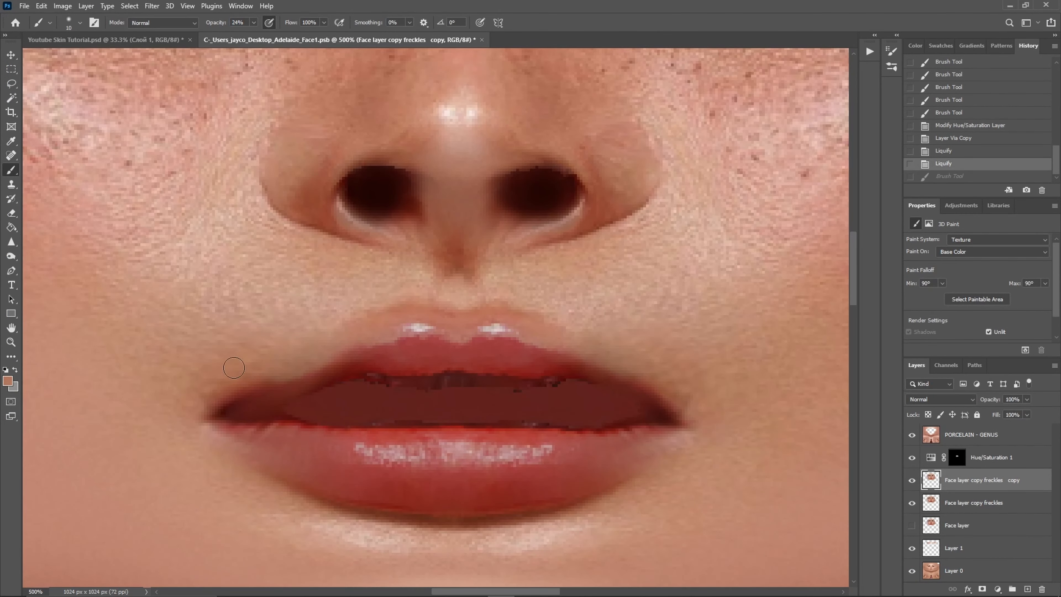
pyautogui.moveTo(234, 370); pyautogui.dragTo(294, 348)
pyautogui.moveTo(652, 384); pyautogui.dragTo(679, 404)
pyautogui.moveTo(234, 380); pyautogui.dragTo(252, 367)
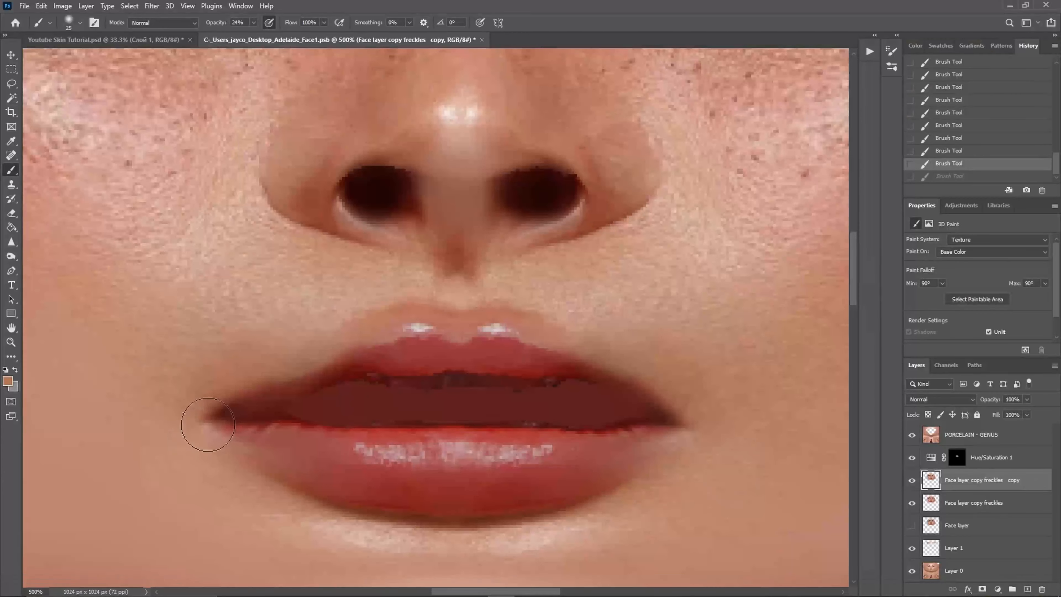
pyautogui.click(208, 424)
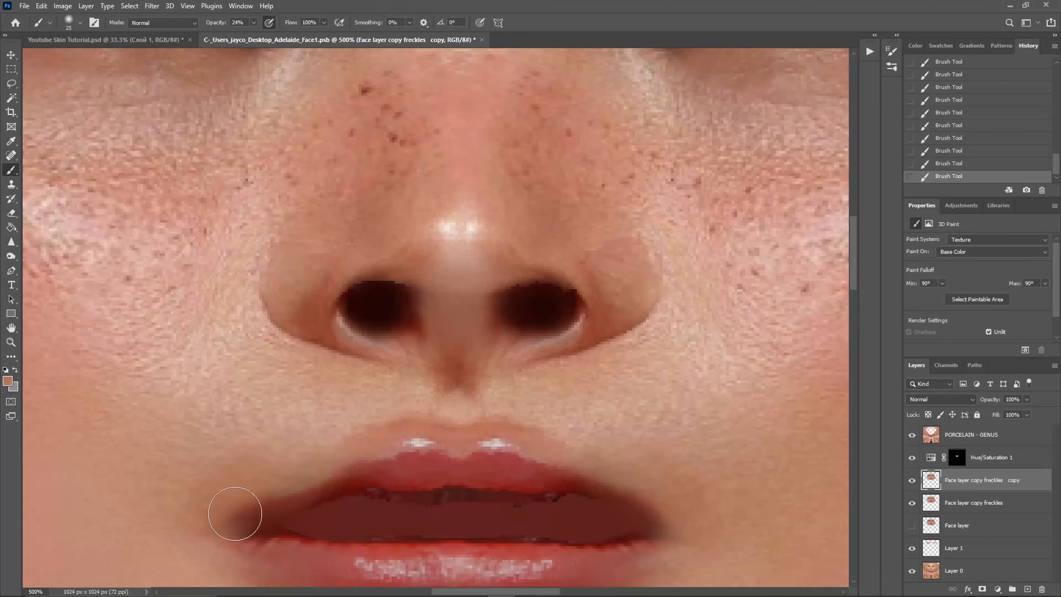
pyautogui.click(235, 513)
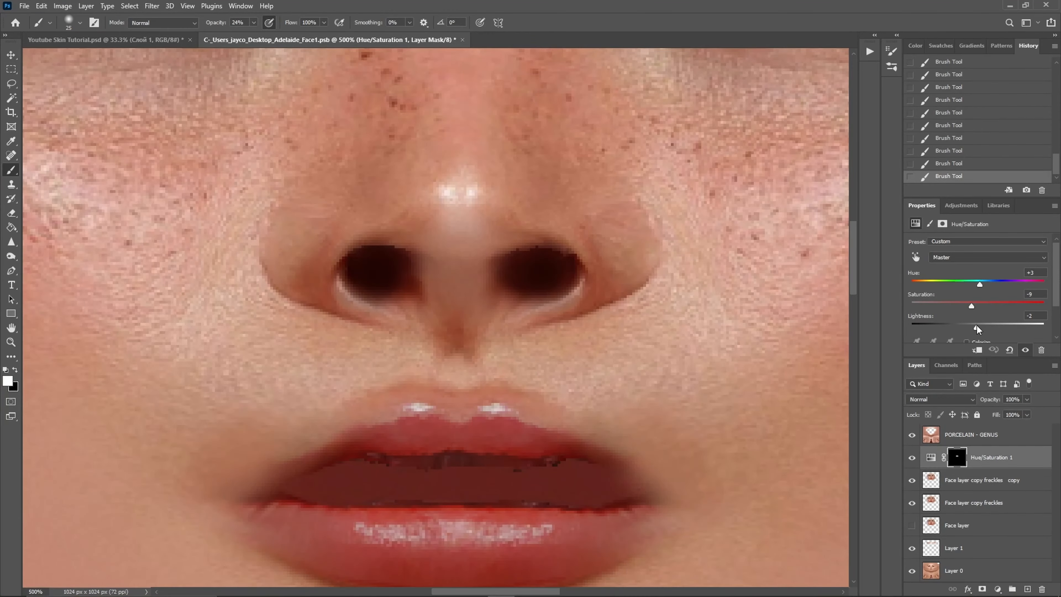
# Set the lips' Hue/Saturation lightness to +2 and export the texture as a 1024 × 1024 px JPG at 100% quality for checking in Second Life.
pyautogui.click(977, 326)
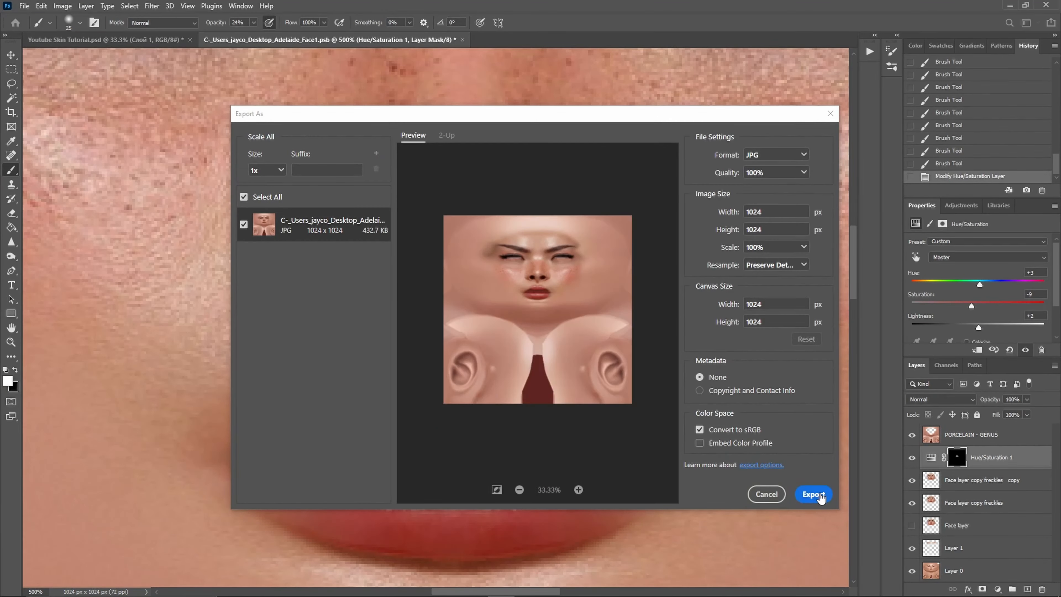
pyautogui.click(813, 494)
pyautogui.click(741, 535)
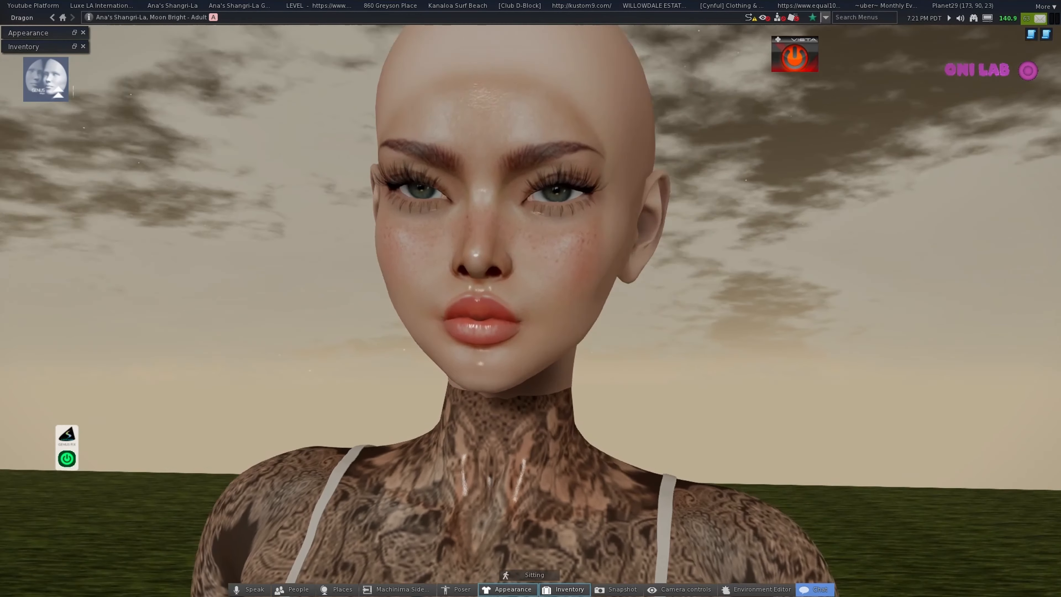
pyautogui.keyDown('alt'); pyautogui.click(523, 290); pyautogui.keyUp('alt')
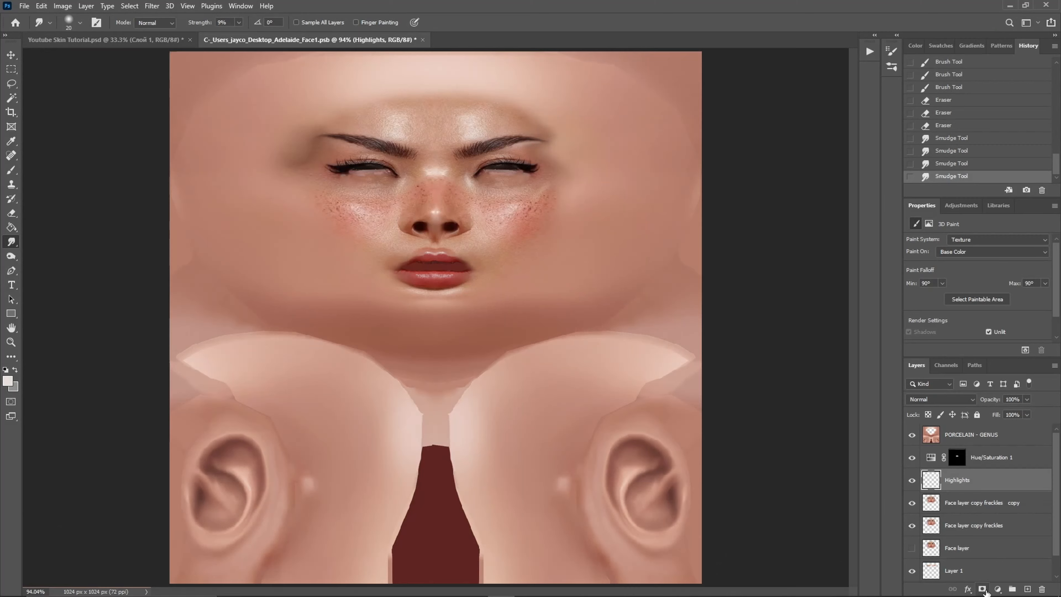
# Add a Curves adjustment layer above the Highlights layer and raise its RGB midtones to brighten the skin.
pyautogui.click(998, 589)
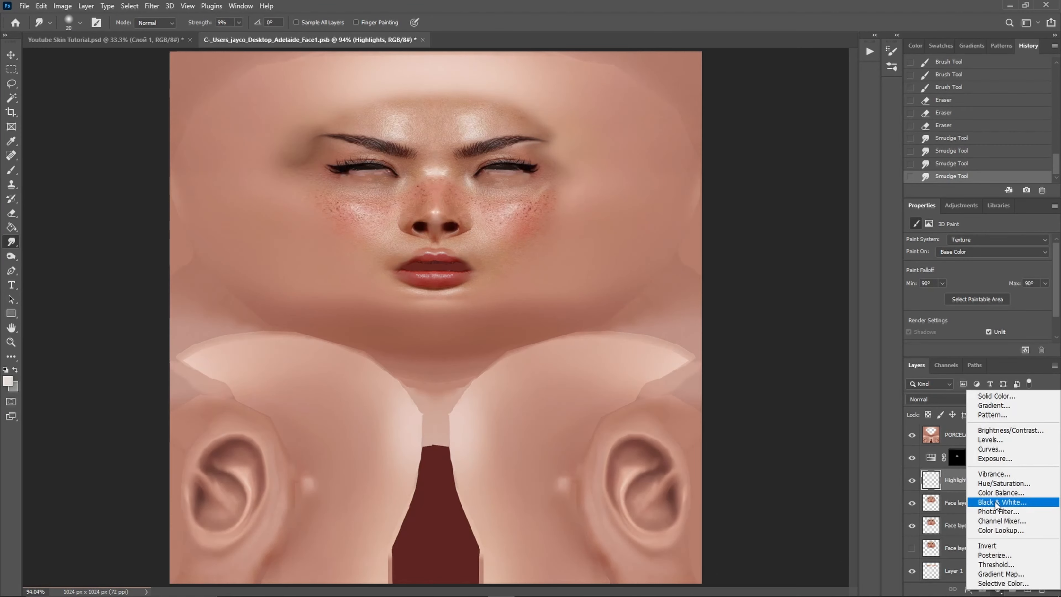
pyautogui.click(974, 450)
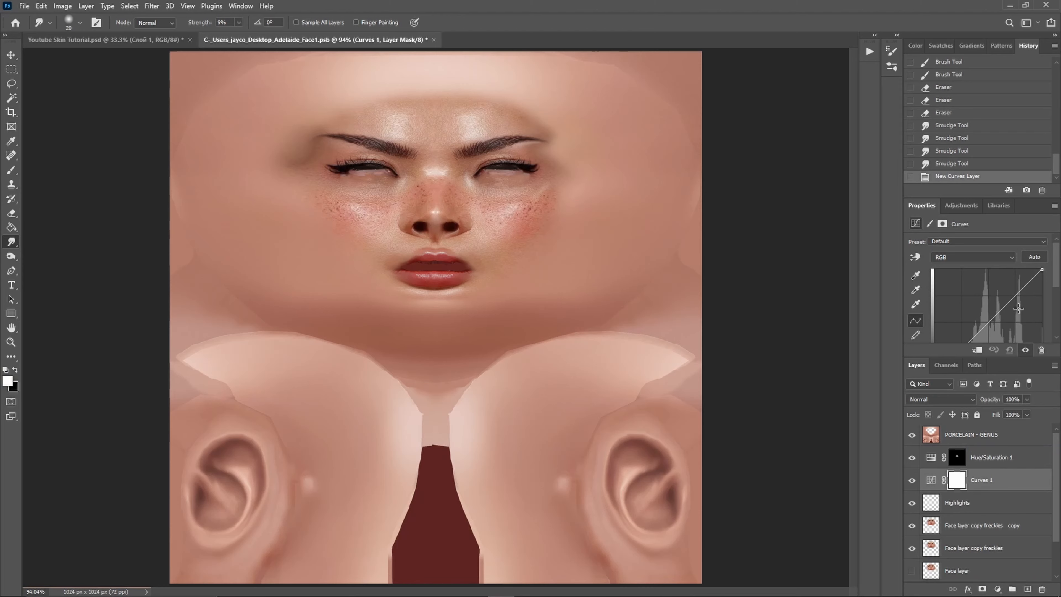
pyautogui.moveTo(999, 302); pyautogui.dragTo(993, 306)
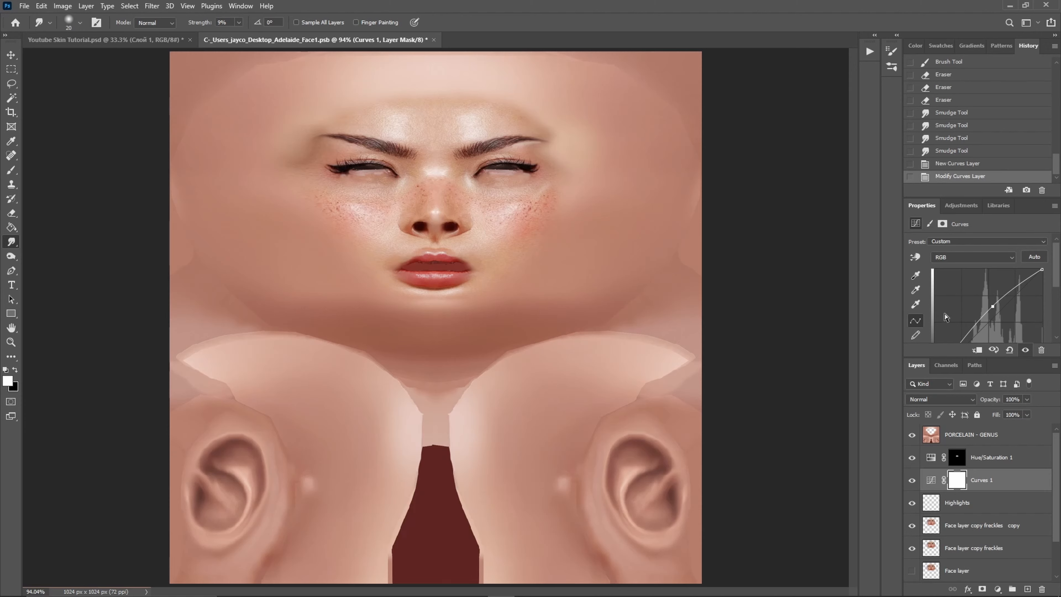
pyautogui.click(916, 290)
pyautogui.click(915, 291)
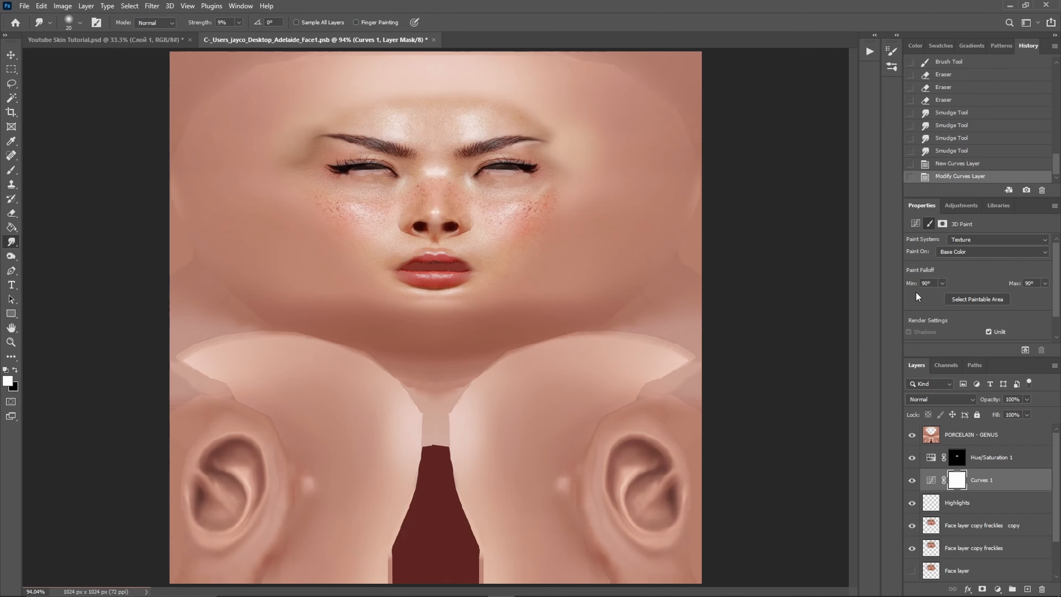
# Open the Blending Options of the Curves 1 layer.
pyautogui.click(974, 505)
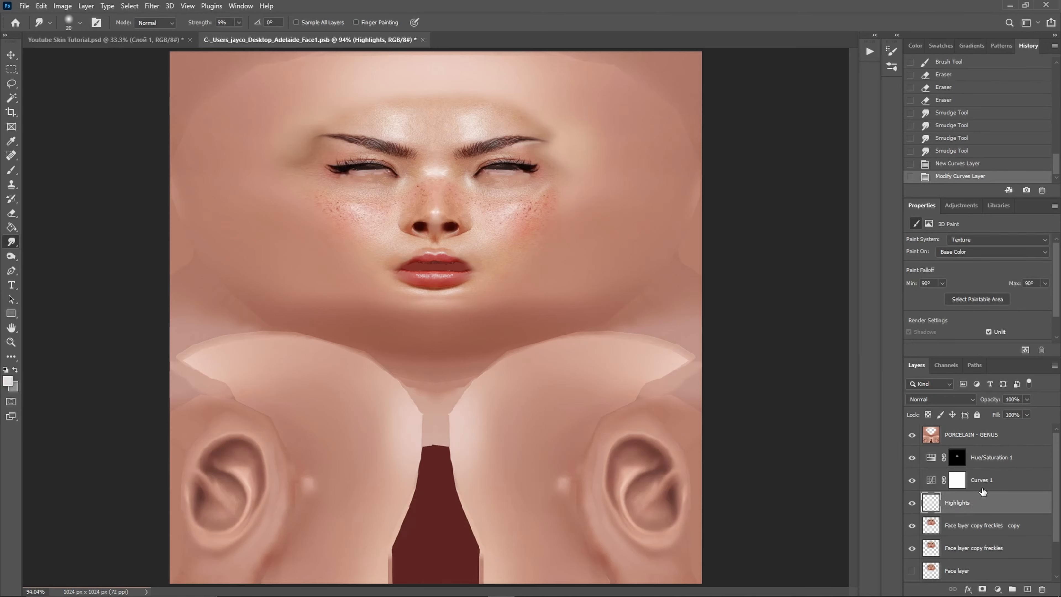
pyautogui.click(957, 479)
pyautogui.rightClick(983, 487)
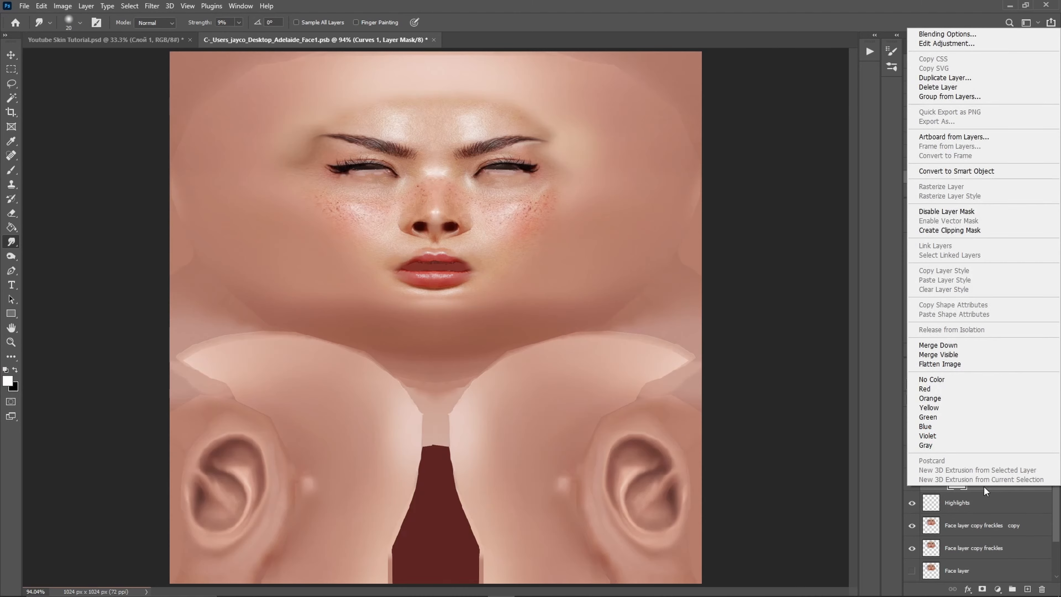
pyautogui.click(972, 33)
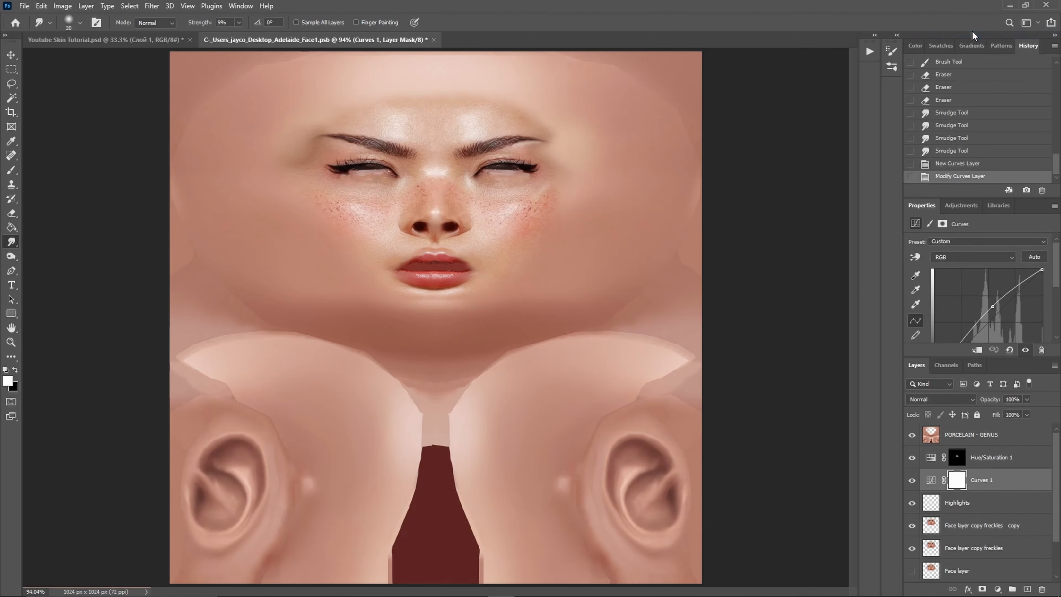